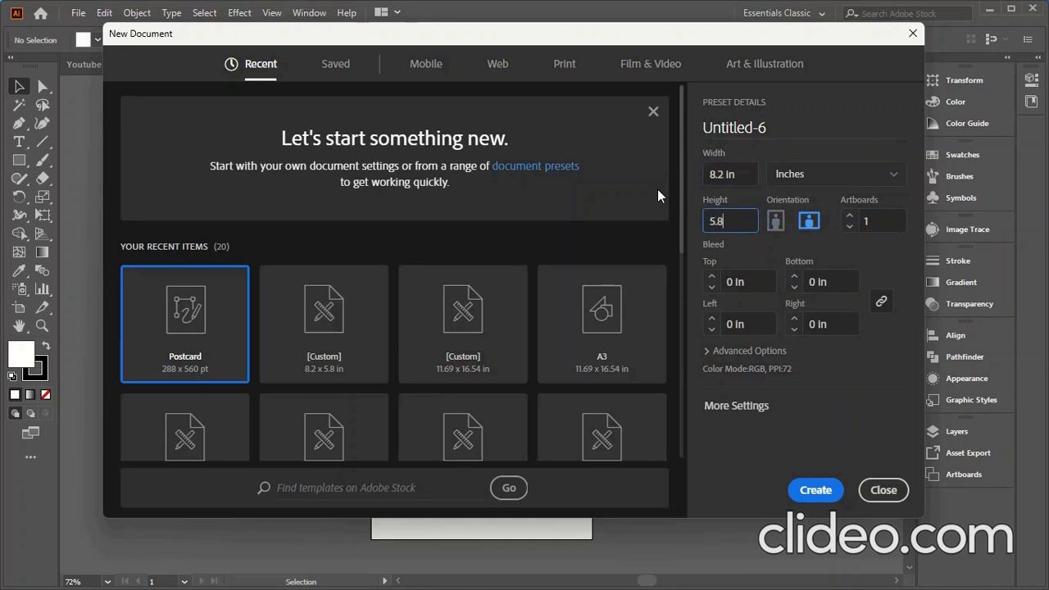
# - Raise the bleed to 0.25 in and create the 8.2 × 5.8 in landscape document
pyautogui.click(710, 277)
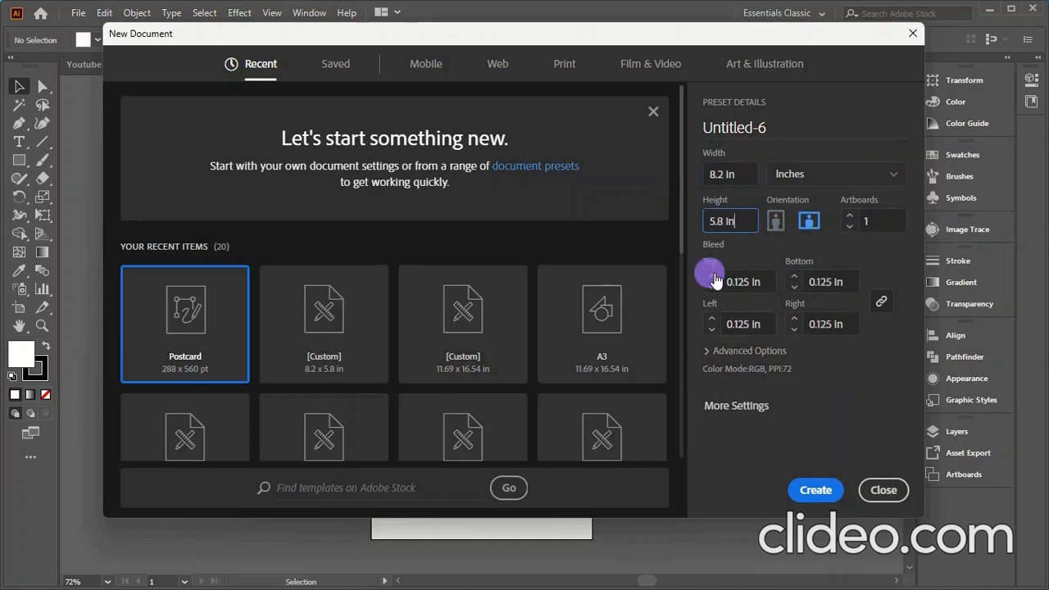
pyautogui.click(710, 278)
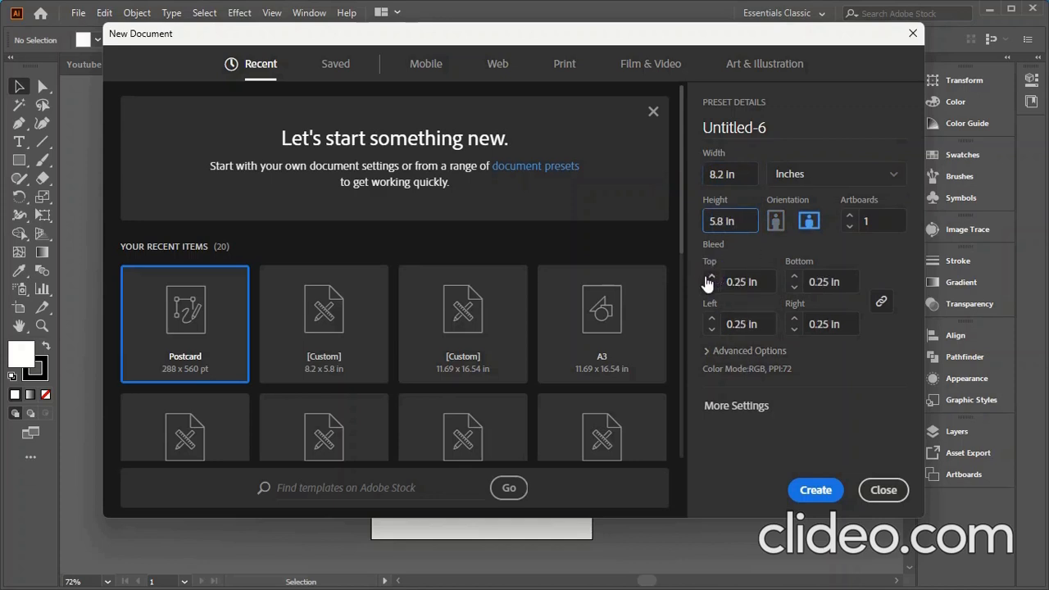
pyautogui.click(816, 491)
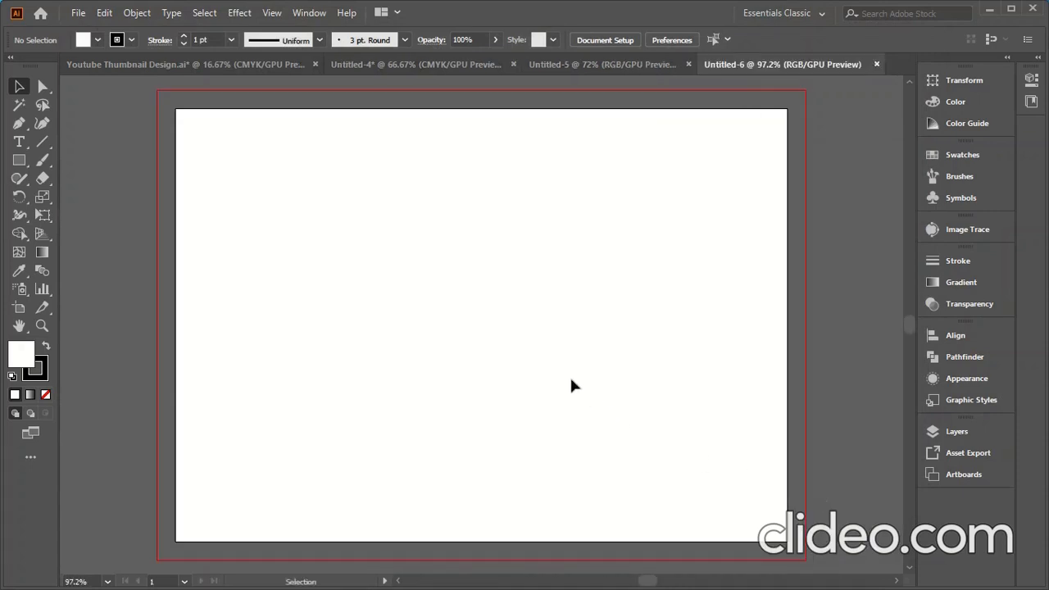
pyautogui.click(19, 160)
# - Draw an exact 8.2 × 5.8 in rectangle
pyautogui.click(318, 295)
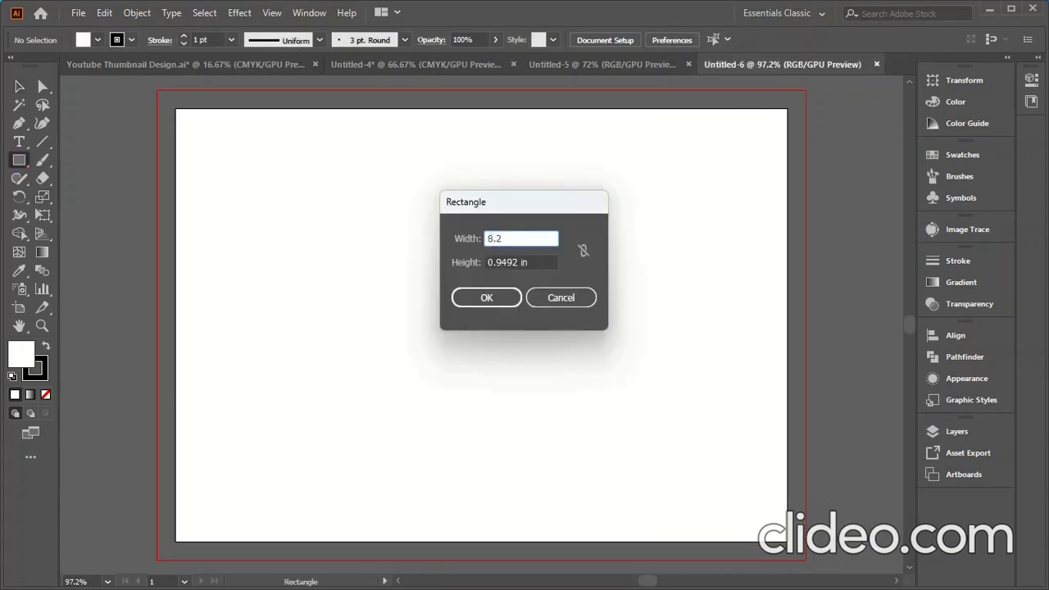
pyautogui.press('Tab')
pyautogui.write('5.')
pyautogui.press('Return')
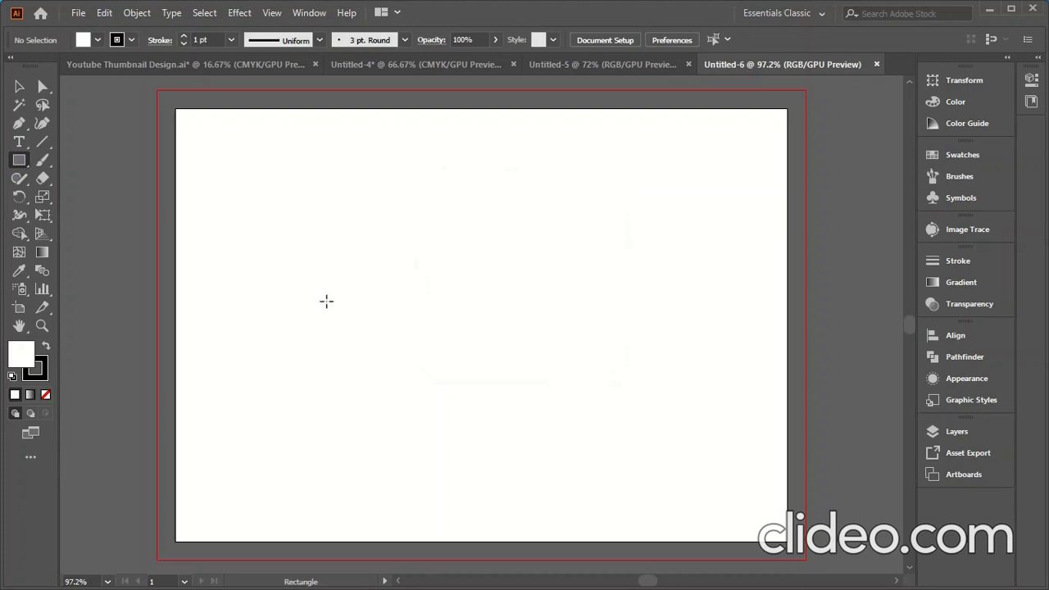
# - Remove the rectangle's stroke and centre it on the artboard
pyautogui.click(43, 373)
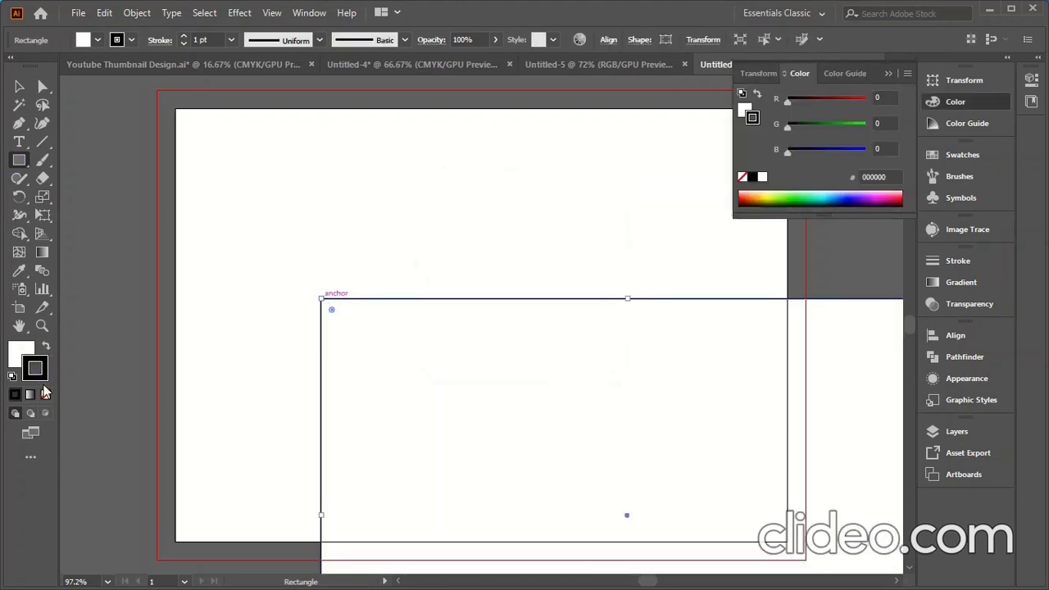
pyautogui.click(45, 395)
pyautogui.click(22, 352)
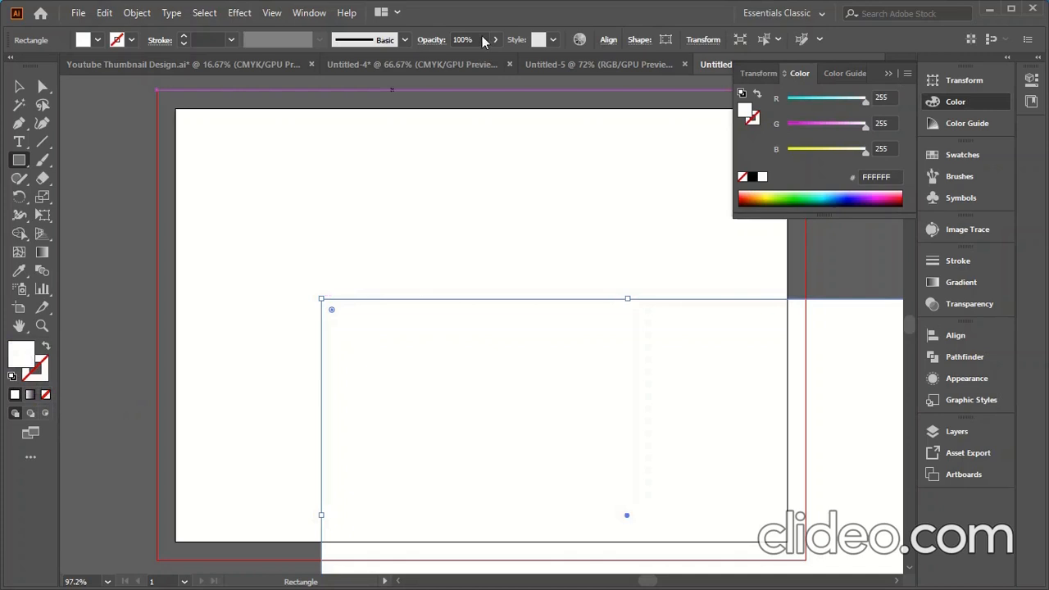
pyautogui.click(608, 40)
pyautogui.click(599, 174)
pyautogui.click(611, 228)
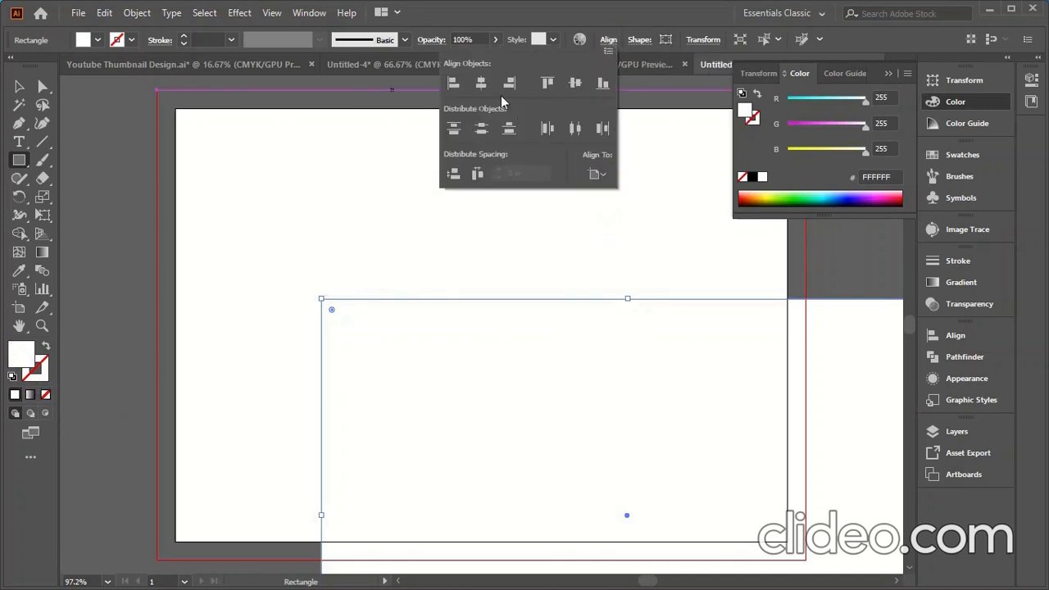
pyautogui.click(481, 83)
pyautogui.click(575, 82)
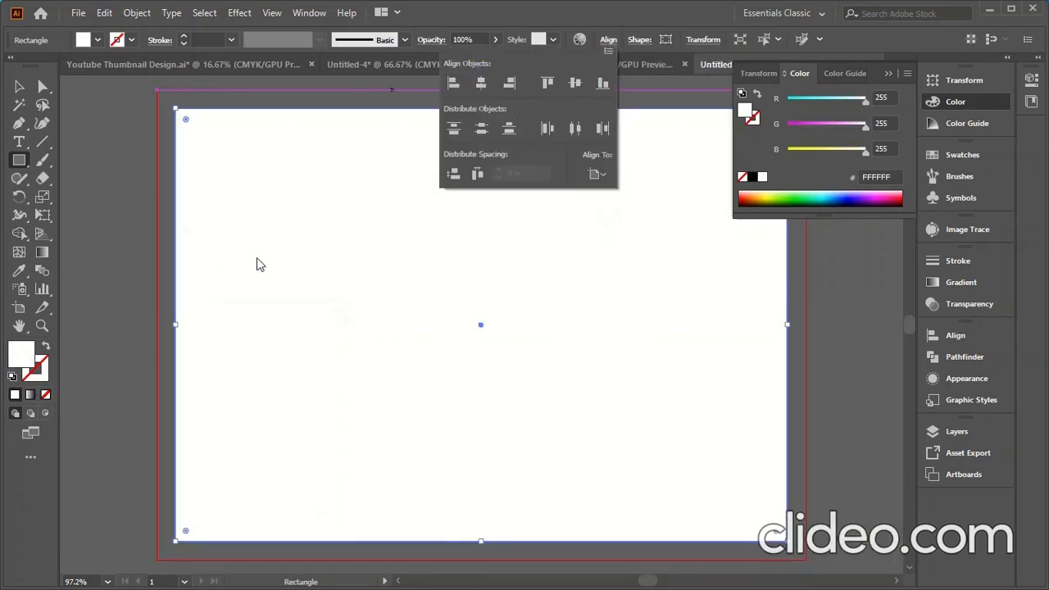
# - Offset the rectangle's path by -0.125 in to create an inset copy
pyautogui.click(137, 13)
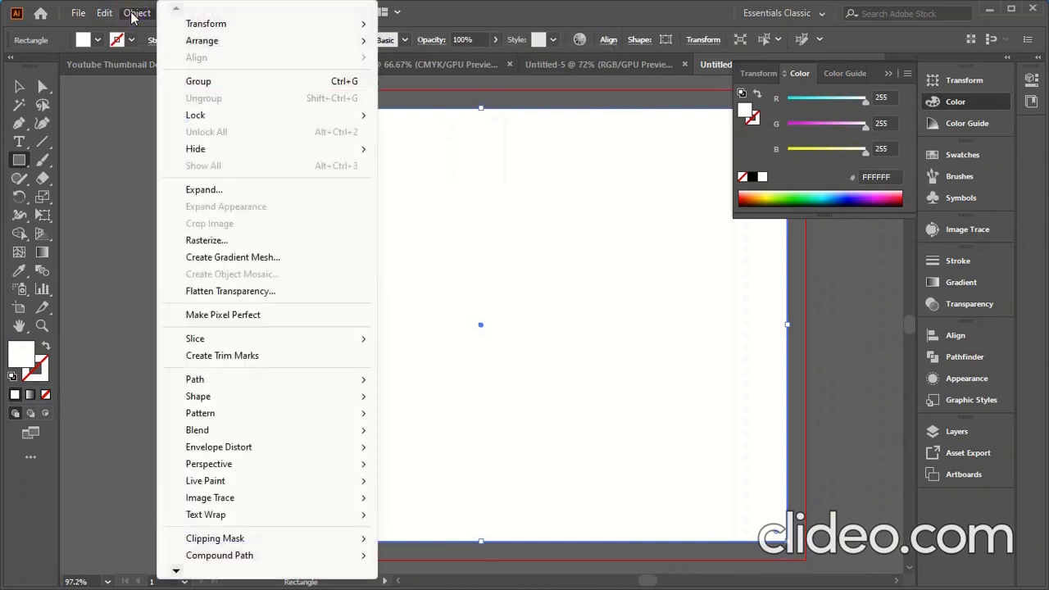
pyautogui.moveTo(199, 380)
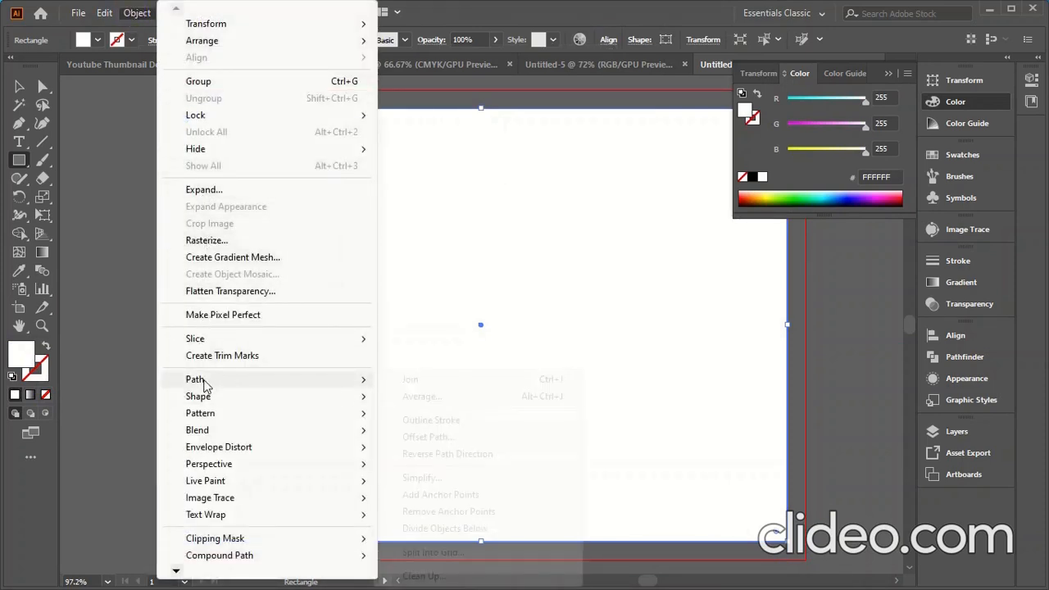
pyautogui.click(426, 437)
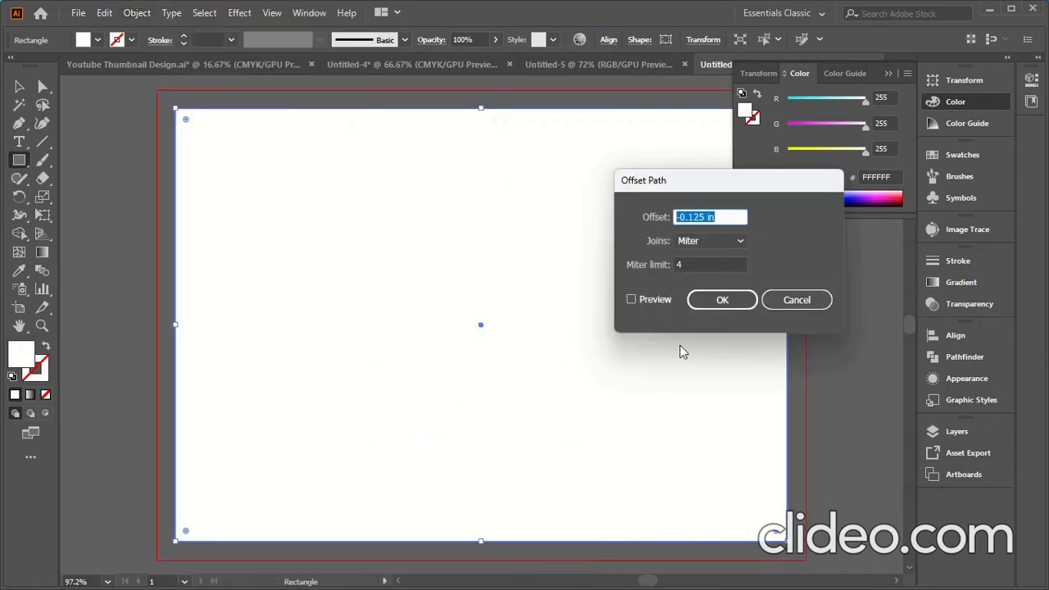
pyautogui.click(645, 300)
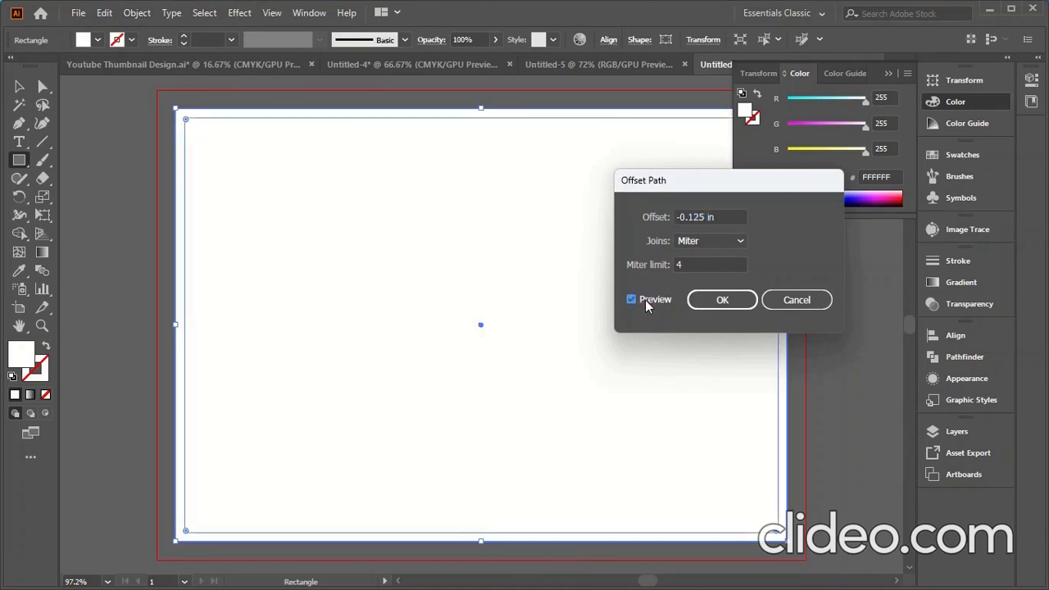
pyautogui.click(723, 300)
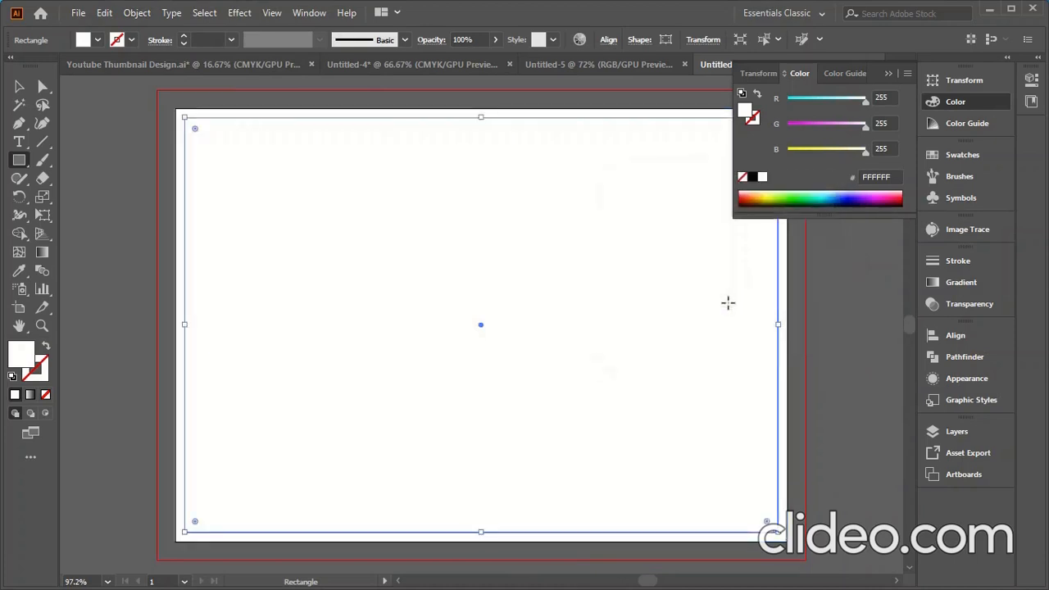
# - Turn the inset rectangle into guides marking the safe margin
pyautogui.click(17, 89)
pyautogui.rightClick(297, 205)
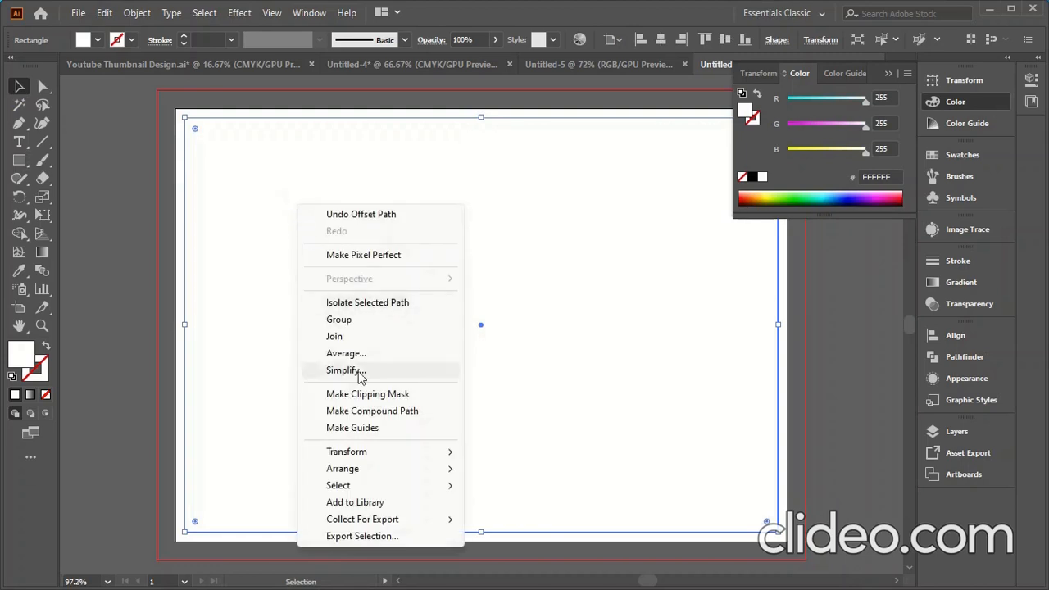
pyautogui.click(336, 429)
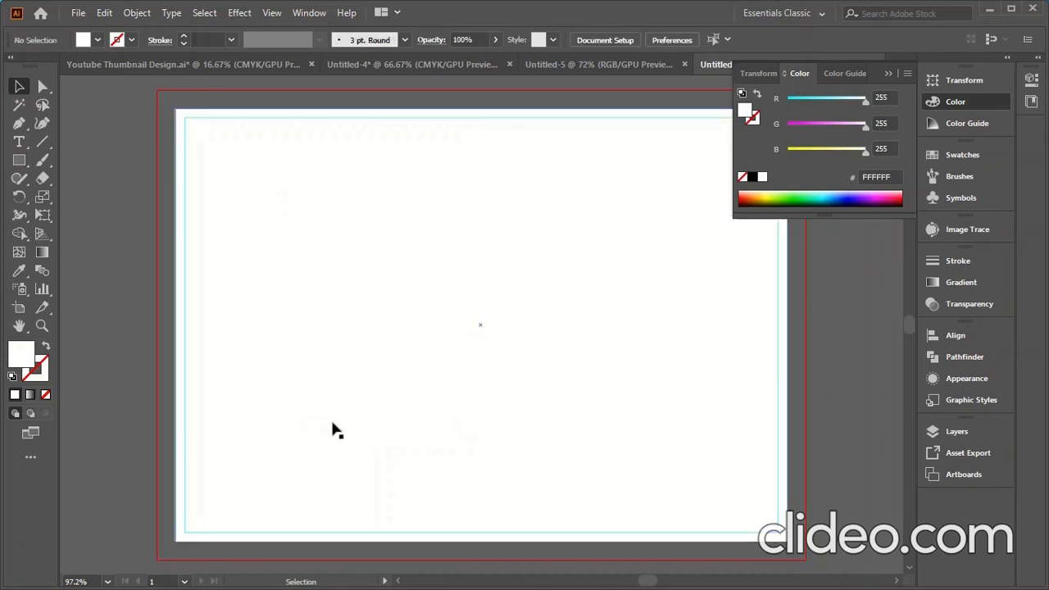
pyautogui.click(388, 323)
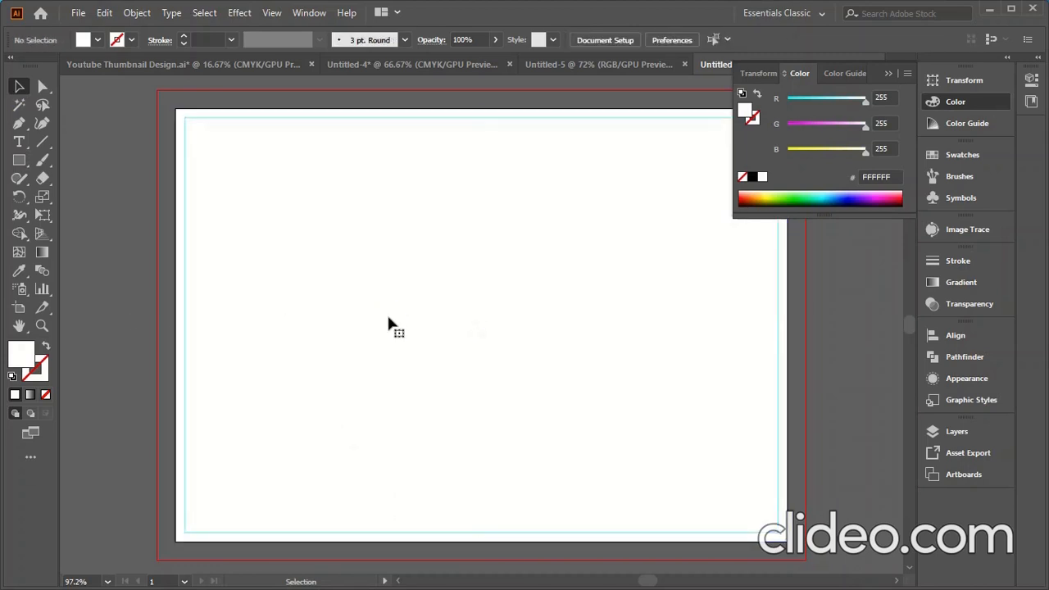
# - Draw an 8.7 × 6.3 in bleed rectangle and centre it on the artboard
pyautogui.click(19, 161)
pyautogui.click(319, 314)
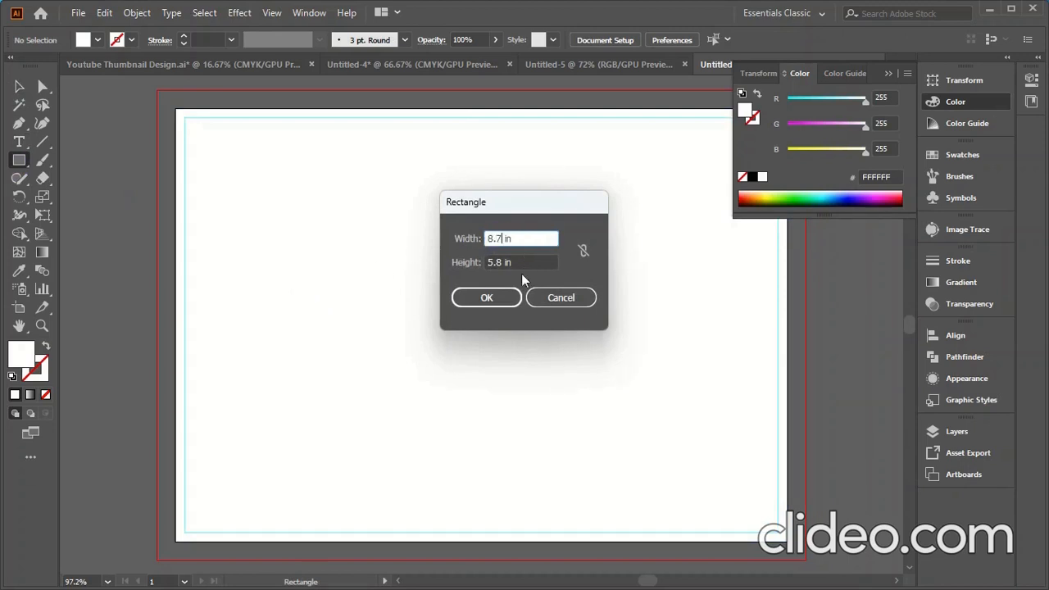
pyautogui.write('8.7')
pyautogui.press('Tab')
pyautogui.write('6')
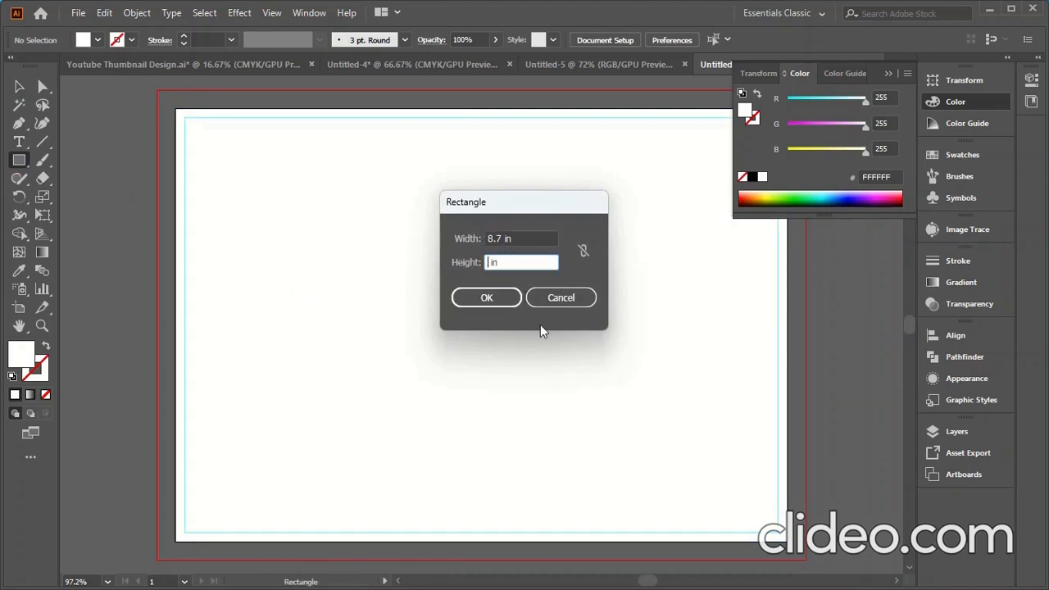
pyautogui.click(495, 297)
pyautogui.click(609, 41)
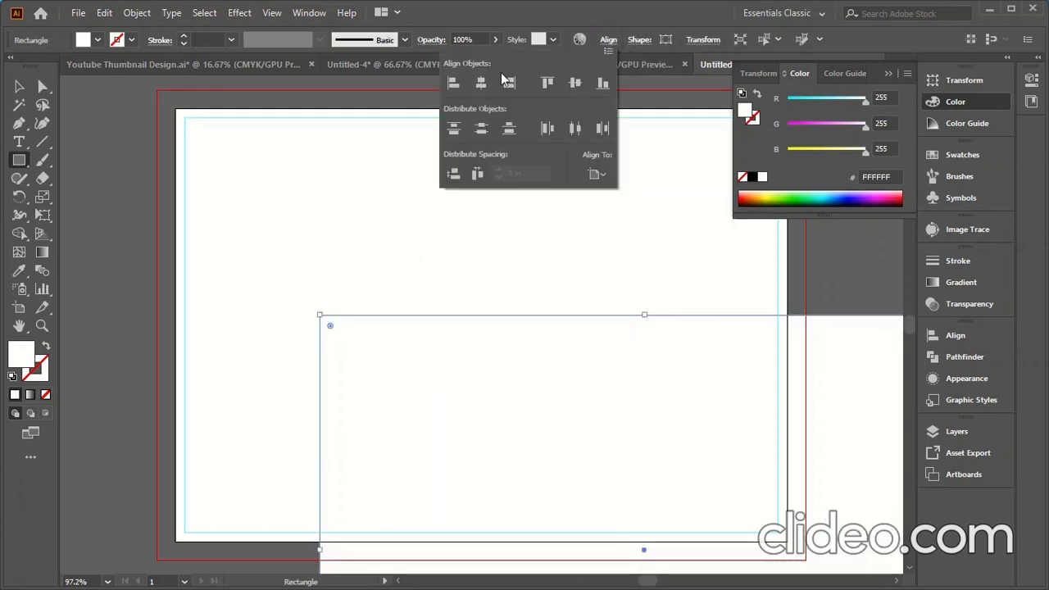
pyautogui.click(481, 83)
pyautogui.click(575, 83)
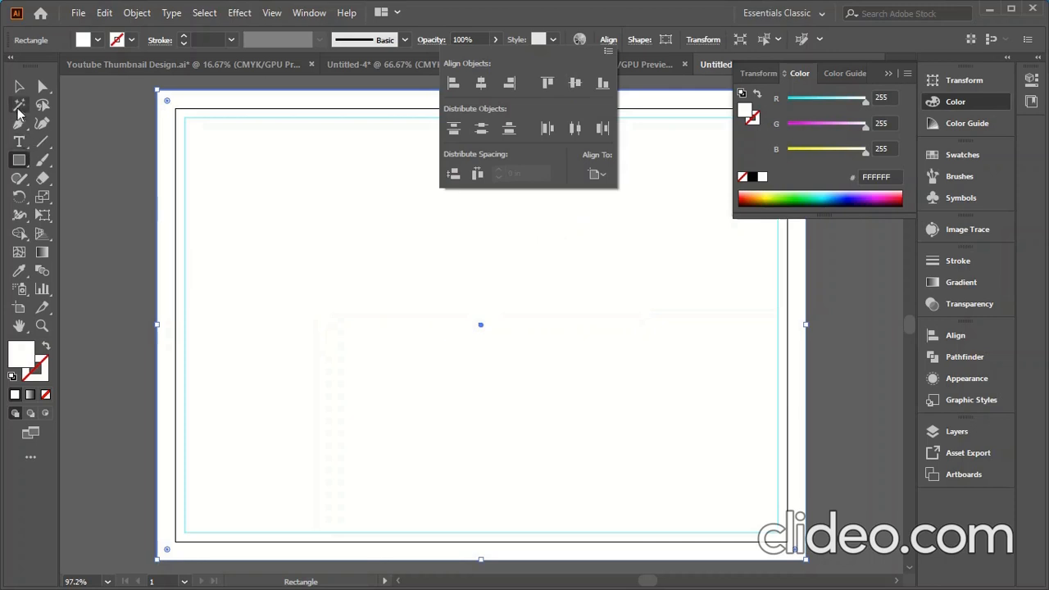
# - Lock the bleed-size rectangle in place
pyautogui.click(136, 14)
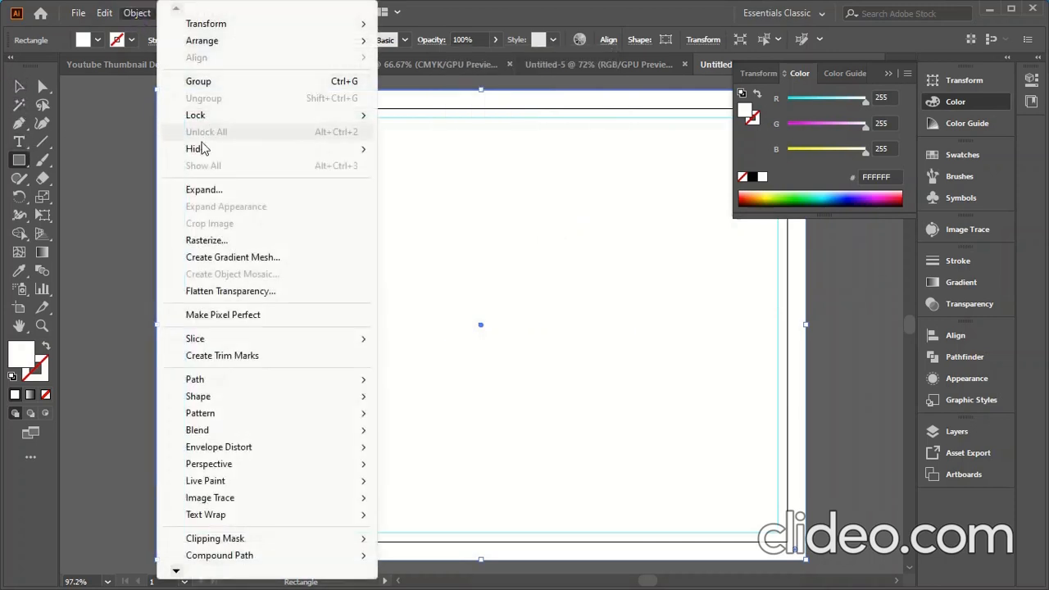
pyautogui.moveTo(285, 115)
pyautogui.click(417, 117)
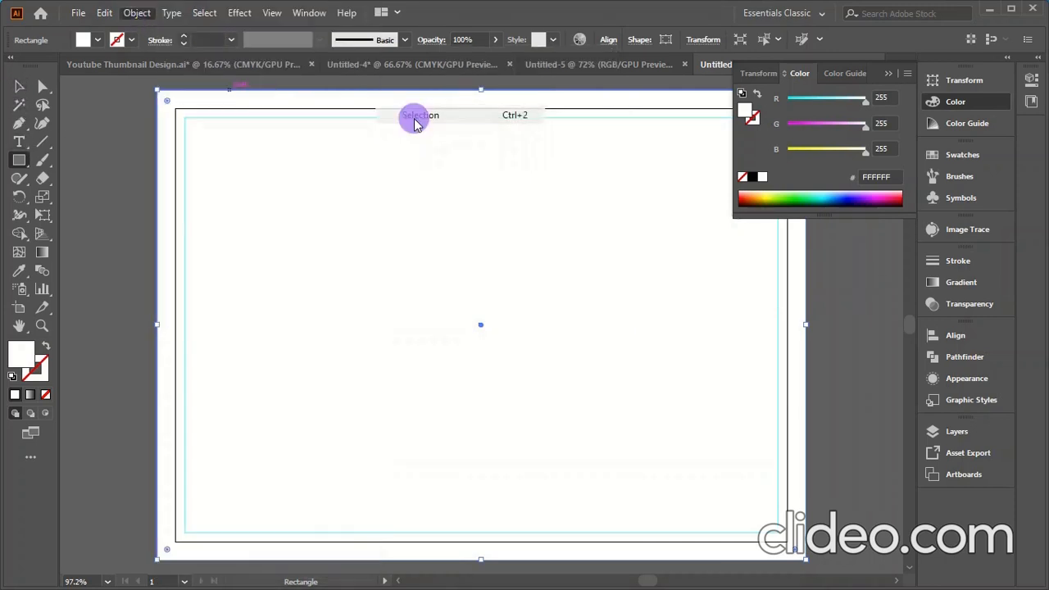
pyautogui.click(133, 157)
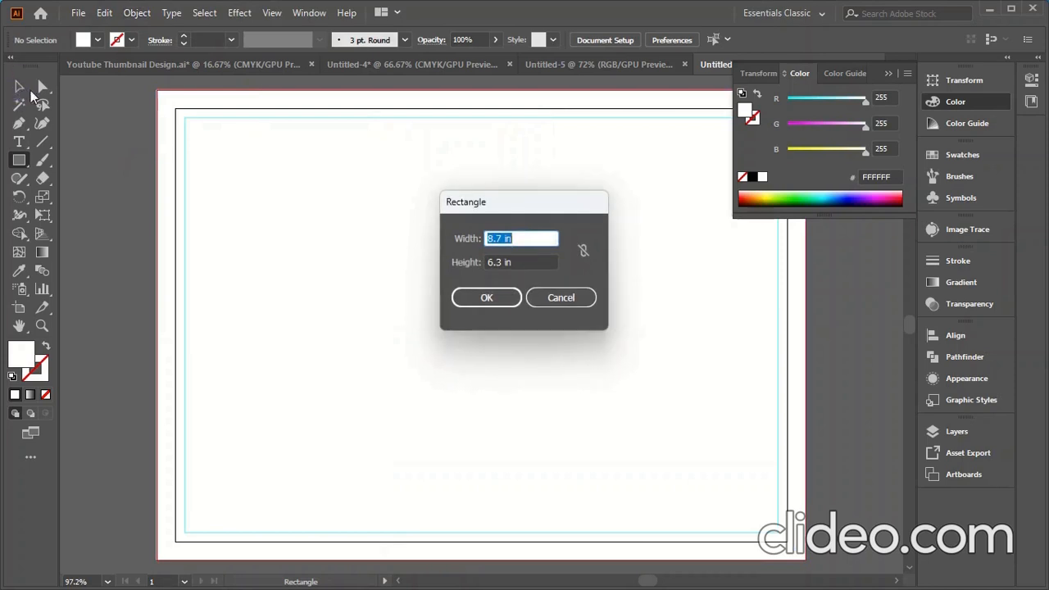
pyautogui.click(498, 298)
pyautogui.click(20, 87)
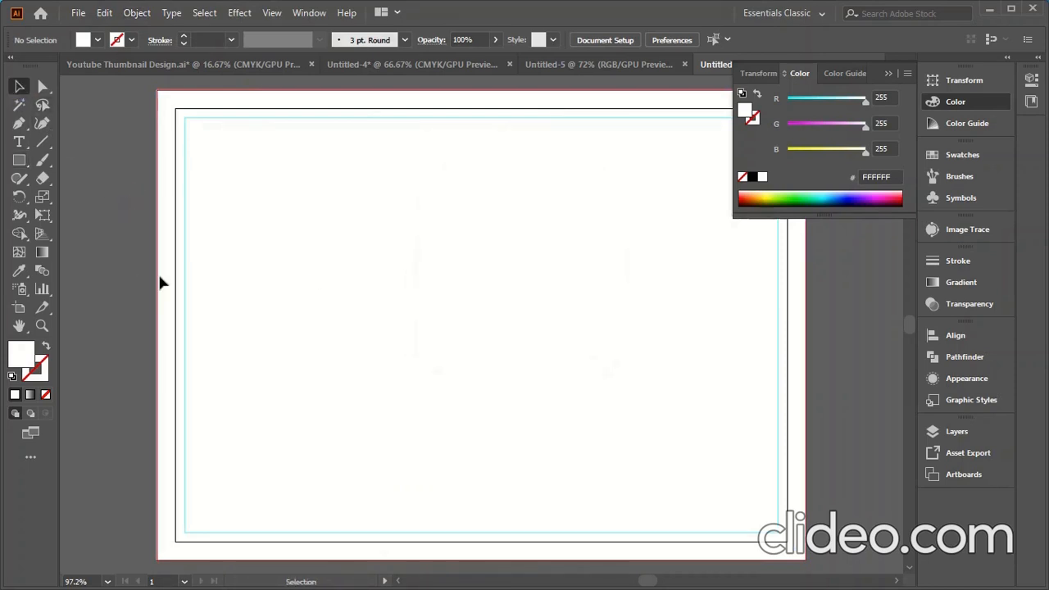
pyautogui.scroll(-3, 168, 283)
pyautogui.scroll(1, 414, 312)
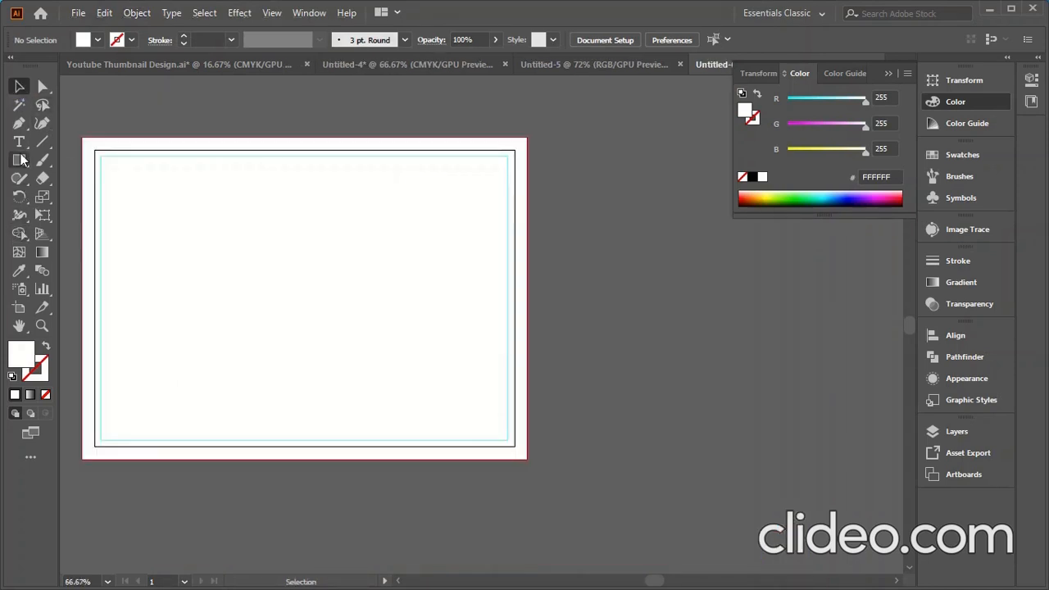
# - Draw a closed slanted four-point panel on the card's right side with the Pen tool
pyautogui.click(19, 123)
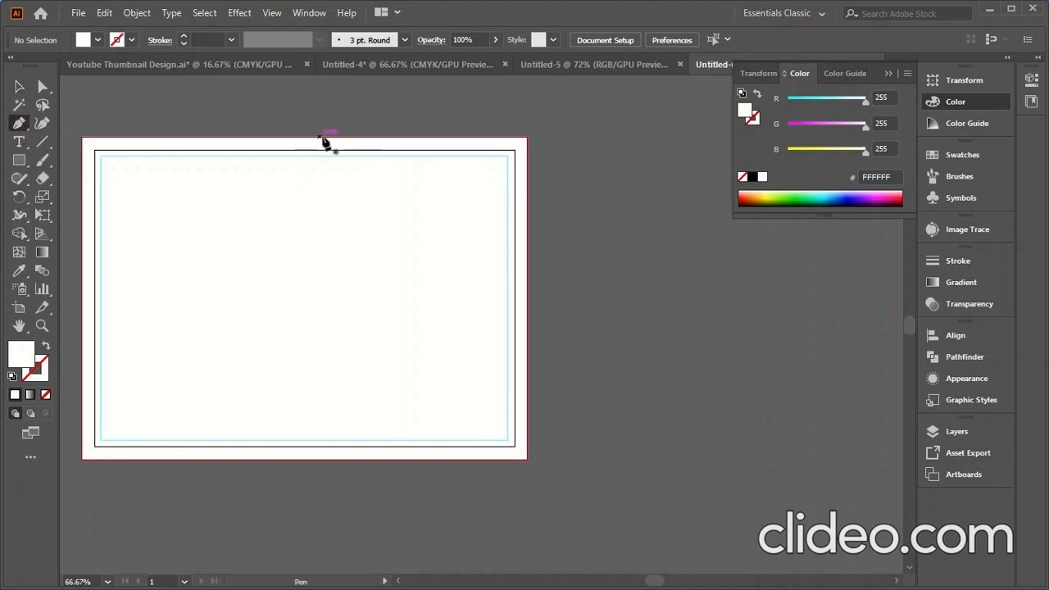
pyautogui.click(403, 139)
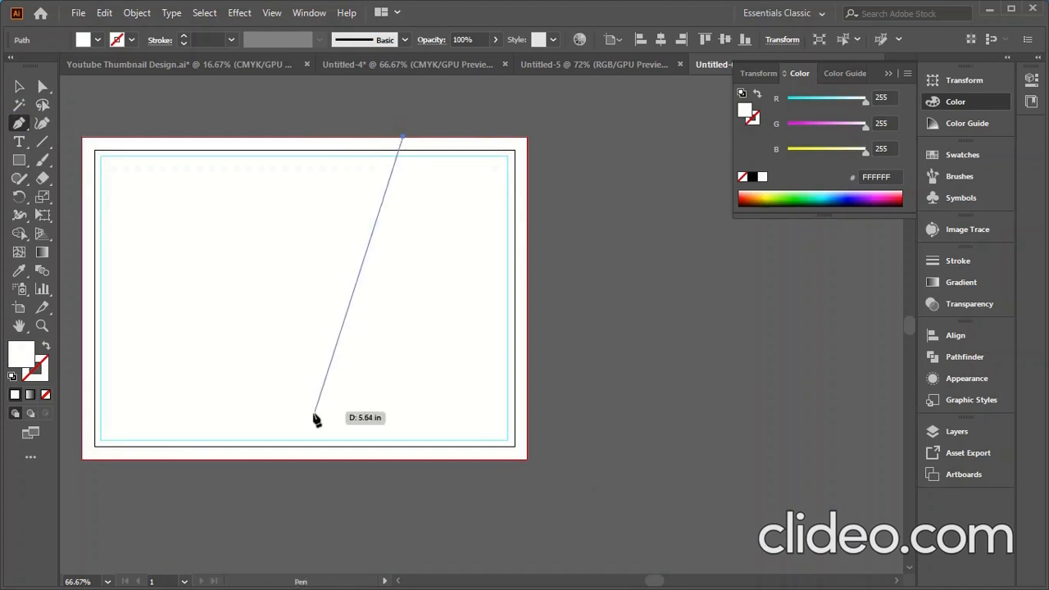
pyautogui.click(304, 459)
pyautogui.click(526, 459)
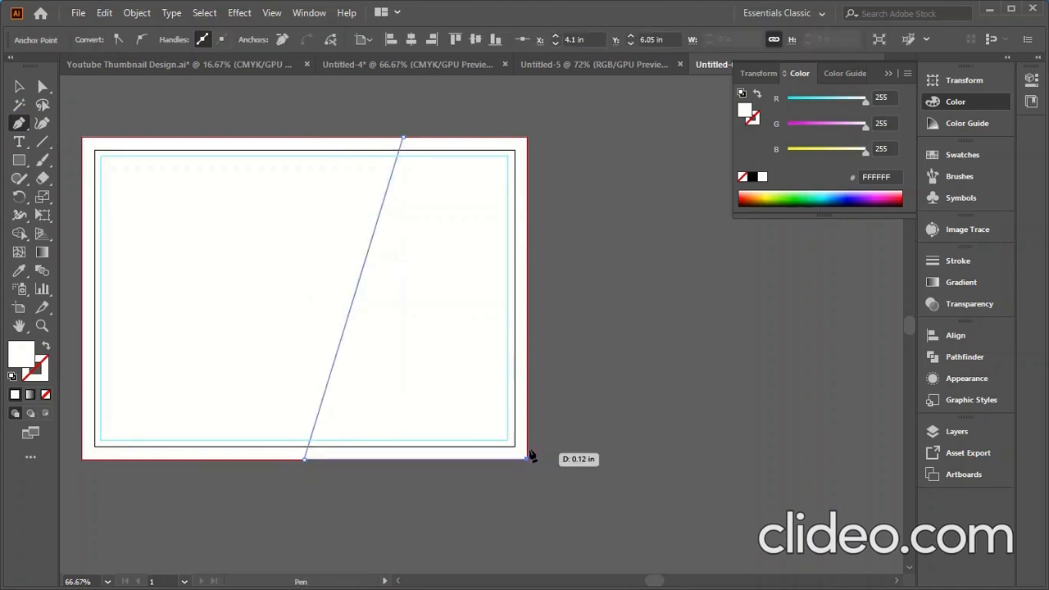
pyautogui.click(526, 139)
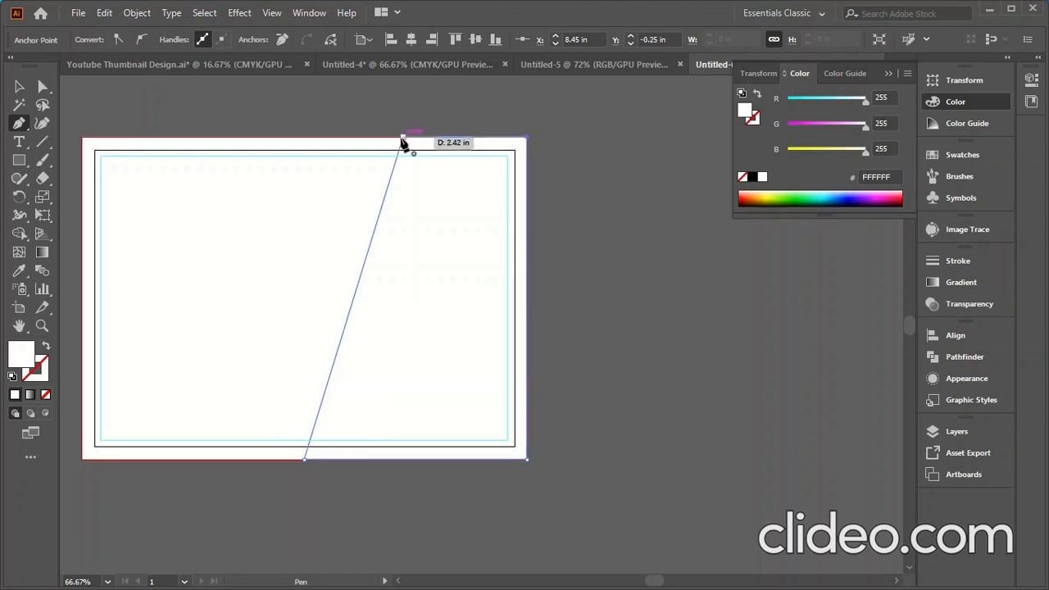
pyautogui.click(404, 140)
pyautogui.click(19, 86)
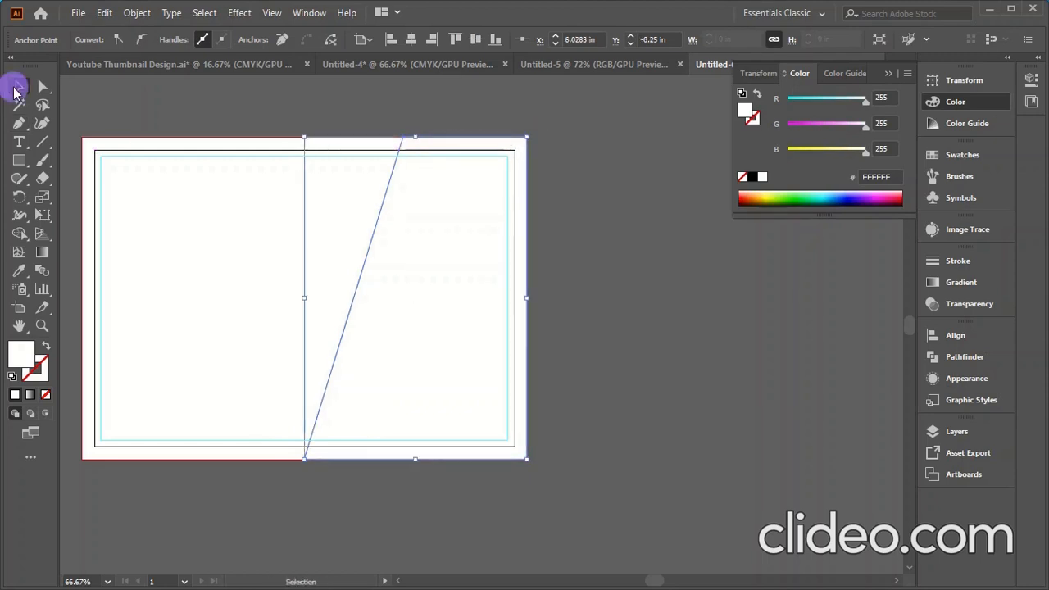
# - Paste the colour swatches, contact text and logo and move them left of the card
pyautogui.scroll(-2, 659, 362)
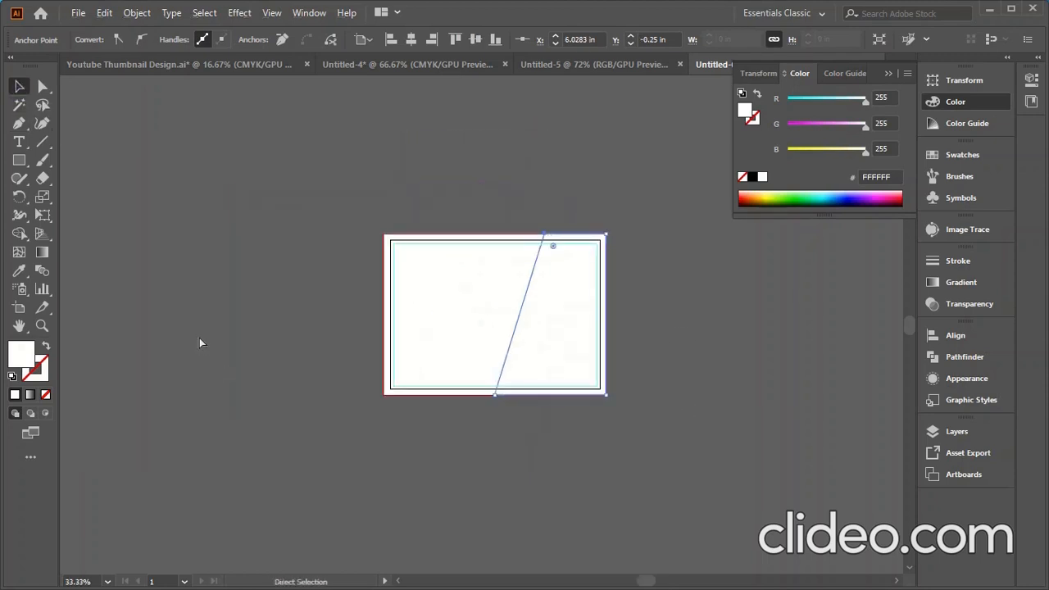
pyautogui.hotkey('ctrl', 'v')
pyautogui.moveTo(475, 251); pyautogui.dragTo(293, 252)
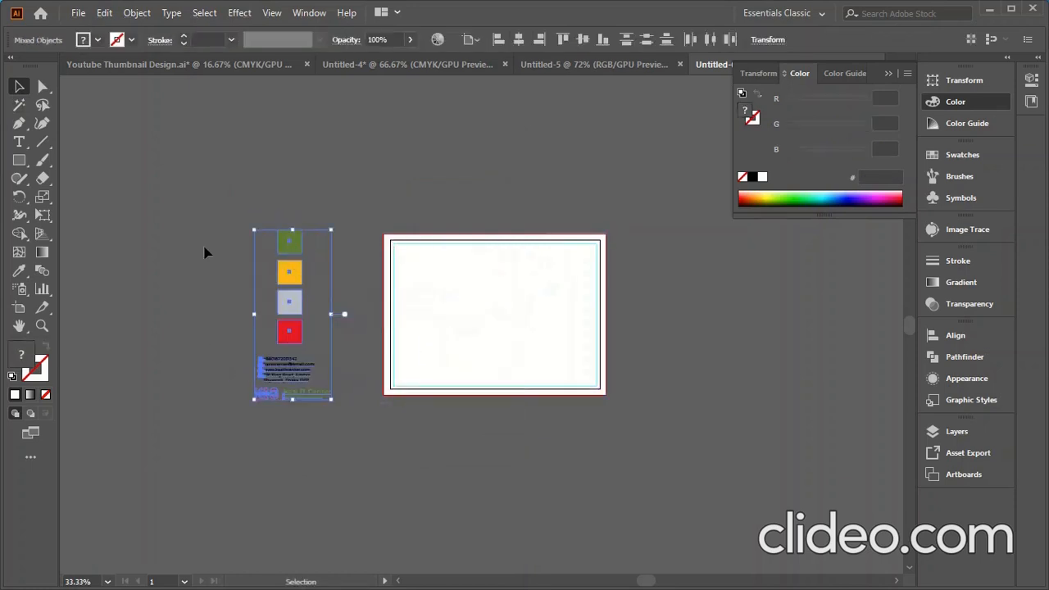
pyautogui.click(482, 192)
# - Fill the slanted panel with the red E71E25 swatch using the Eyedropper
pyautogui.click(574, 297)
pyautogui.click(18, 274)
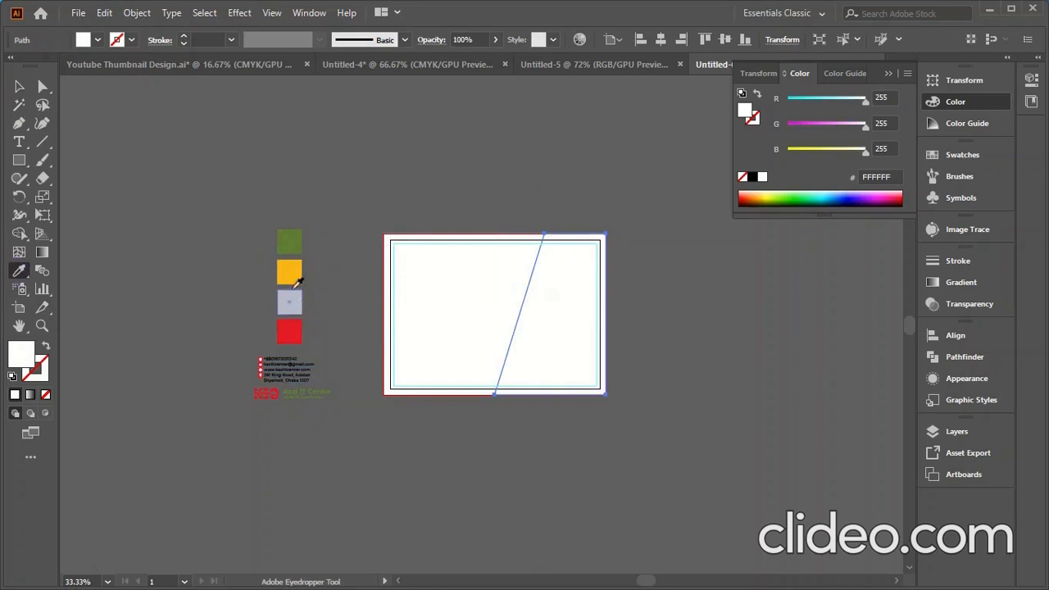
pyautogui.click(292, 338)
pyautogui.click(18, 87)
pyautogui.click(197, 174)
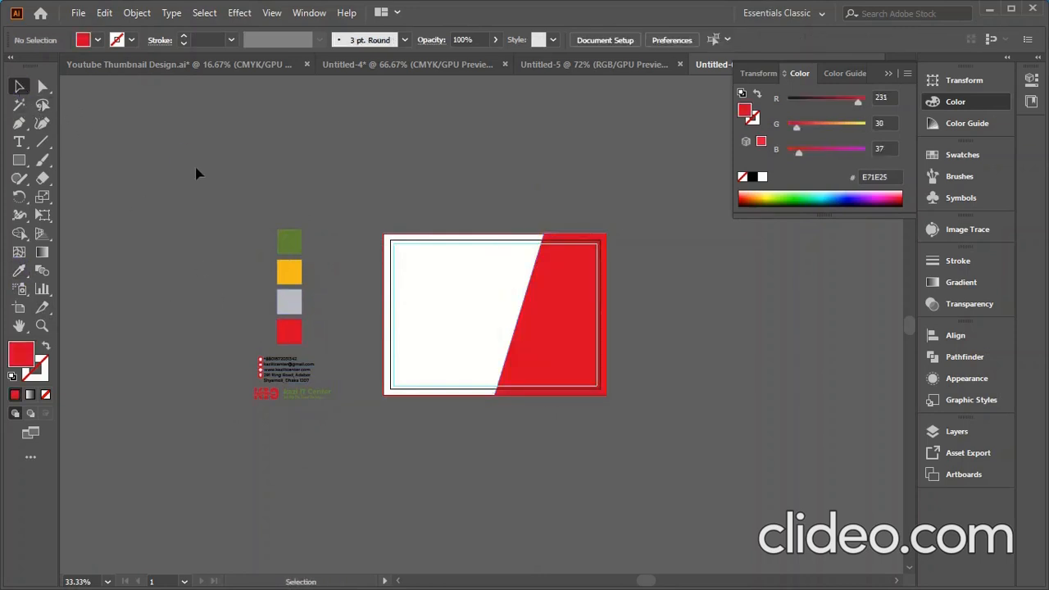
# - Create a 2.25 × 2.25 in circle with the Ellipse tool
pyautogui.moveTo(18, 160); pyautogui.dragTo(74, 197)
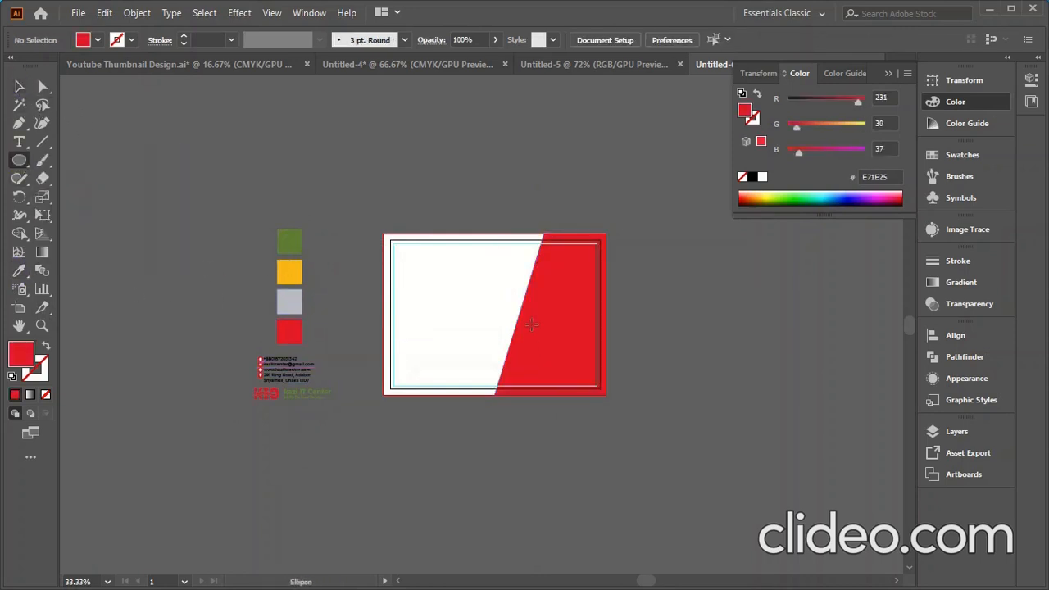
pyautogui.scroll(2, 531, 326)
pyautogui.click(504, 284)
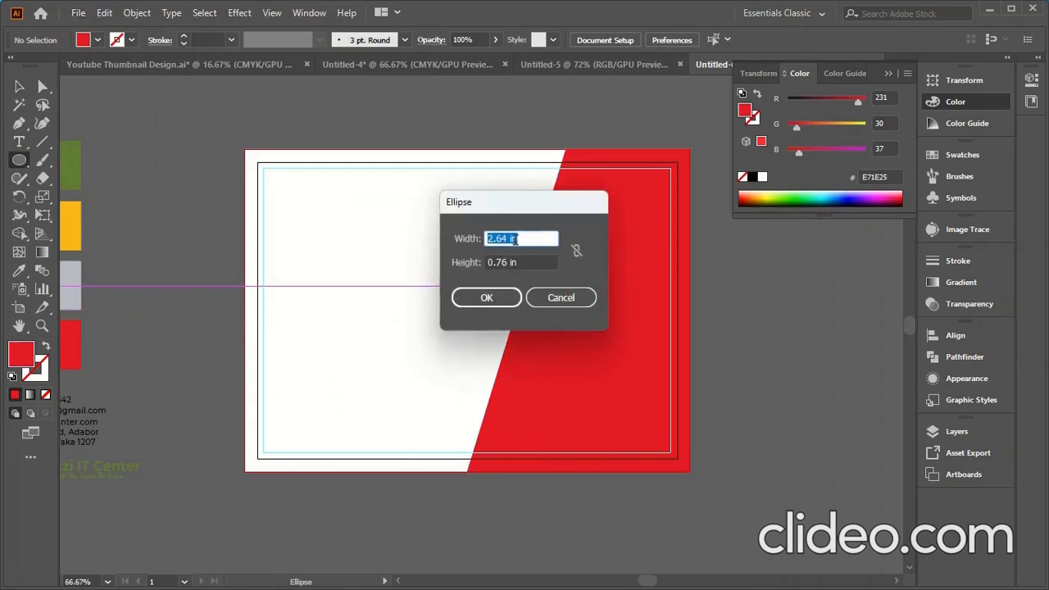
pyautogui.moveTo(505, 237); pyautogui.dragTo(460, 239)
pyautogui.press('Tab')
pyautogui.write('2')
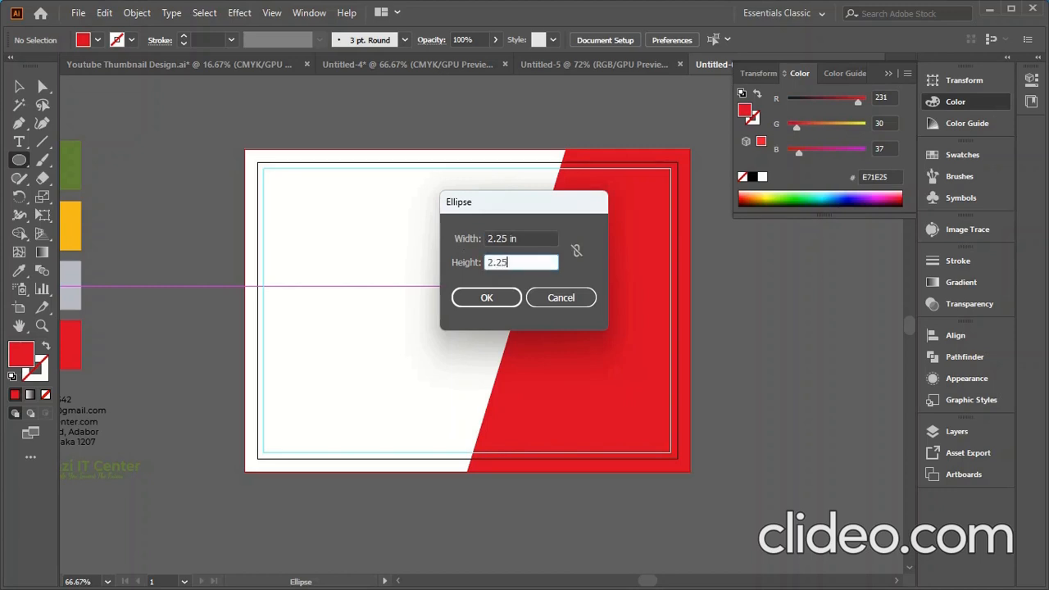
pyautogui.click(486, 298)
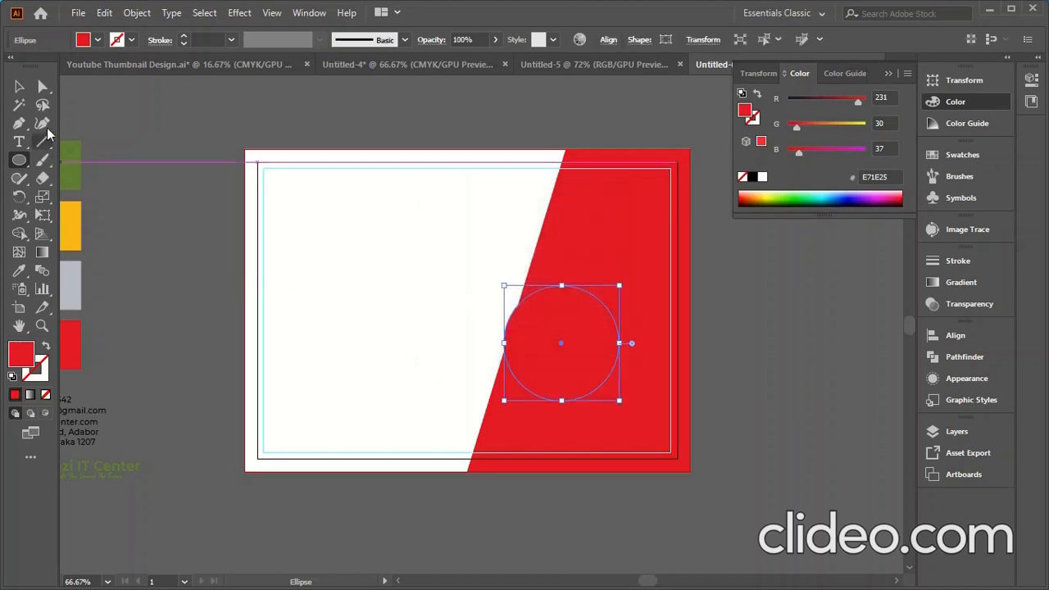
# - Move the circle onto the white/red boundary and fill it with the green 607E37 swatch
pyautogui.click(19, 89)
pyautogui.moveTo(562, 333); pyautogui.dragTo(505, 299)
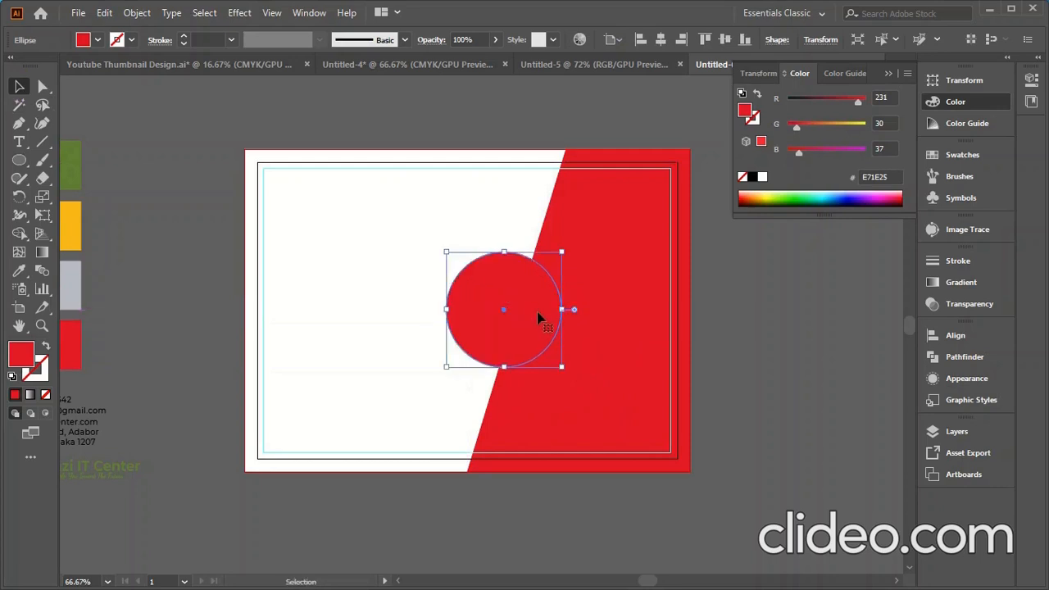
pyautogui.click(19, 270)
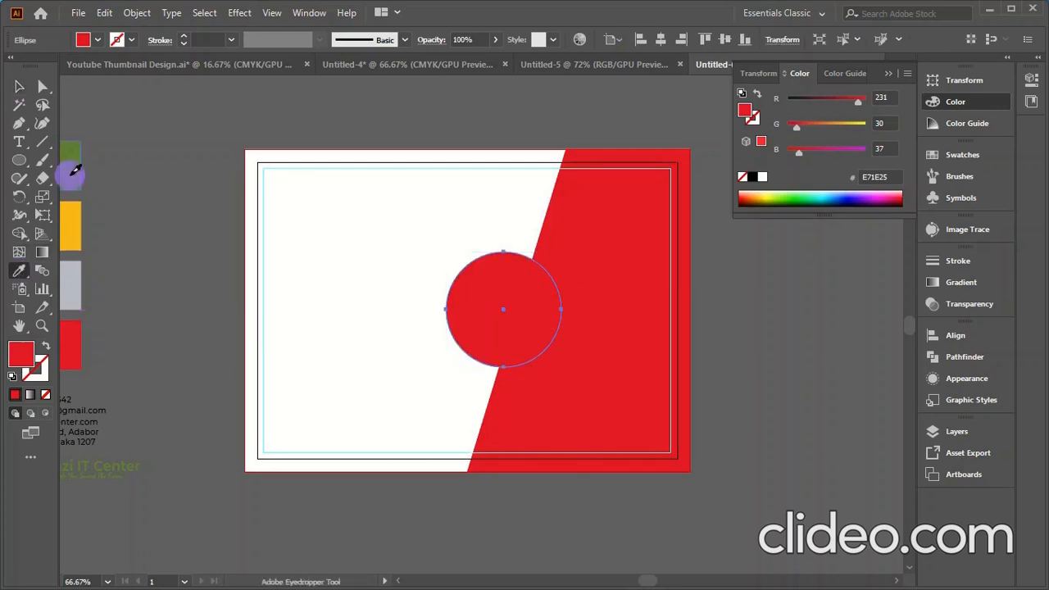
pyautogui.click(69, 174)
pyautogui.click(19, 87)
pyautogui.click(186, 300)
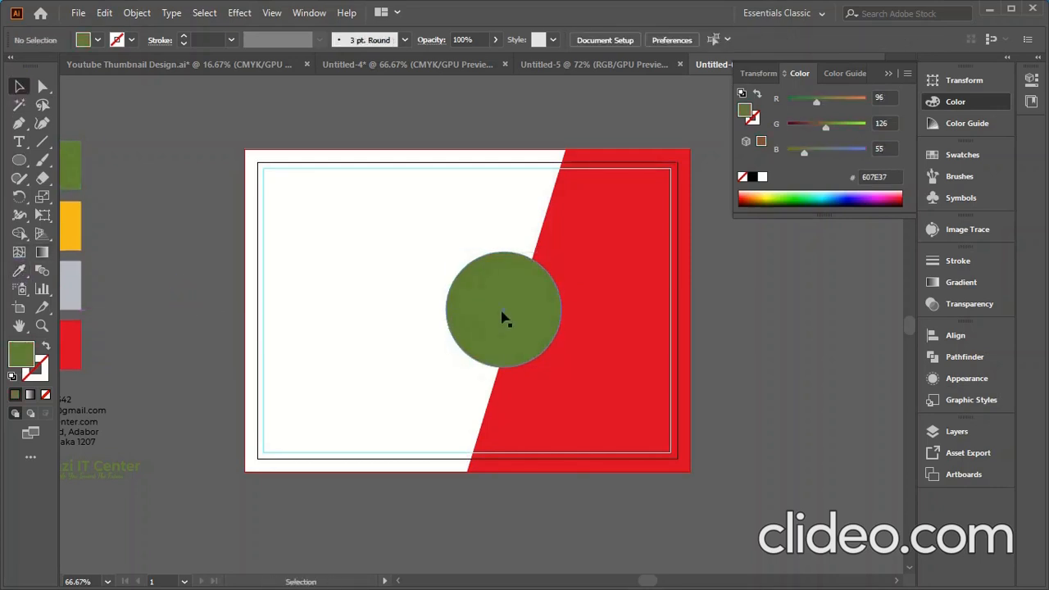
pyautogui.moveTo(503, 318); pyautogui.dragTo(534, 313)
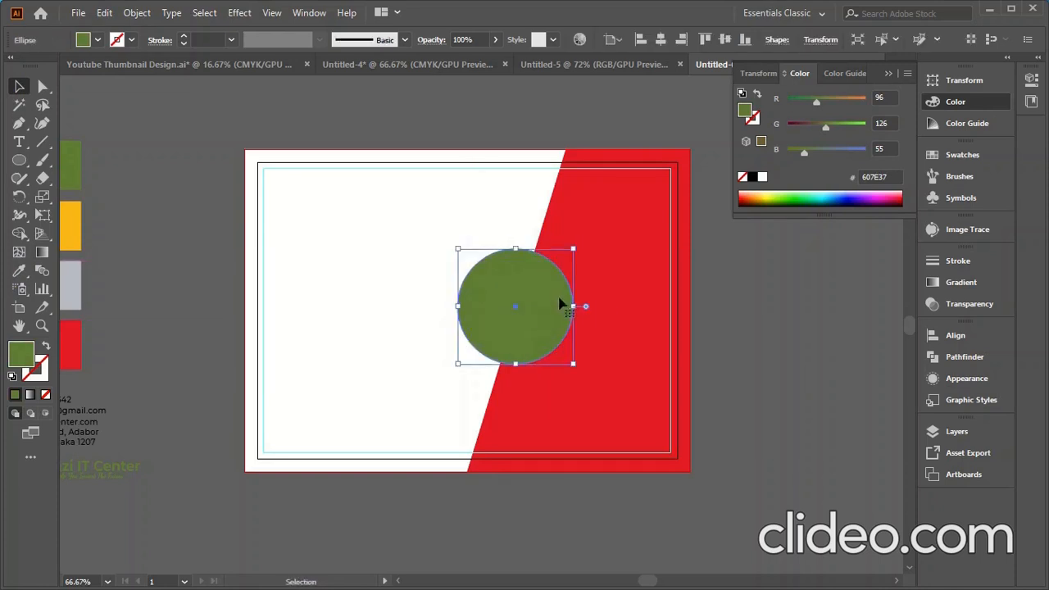
# - Move the swatches below the card and fine-tune the green circle's position on the boundary
pyautogui.scroll(-2, 584, 279)
pyautogui.moveTo(288, 422)
pyautogui.mouseDown()
pyautogui.moveTo(318, 234)
pyautogui.moveTo(273, 433)
pyautogui.mouseUp()
pyautogui.click(518, 431)
pyautogui.scroll(1, 555, 302)
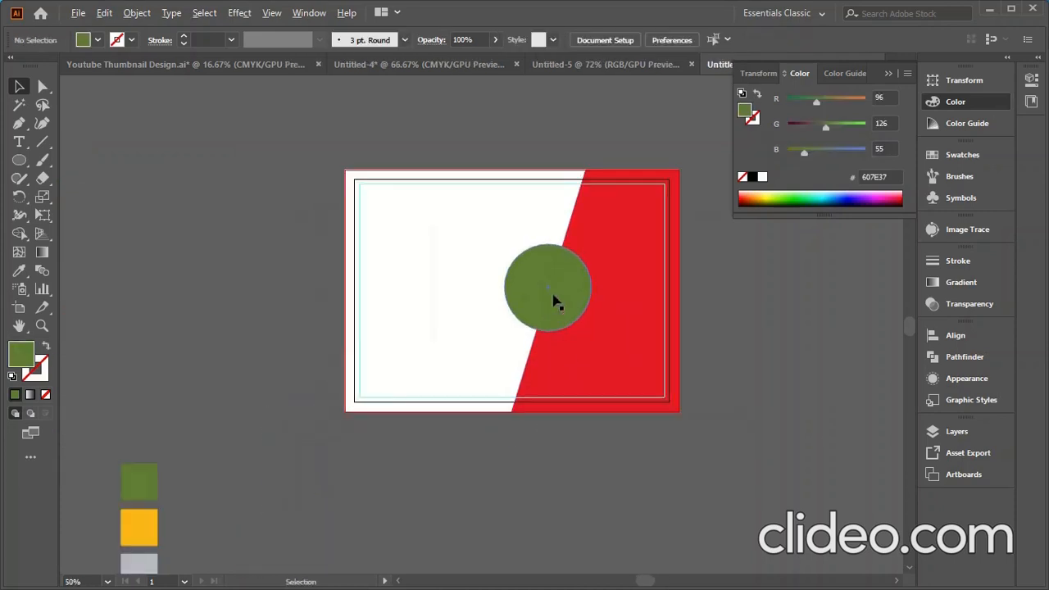
pyautogui.scroll(2, 554, 301)
pyautogui.moveTo(574, 288)
pyautogui.mouseDown()
pyautogui.moveTo(546, 352)
pyautogui.moveTo(574, 257)
pyautogui.moveTo(592, 264)
pyautogui.moveTo(583, 275)
pyautogui.mouseUp()
pyautogui.moveTo(533, 319); pyautogui.dragTo(572, 316)
pyautogui.hotkey('ctrl', '-')
pyautogui.click(765, 336)
pyautogui.click(580, 310)
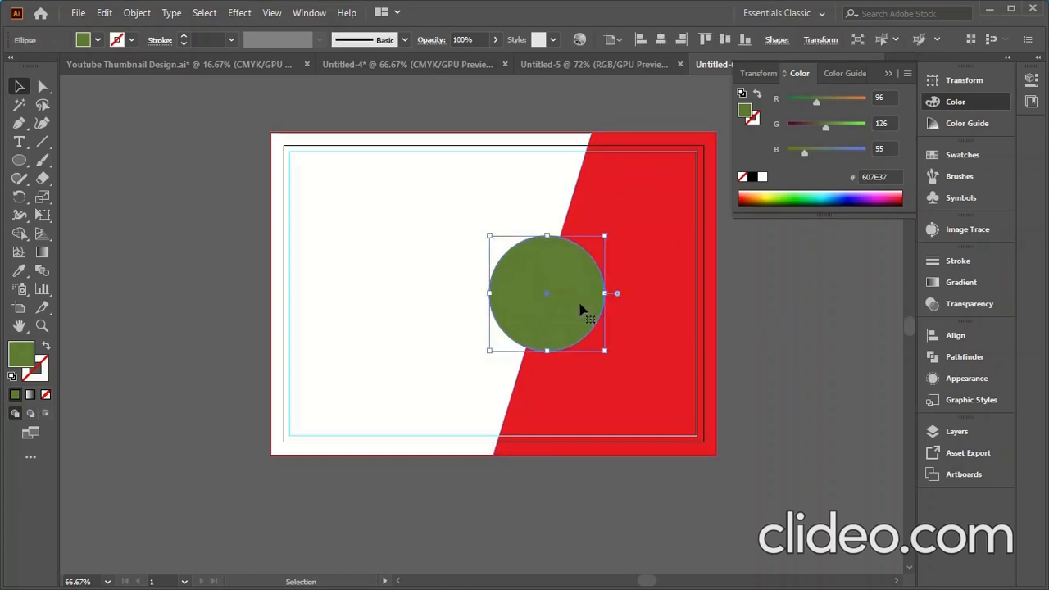
# - Offset the green circle's path by -0.125 in to create an inner circle
pyautogui.click(137, 12)
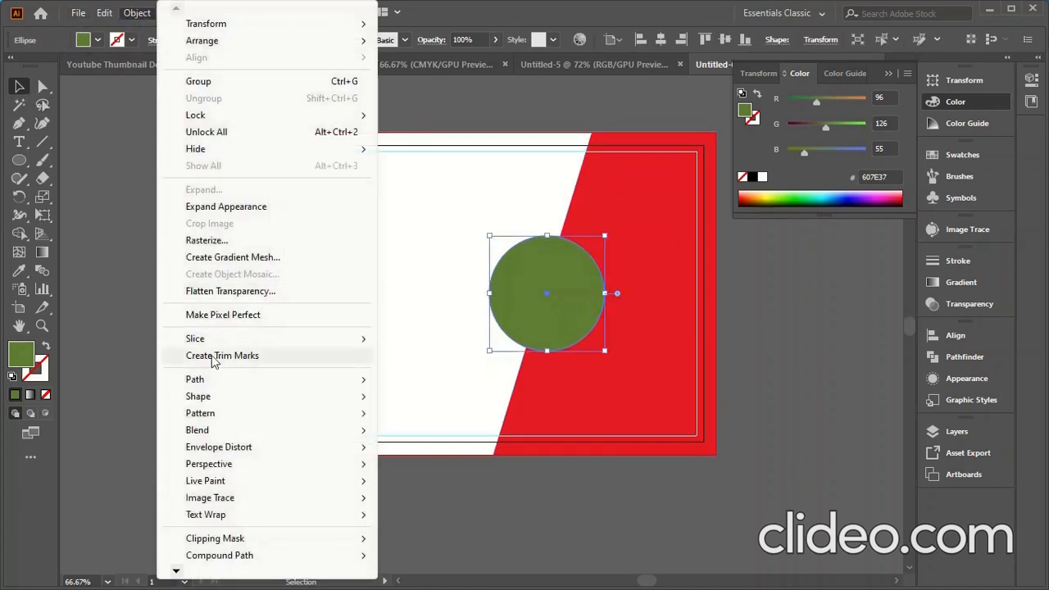
pyautogui.moveTo(213, 383)
pyautogui.click(428, 437)
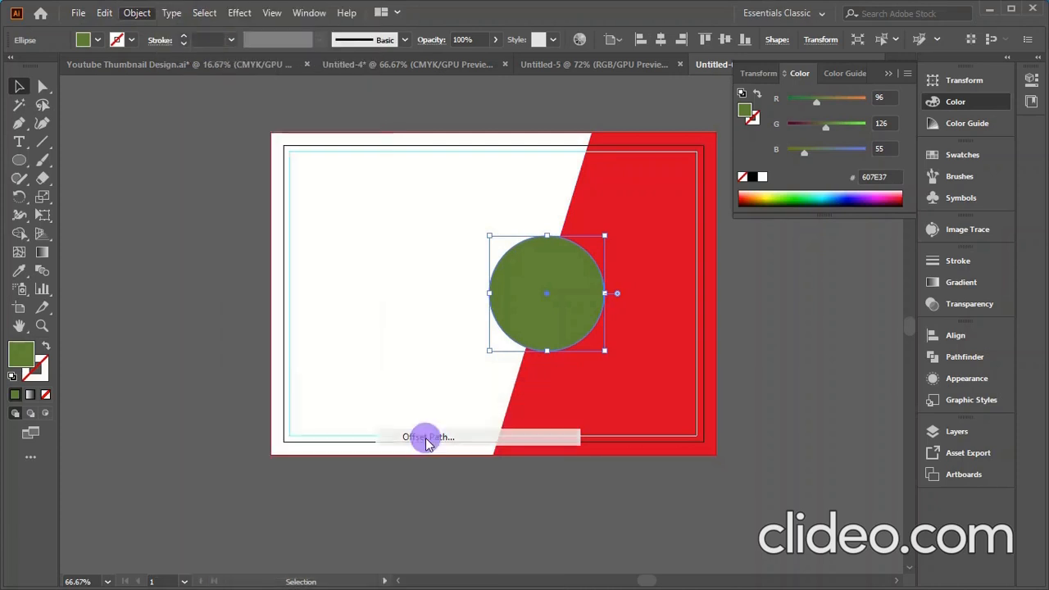
pyautogui.click(637, 301)
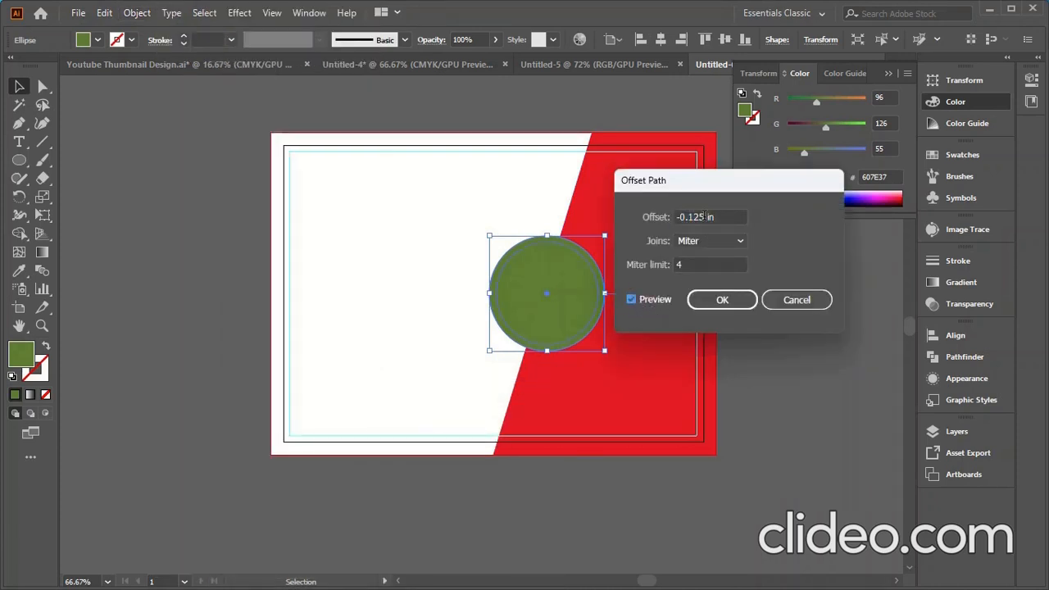
pyautogui.click(711, 301)
# - Fill the inner circle with the yellow FCB918 swatch using the Eyedropper
pyautogui.click(761, 334)
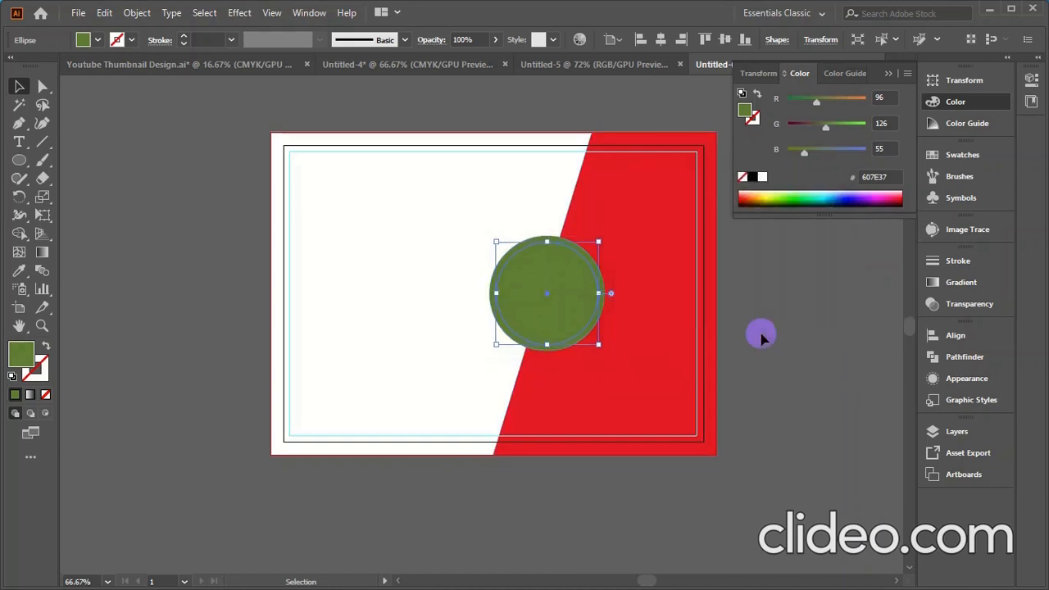
pyautogui.click(552, 297)
pyautogui.click(20, 272)
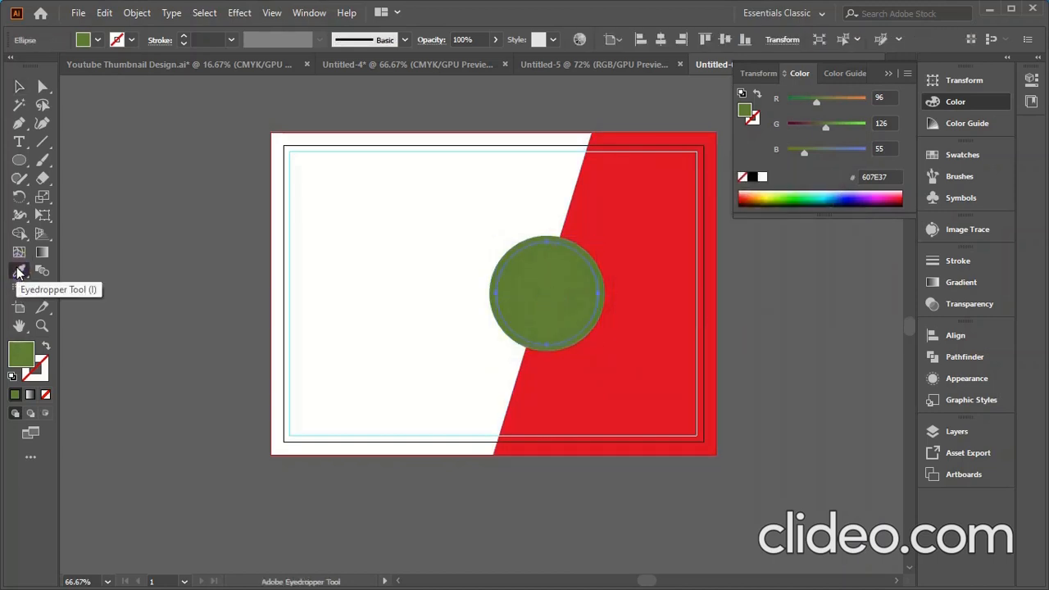
pyautogui.scroll(-2, 321, 355)
pyautogui.click(180, 490)
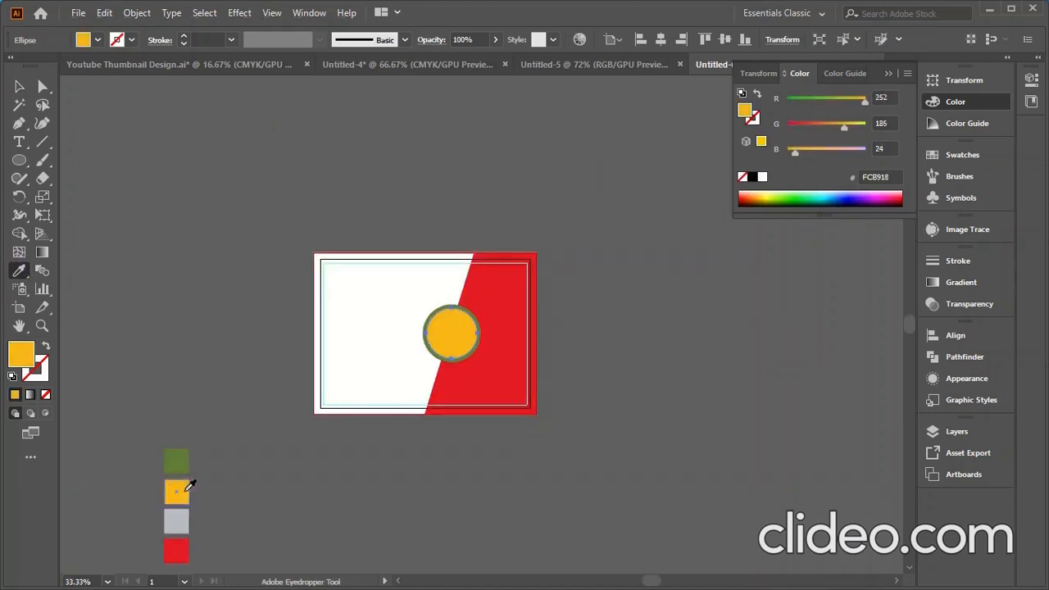
pyautogui.click(19, 86)
pyautogui.click(247, 286)
# - Select the green ring and yellow inner circle together
pyautogui.scroll(3, 444, 364)
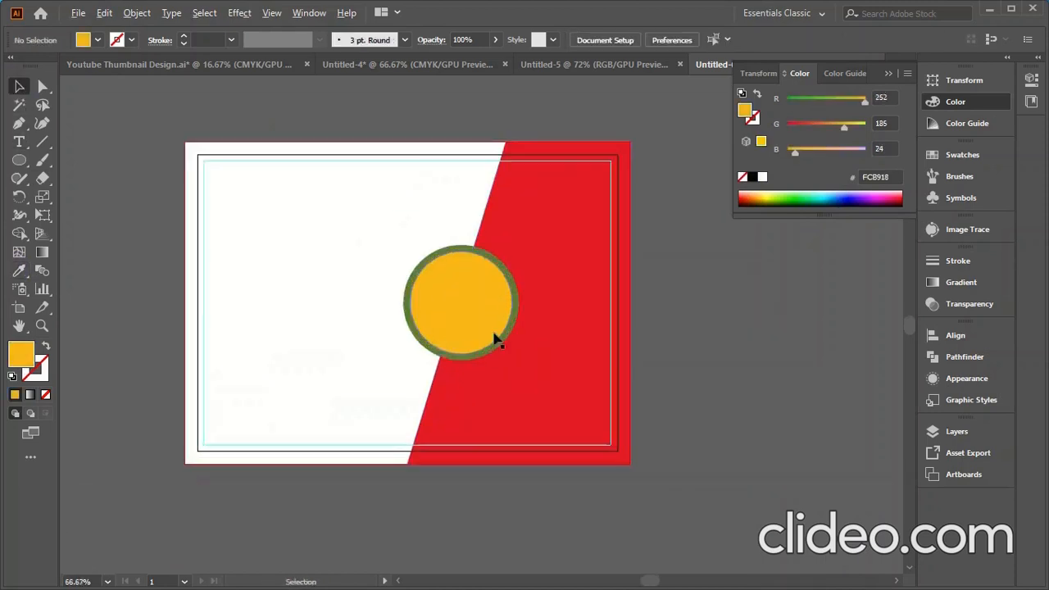
pyautogui.scroll(-2, 647, 268)
pyautogui.scroll(2, 604, 361)
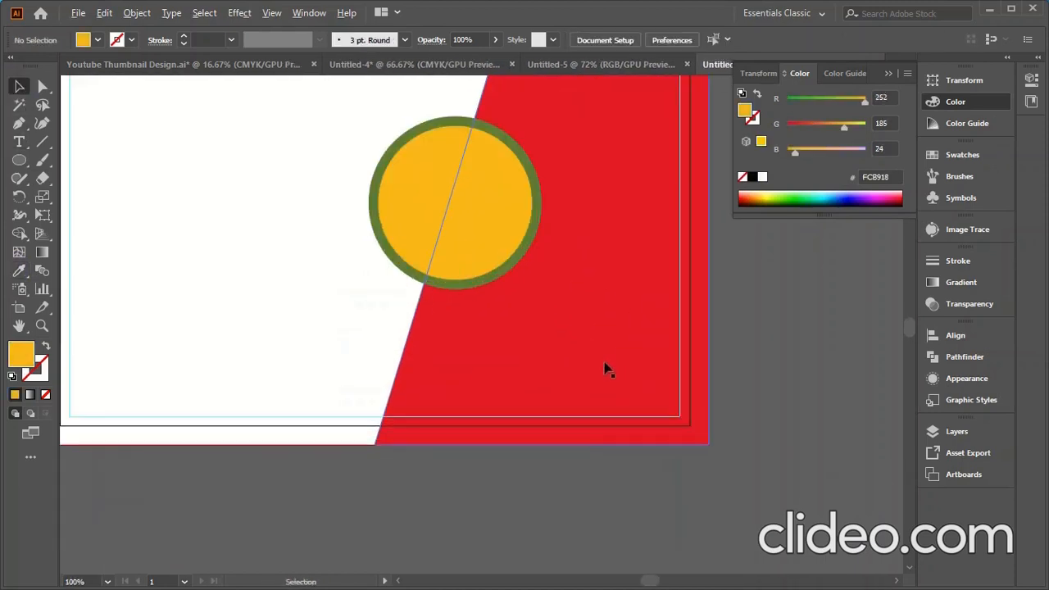
pyautogui.click(578, 301)
pyautogui.click(270, 311)
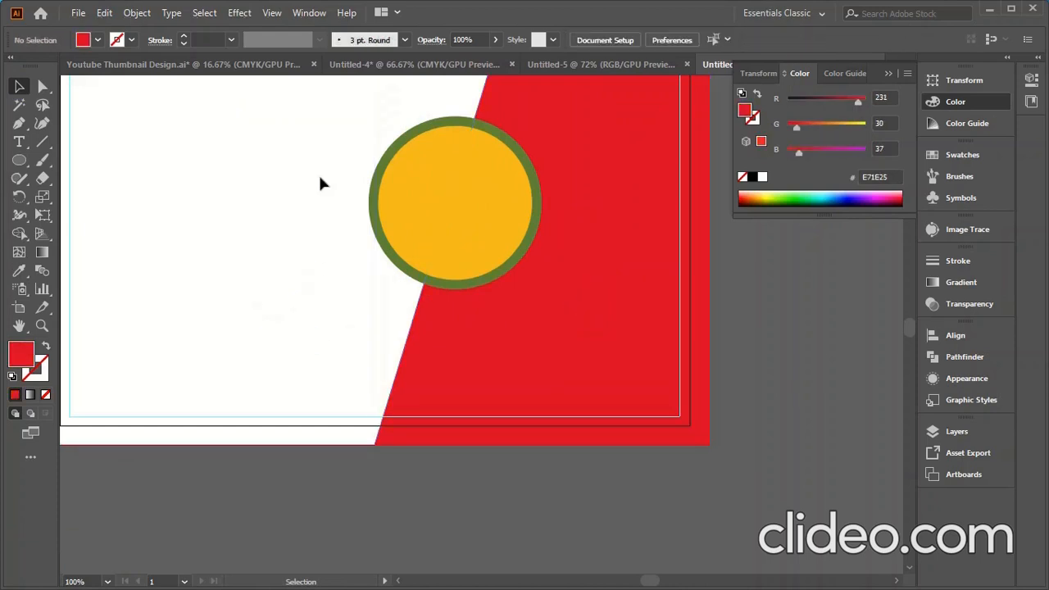
pyautogui.click(264, 297)
pyautogui.scroll(-1, 318, 331)
pyautogui.moveTo(312, 178); pyautogui.dragTo(394, 264)
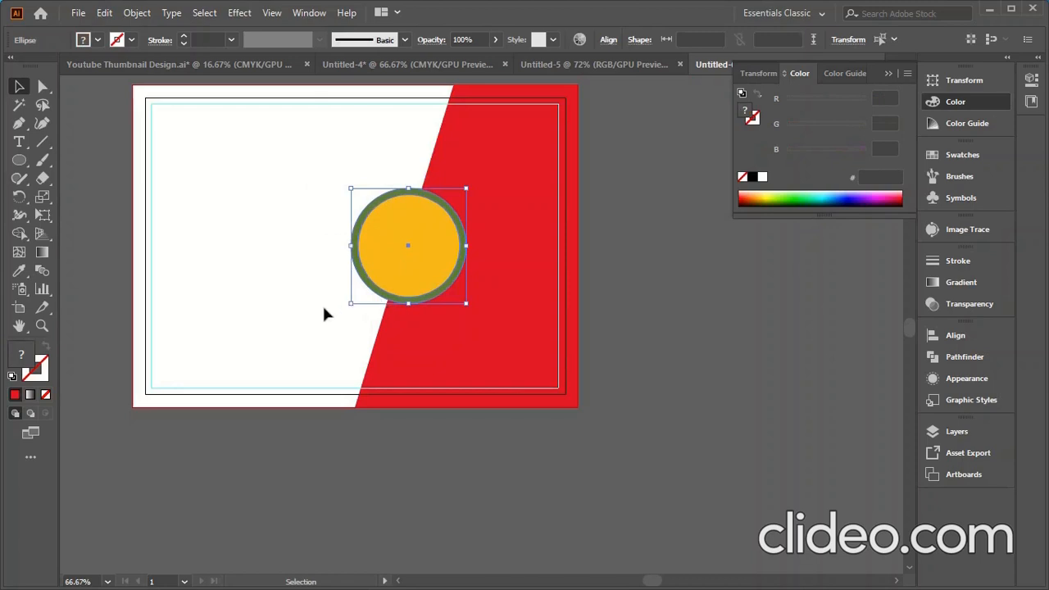
# - Lock the two-layer circle in place
pyautogui.click(136, 12)
pyautogui.click(201, 116)
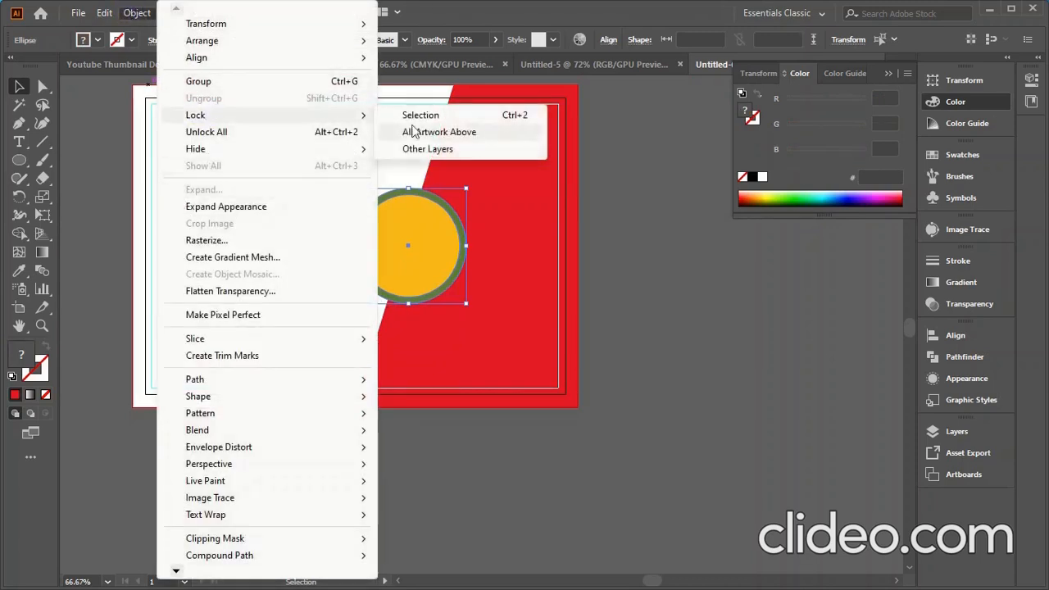
pyautogui.click(420, 115)
pyautogui.click(516, 351)
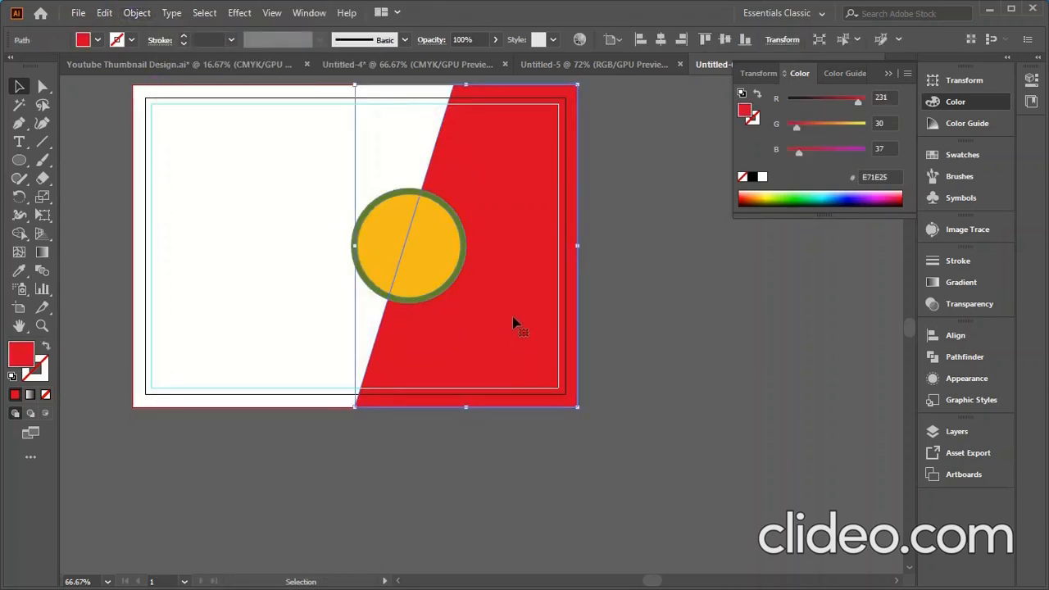
# - Place the GettyImages bird sunset photo and drag it over the artboard
pyautogui.click(77, 12)
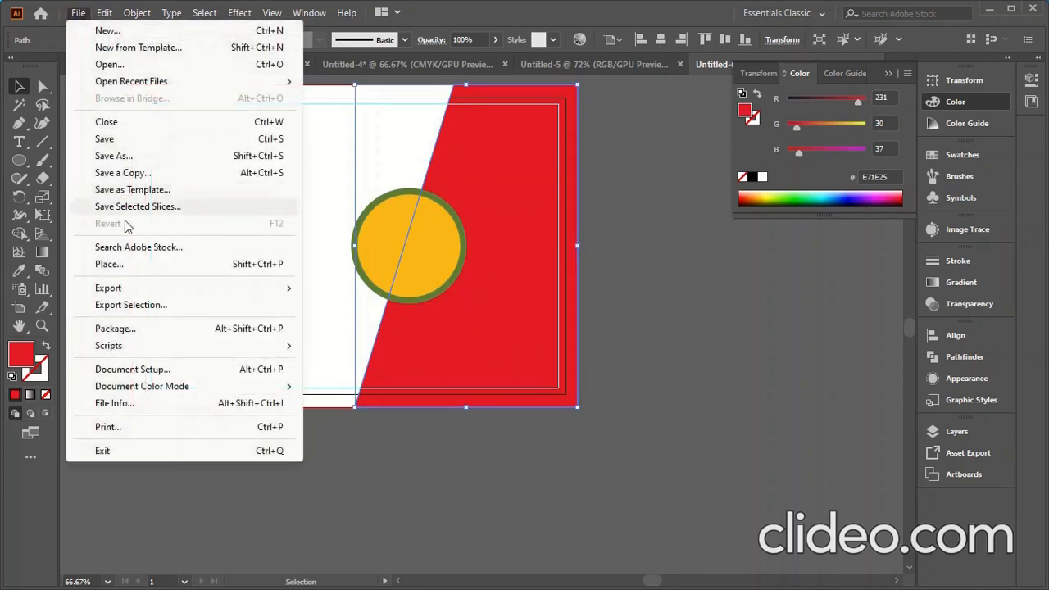
pyautogui.click(121, 264)
pyautogui.scroll(-5, 388, 287)
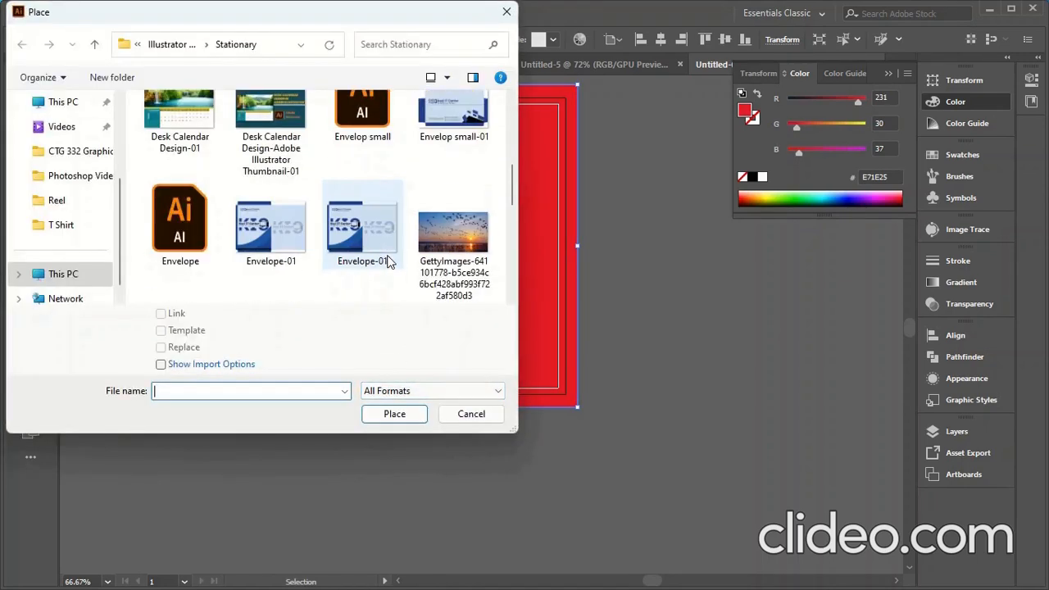
pyautogui.click(429, 248)
pyautogui.click(395, 413)
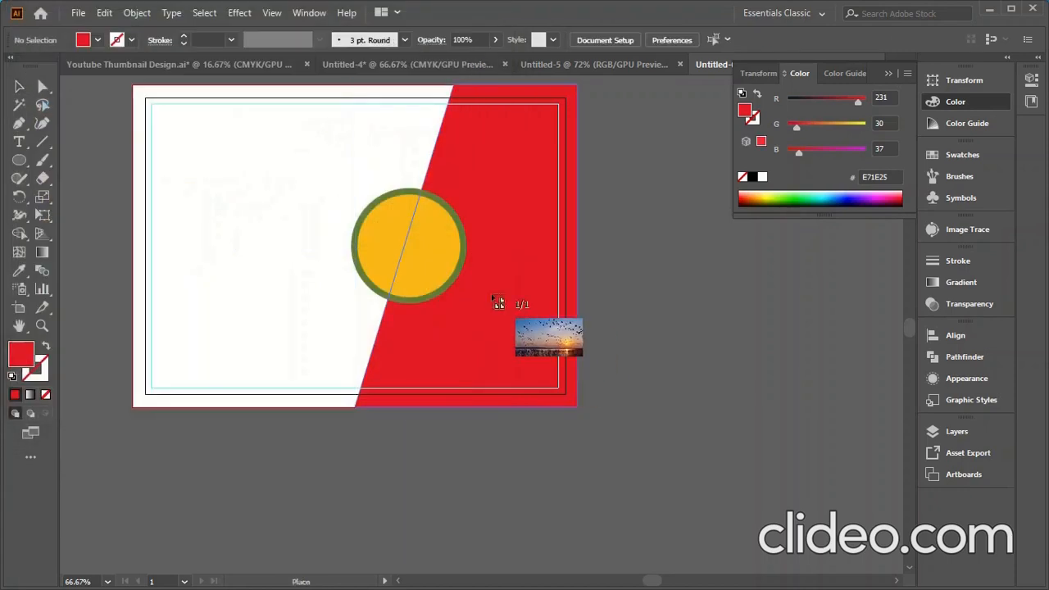
pyautogui.click(416, 269)
pyautogui.moveTo(787, 387); pyautogui.dragTo(439, 217)
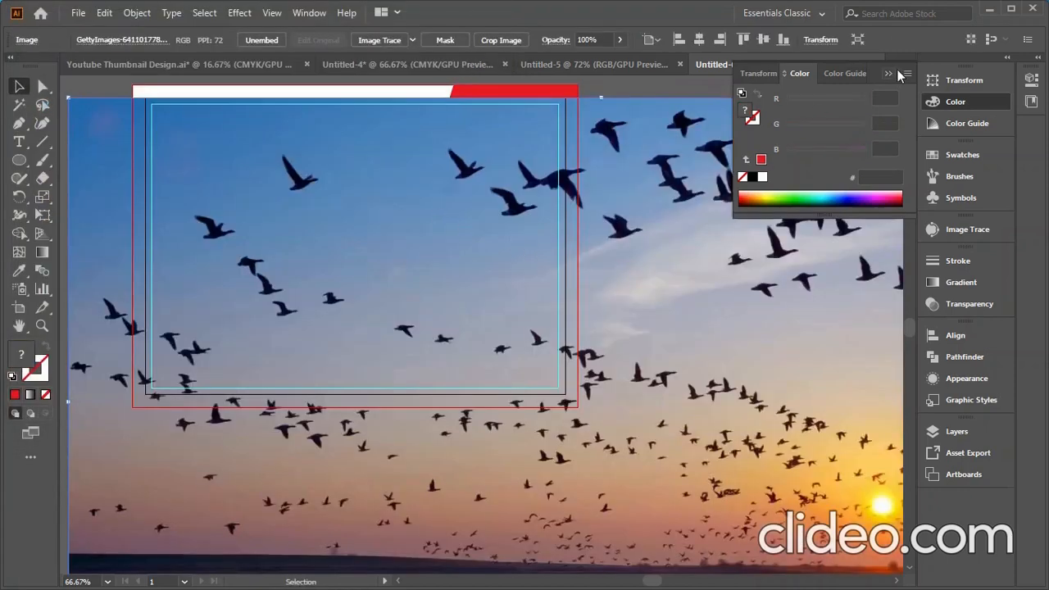
# - Set the photo's width to 8.7 in and move it onto the artboard
pyautogui.click(965, 80)
pyautogui.scroll(-20, 860, 96)
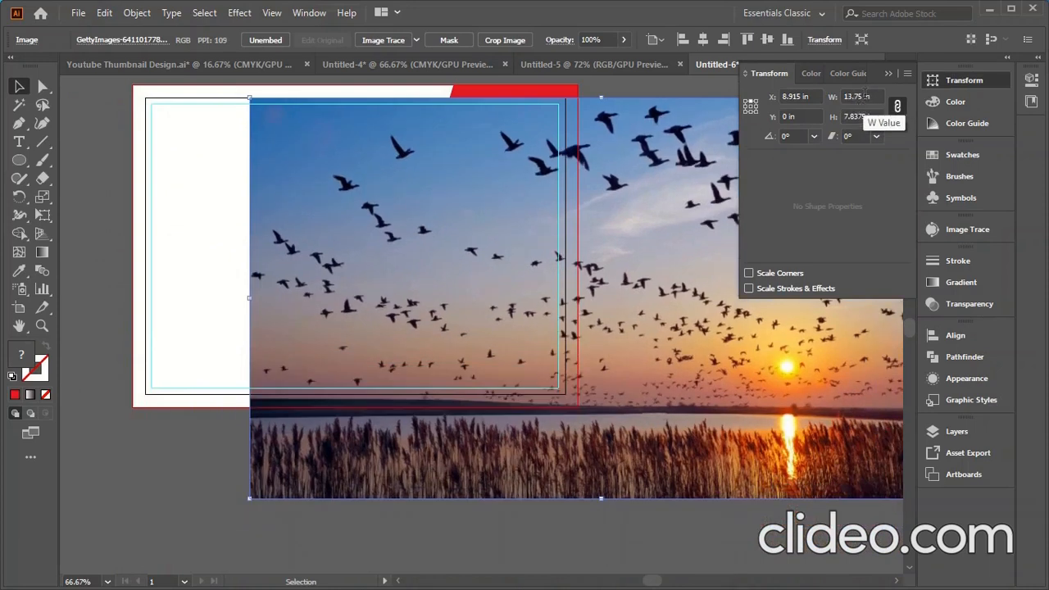
pyautogui.click(857, 96)
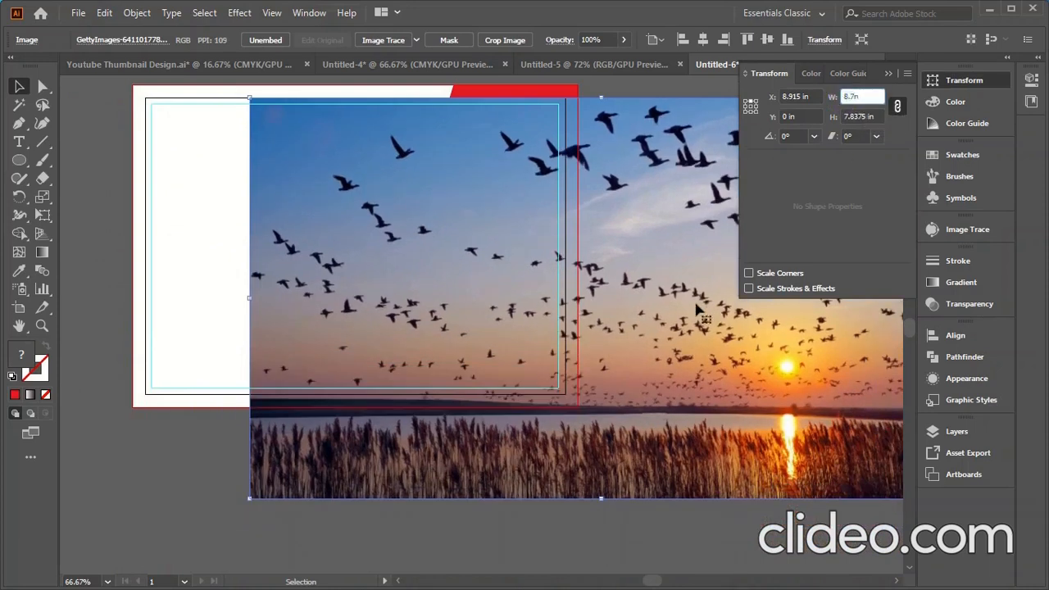
pyautogui.click(175, 490)
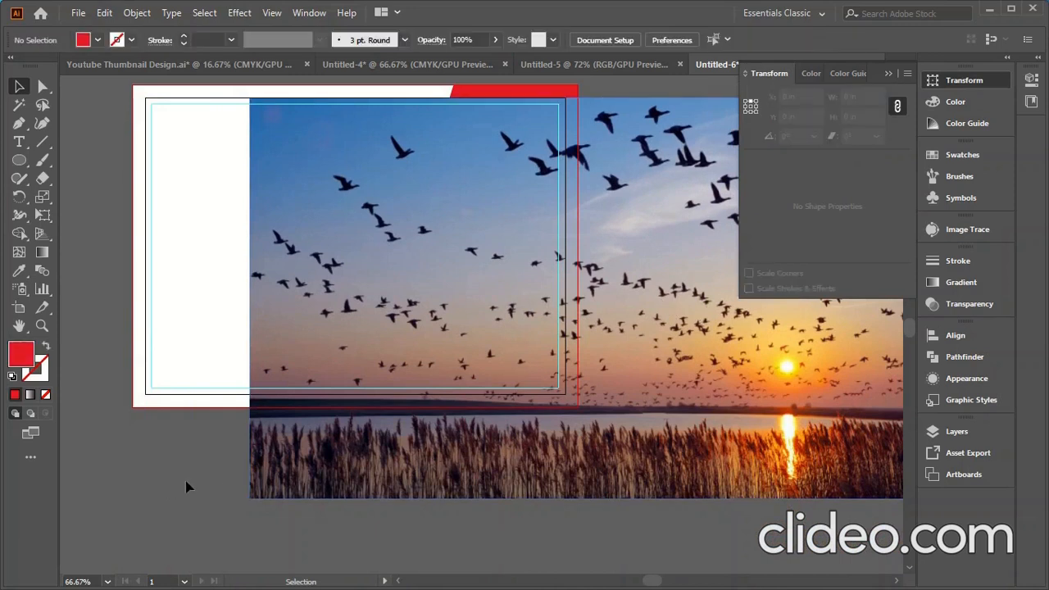
pyautogui.click(426, 302)
pyautogui.click(856, 96)
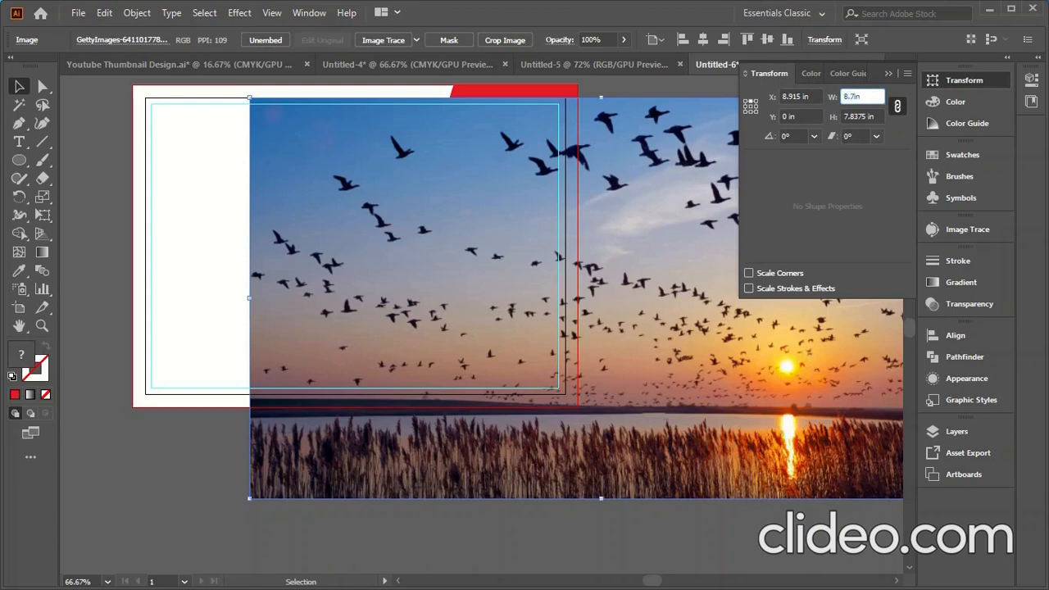
pyautogui.write('8.7in')
pyautogui.press('Return')
pyautogui.moveTo(660, 246); pyautogui.dragTo(439, 305)
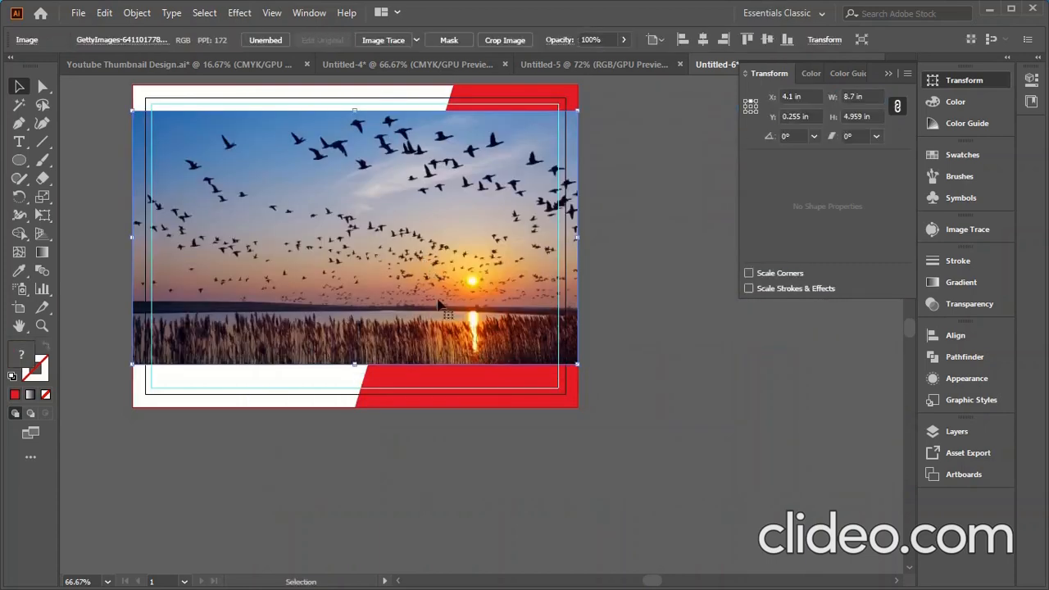
# - Set the photo's height to 6.3 in with proportions linked
pyautogui.click(861, 115)
pyautogui.write('6')
pyautogui.press('Return')
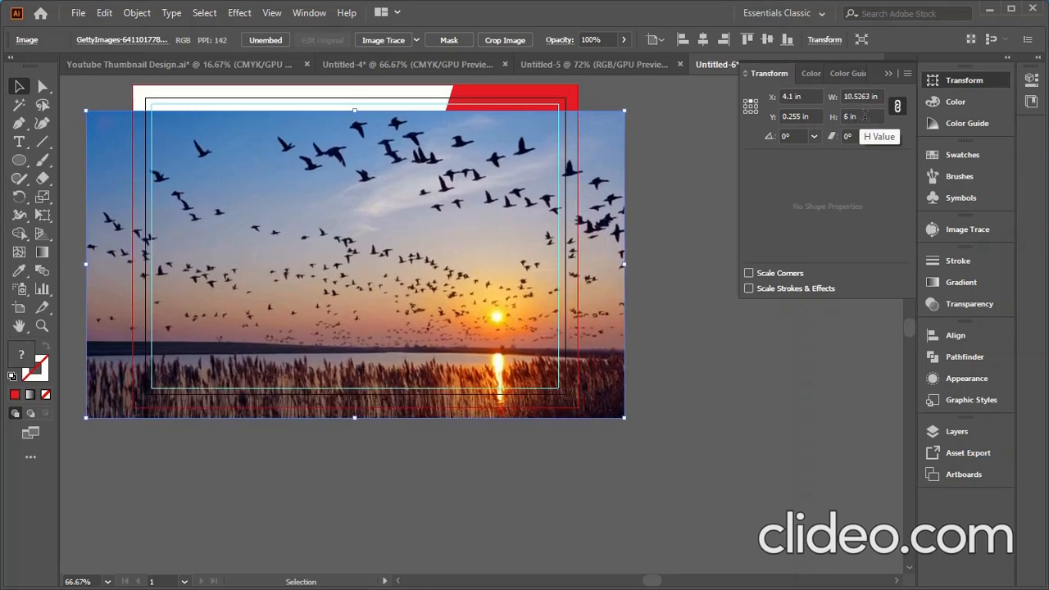
pyautogui.scroll(10, 855, 116)
pyautogui.scroll(6, 855, 115)
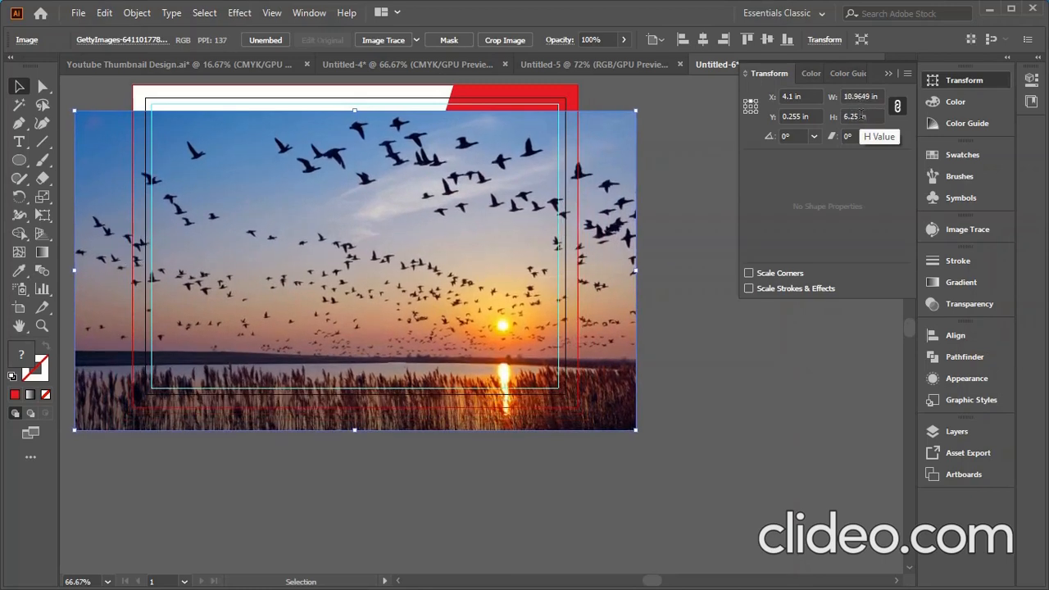
pyautogui.click(858, 116)
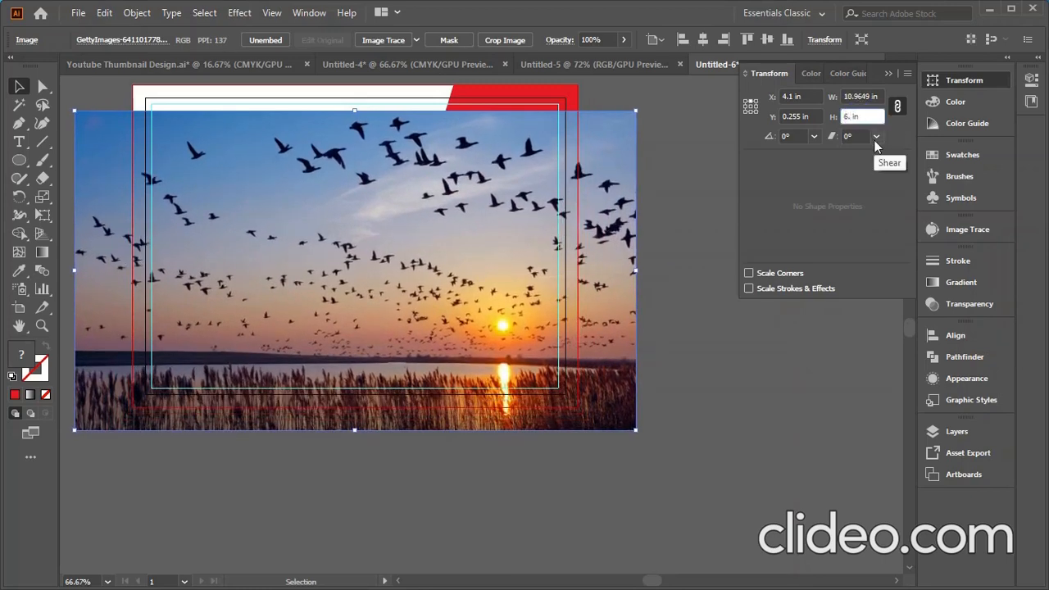
pyautogui.write('3')
pyautogui.click(736, 377)
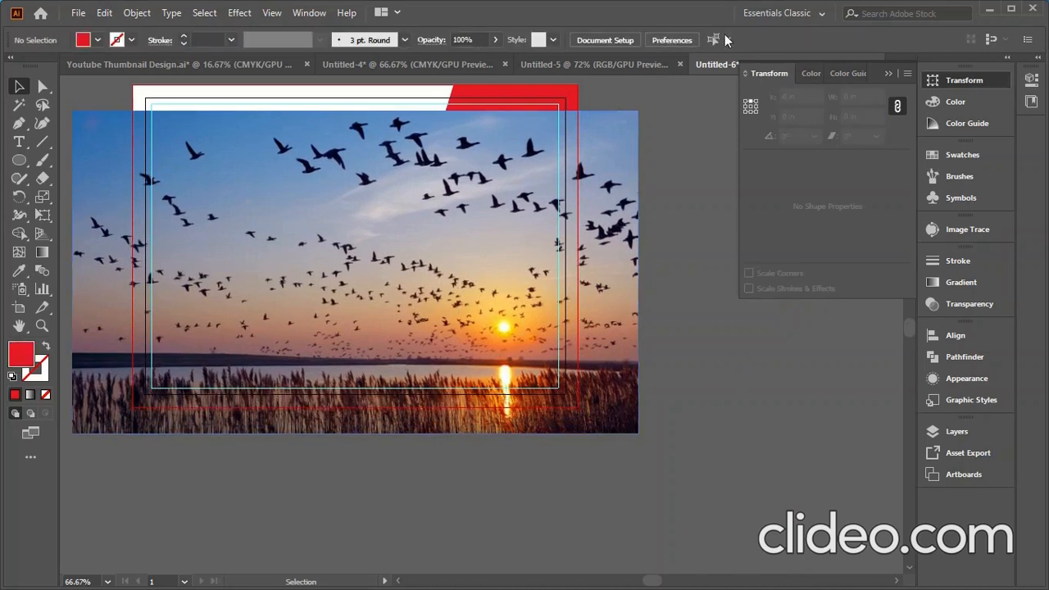
# - Centre the photo vertically on the artboard
pyautogui.click(456, 194)
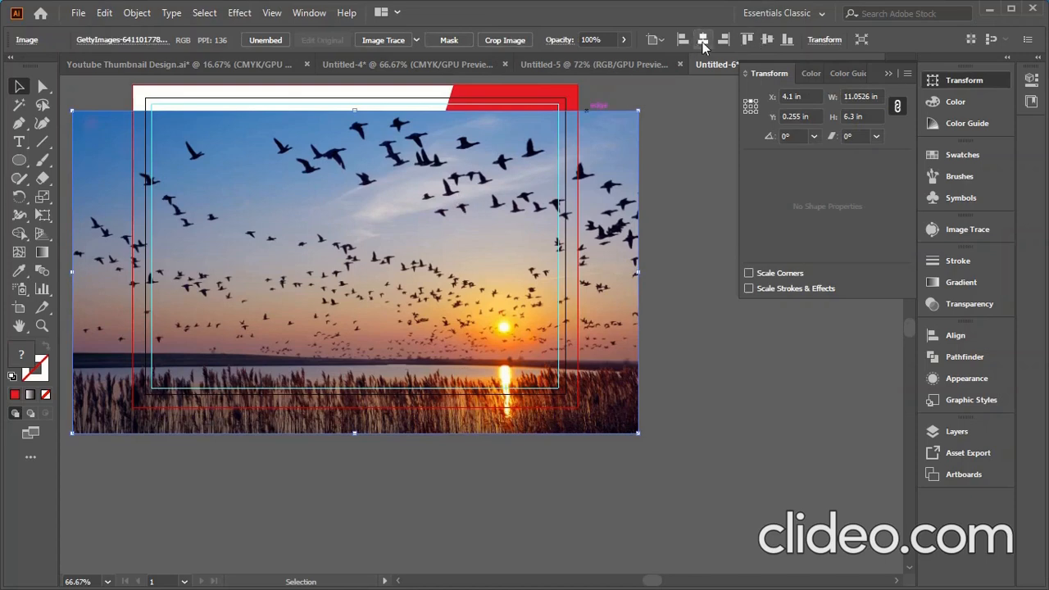
pyautogui.click(766, 41)
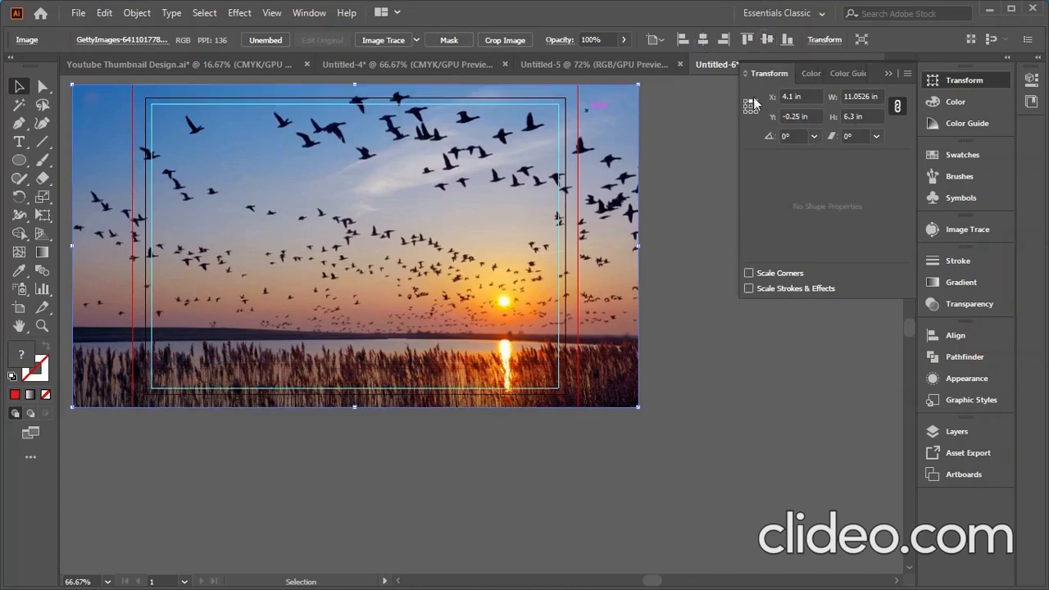
pyautogui.click(715, 359)
pyautogui.scroll(-2, 709, 353)
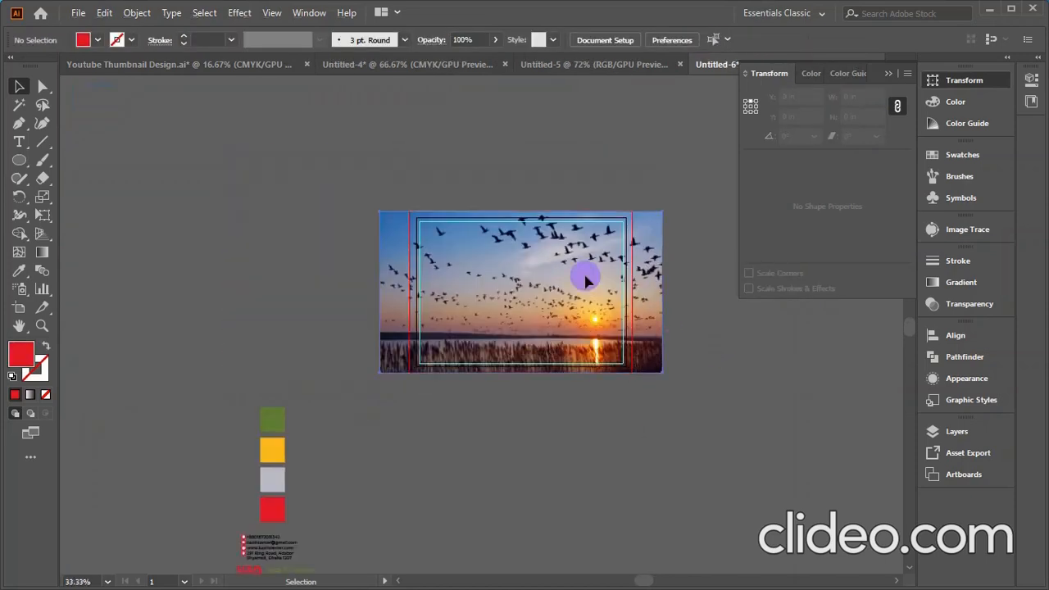
# - Nudge the sunset photo down and bring the red slanted panel to the front
pyautogui.moveTo(586, 281); pyautogui.dragTo(578, 317)
pyautogui.click(599, 229)
pyautogui.rightClick(604, 213)
pyautogui.moveTo(667, 482)
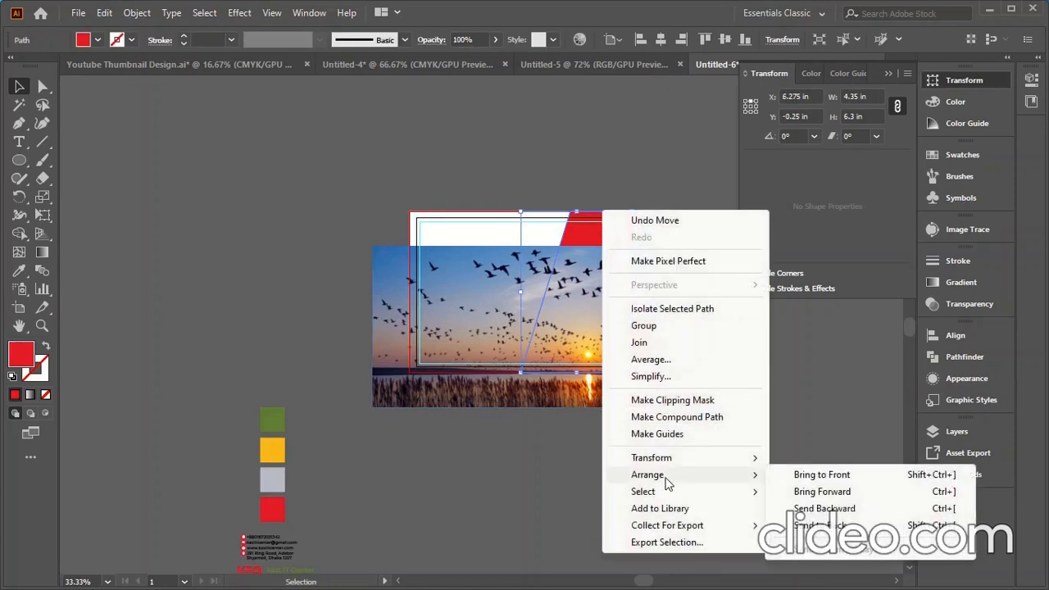
pyautogui.click(816, 476)
# - Centre the photo on the artboard and clip it inside the red panel, viewing at 100%
pyautogui.click(435, 320)
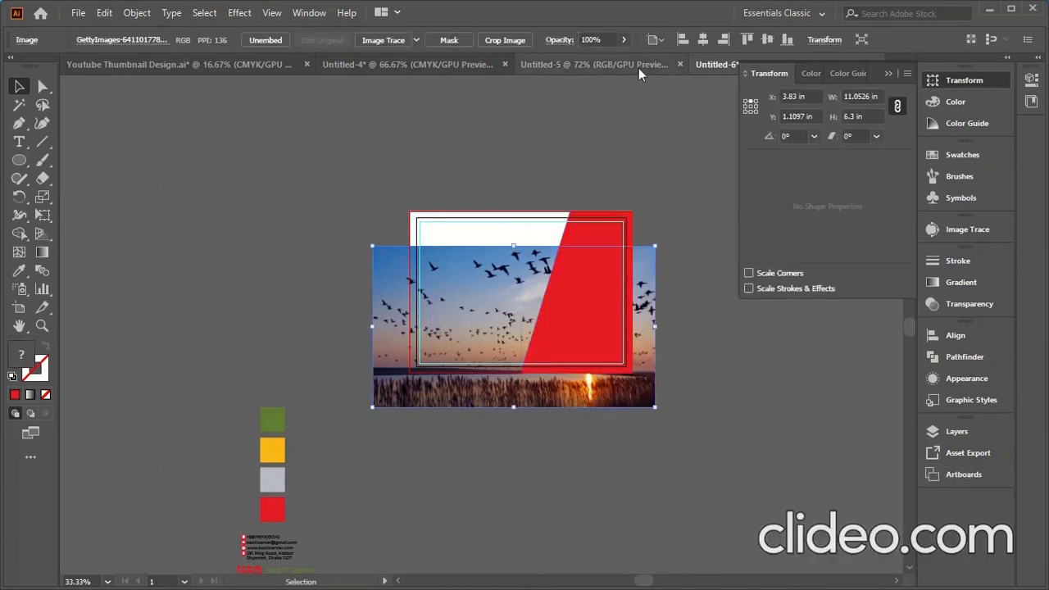
pyautogui.click(703, 39)
pyautogui.click(766, 40)
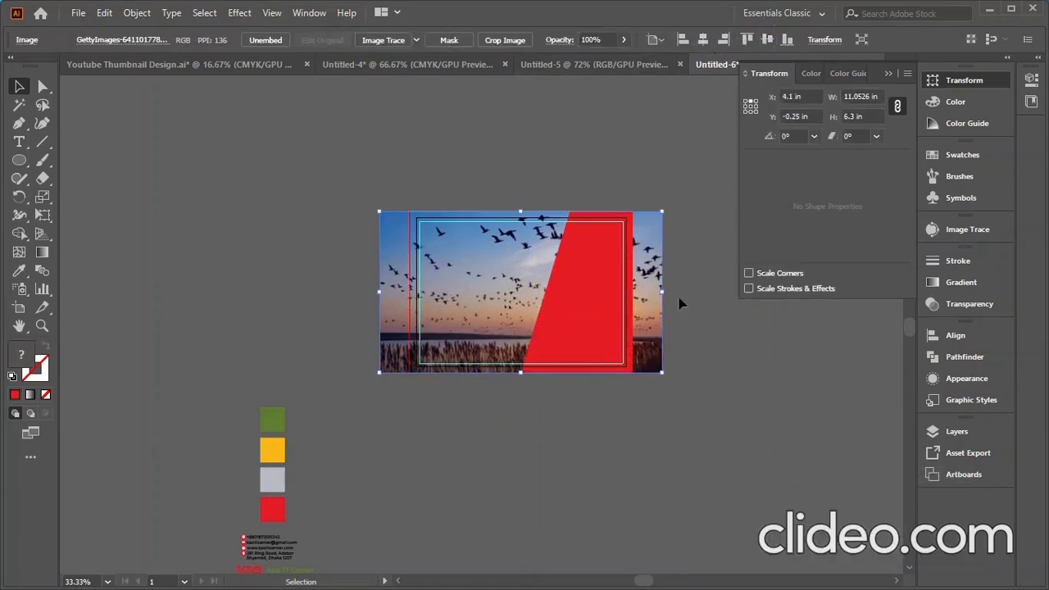
pyautogui.keyDown('shift'); pyautogui.click(572, 337); pyautogui.keyUp('shift')
pyautogui.rightClick(576, 346)
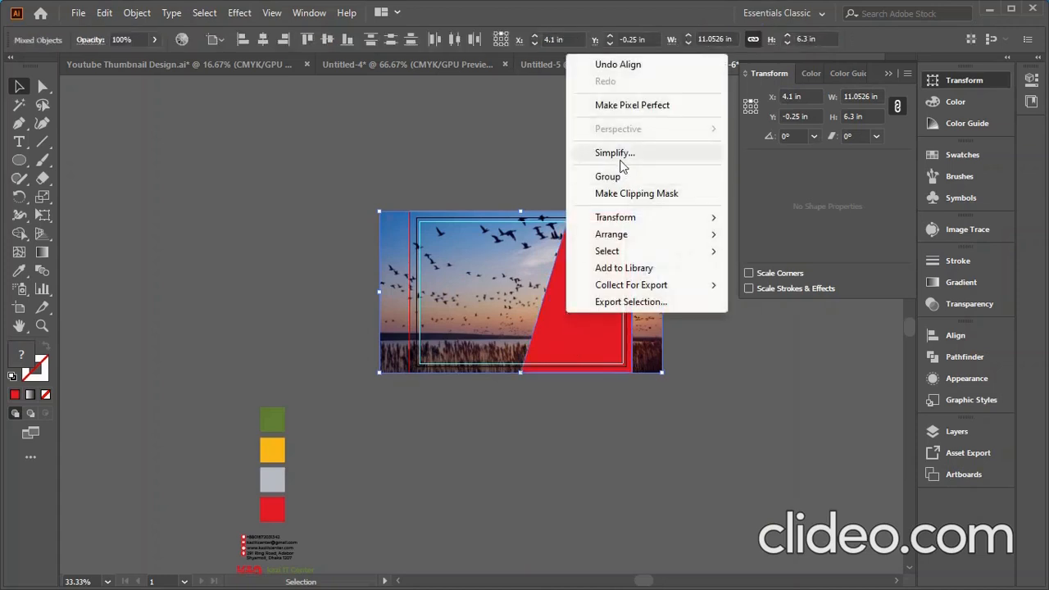
pyautogui.click(624, 193)
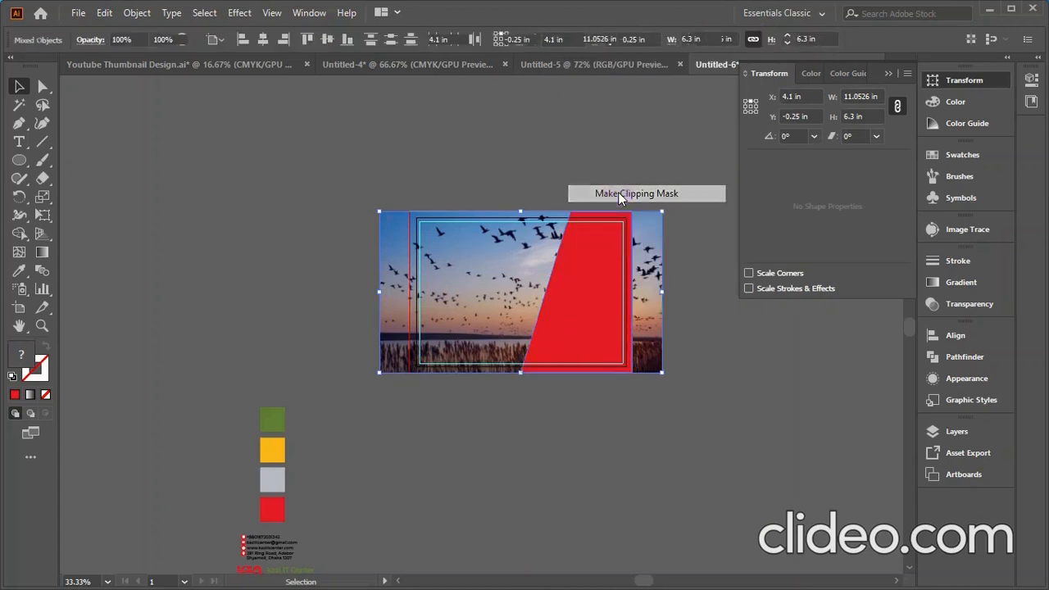
pyautogui.click(674, 374)
pyautogui.hotkey('ctrl', '1')
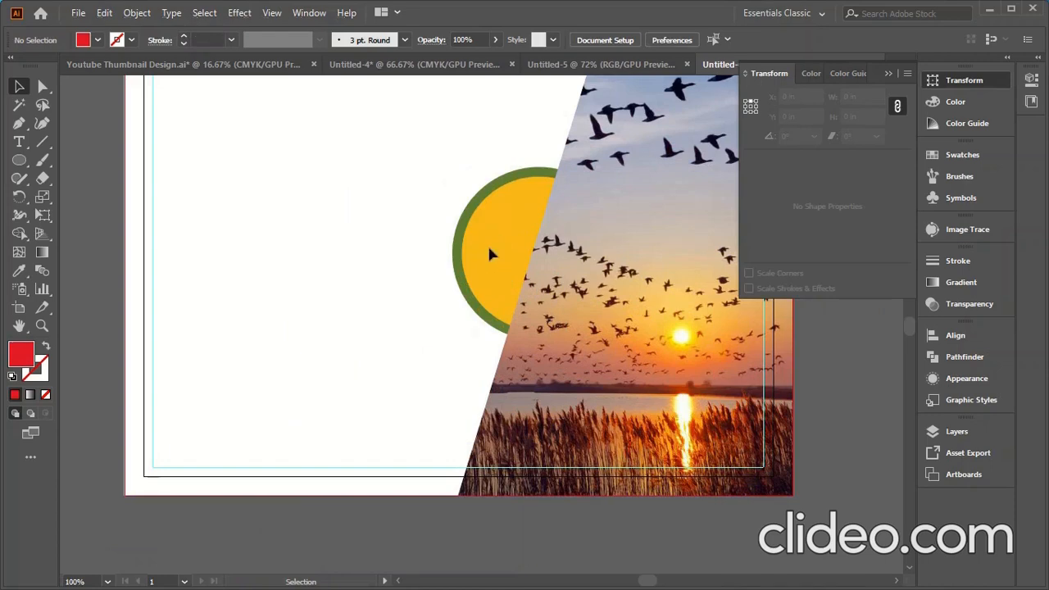
# - Unlock all artwork and bring the yellow circle and green ring in front of the photo
pyautogui.click(137, 12)
pyautogui.click(201, 135)
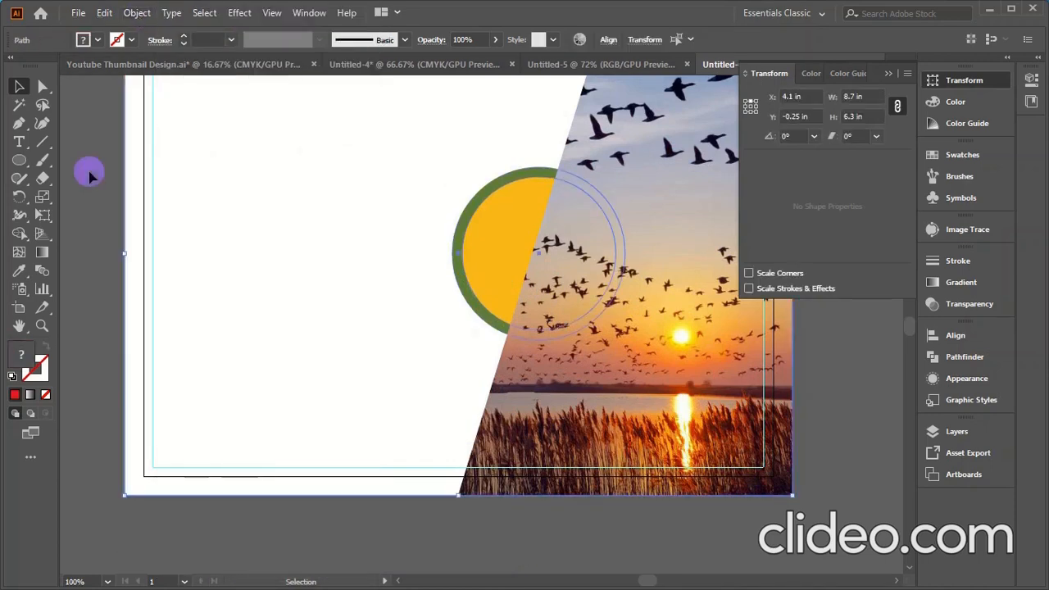
pyautogui.click(435, 288)
pyautogui.click(492, 277)
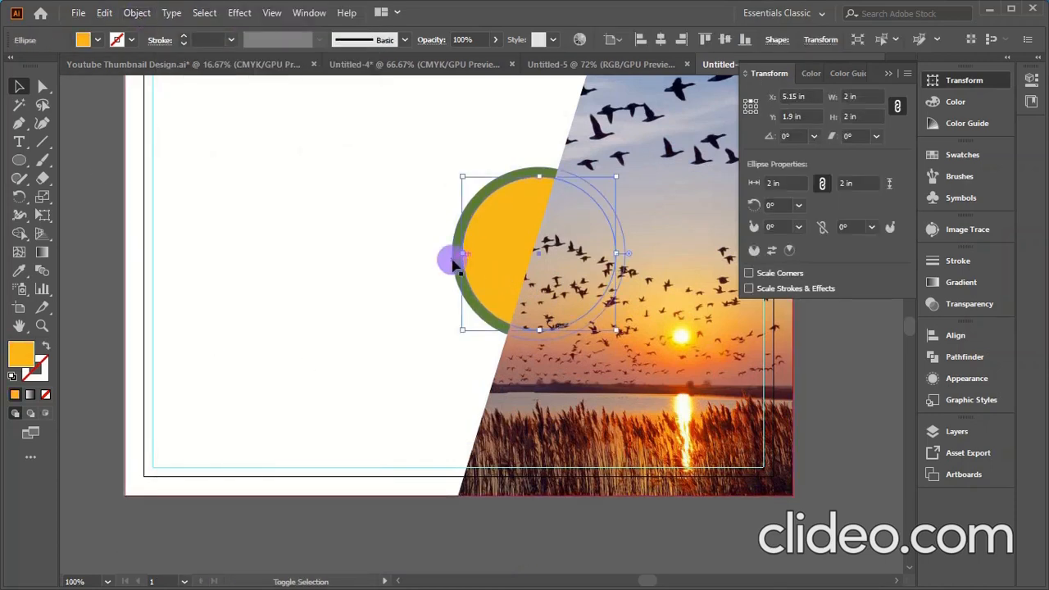
pyautogui.keyDown('shift'); pyautogui.click(455, 264); pyautogui.keyUp('shift')
pyautogui.rightClick(470, 228)
pyautogui.moveTo(537, 484)
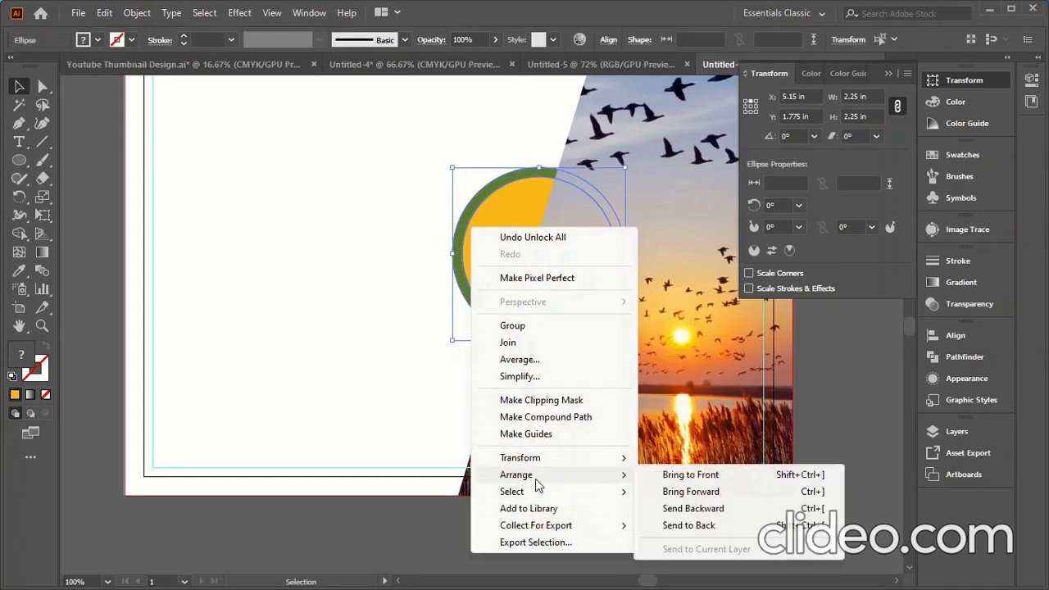
pyautogui.click(690, 475)
pyautogui.click(373, 541)
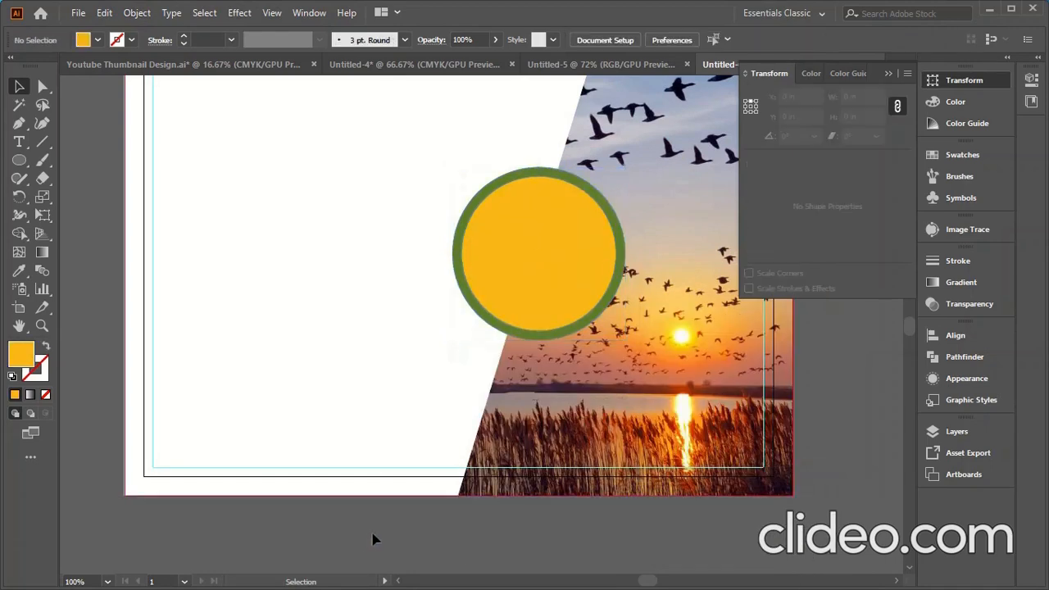
# - Lock the white background rectangle in place
pyautogui.click(271, 353)
pyautogui.click(137, 13)
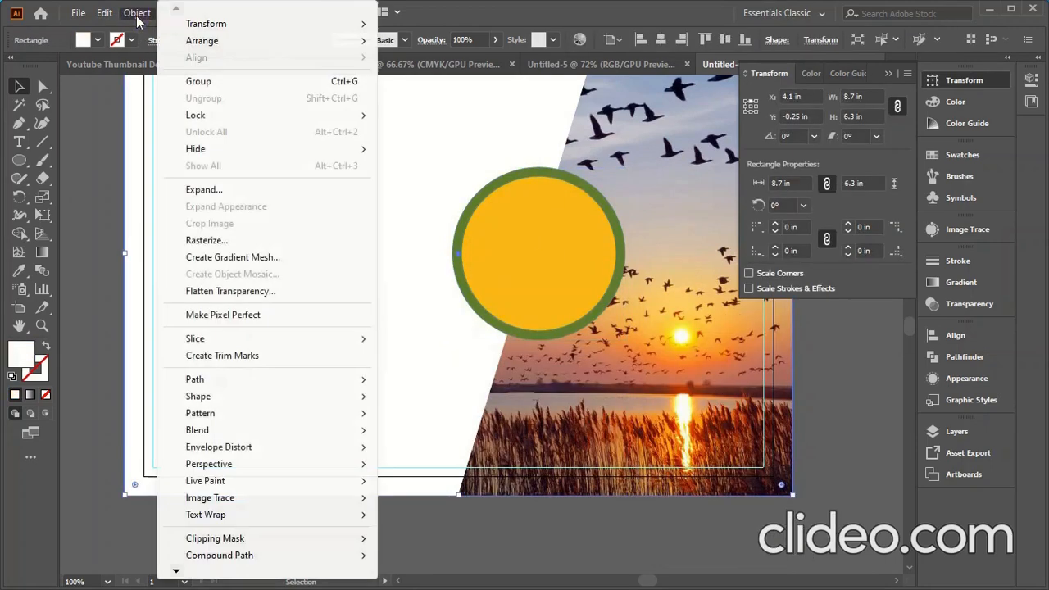
pyautogui.moveTo(200, 110)
pyautogui.click(405, 113)
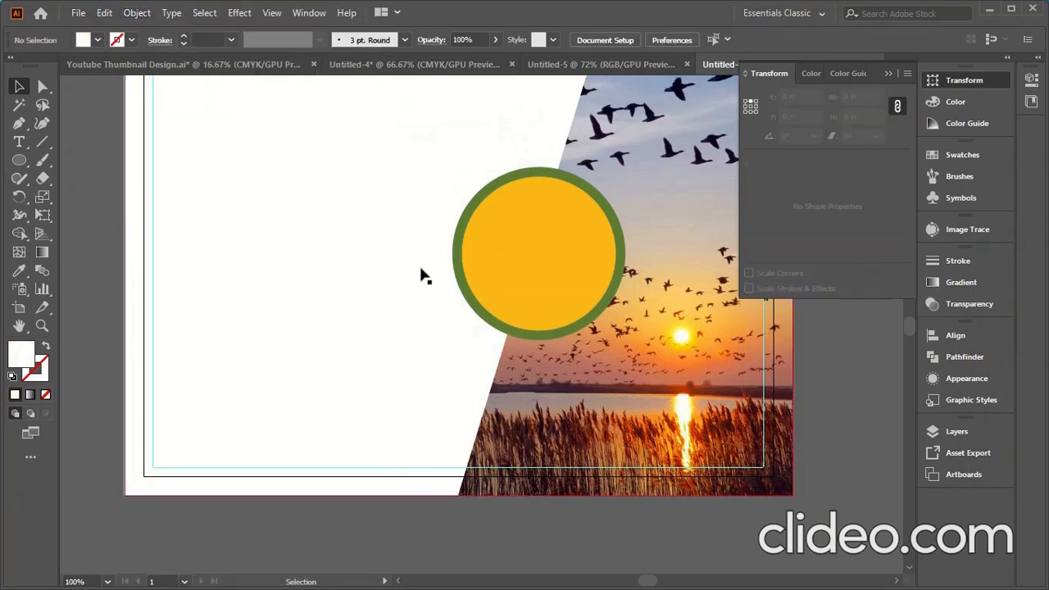
# - Recolour the green ring white with the Eyedropper
pyautogui.click(503, 274)
pyautogui.click(458, 274)
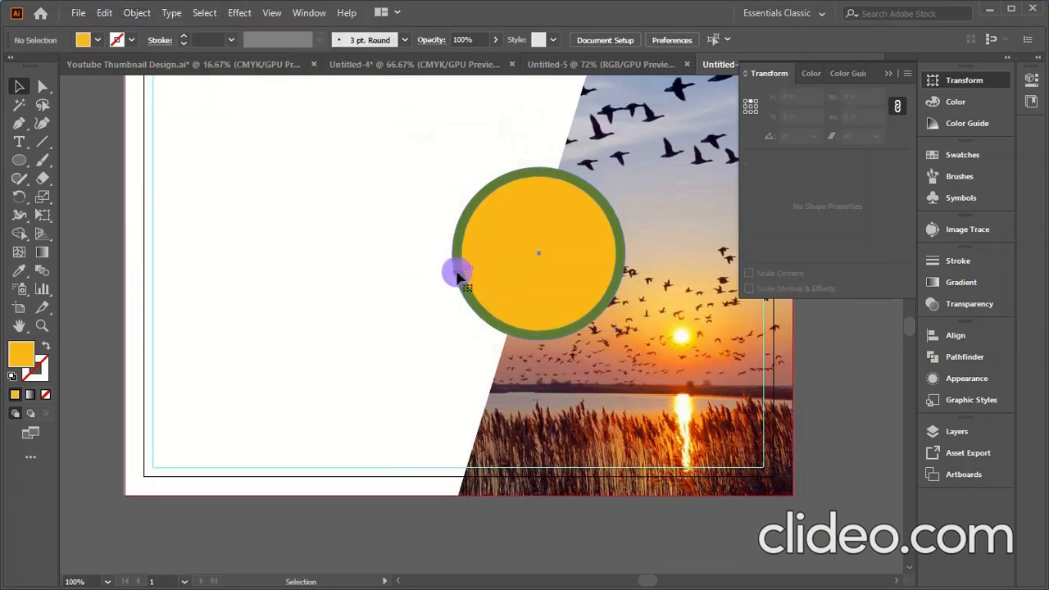
pyautogui.click(19, 271)
pyautogui.click(268, 273)
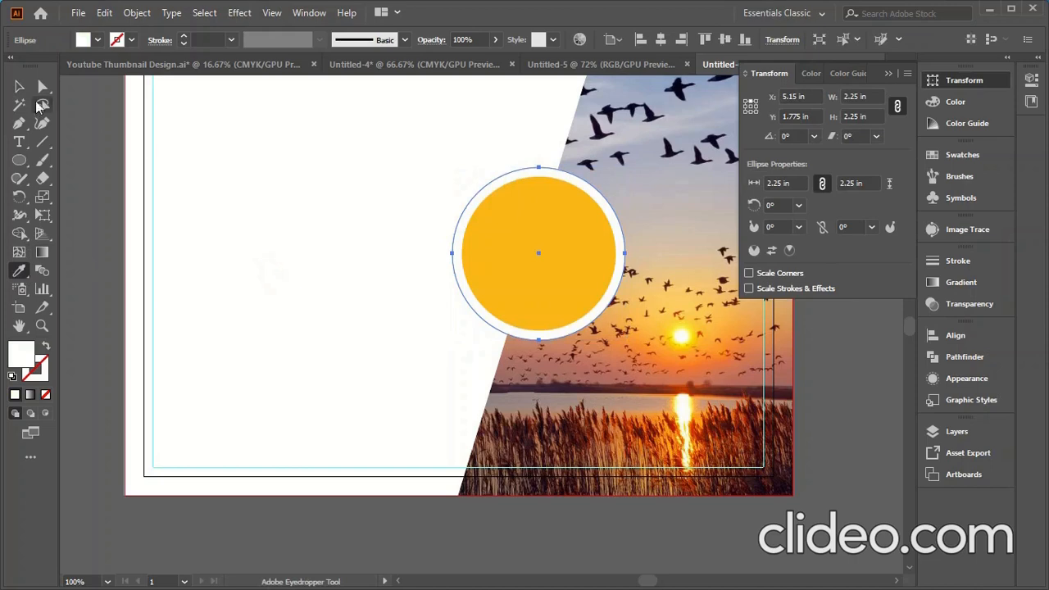
pyautogui.click(20, 88)
pyautogui.click(275, 264)
# - Lock the white ring in place
pyautogui.click(514, 290)
pyautogui.click(395, 307)
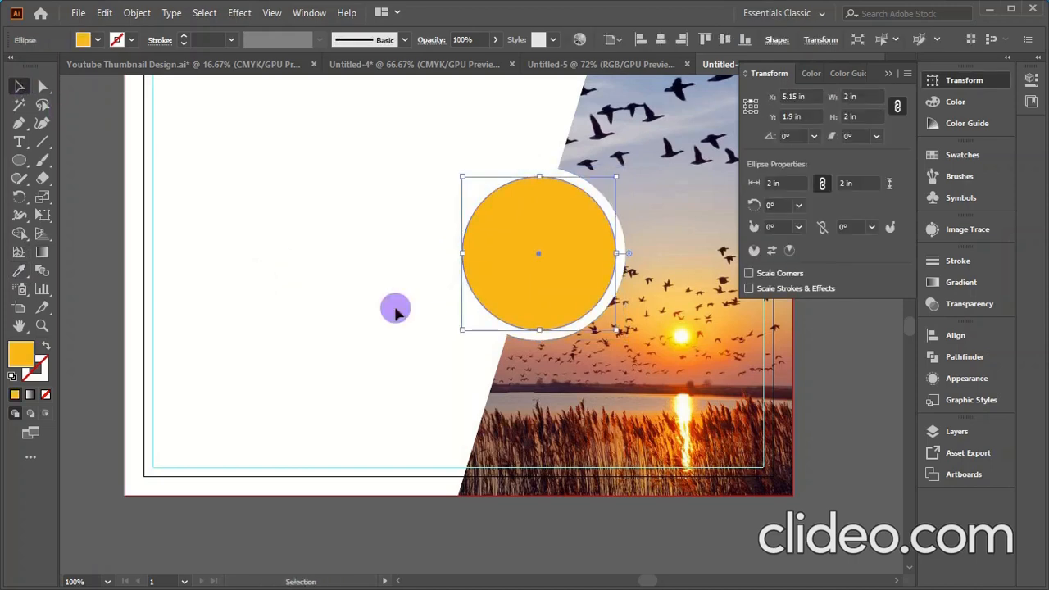
pyautogui.click(468, 306)
pyautogui.click(137, 12)
pyautogui.moveTo(199, 119)
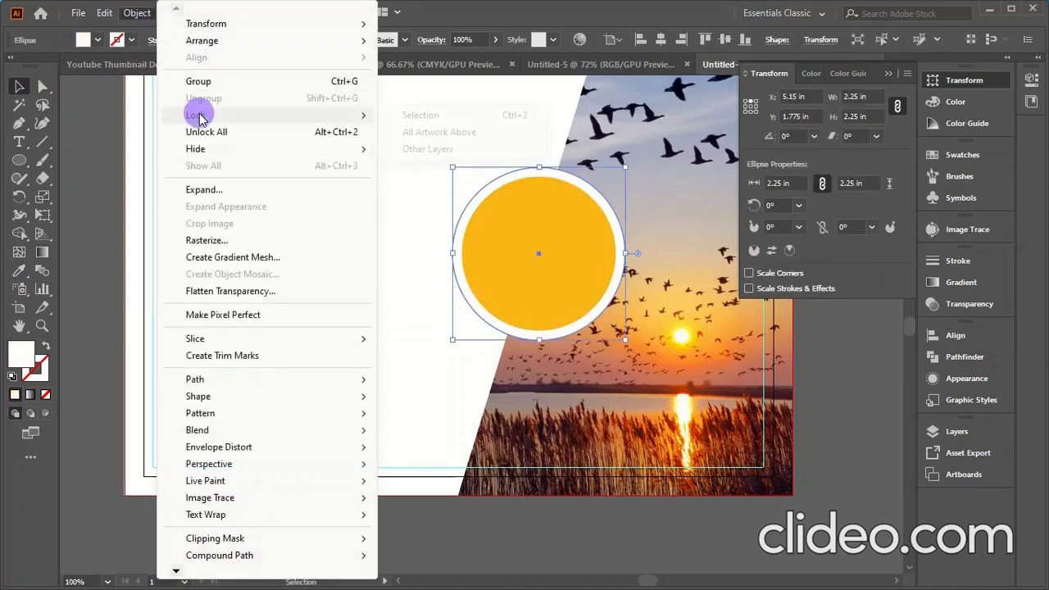
pyautogui.click(410, 116)
# - Place the scta-copy1 bird photo onto the artboard
pyautogui.click(542, 252)
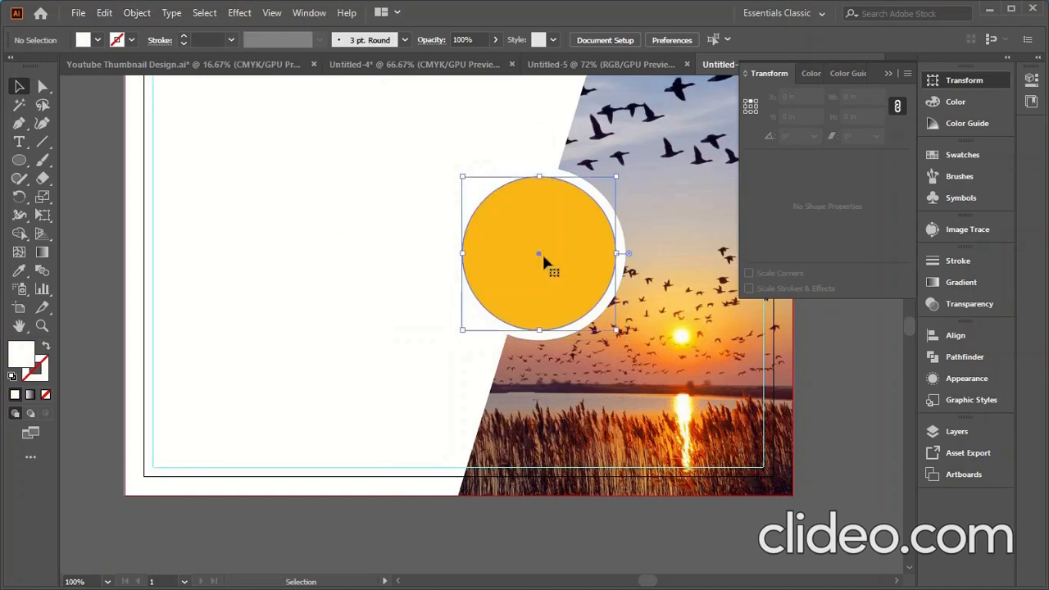
pyautogui.click(78, 12)
pyautogui.click(113, 265)
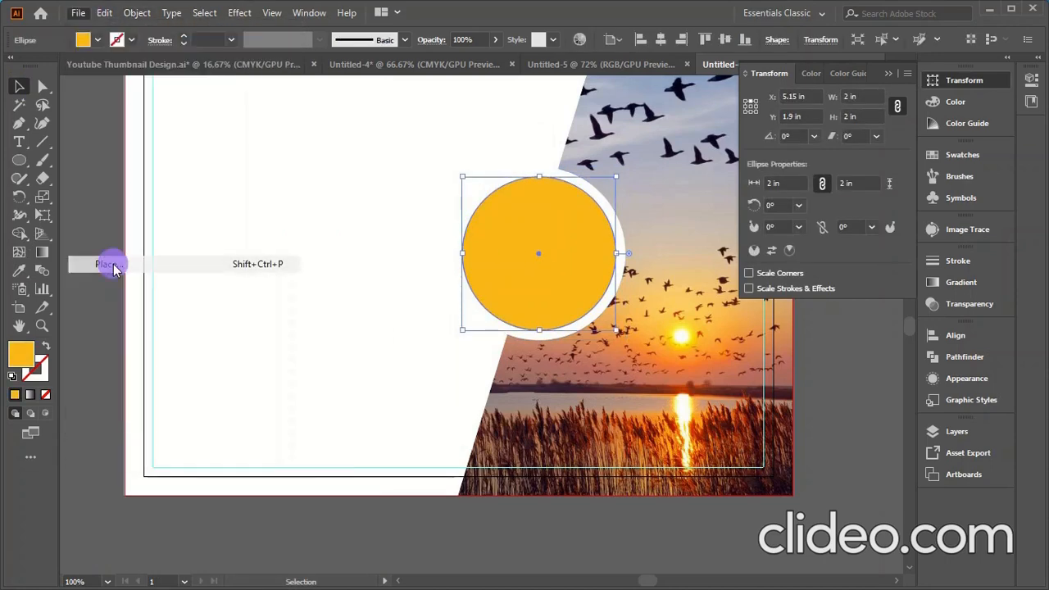
pyautogui.scroll(-10, 402, 263)
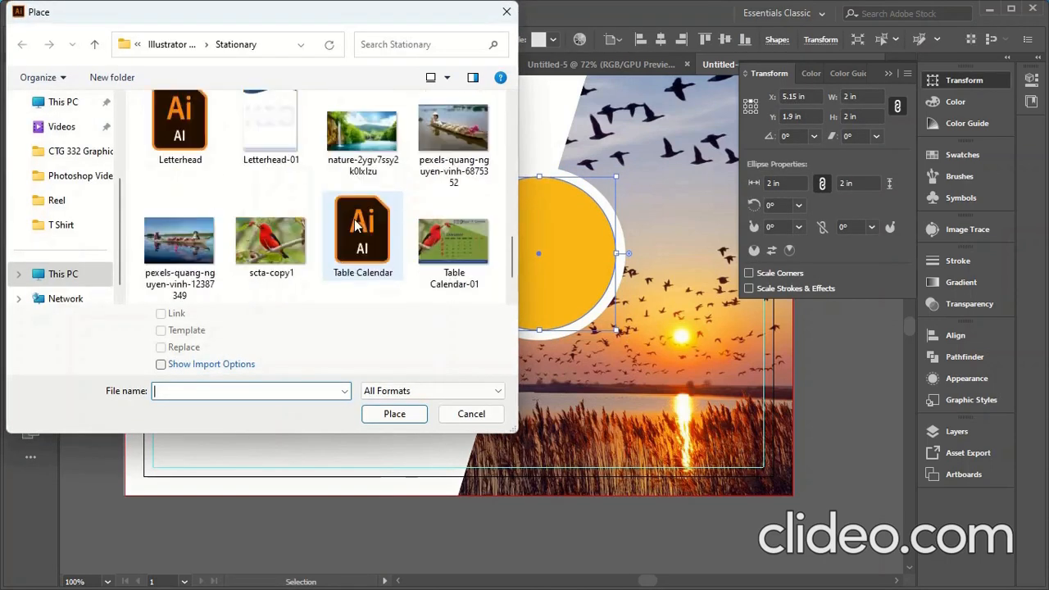
pyautogui.scroll(-2, 353, 225)
pyautogui.scroll(2, 352, 226)
pyautogui.click(286, 267)
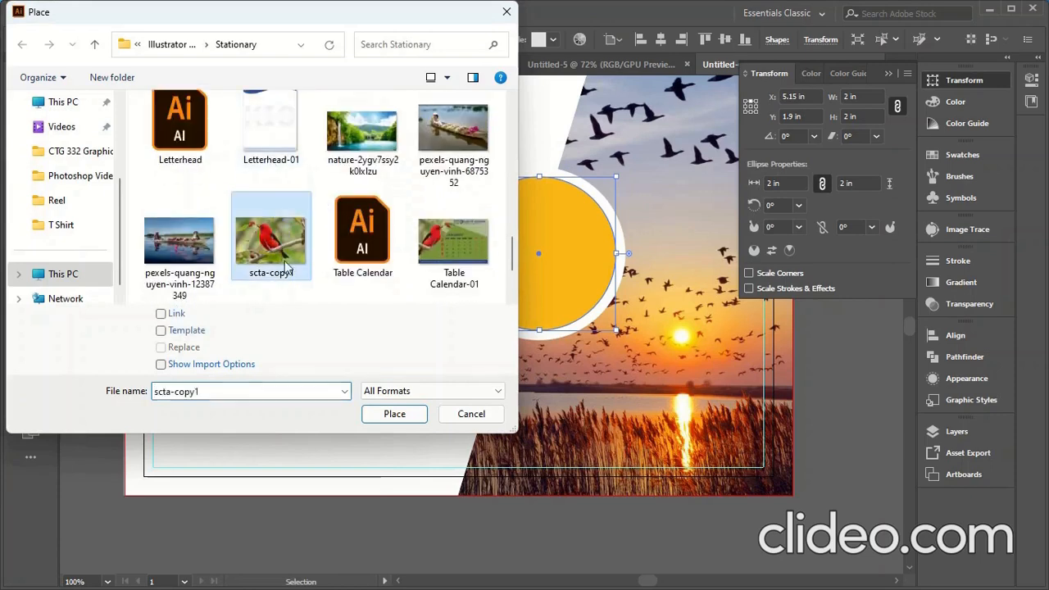
pyautogui.click(394, 415)
pyautogui.click(453, 204)
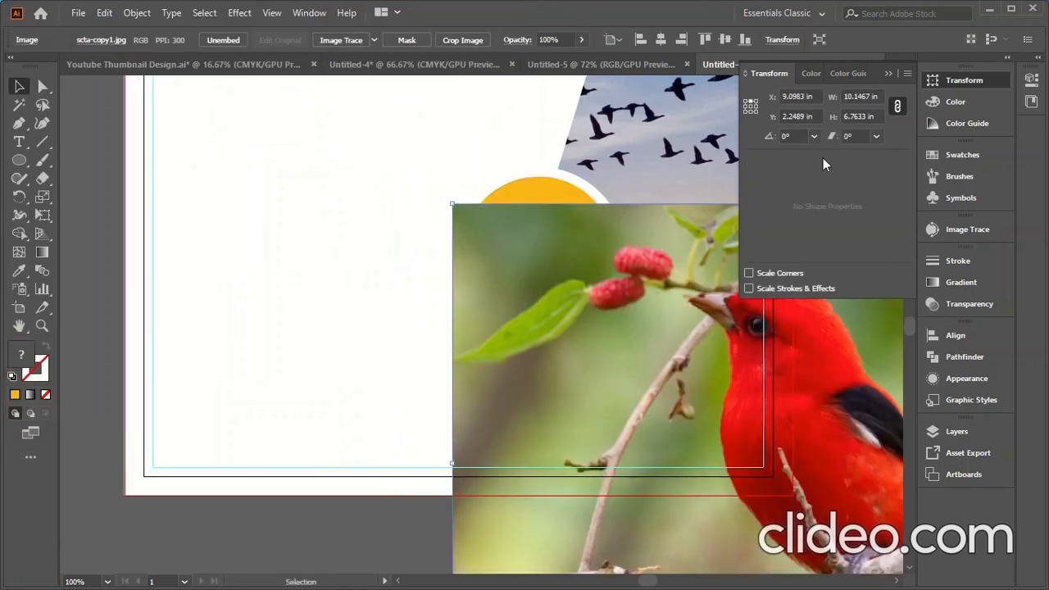
# - Resize the bird photo to 2.25 in wide and position it over the orange circle
pyautogui.moveTo(872, 96); pyautogui.dragTo(838, 95)
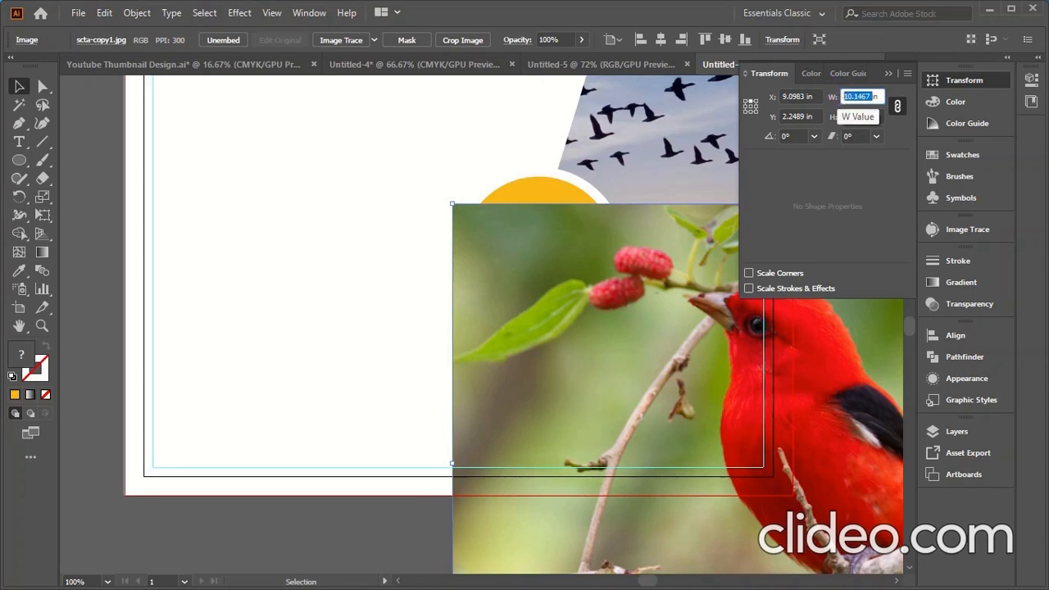
pyautogui.write('2.25')
pyautogui.press('Return')
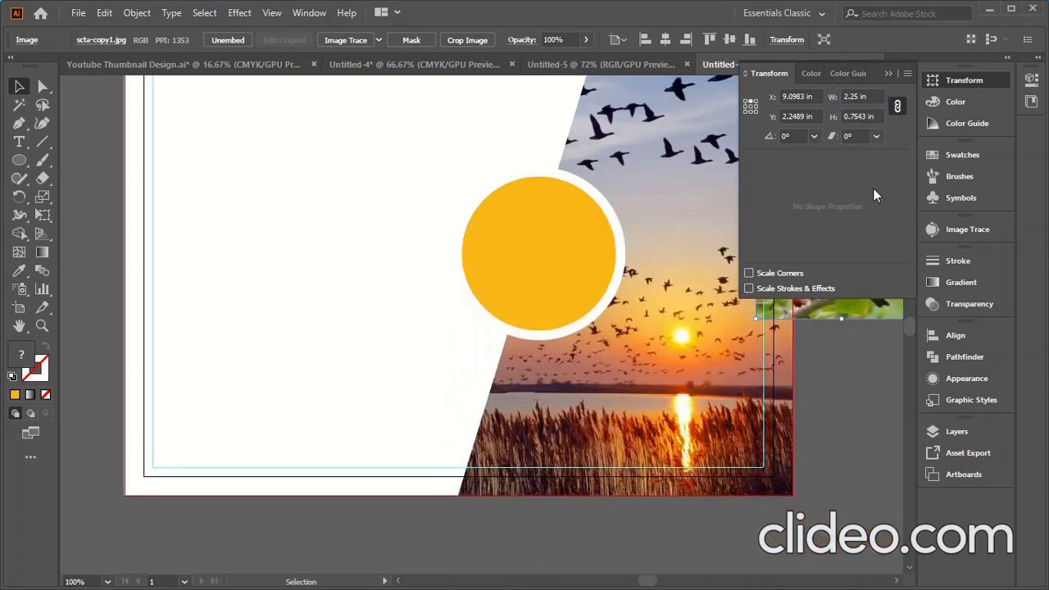
pyautogui.moveTo(851, 313); pyautogui.dragTo(551, 309)
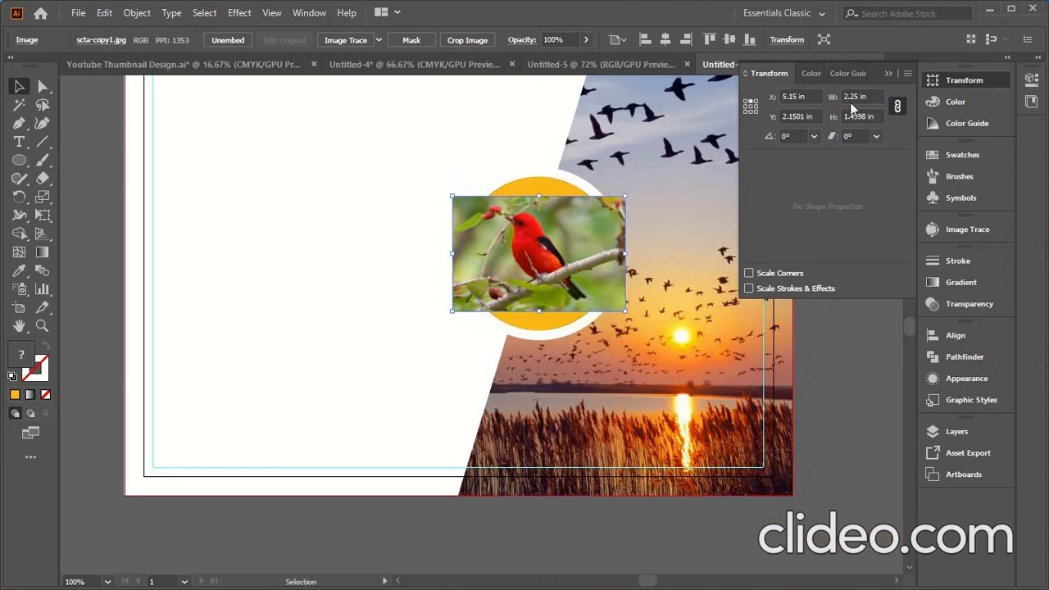
pyautogui.scroll(3, 852, 95)
pyautogui.scroll(1, 867, 97)
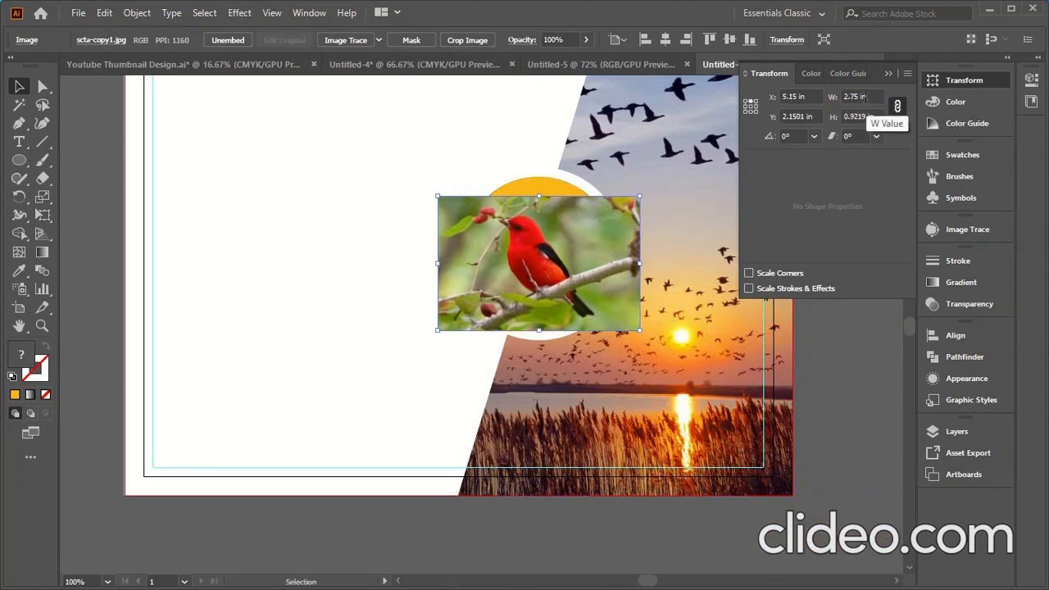
pyautogui.moveTo(555, 241); pyautogui.dragTo(556, 221)
pyautogui.scroll(1, 858, 97)
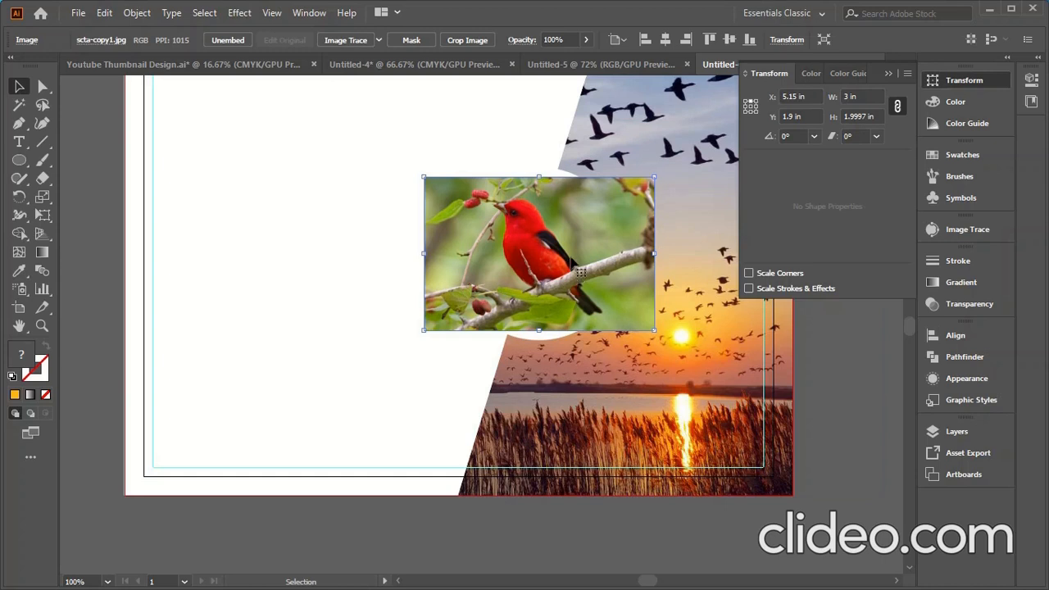
pyautogui.scroll(-1, 580, 272)
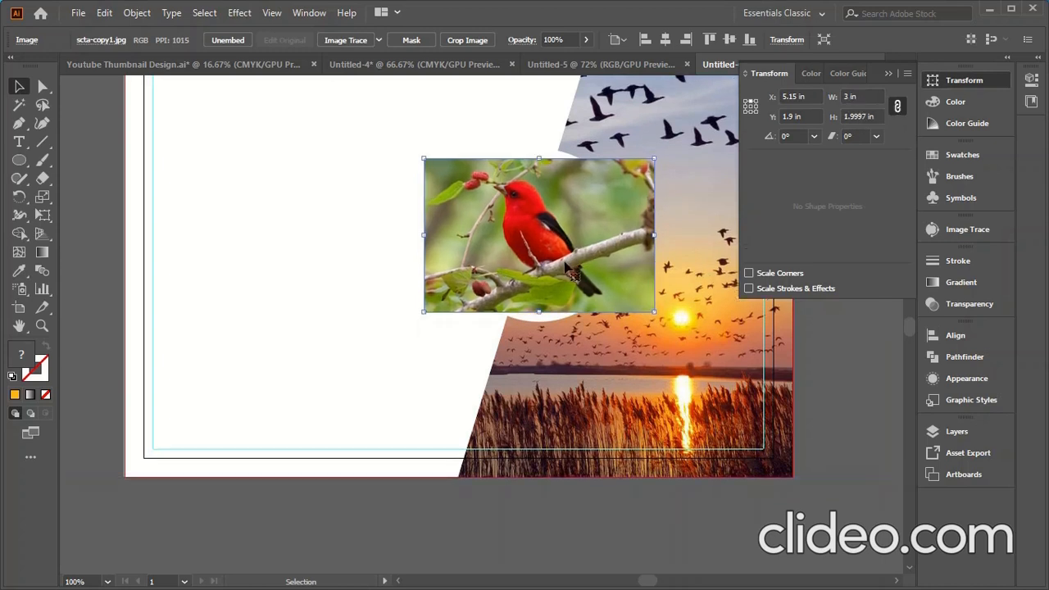
pyautogui.moveTo(559, 234); pyautogui.dragTo(560, 280)
# - Bring the orange circle in front of the bird photo
pyautogui.click(559, 193)
pyautogui.rightClick(560, 195)
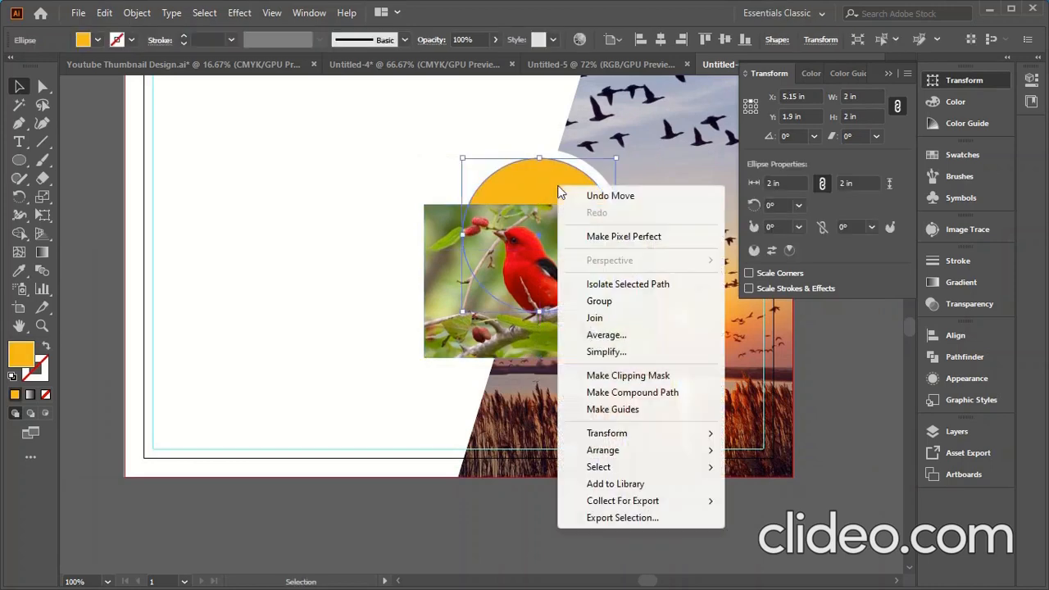
pyautogui.moveTo(620, 450)
pyautogui.click(794, 453)
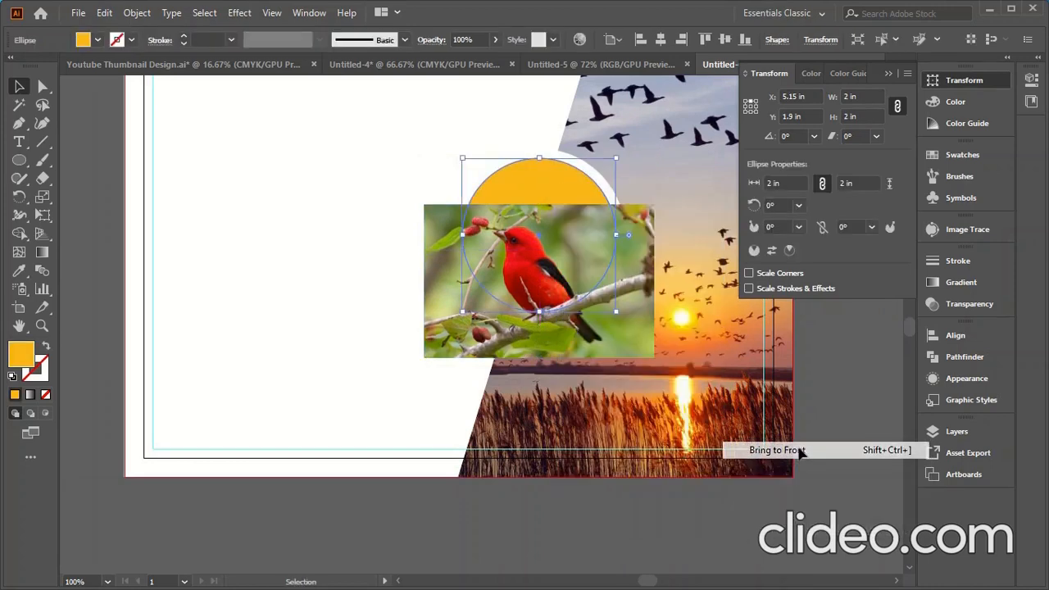
pyautogui.click(456, 514)
# - Line the photo up under the circle and make a circular clipping mask
pyautogui.moveTo(452, 327); pyautogui.dragTo(457, 281)
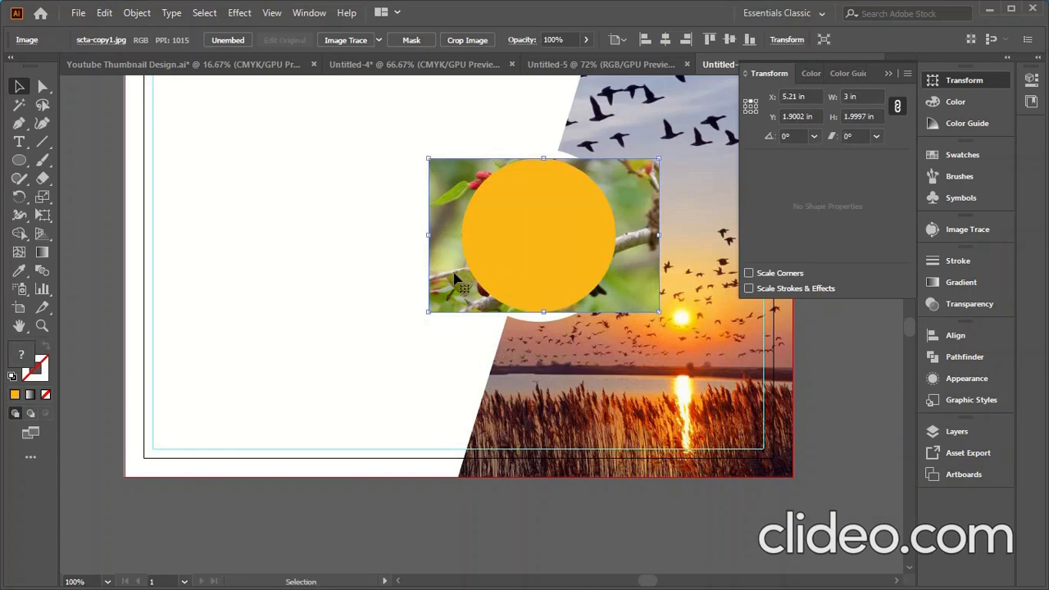
pyautogui.keyDown('shift'); pyautogui.click(510, 228); pyautogui.keyUp('shift')
pyautogui.rightClick(510, 233)
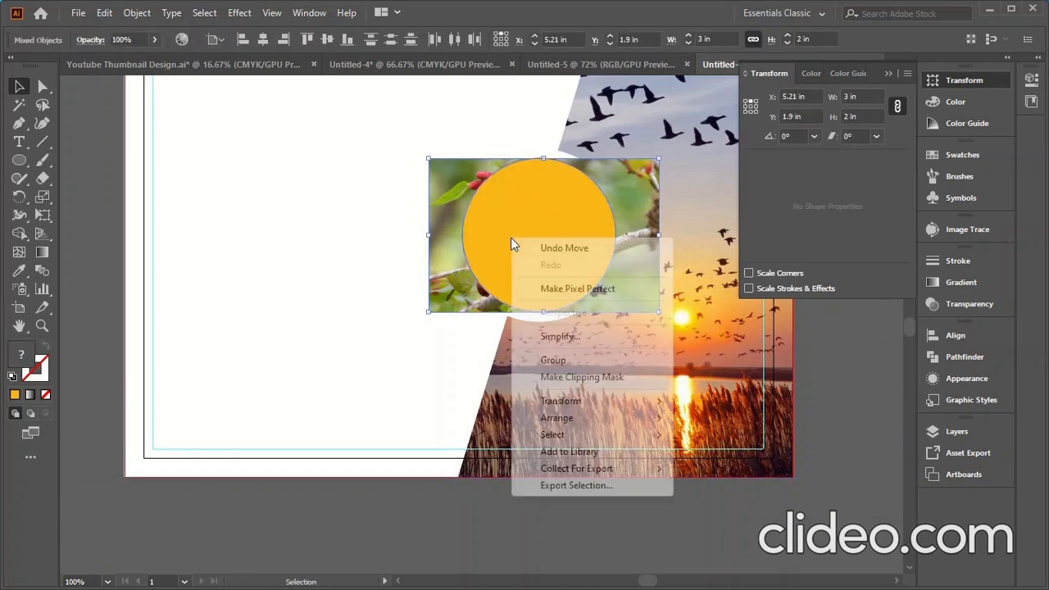
pyautogui.click(562, 377)
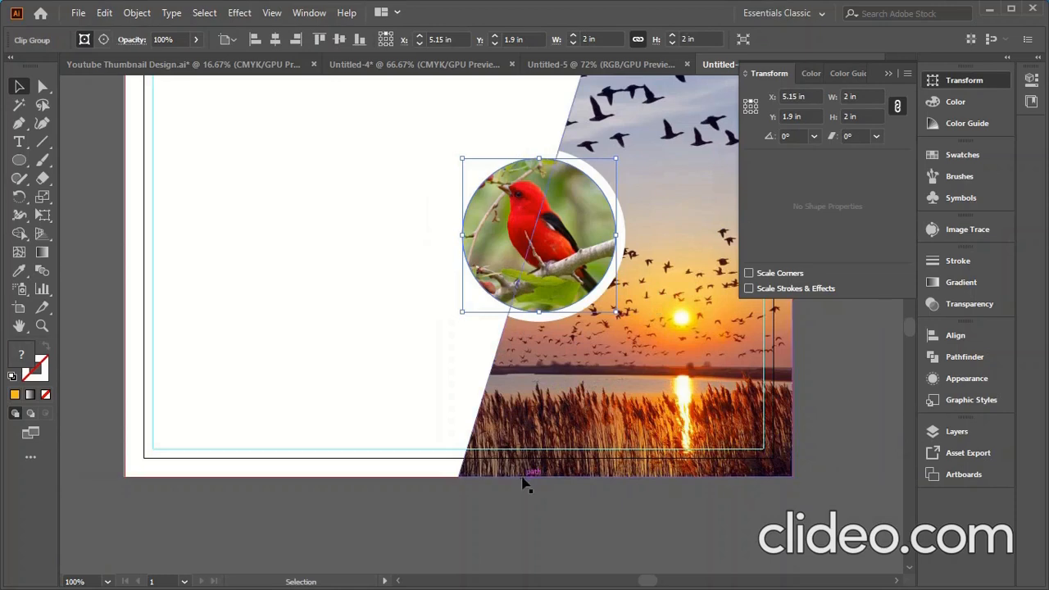
pyautogui.click(353, 533)
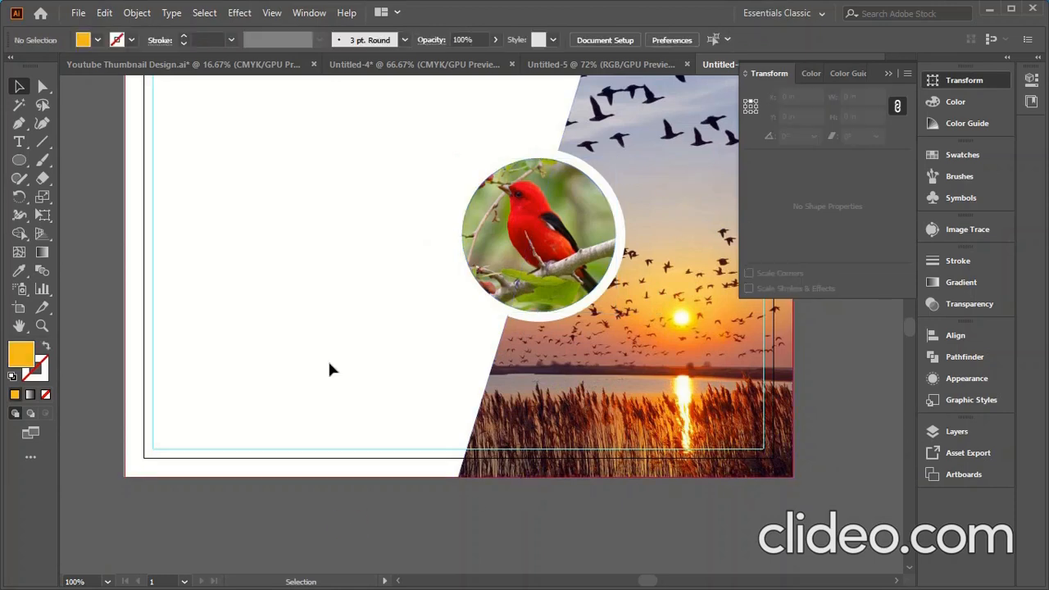
# - Unlock all locked objects on the card
pyautogui.scroll(-3, 328, 360)
pyautogui.scroll(1, 407, 353)
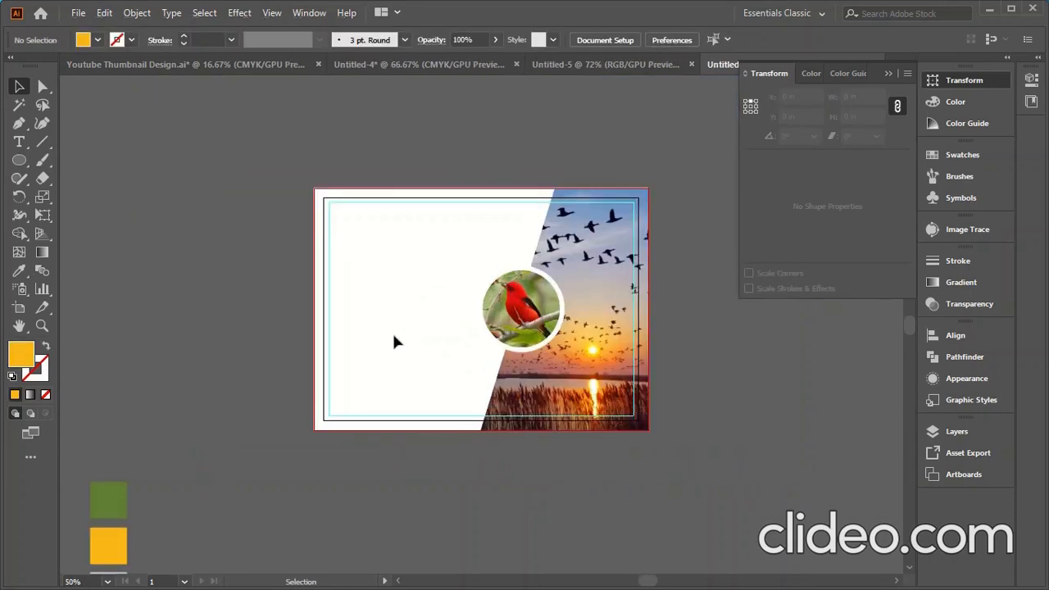
pyautogui.click(137, 12)
pyautogui.click(196, 135)
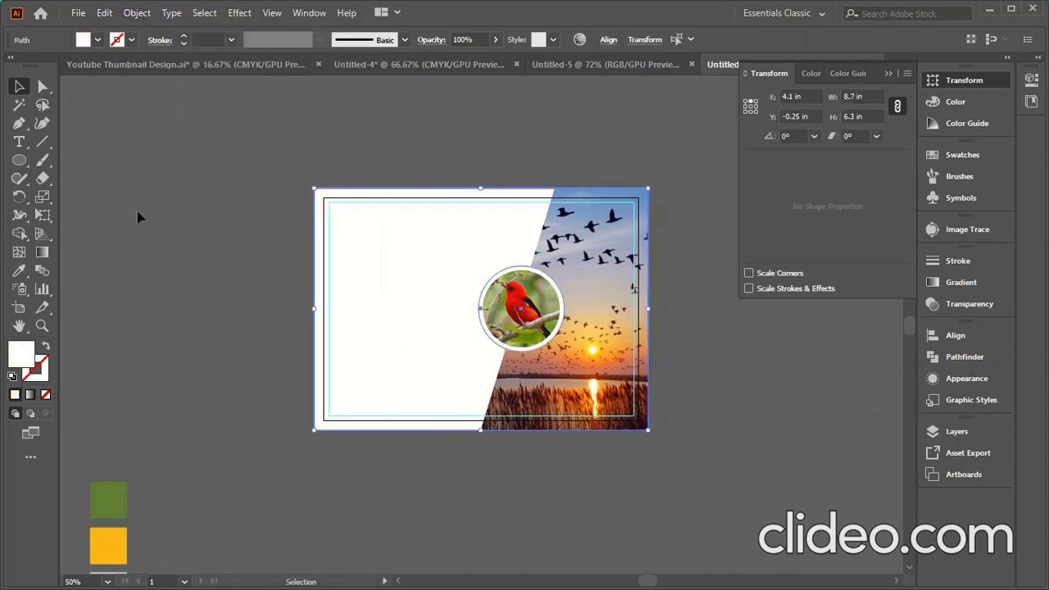
# - Fill the card's background rectangle with the grey swatch using the Eyedropper
pyautogui.click(344, 320)
pyautogui.scroll(-2, 289, 227)
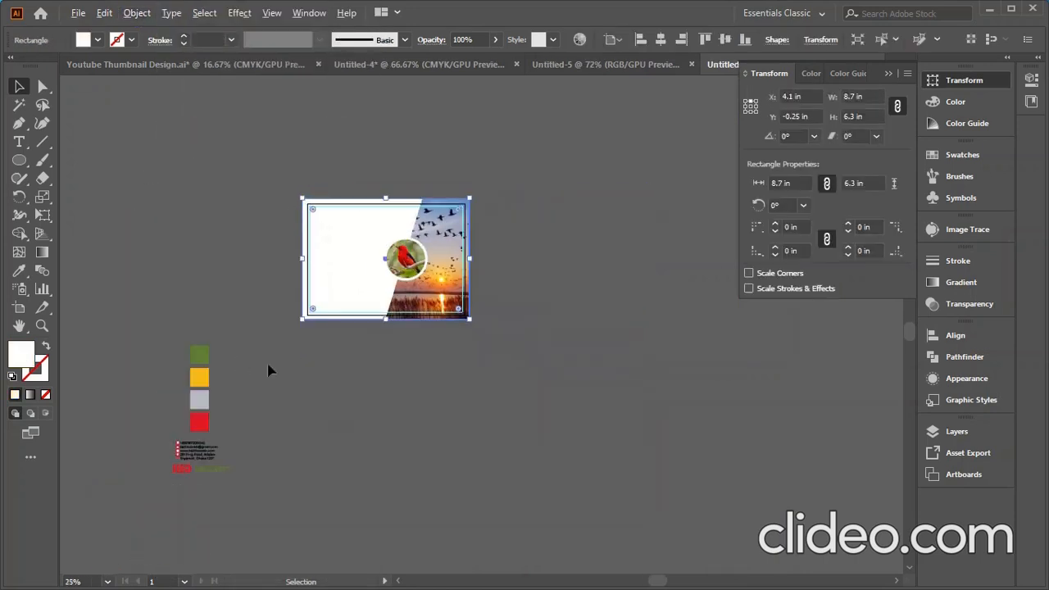
pyautogui.click(19, 270)
pyautogui.click(205, 397)
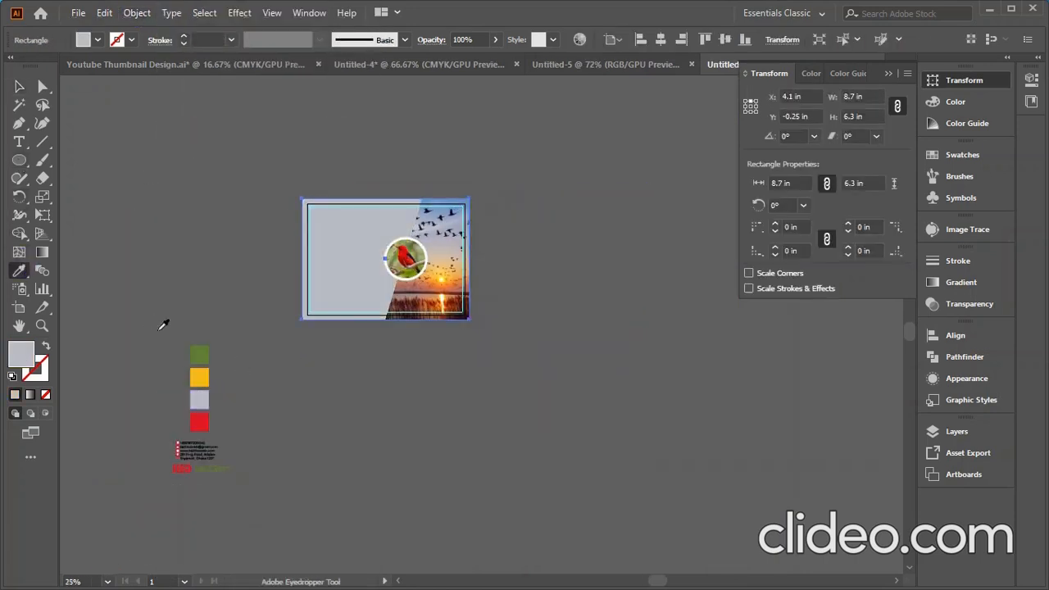
pyautogui.click(19, 87)
pyautogui.click(305, 304)
pyautogui.scroll(2, 326, 315)
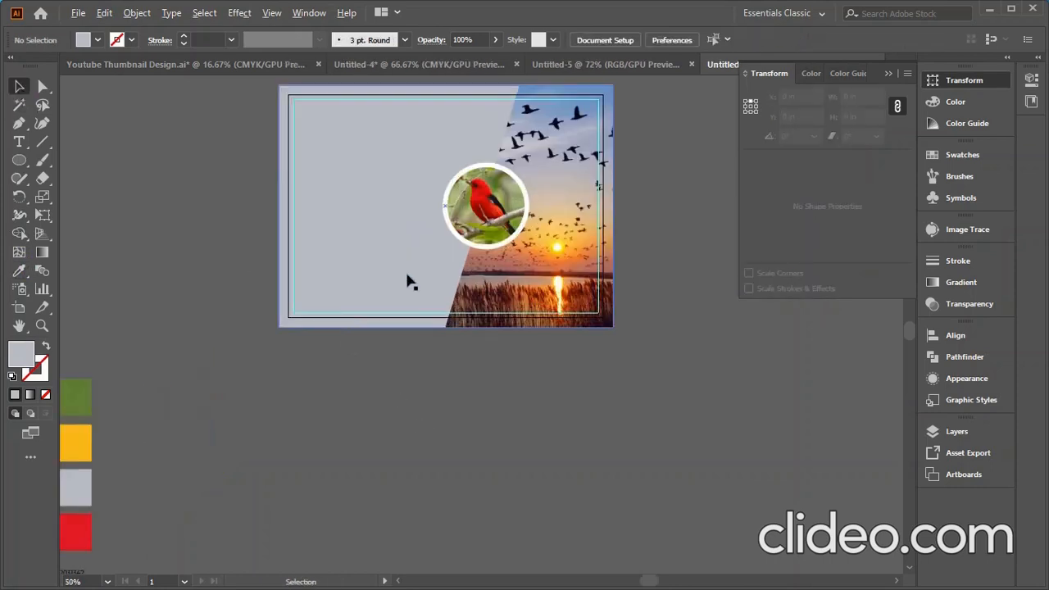
pyautogui.scroll(-1, 408, 278)
pyautogui.scroll(2, 416, 158)
pyautogui.click(19, 160)
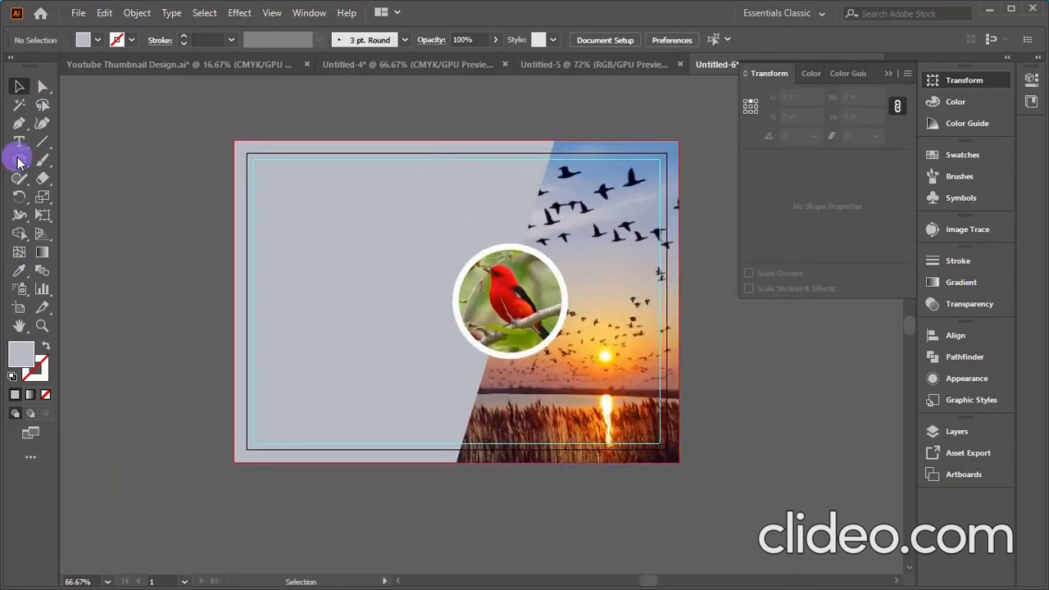
# - Draw a 2 × 0.75 in ellipse near the top of the card
pyautogui.moveTo(417, 180); pyautogui.dragTo(501, 211)
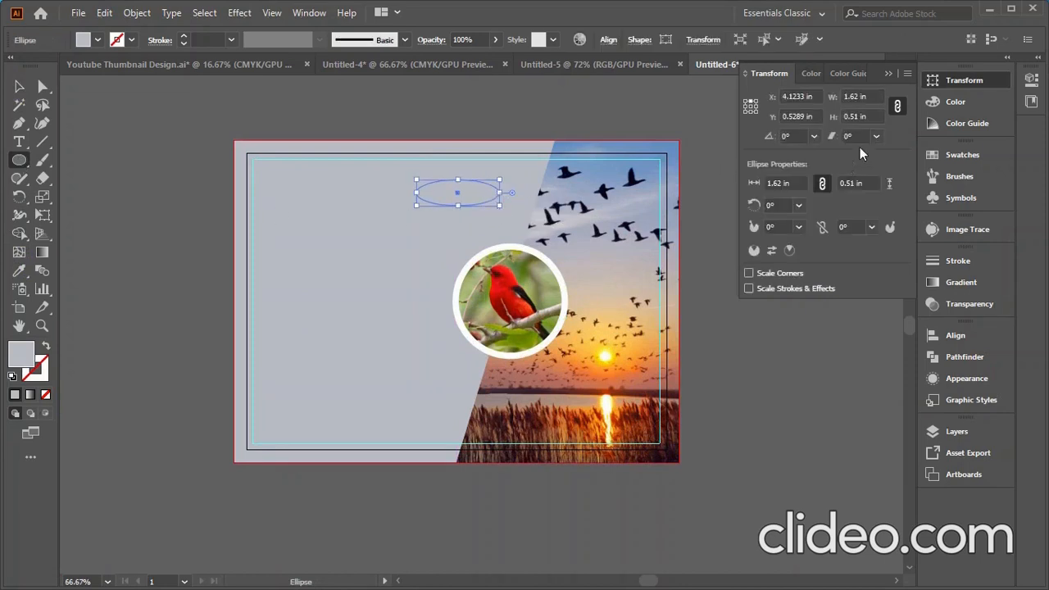
pyautogui.scroll(3, 861, 96)
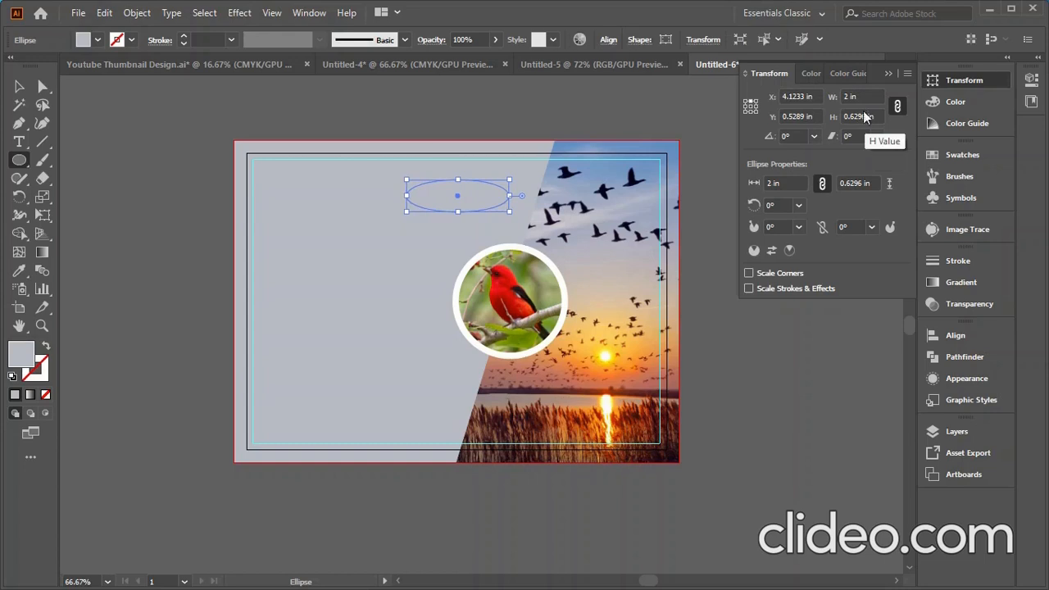
pyautogui.click(898, 106)
pyautogui.click(871, 115)
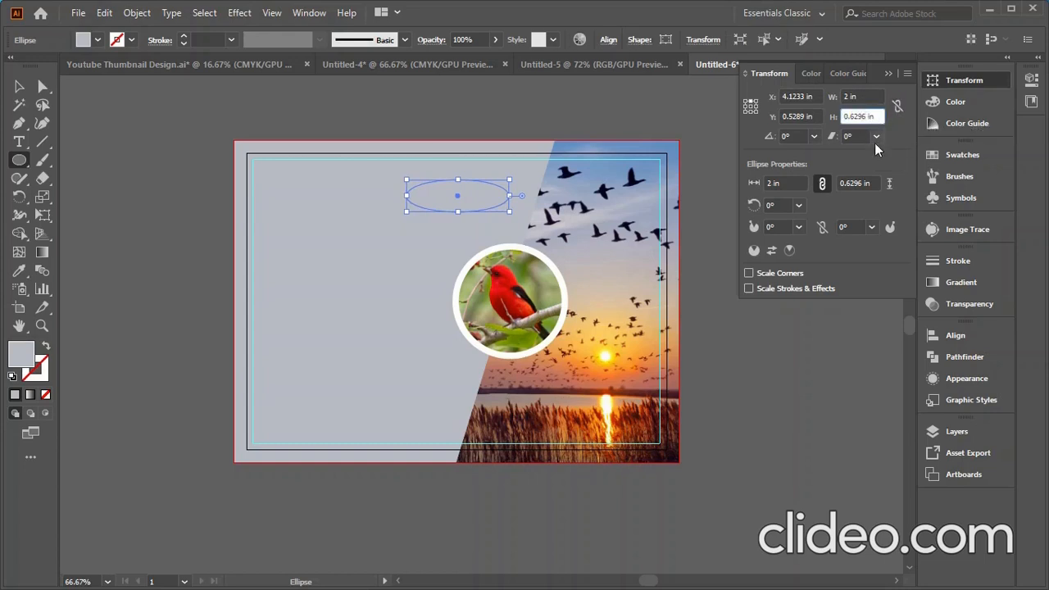
pyautogui.press('BackSpace')
pyautogui.press('BackSpace')
pyautogui.write('75')
pyautogui.press('Return')
pyautogui.click(771, 366)
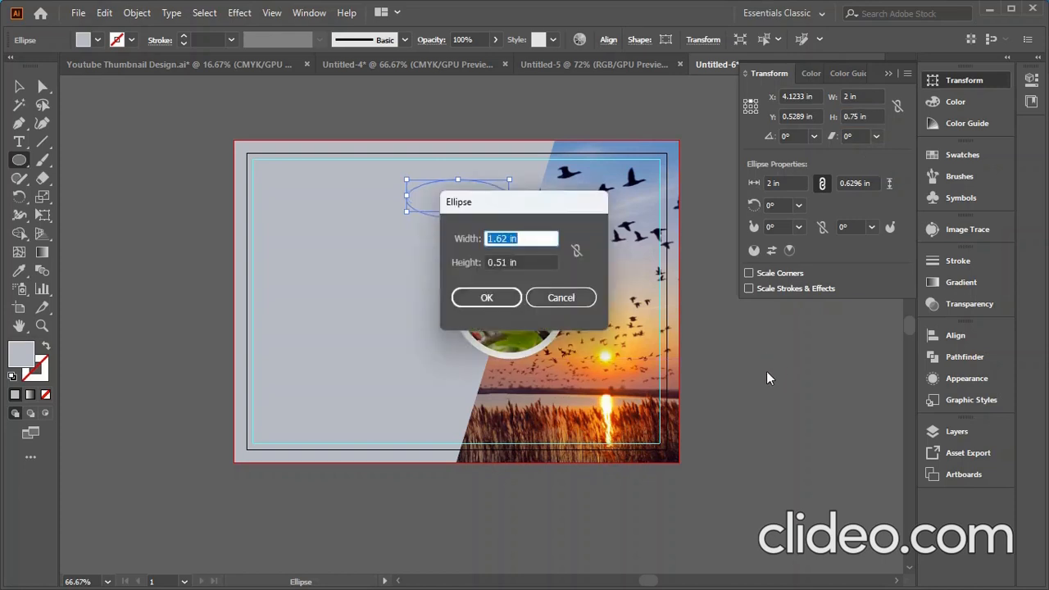
pyautogui.click(566, 298)
pyautogui.click(20, 88)
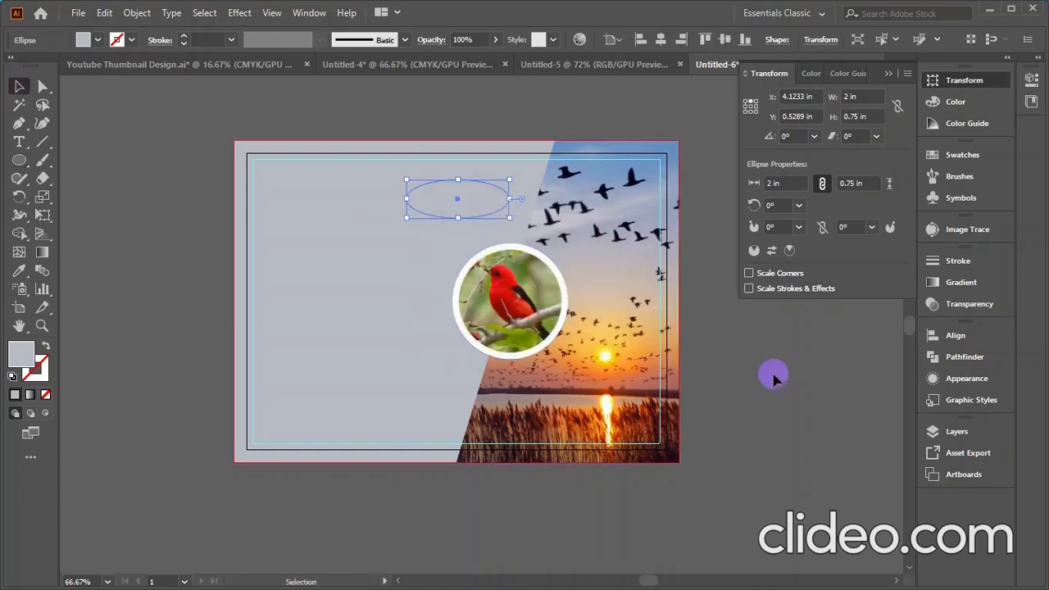
pyautogui.click(749, 366)
pyautogui.click(469, 200)
pyautogui.scroll(2, 468, 200)
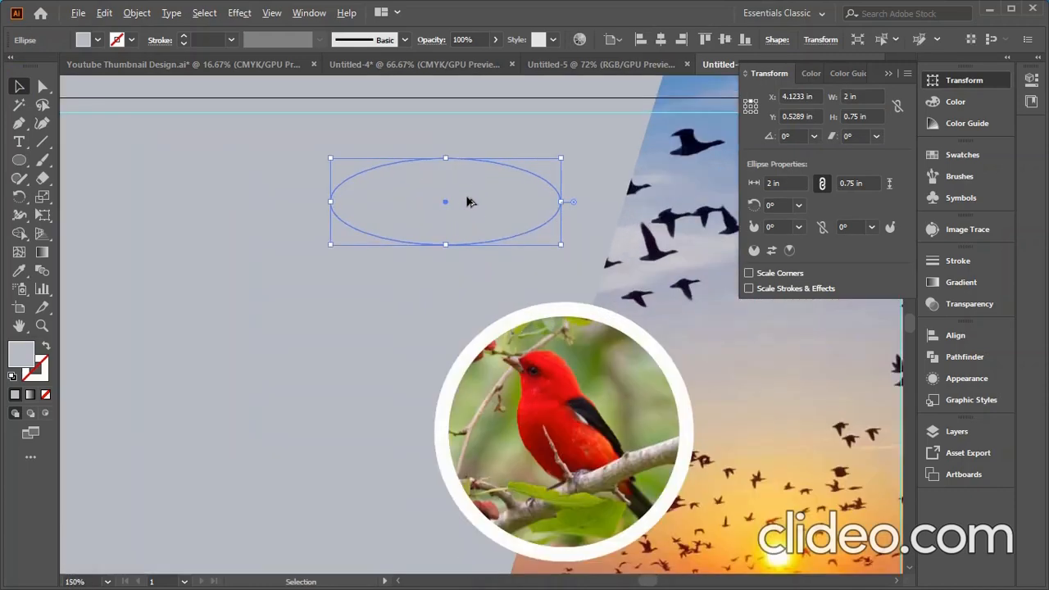
# - Add a -0.1 in offset path inside the ellipse, creating a 1.8 × 0.55 in copy
pyautogui.click(137, 12)
pyautogui.moveTo(205, 380)
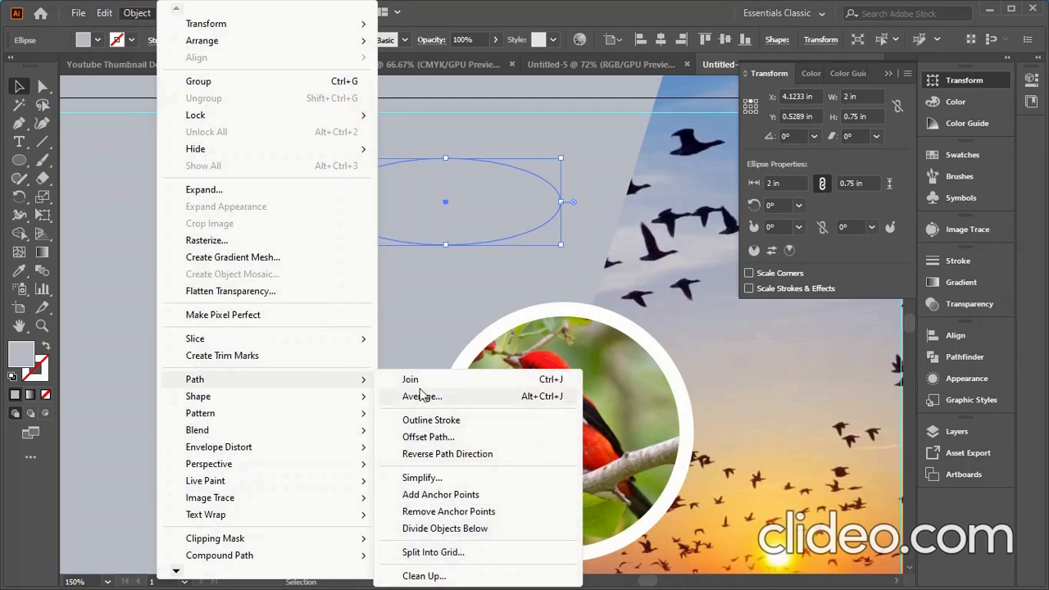
pyautogui.click(428, 437)
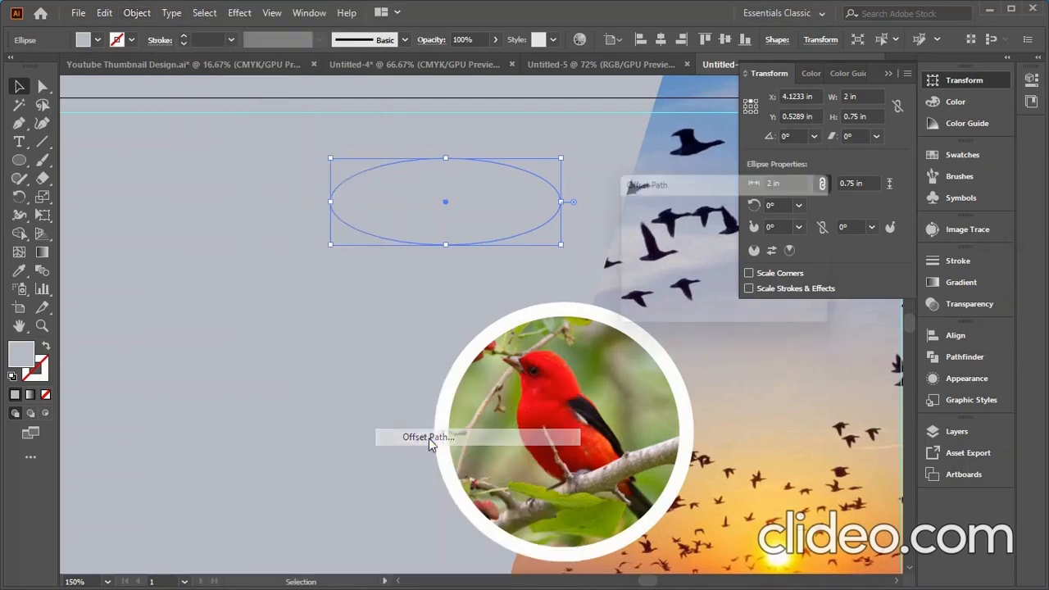
pyautogui.click(648, 299)
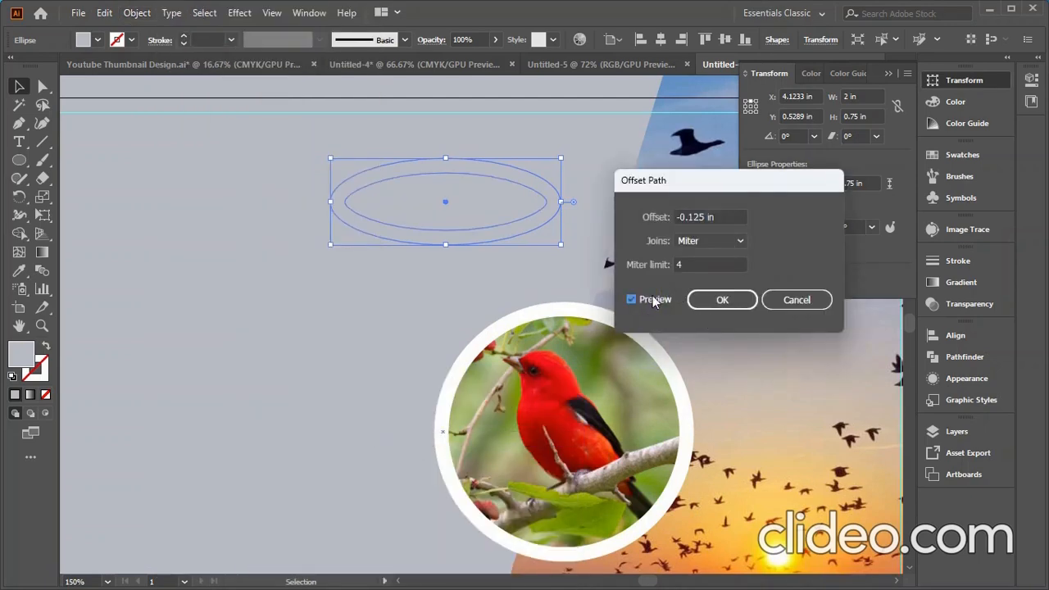
pyautogui.scroll(-1, 705, 215)
pyautogui.click(702, 217)
pyautogui.press('BackSpace')
pyautogui.press('BackSpace')
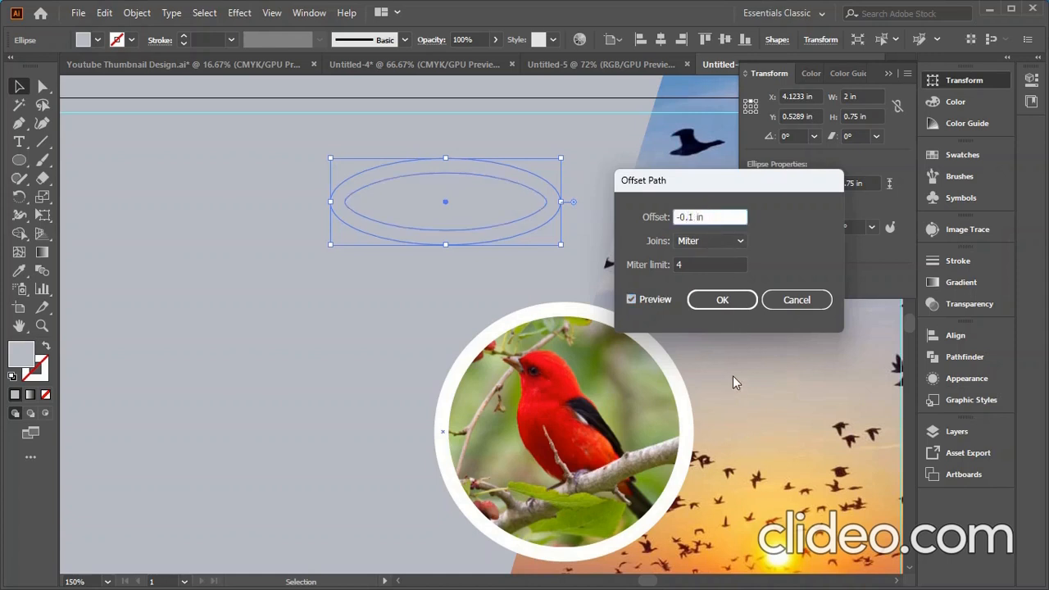
pyautogui.click(665, 300)
pyautogui.click(664, 300)
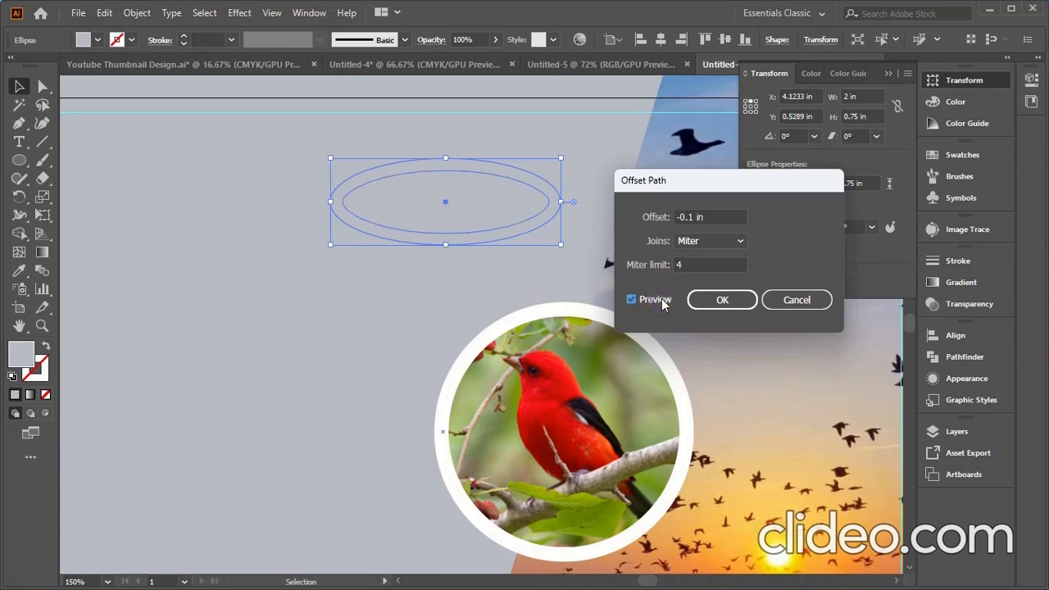
pyautogui.click(725, 299)
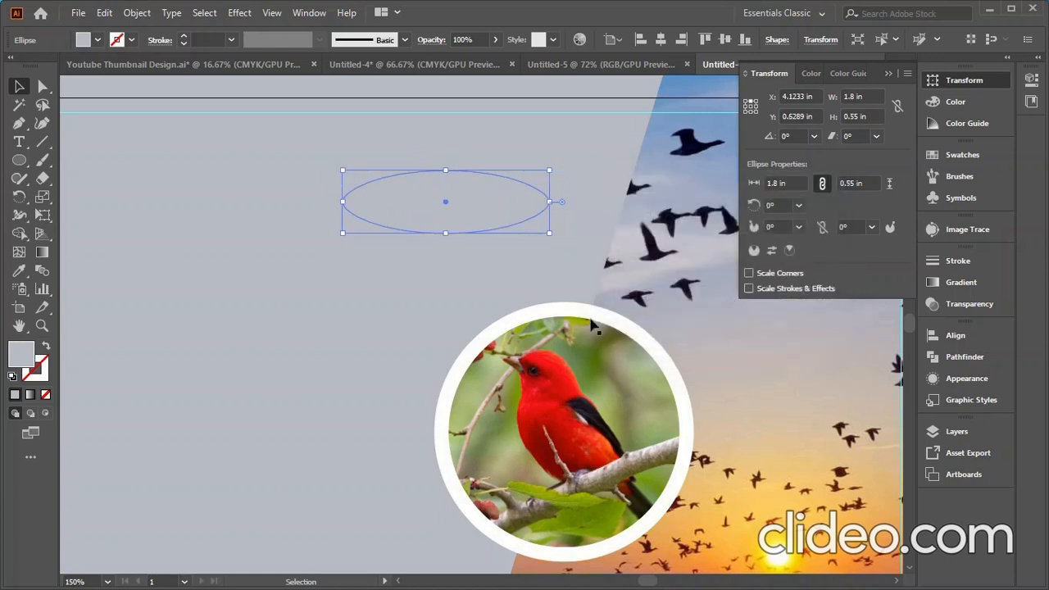
pyautogui.click(99, 140)
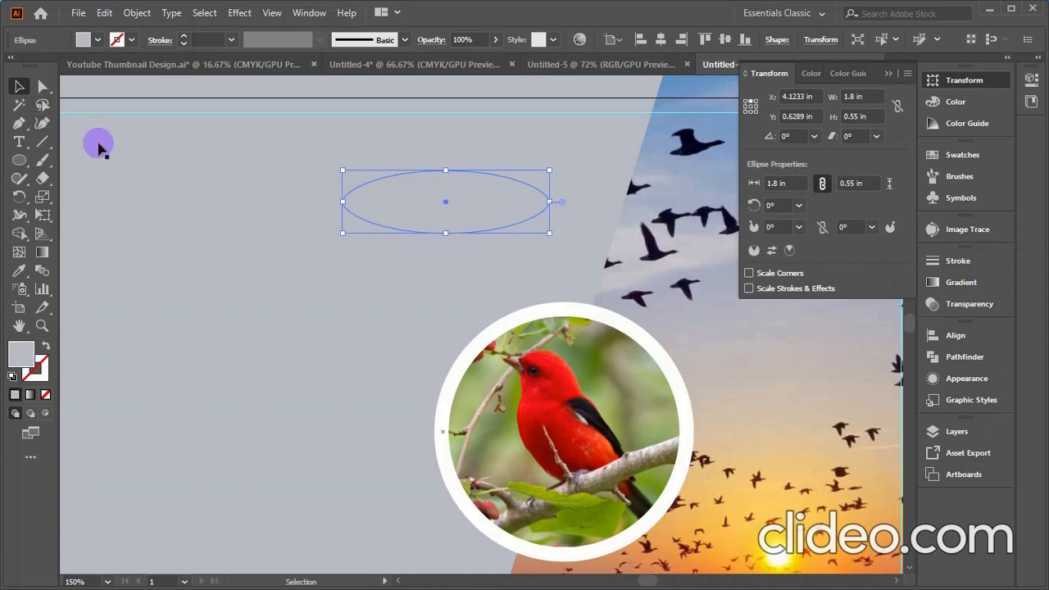
# - Fill the outer 2 × 0.75 in ellipse with the green swatch
pyautogui.click(397, 244)
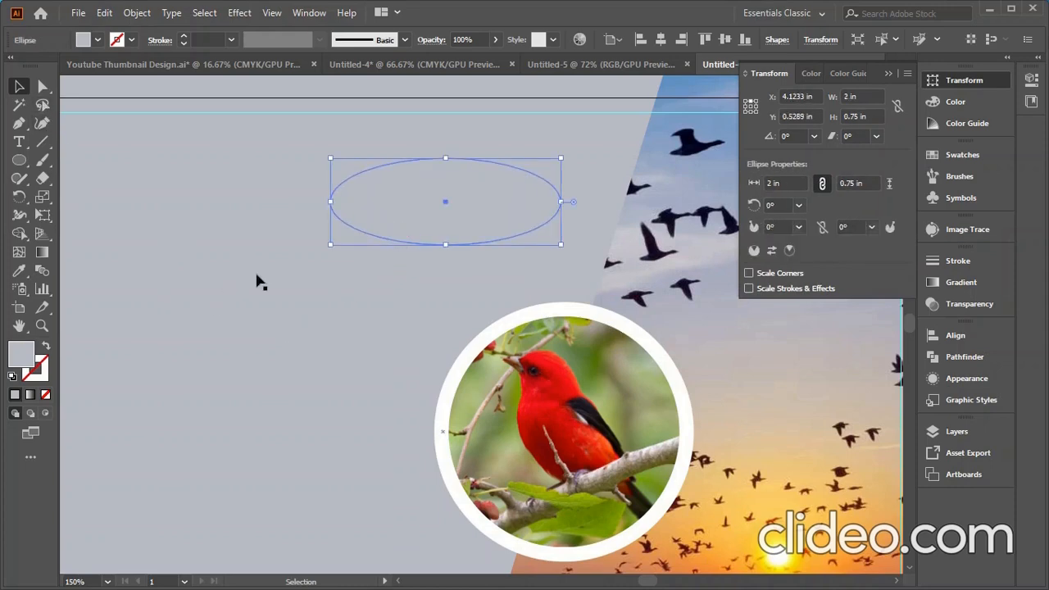
pyautogui.scroll(-4, 271, 285)
pyautogui.click(19, 271)
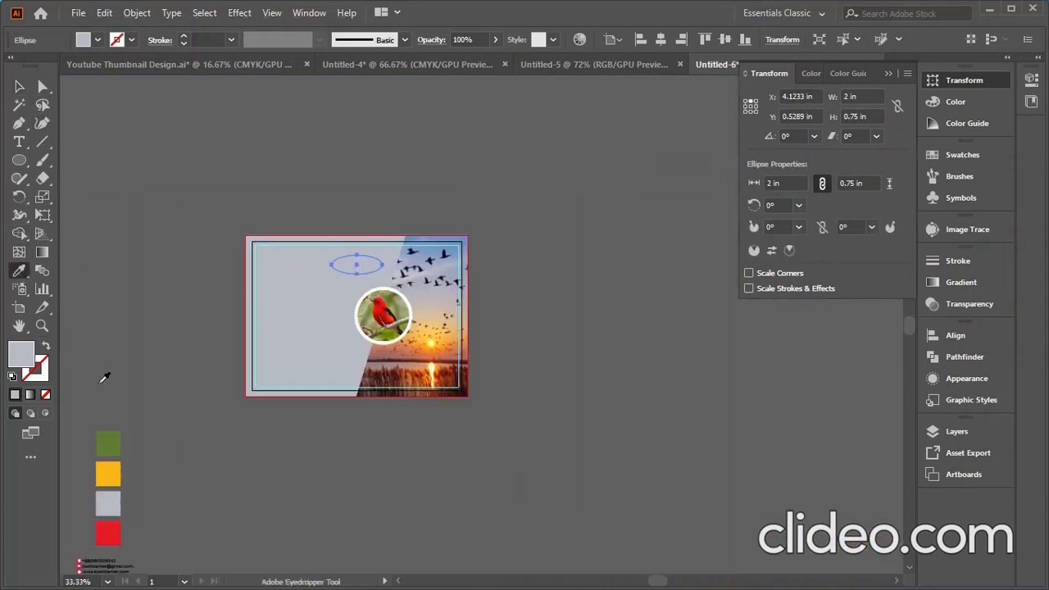
pyautogui.click(116, 442)
pyautogui.click(19, 86)
pyautogui.click(319, 325)
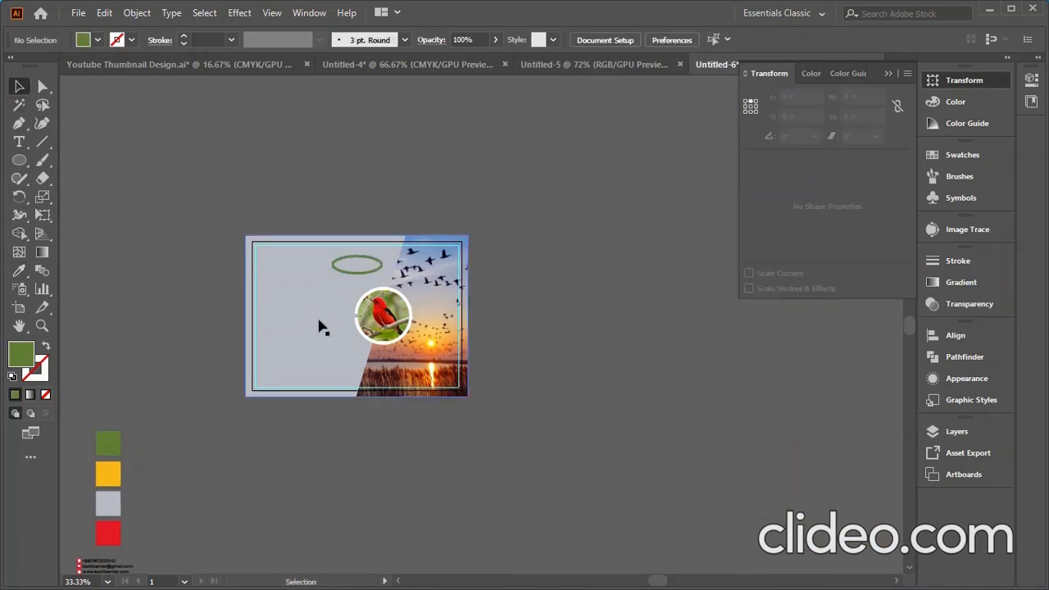
pyautogui.scroll(3, 341, 284)
# - Fill the inner ellipse with the red swatch
pyautogui.click(381, 239)
pyautogui.scroll(-4, 381, 240)
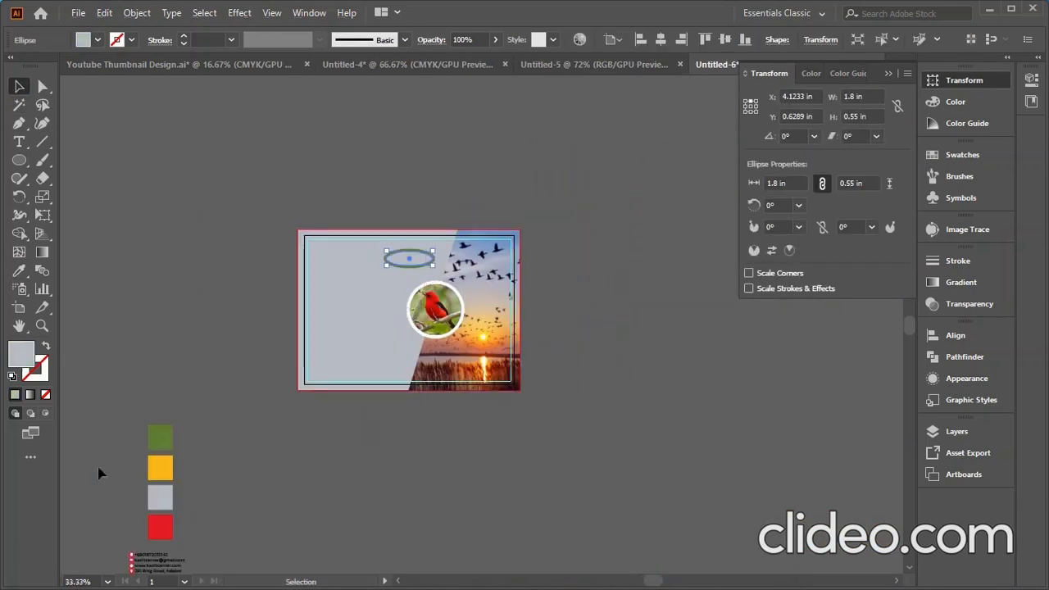
pyautogui.click(19, 270)
pyautogui.click(161, 527)
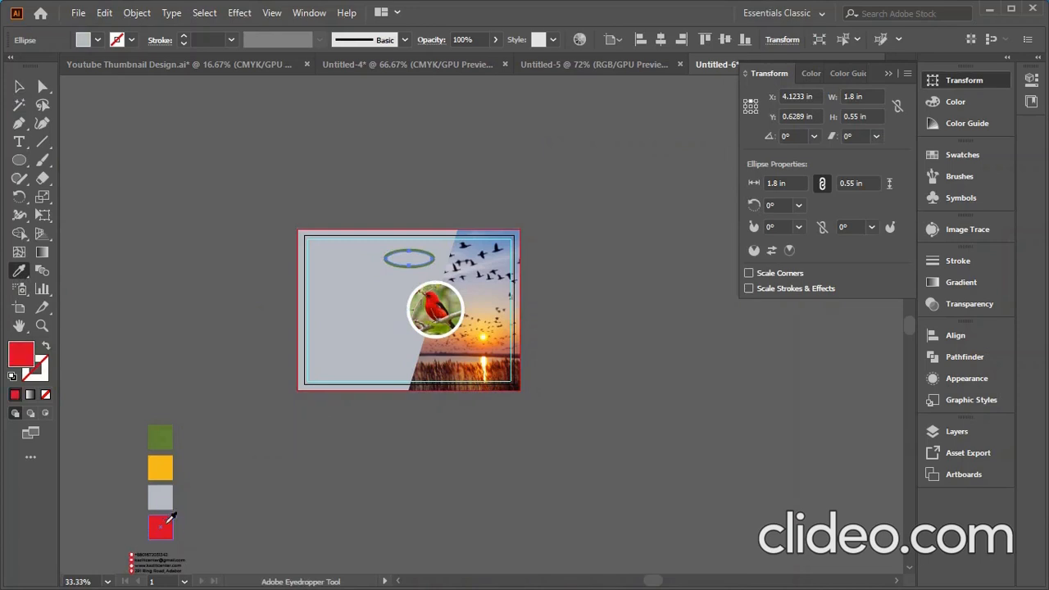
pyautogui.scroll(-2, 266, 396)
pyautogui.click(19, 86)
pyautogui.click(563, 326)
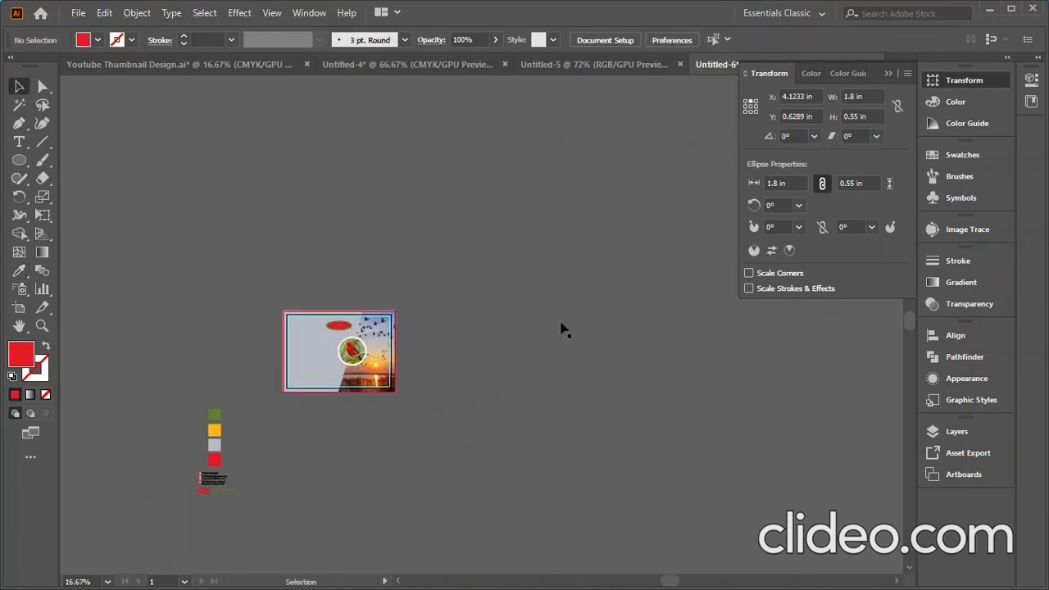
pyautogui.scroll(3, 324, 334)
pyautogui.scroll(4, 328, 337)
pyautogui.scroll(-1, 475, 302)
# - Type 2023 on the card and set it in the heavy Bardon font
pyautogui.press('t')
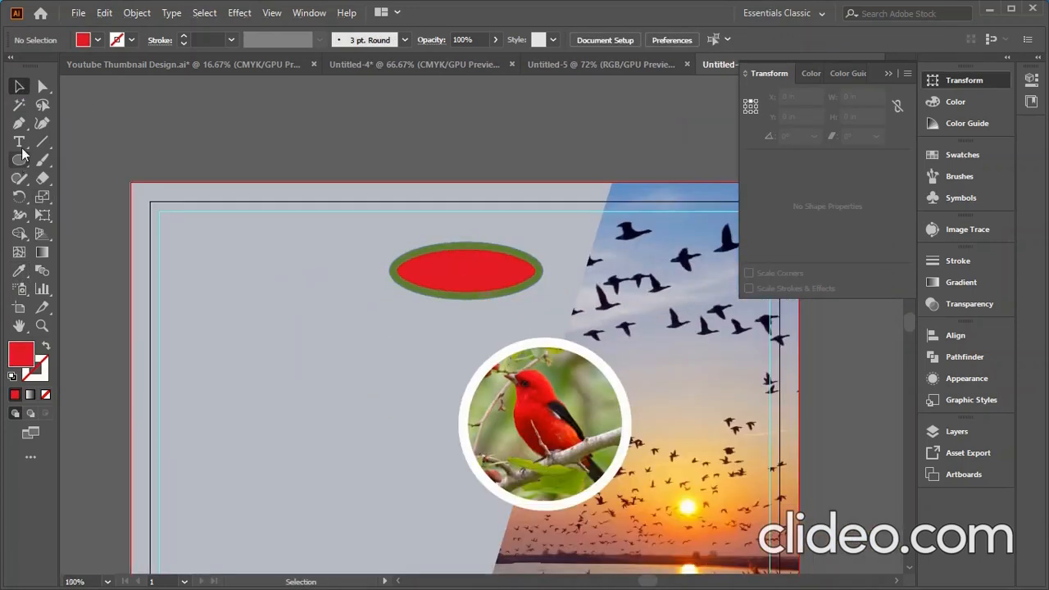
pyautogui.click(252, 334)
pyautogui.press('BackSpace')
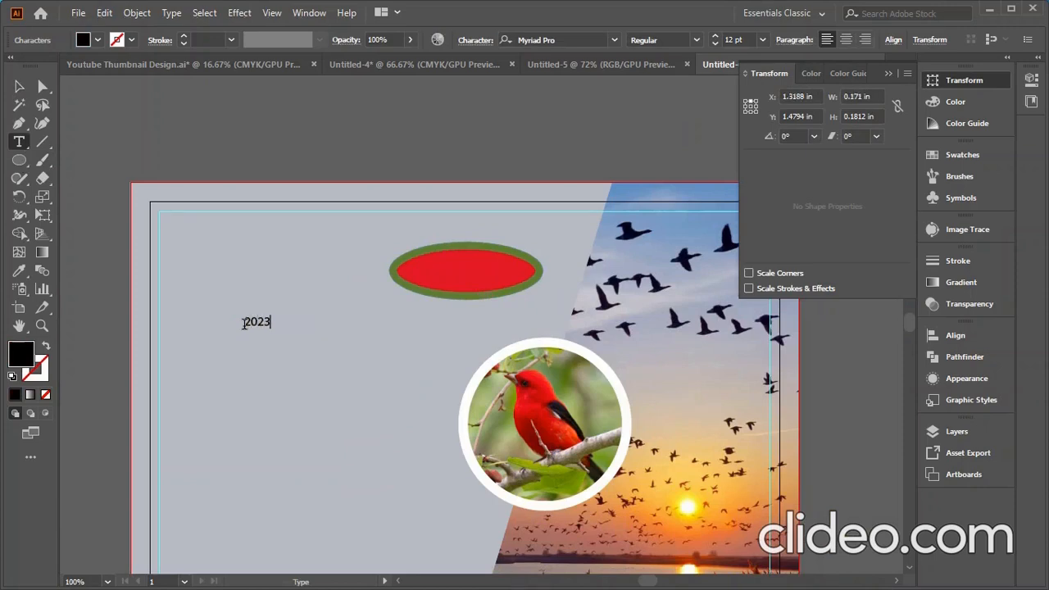
pyautogui.click(19, 86)
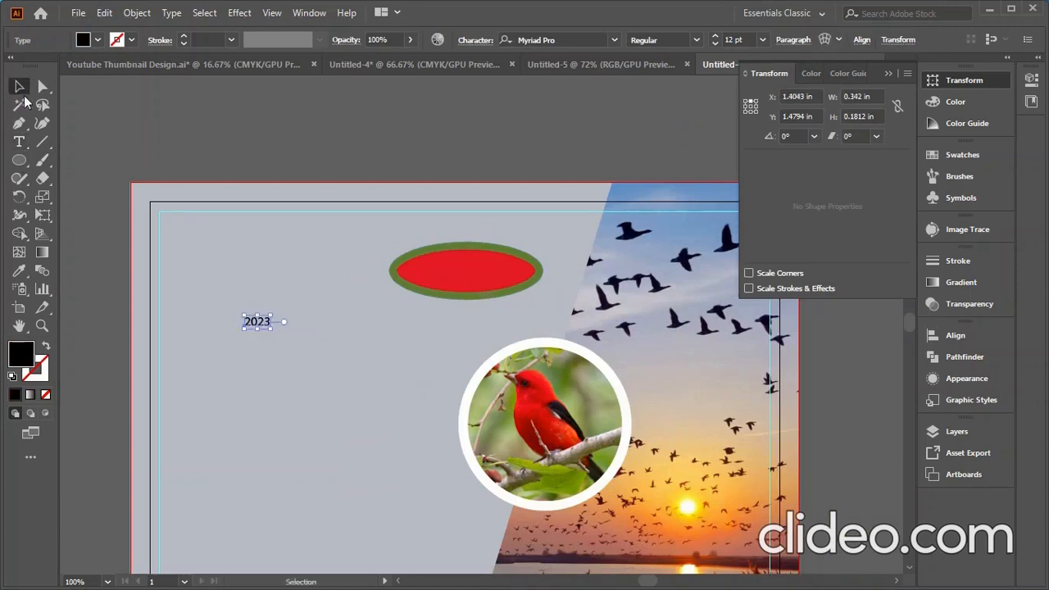
pyautogui.click(613, 41)
pyautogui.click(650, 201)
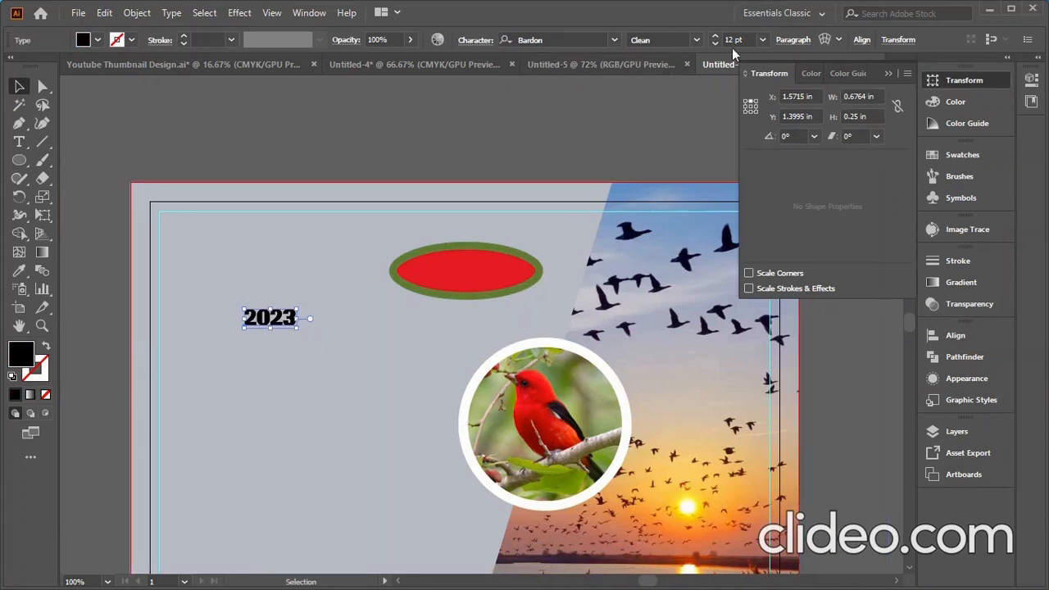
# - Position the 2023 text beside the red-and-green oval
pyautogui.scroll(10, 745, 39)
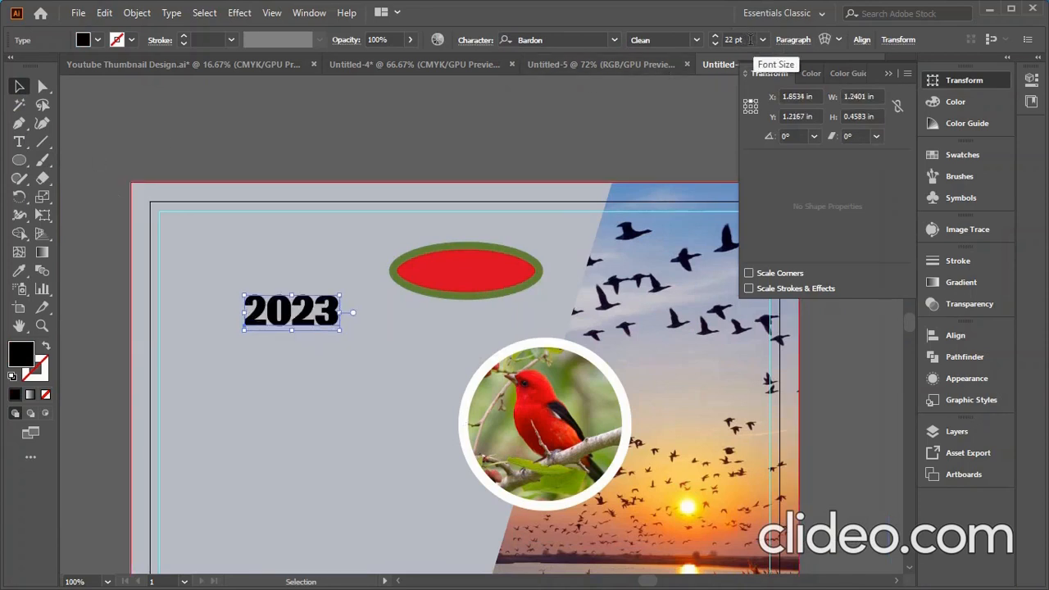
pyautogui.scroll(3, 749, 39)
pyautogui.click(230, 145)
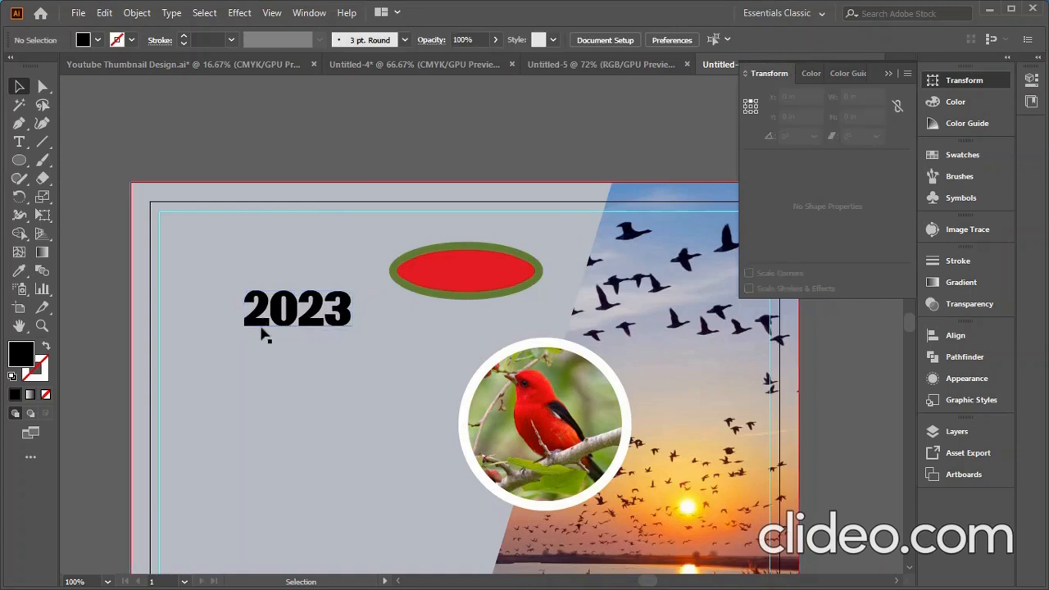
pyautogui.moveTo(274, 312); pyautogui.dragTo(443, 279)
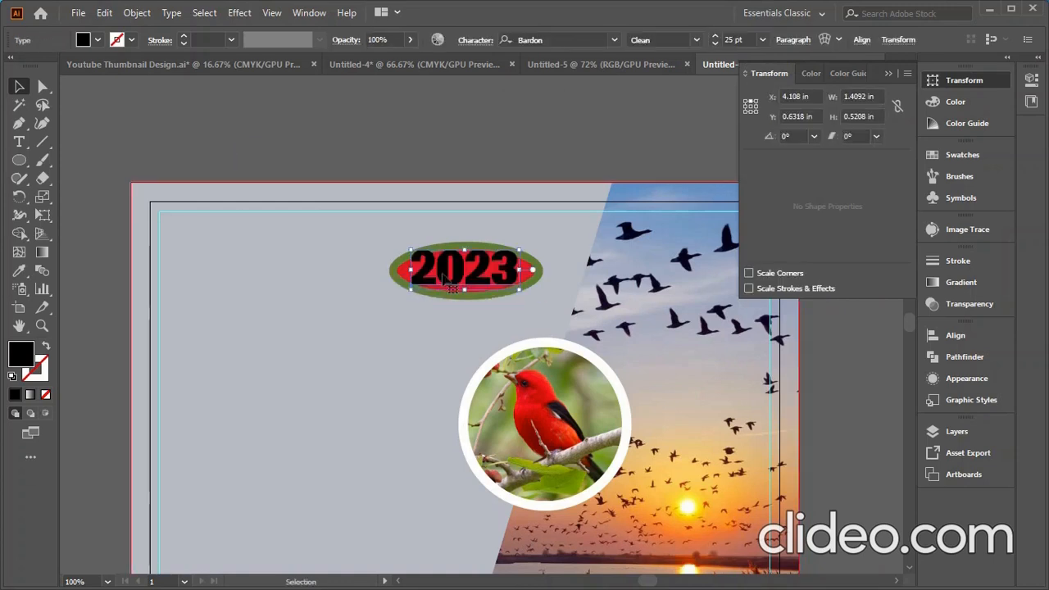
pyautogui.moveTo(429, 265); pyautogui.dragTo(280, 265)
# - Group the green outer and red inner ellipses together
pyautogui.click(487, 279)
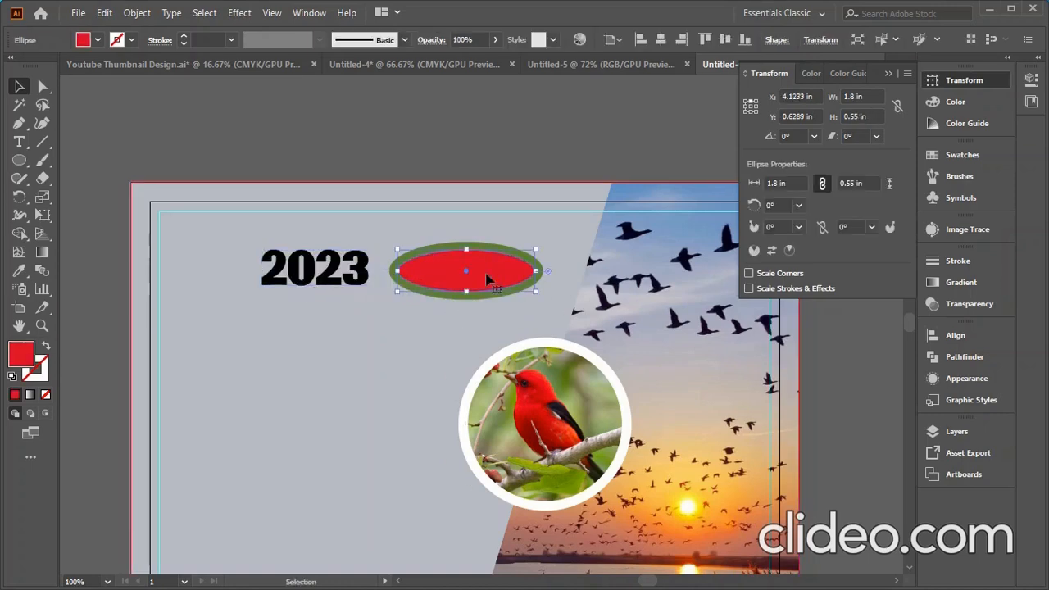
pyautogui.scroll(3, 487, 279)
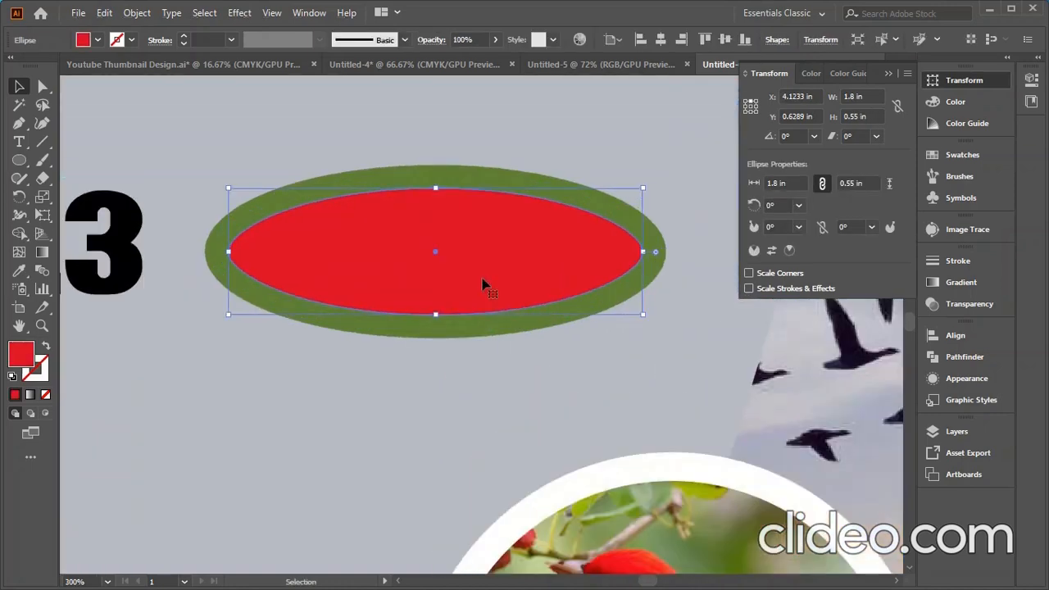
pyautogui.click(502, 184)
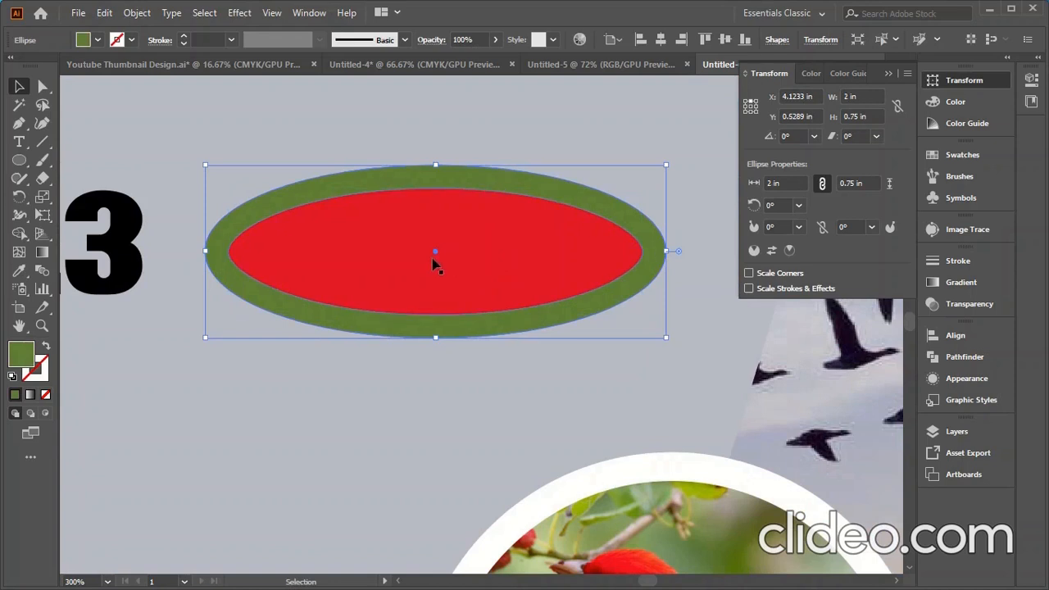
pyautogui.keyDown('shift'); pyautogui.click(401, 265); pyautogui.keyUp('shift')
pyautogui.rightClick(367, 262)
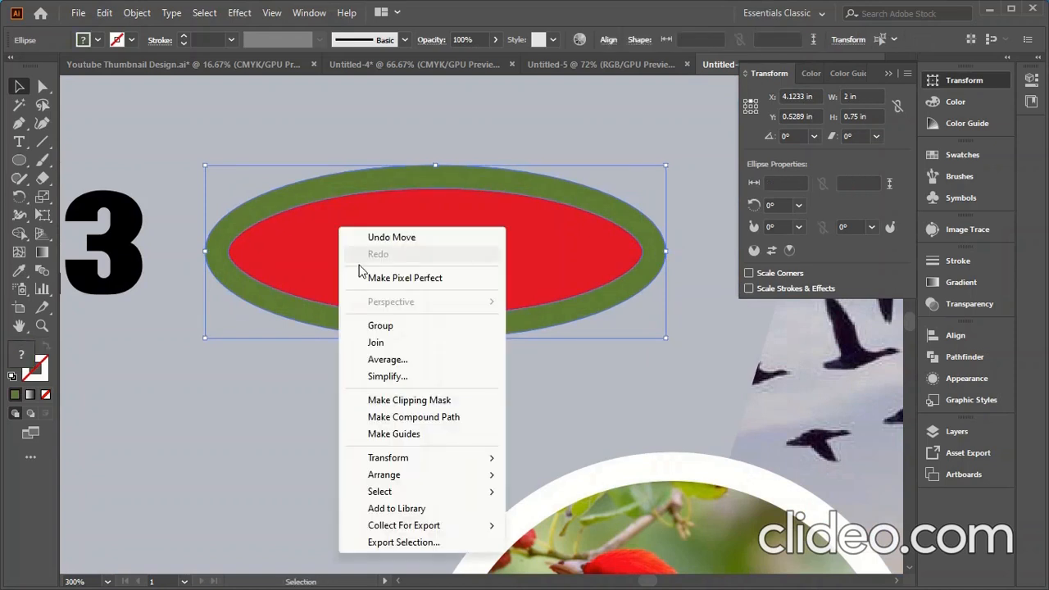
pyautogui.click(394, 326)
# - Link proportions and widen the ellipse group to 2.25 in
pyautogui.scroll(2, 854, 98)
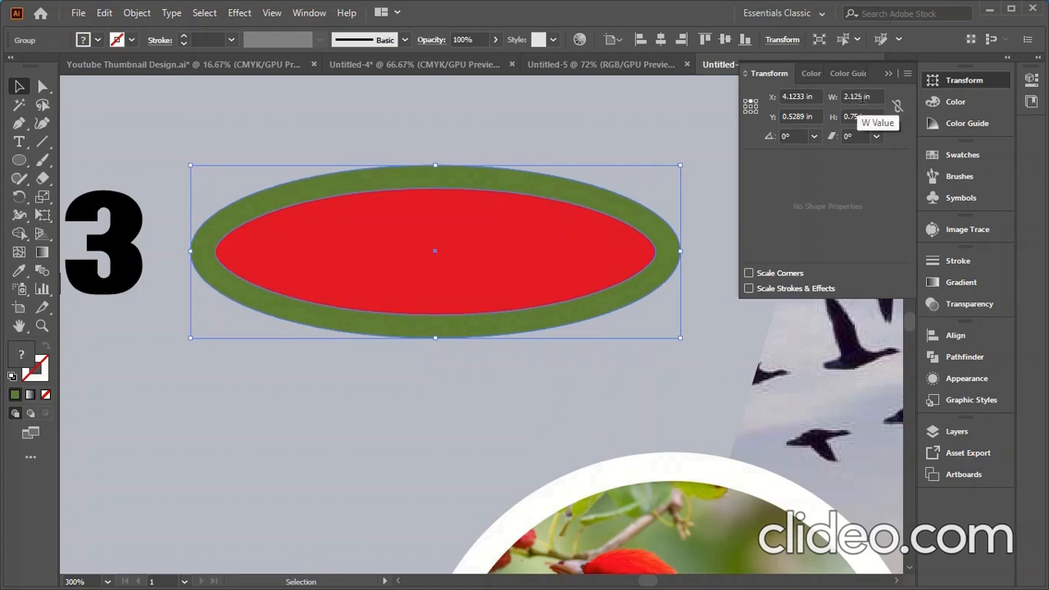
pyautogui.scroll(-1, 857, 98)
pyautogui.click(898, 106)
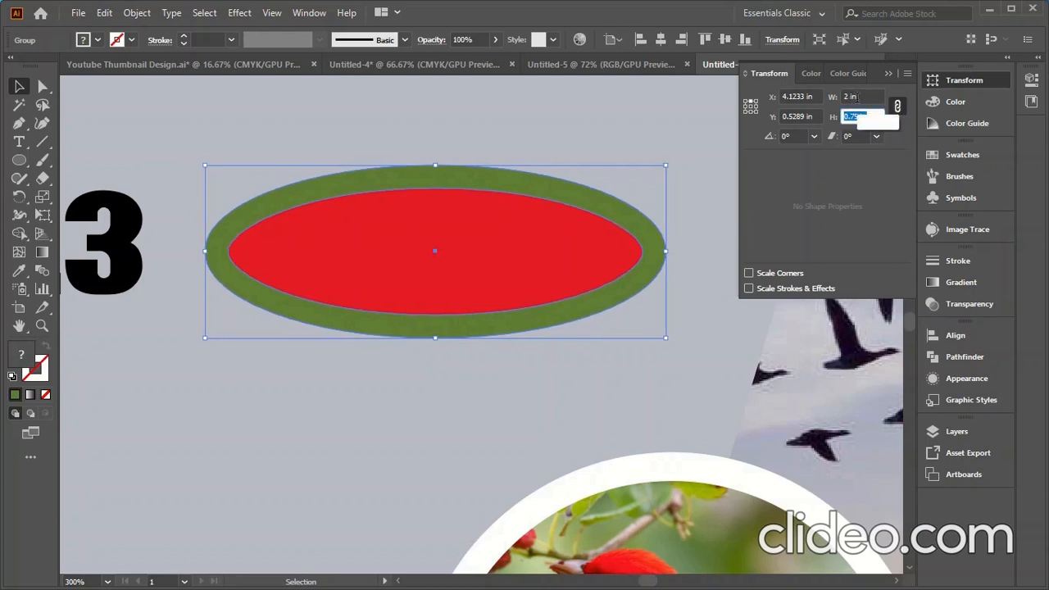
pyautogui.click(870, 97)
pyautogui.scroll(2, 869, 97)
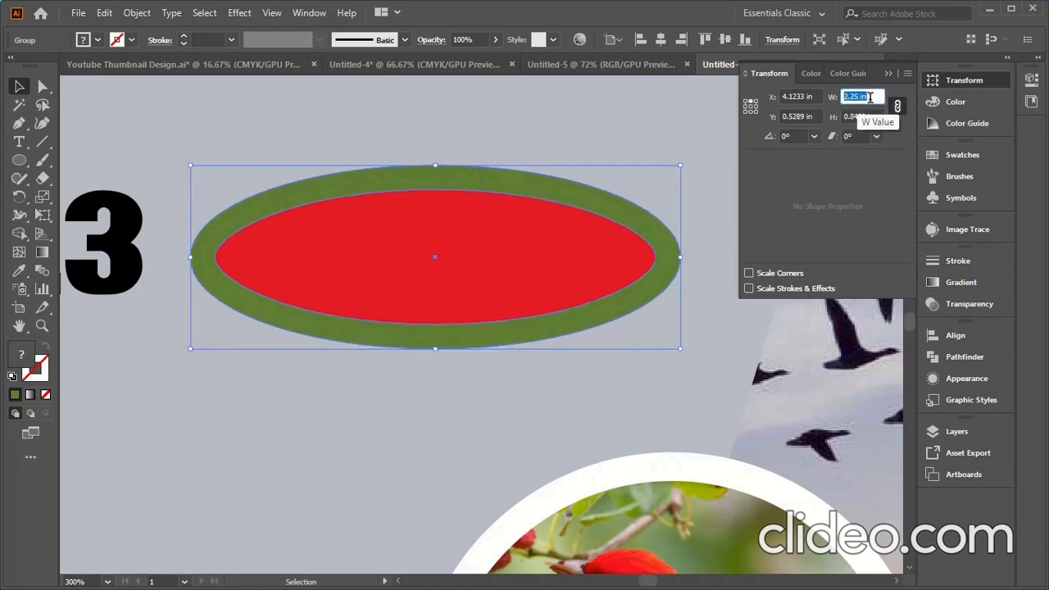
# - Move the 2023 text onto the centre of the red oval
pyautogui.click(231, 490)
pyautogui.moveTo(121, 279); pyautogui.dragTo(581, 300)
pyautogui.click(278, 427)
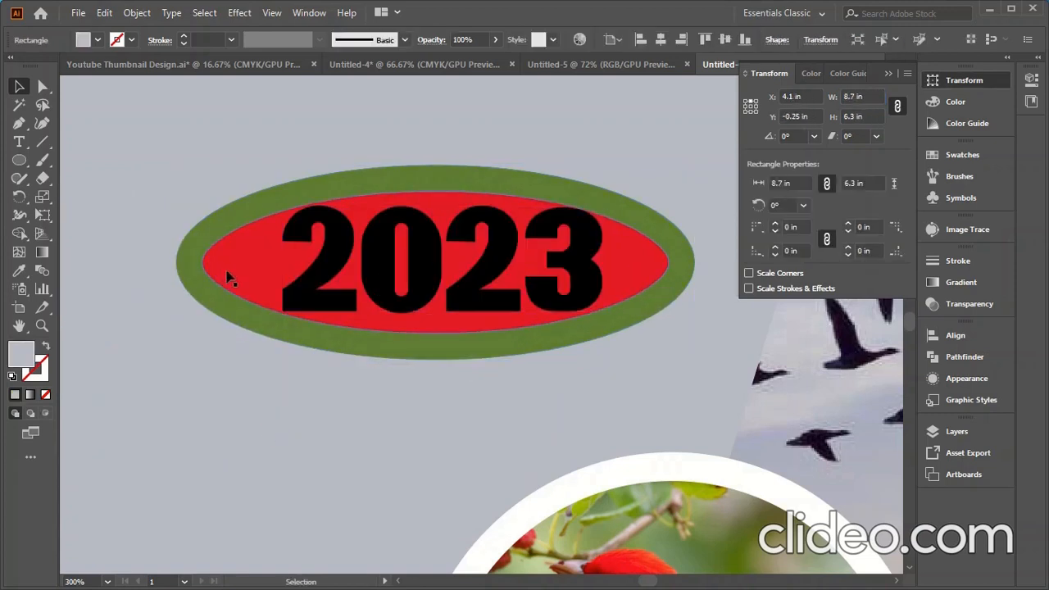
# - Copy 2023 beside the card and convert the badge's 2023 text to outlines
pyautogui.scroll(-5, 451, 304)
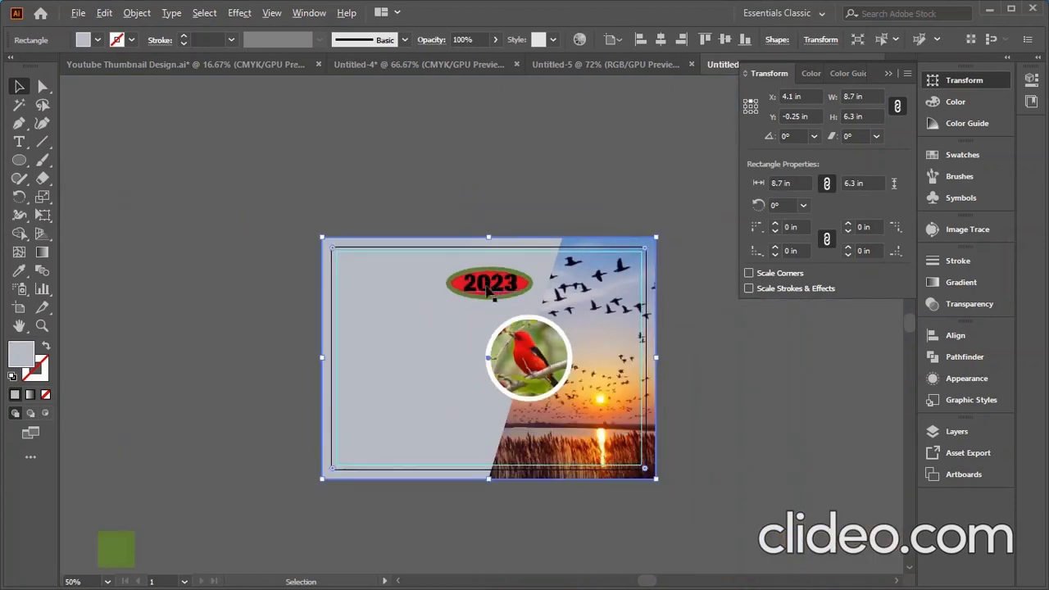
pyautogui.scroll(2, 489, 288)
pyautogui.scroll(-1, 490, 288)
pyautogui.moveTo(494, 285); pyautogui.dragTo(136, 293)
pyautogui.scroll(3, 502, 318)
pyautogui.click(347, 276)
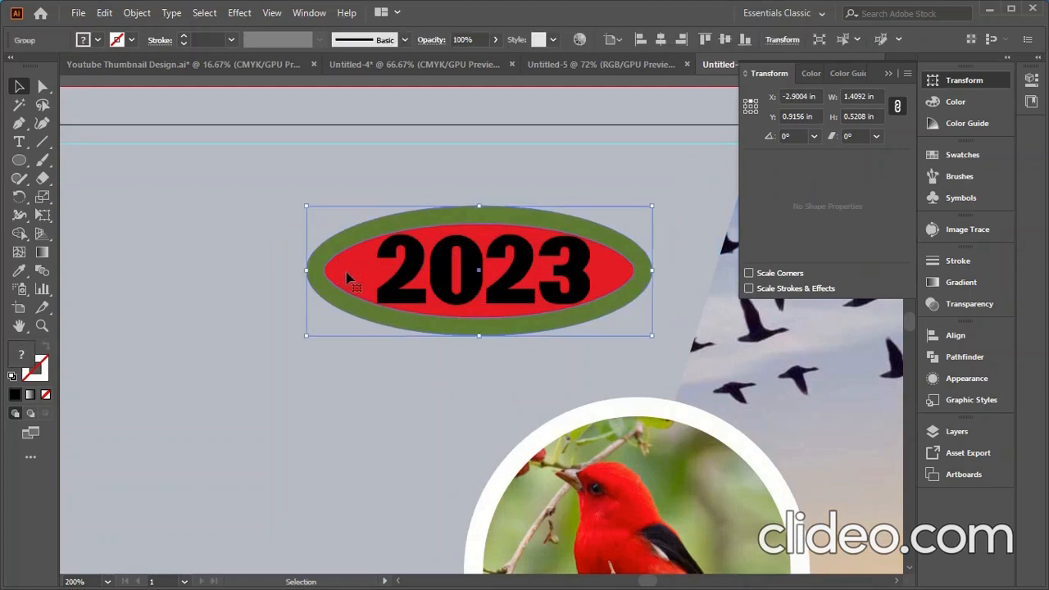
pyautogui.doubleClick(476, 276)
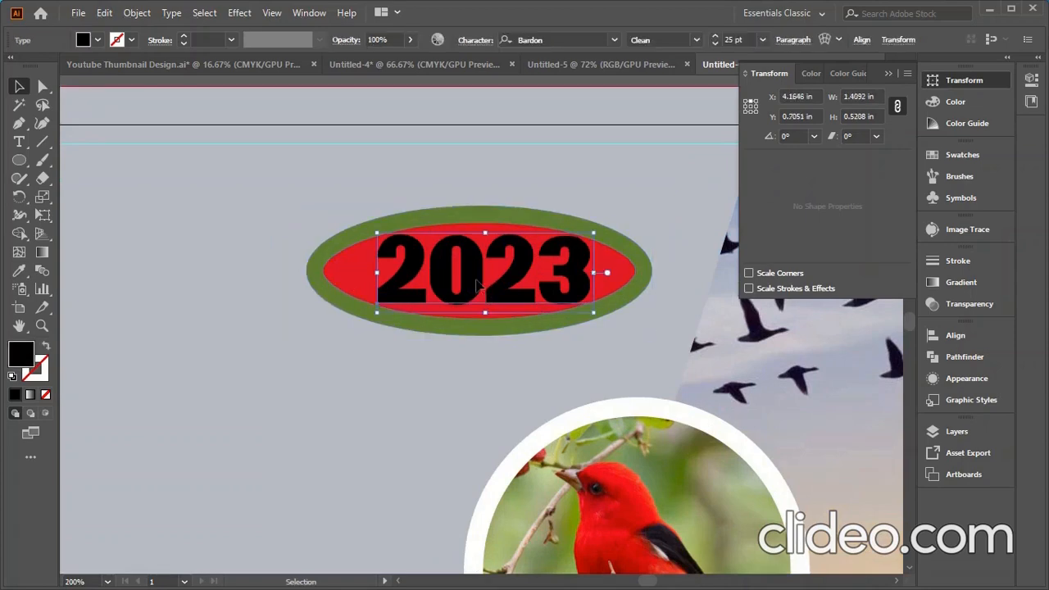
pyautogui.rightClick(473, 225)
pyautogui.click(537, 337)
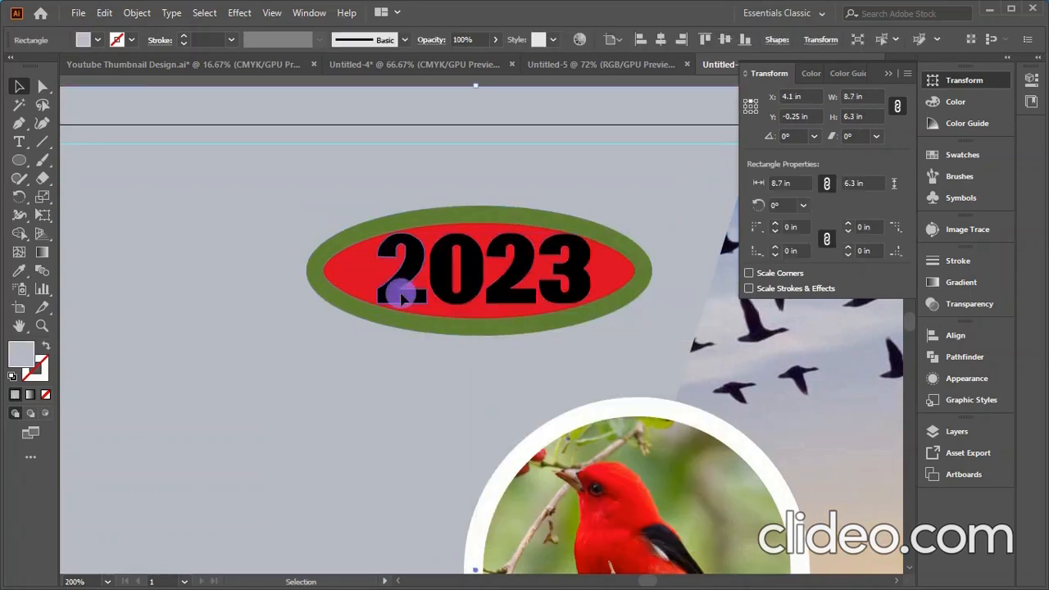
pyautogui.click(348, 288)
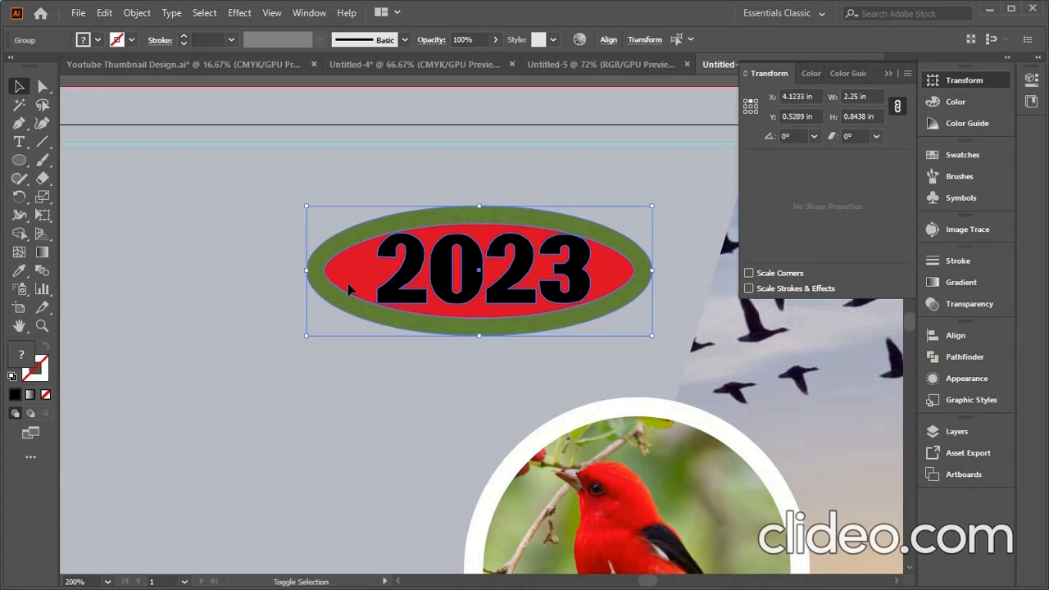
# - Align to selection and centre 2023 horizontally and vertically on the oval
pyautogui.click(608, 39)
pyautogui.click(601, 176)
pyautogui.click(635, 192)
pyautogui.click(481, 83)
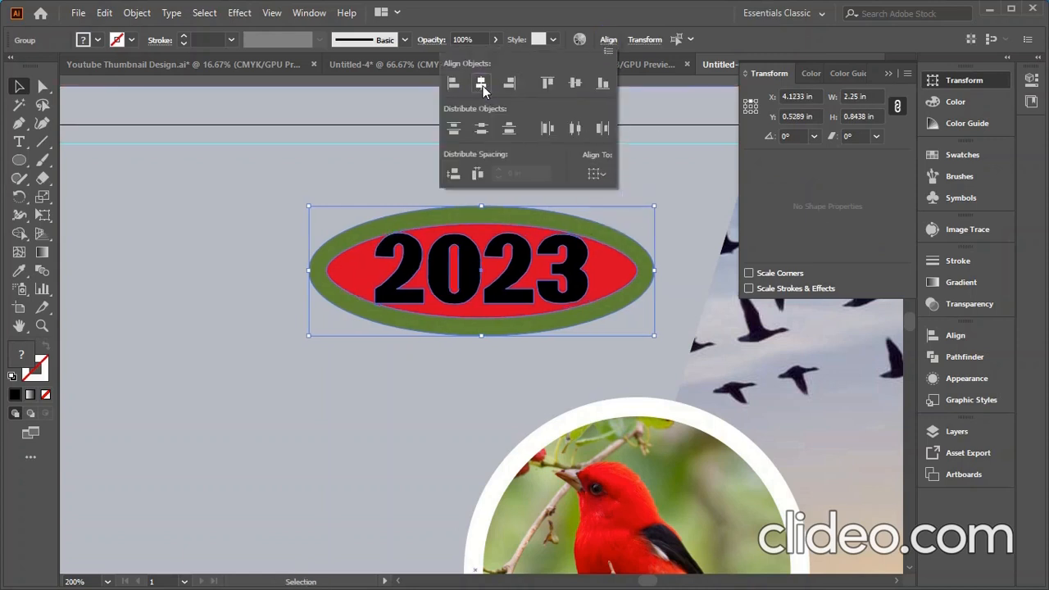
pyautogui.click(577, 83)
pyautogui.click(308, 335)
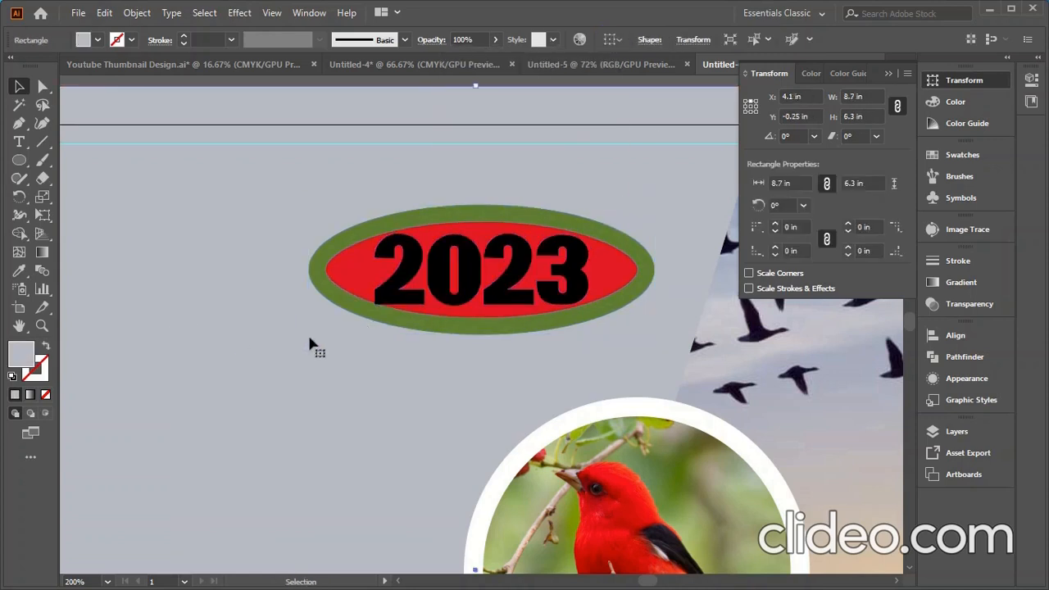
pyautogui.click(472, 291)
pyautogui.scroll(-3, 473, 295)
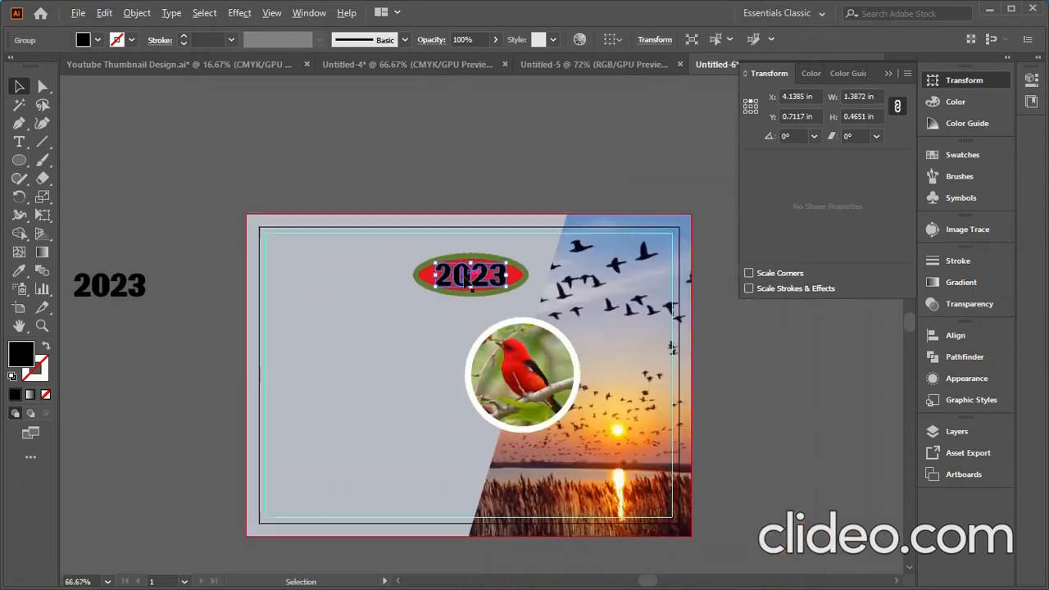
# - Fill the outlined 2023 lettering with white #FFFFFF
pyautogui.doubleClick(23, 357)
pyautogui.click(621, 209)
pyautogui.click(616, 203)
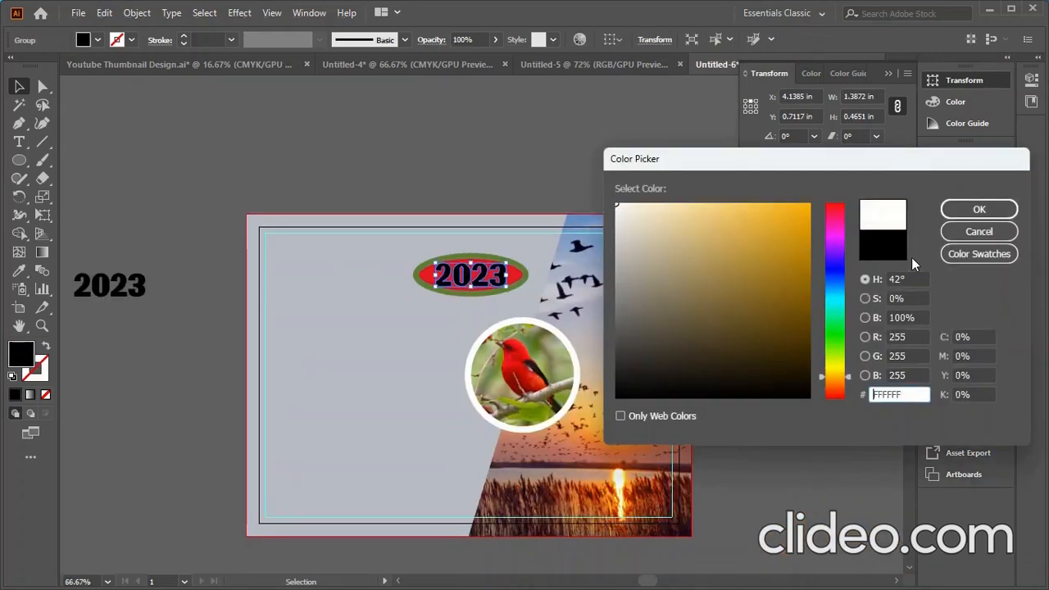
pyautogui.click(980, 210)
pyautogui.click(176, 297)
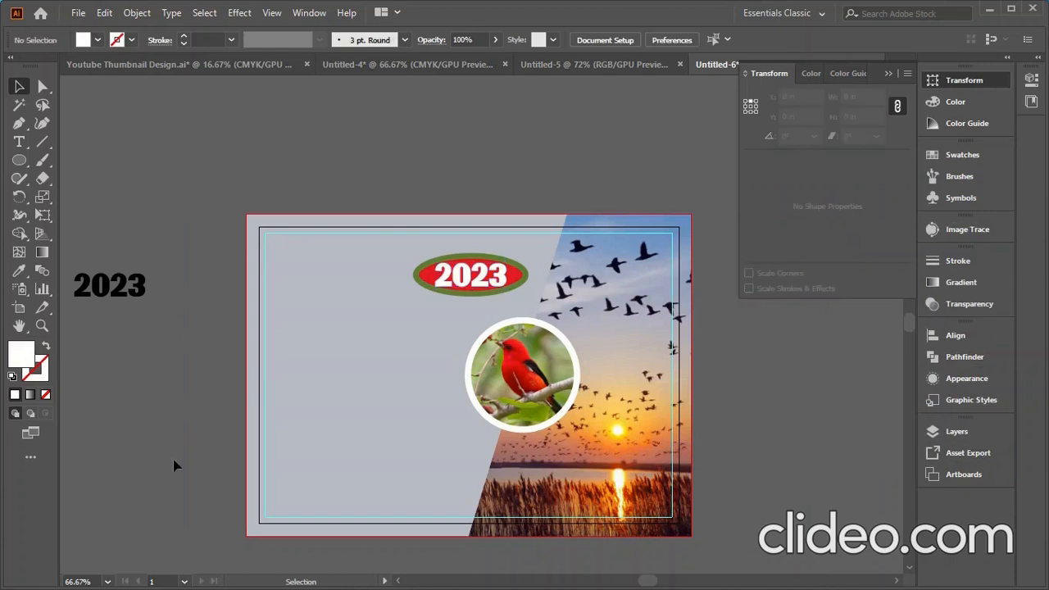
# - Lock all artwork above the gray background rectangle
pyautogui.click(515, 255)
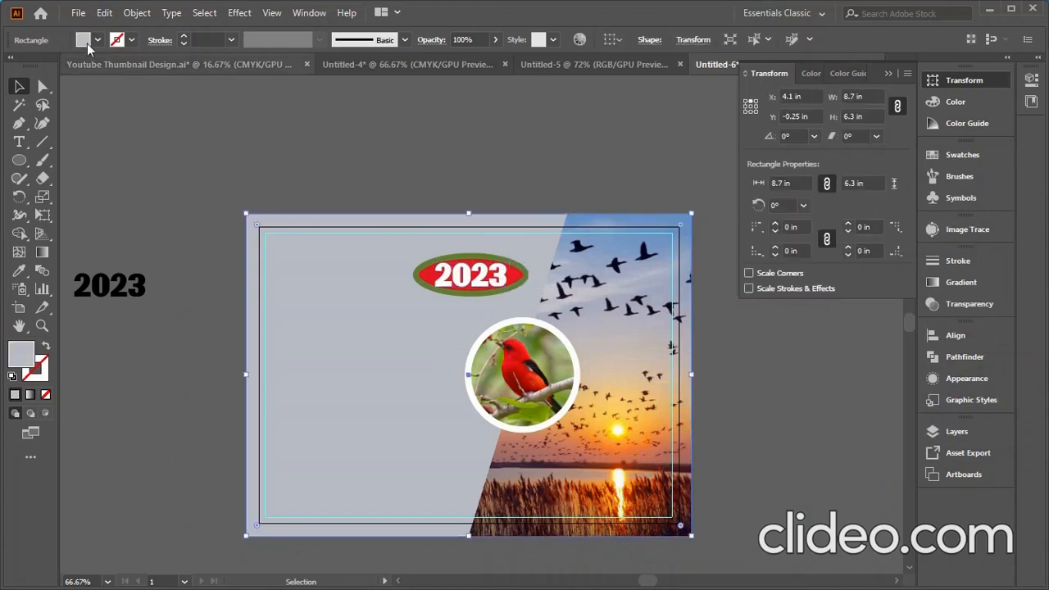
pyautogui.click(137, 13)
pyautogui.moveTo(187, 115)
pyautogui.click(431, 131)
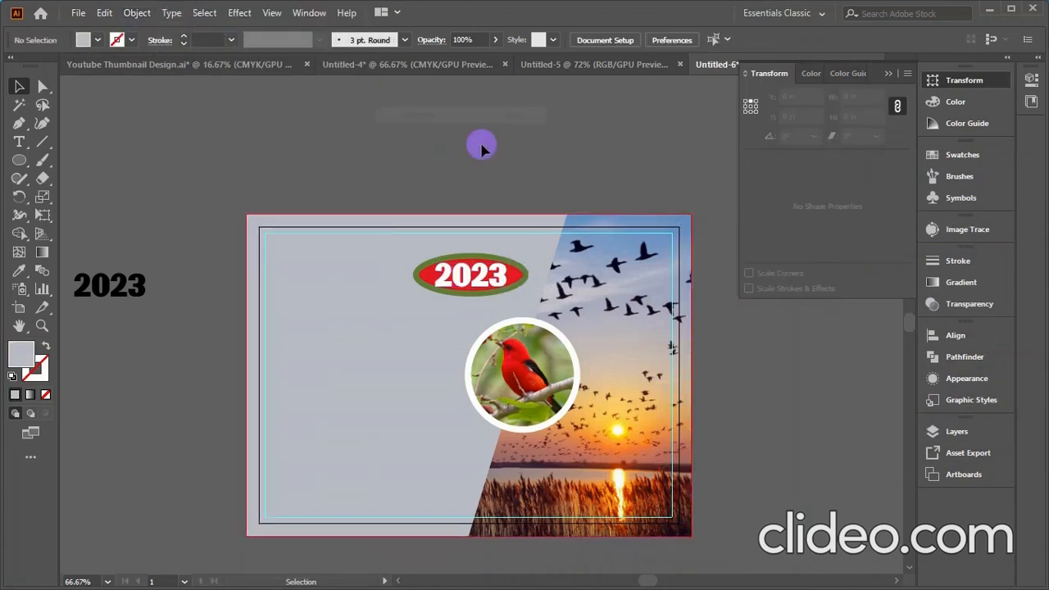
# - Group the 2023 badge parts and move the badge up and right
pyautogui.click(468, 276)
pyautogui.rightClick(464, 282)
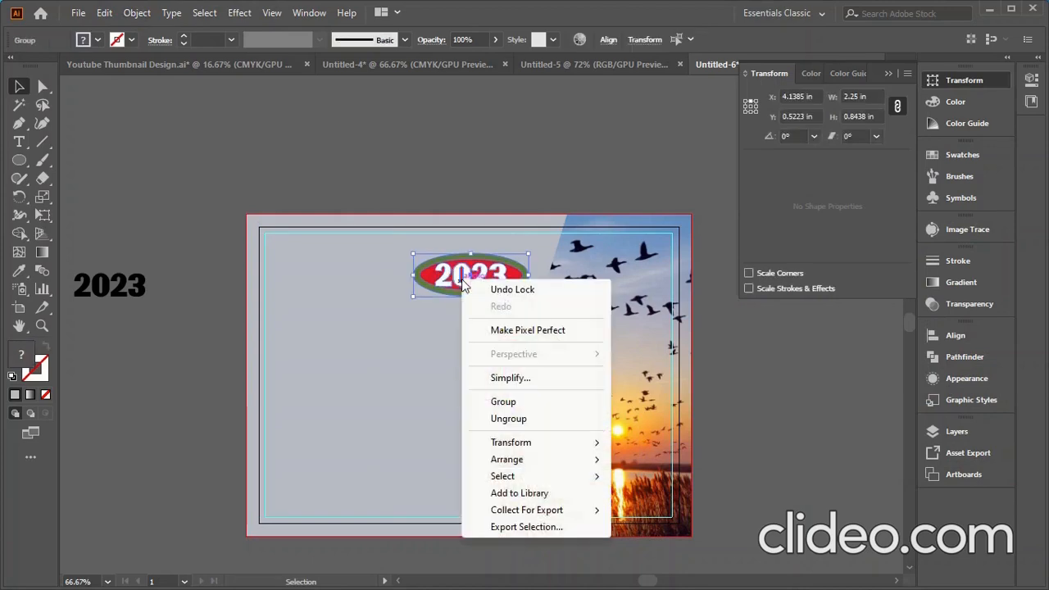
pyautogui.click(509, 402)
pyautogui.click(195, 322)
pyautogui.scroll(1, 431, 306)
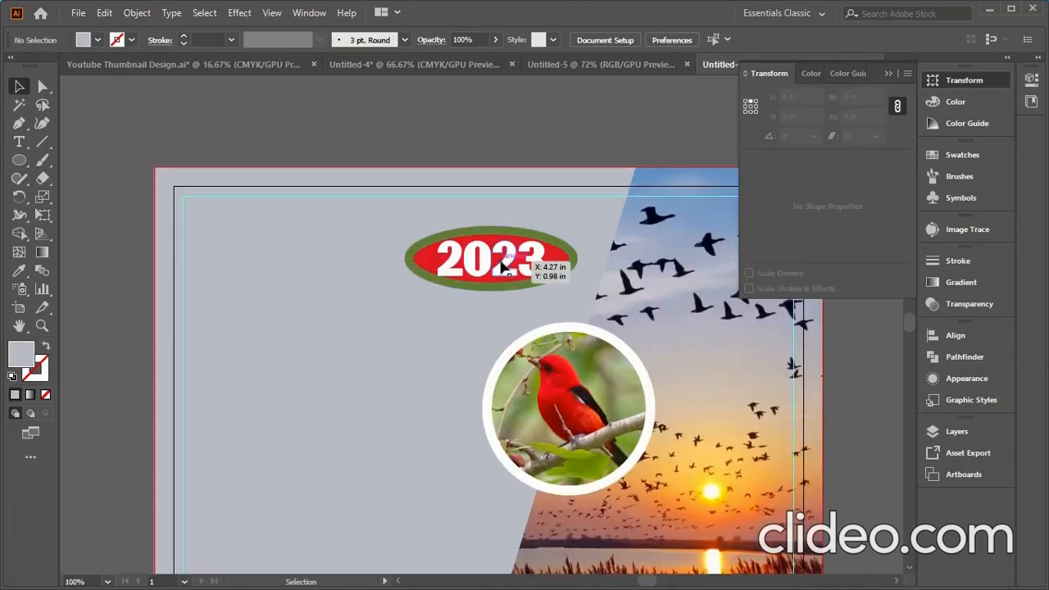
pyautogui.moveTo(505, 265); pyautogui.dragTo(533, 236)
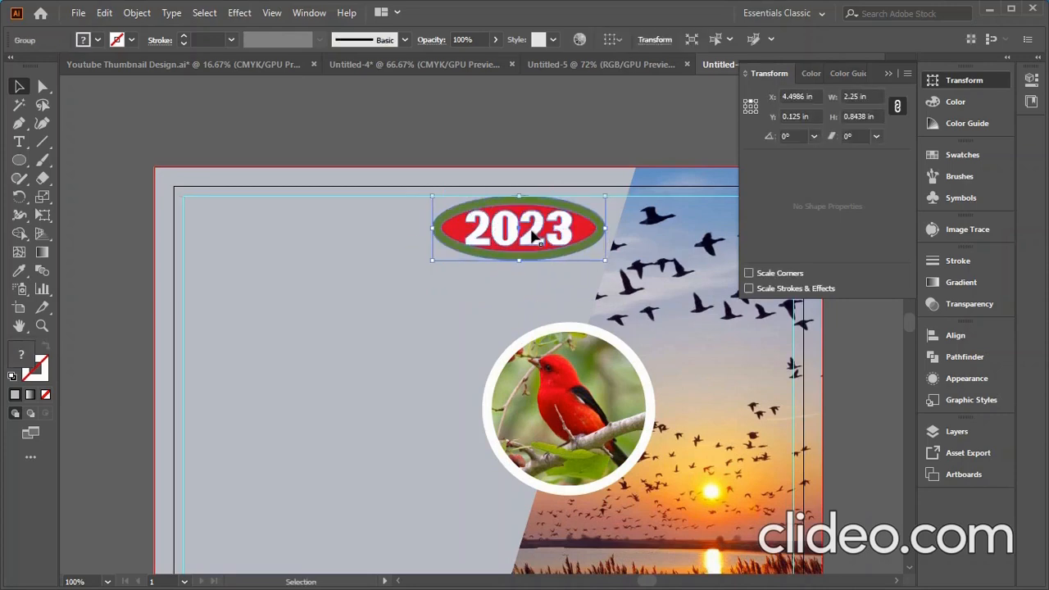
# - Move the logo group from below the artboard into the card's top-left corner
pyautogui.click(434, 124)
pyautogui.scroll(-3, 435, 129)
pyautogui.click(237, 503)
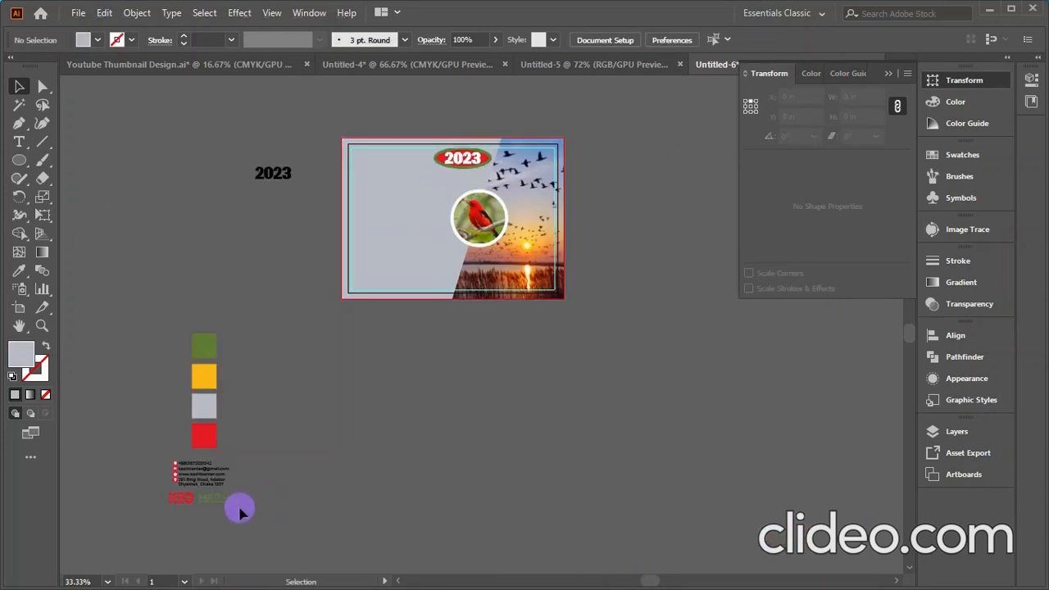
pyautogui.moveTo(229, 503); pyautogui.dragTo(412, 161)
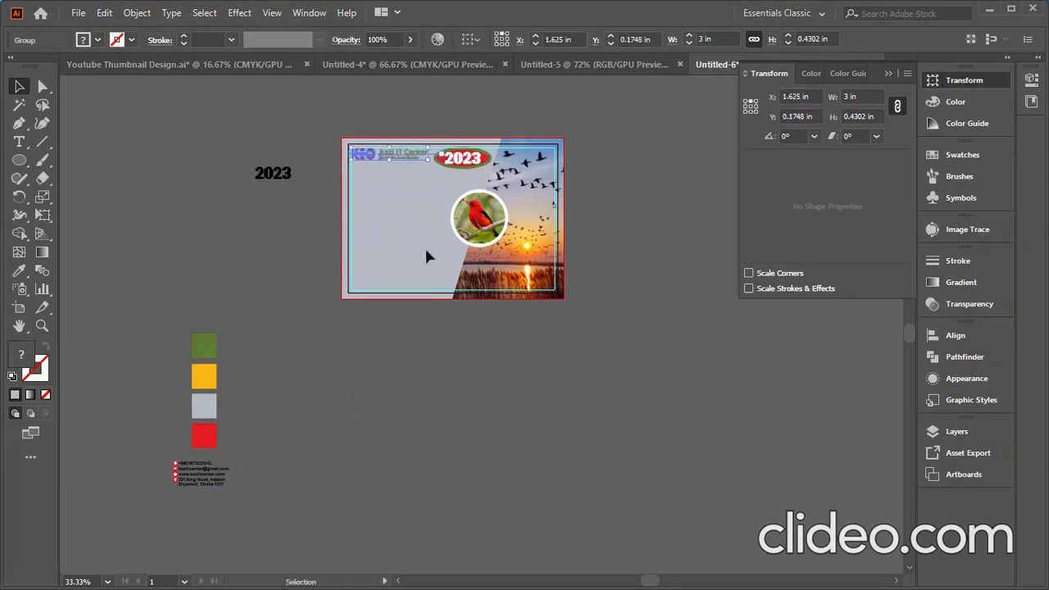
pyautogui.scroll(3, 367, 168)
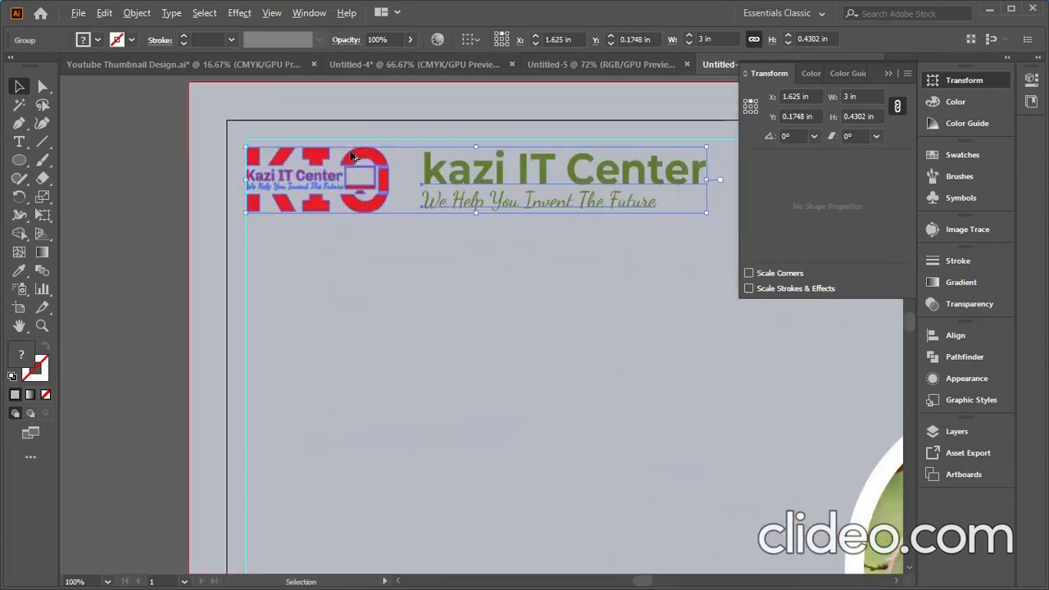
pyautogui.moveTo(342, 174); pyautogui.dragTo(346, 166)
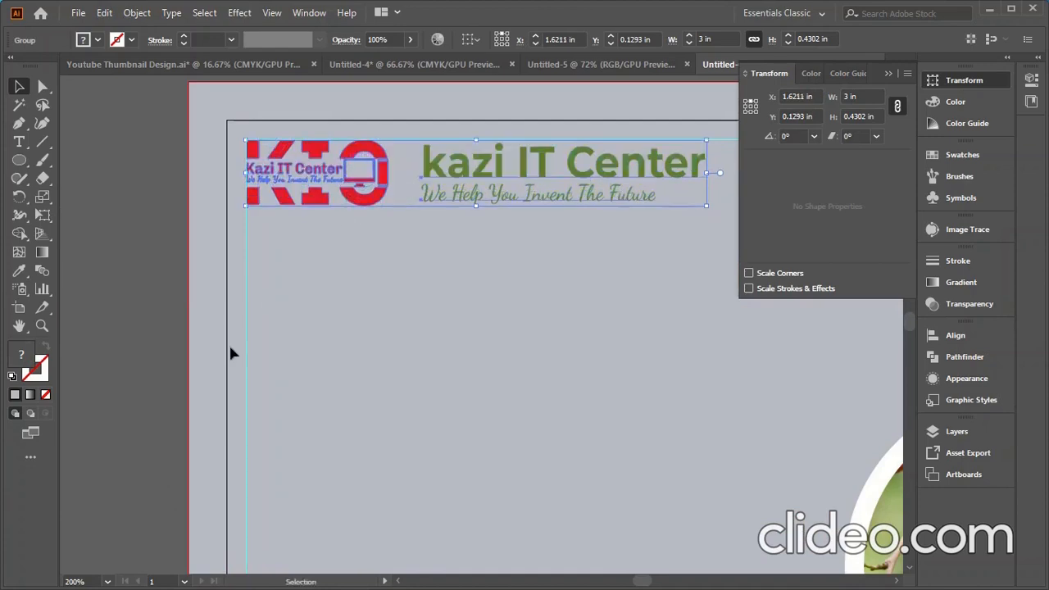
pyautogui.scroll(-3, 229, 354)
pyautogui.scroll(1, 493, 315)
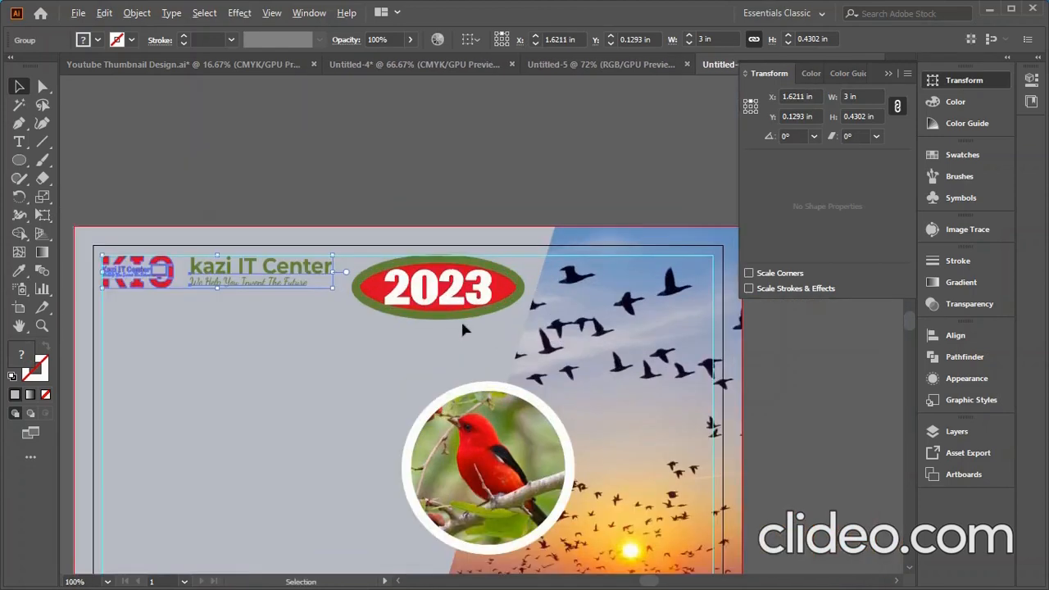
pyautogui.click(503, 160)
pyautogui.scroll(-3, 504, 161)
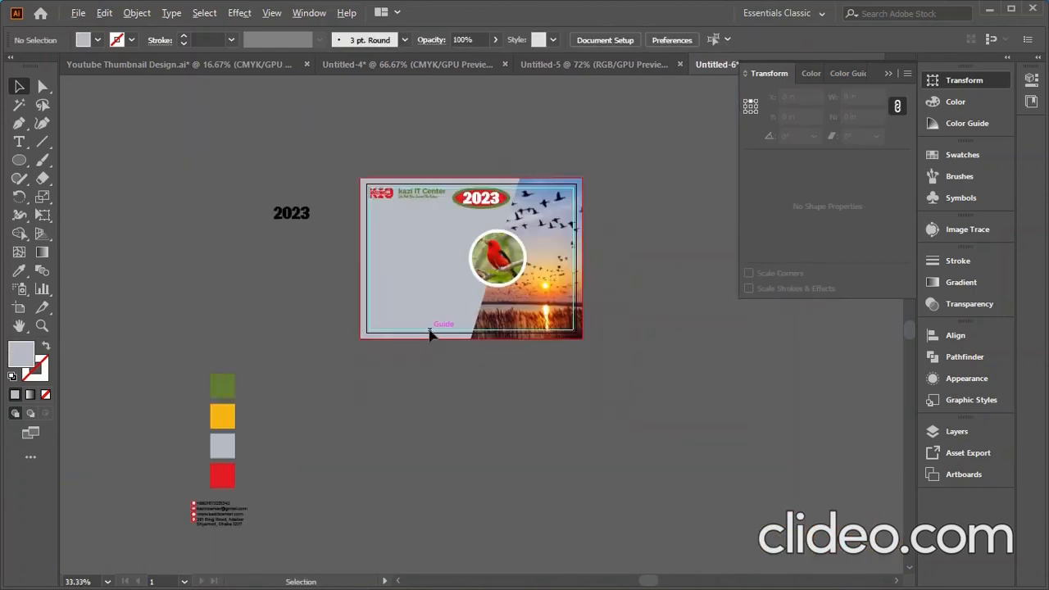
# - Add a JANUARY text line at the artboard's upper left, below the logo
pyautogui.scroll(1, 421, 286)
pyautogui.click(20, 141)
pyautogui.click(362, 189)
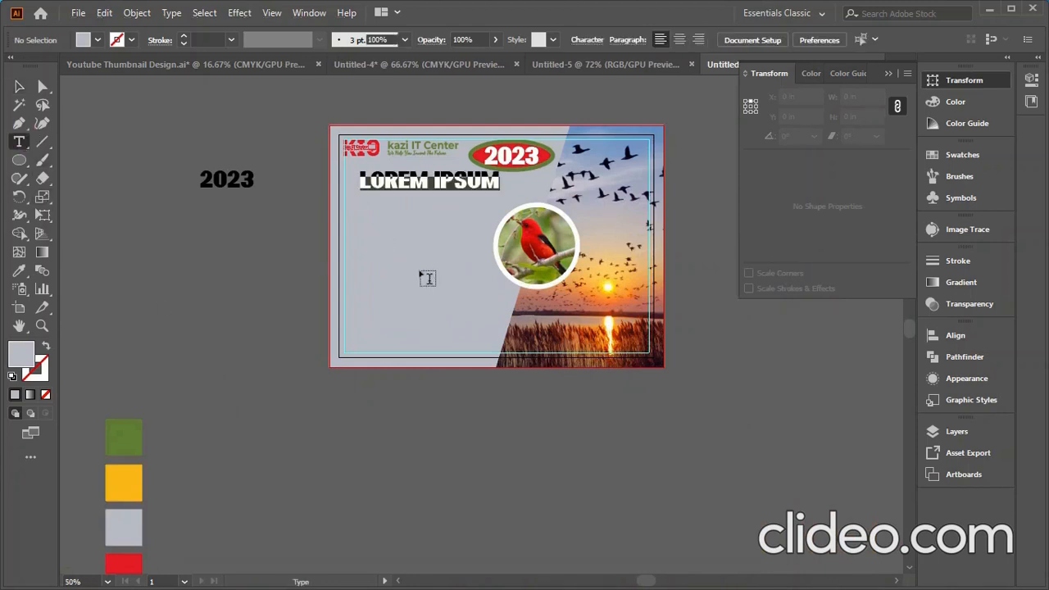
pyautogui.write('JANUARY')
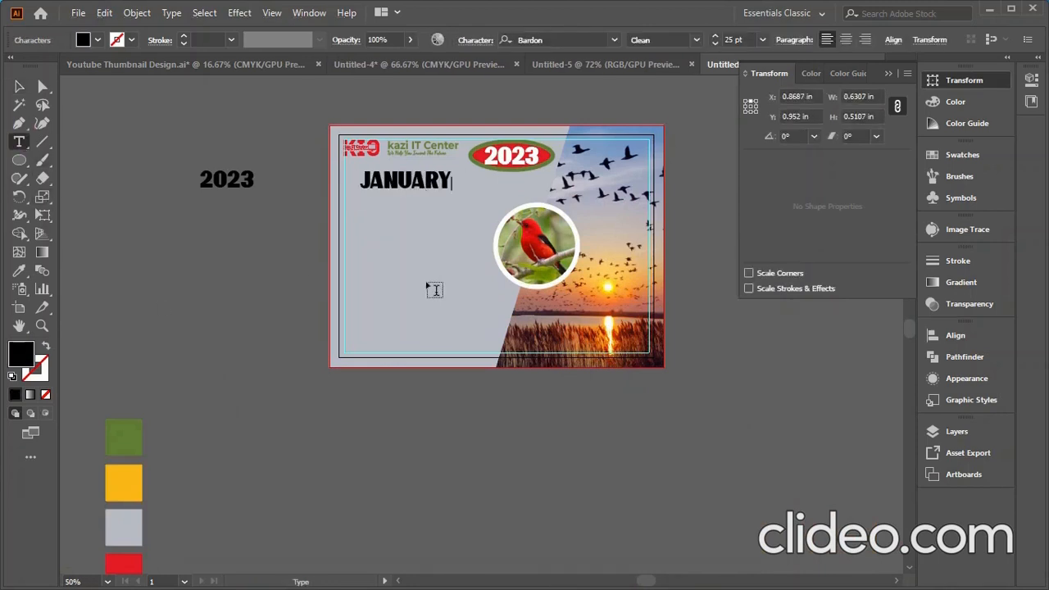
pyautogui.click(20, 86)
# - Set the january text's font family to Nexa Bold
pyautogui.click(614, 39)
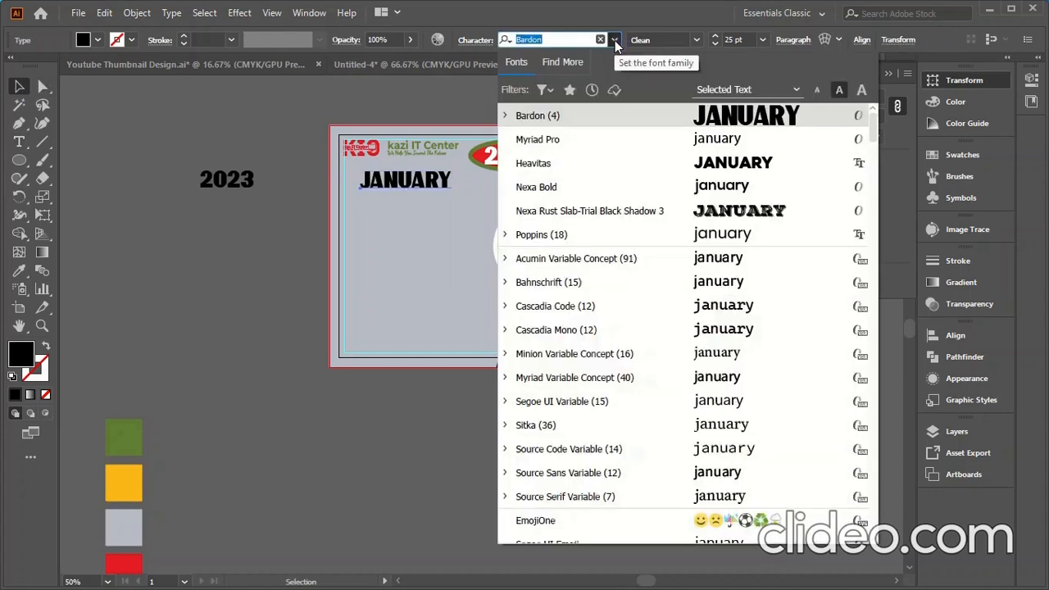
pyautogui.write('ne')
pyautogui.click(587, 138)
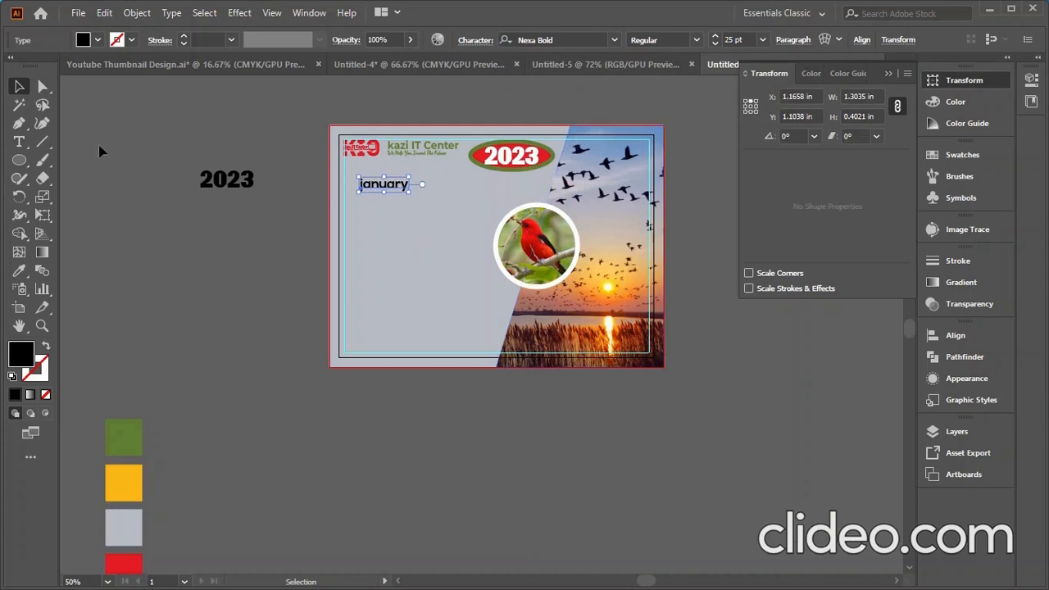
pyautogui.click(153, 163)
pyautogui.click(386, 186)
pyautogui.click(248, 261)
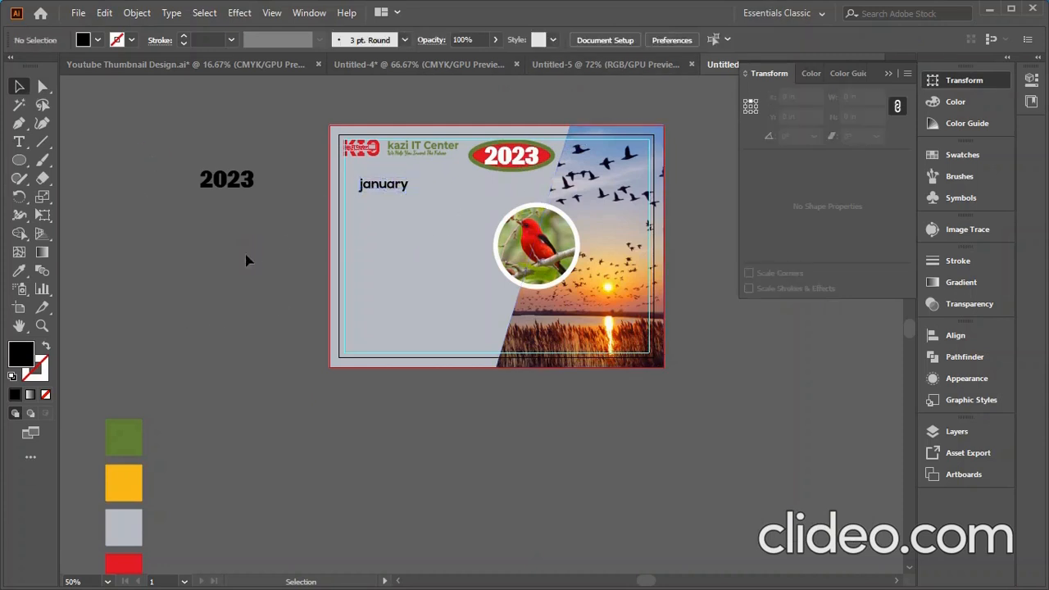
pyautogui.click(19, 161)
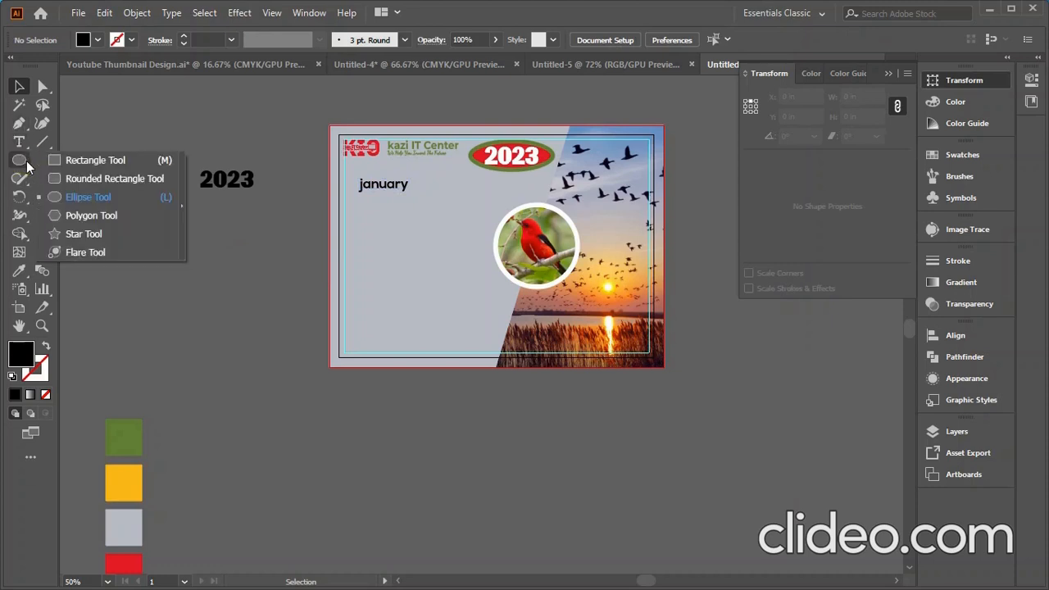
# - Draw a rounded pill over the january text and fill it with the red swatch
pyautogui.click(78, 179)
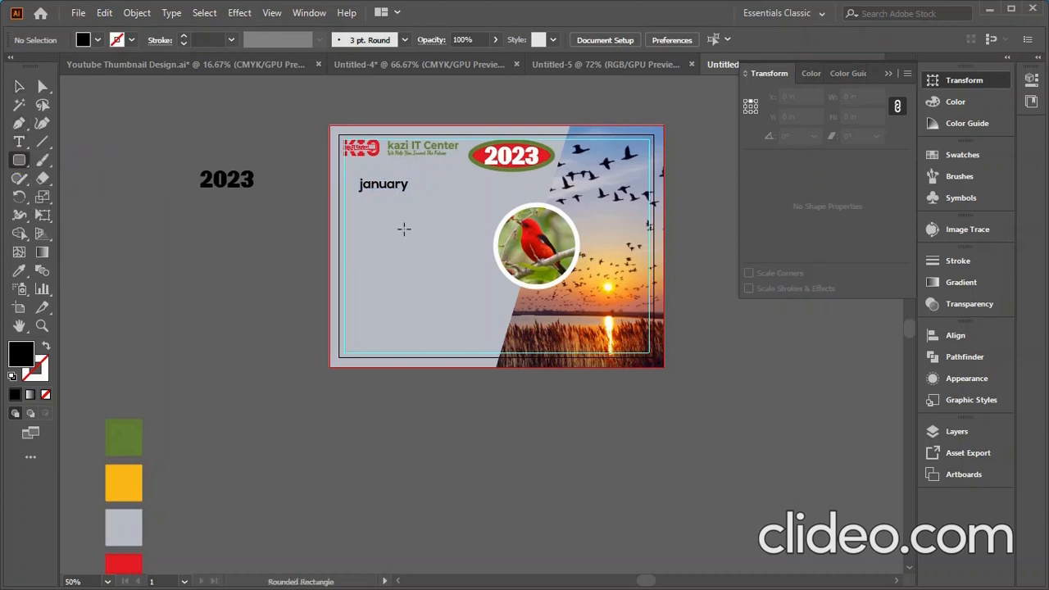
pyautogui.moveTo(355, 181); pyautogui.dragTo(438, 202)
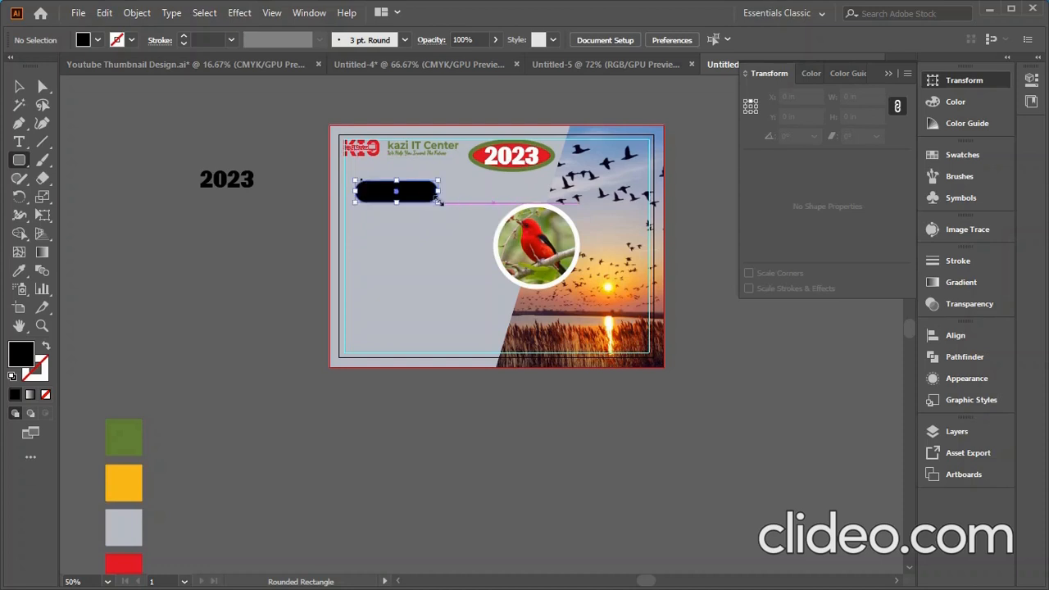
pyautogui.click(18, 87)
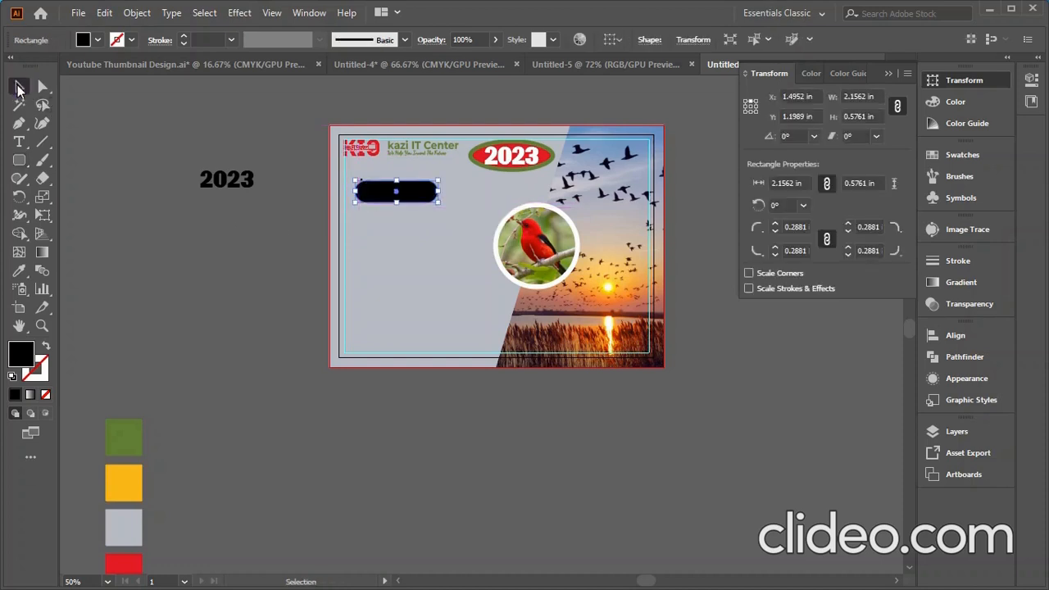
pyautogui.click(19, 272)
pyautogui.scroll(-3, 258, 308)
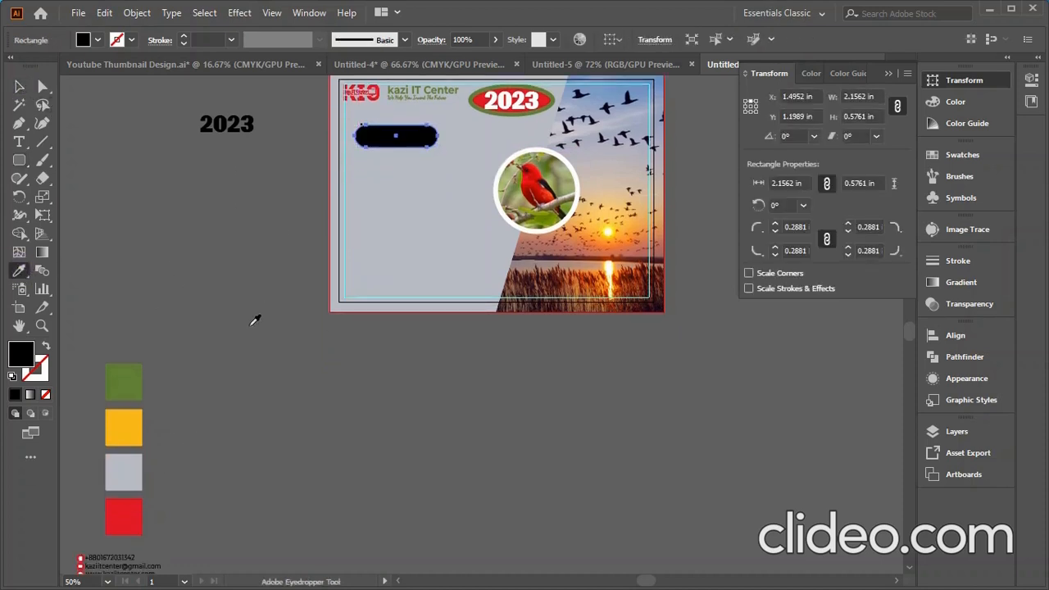
pyautogui.click(134, 512)
pyautogui.click(18, 87)
pyautogui.click(190, 301)
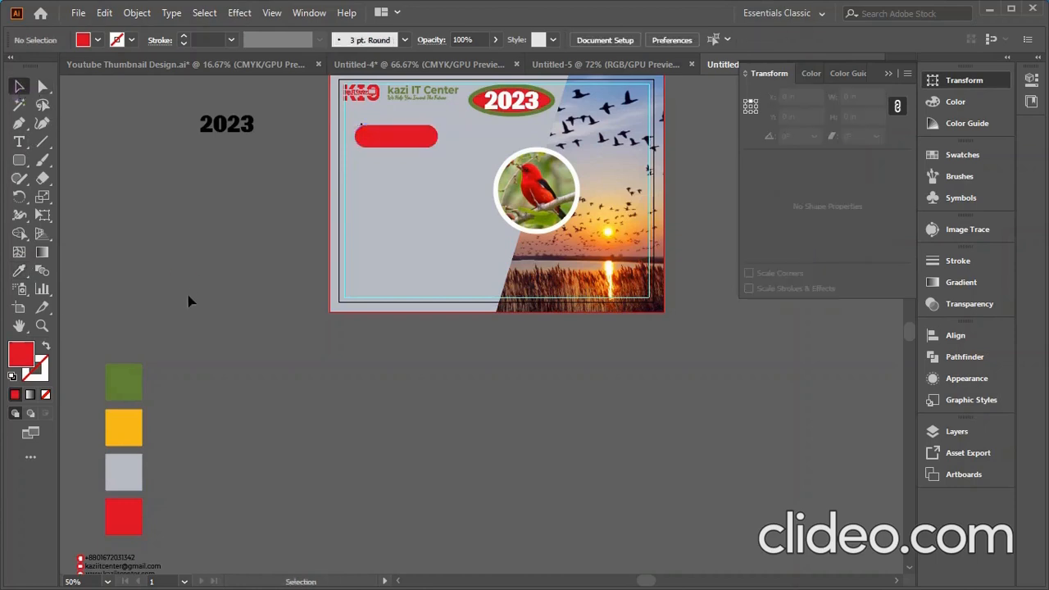
# - Reposition the red pill and bring the january text in front of it
pyautogui.moveTo(414, 138); pyautogui.dragTo(396, 162)
pyautogui.click(396, 137)
pyautogui.rightClick(396, 162)
pyautogui.moveTo(455, 408)
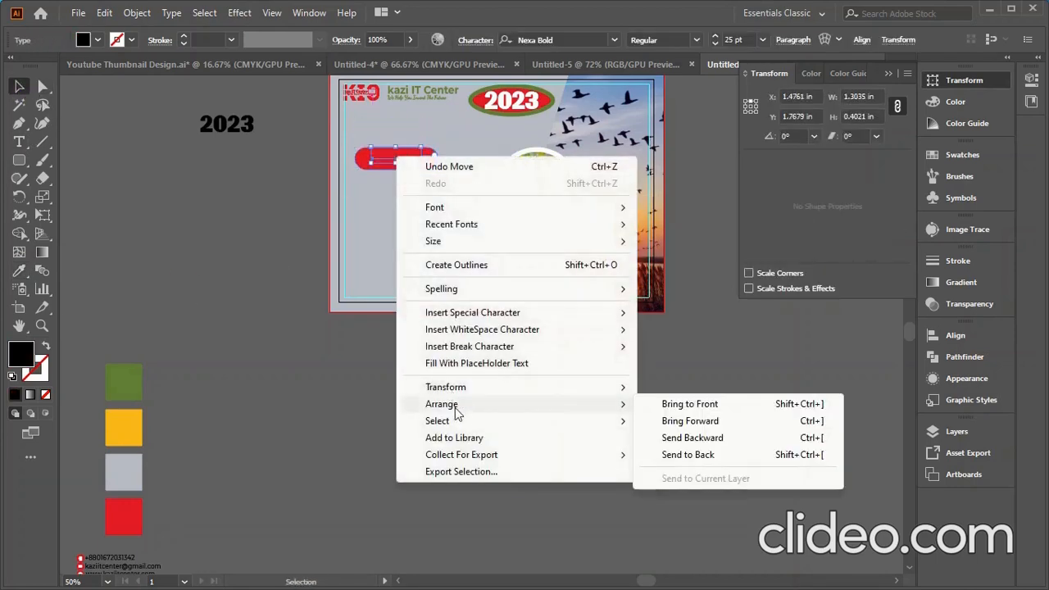
pyautogui.click(693, 405)
pyautogui.click(426, 439)
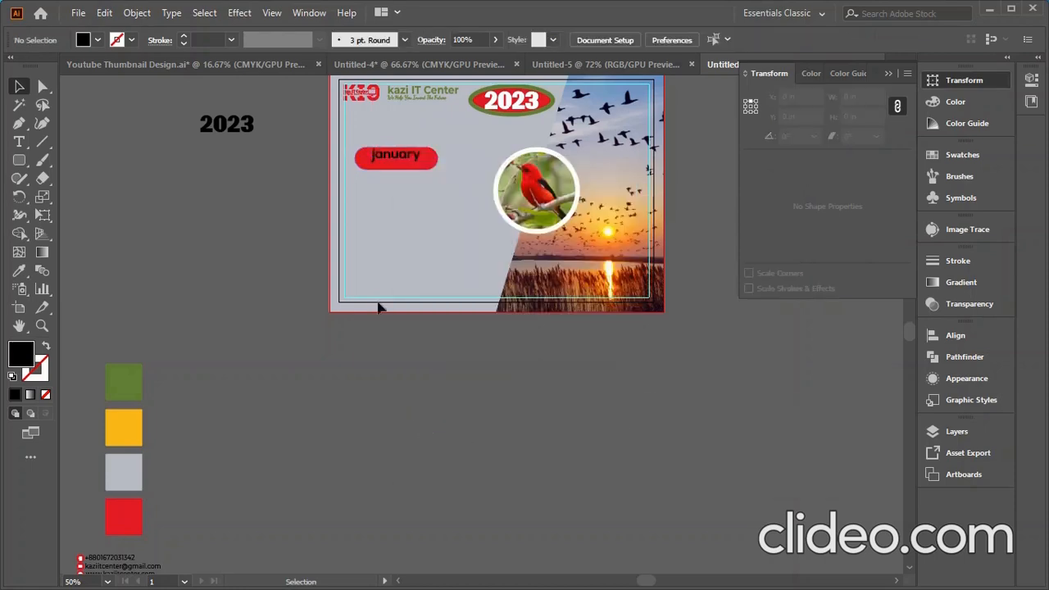
pyautogui.scroll(4, 384, 150)
# - Unlink proportions and size the red pill to 1.5 × 0.5 in
pyautogui.click(461, 196)
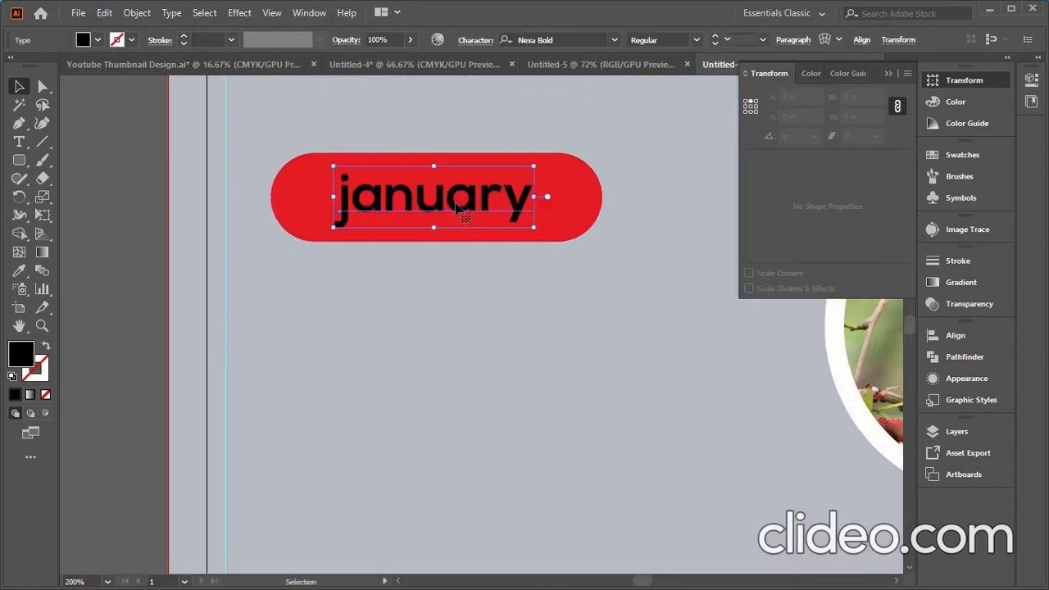
pyautogui.click(586, 206)
pyautogui.scroll(-1, 866, 117)
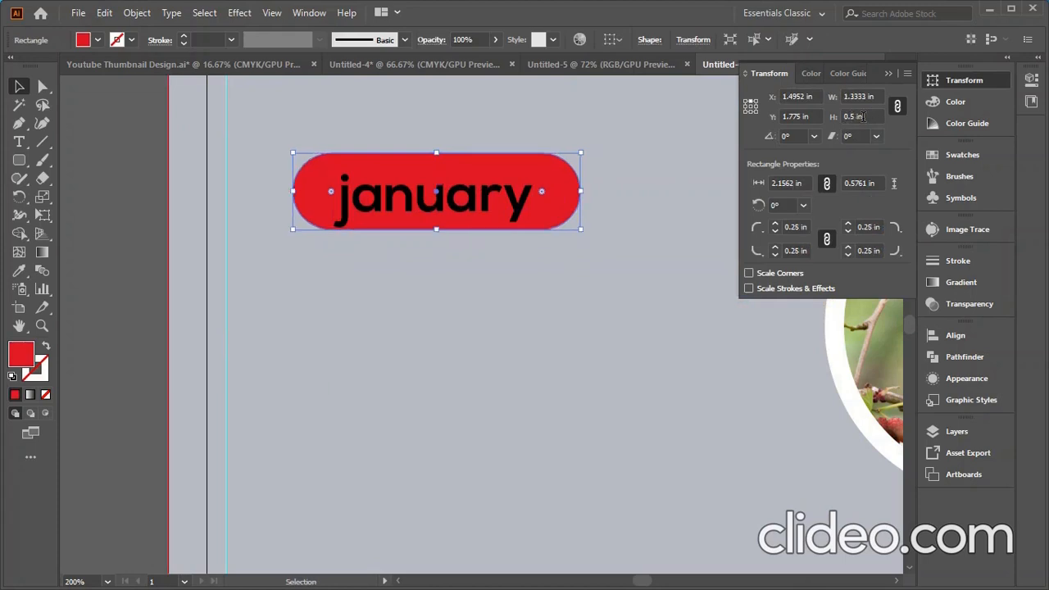
pyautogui.click(897, 107)
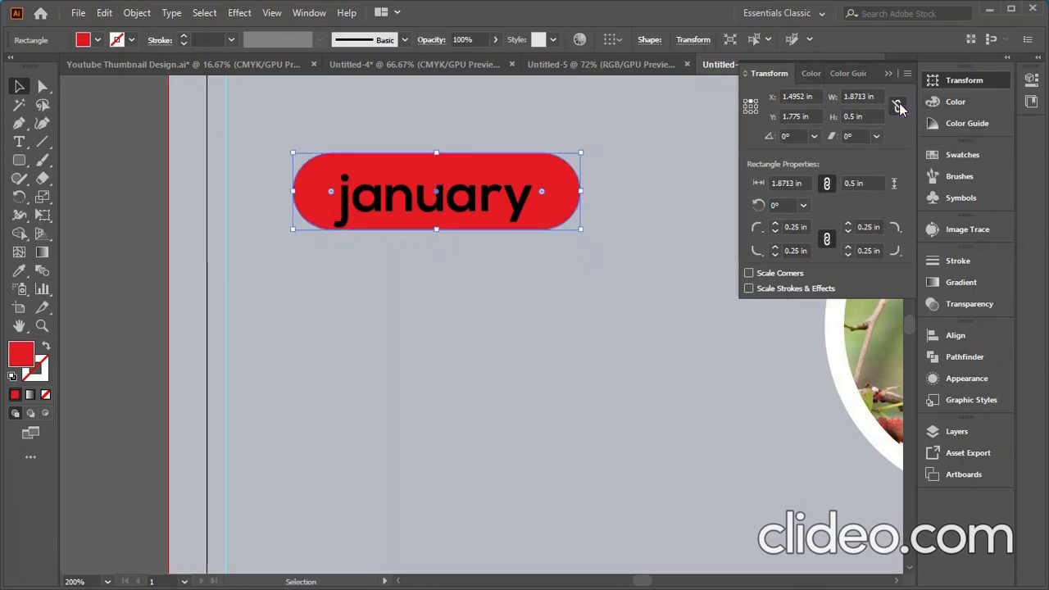
pyautogui.scroll(-1, 863, 96)
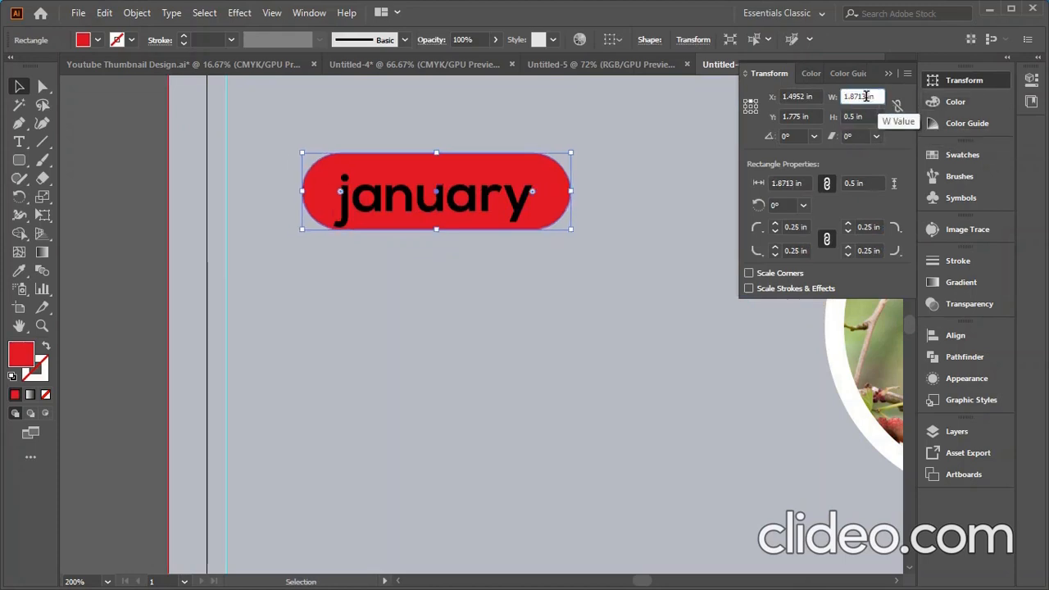
pyautogui.scroll(-1, 863, 96)
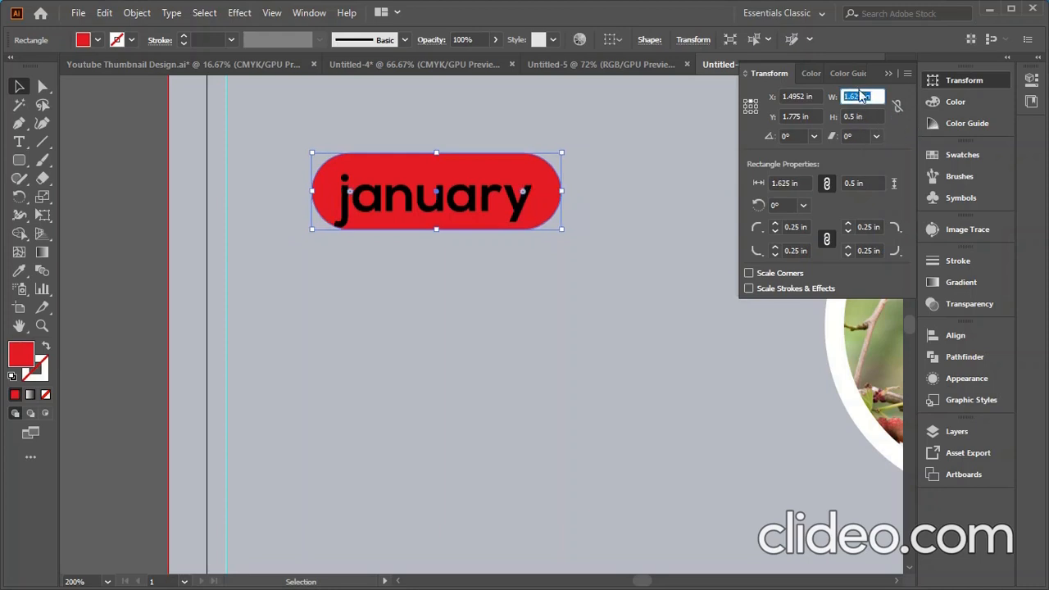
pyautogui.scroll(-1, 860, 96)
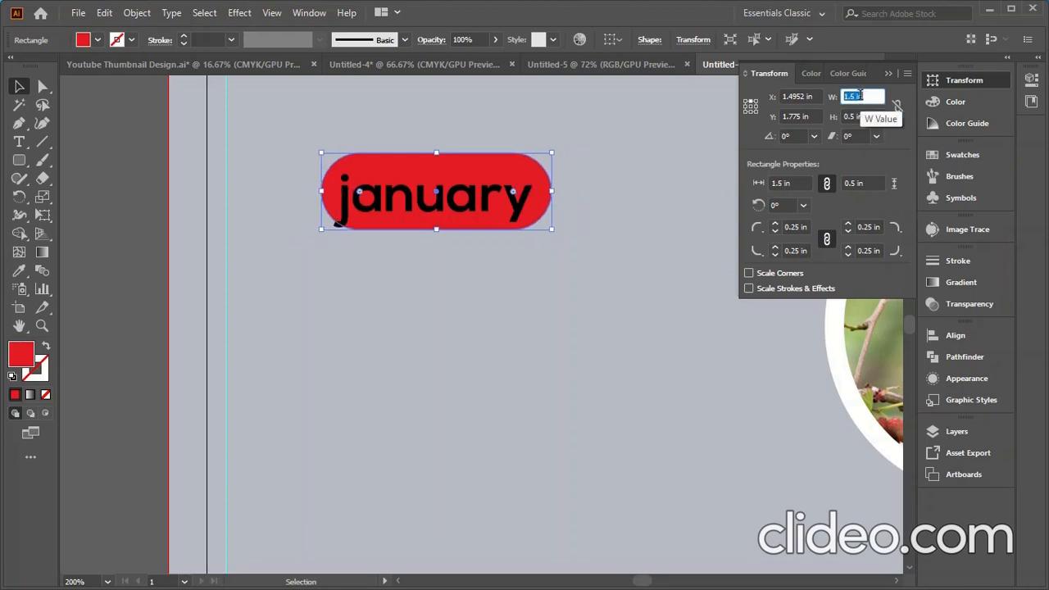
pyautogui.click(509, 346)
# - Place a spare copy of the january text under 2023
pyautogui.click(429, 209)
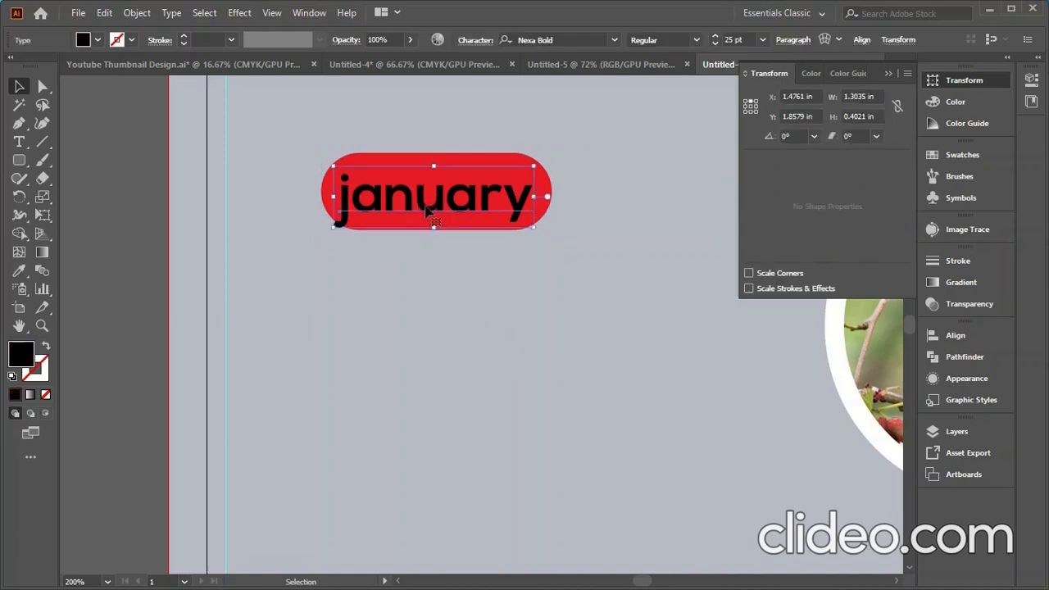
pyautogui.scroll(-3, 428, 212)
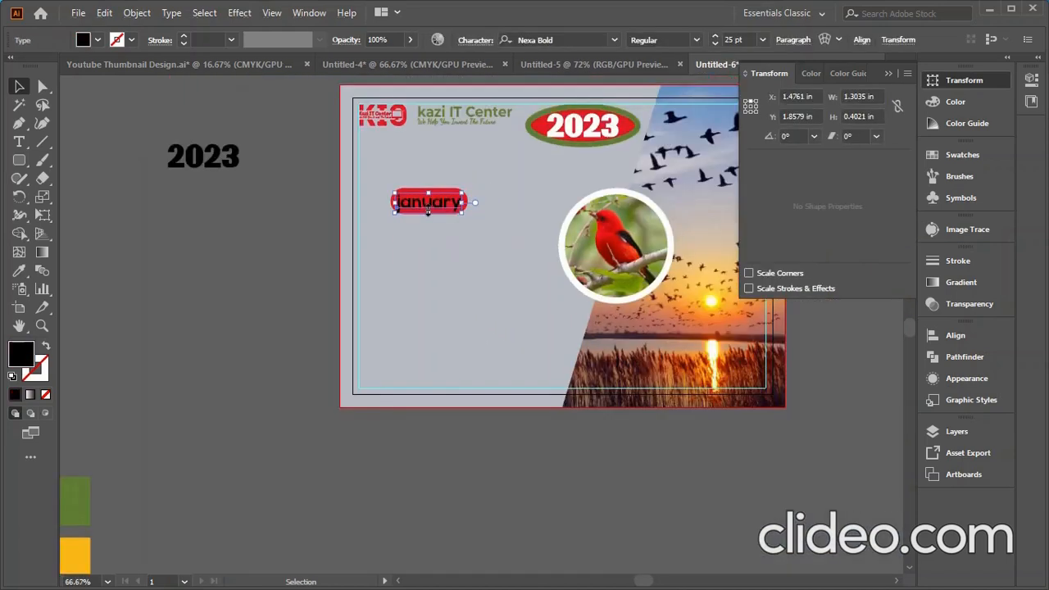
pyautogui.moveTo(428, 209); pyautogui.dragTo(200, 205)
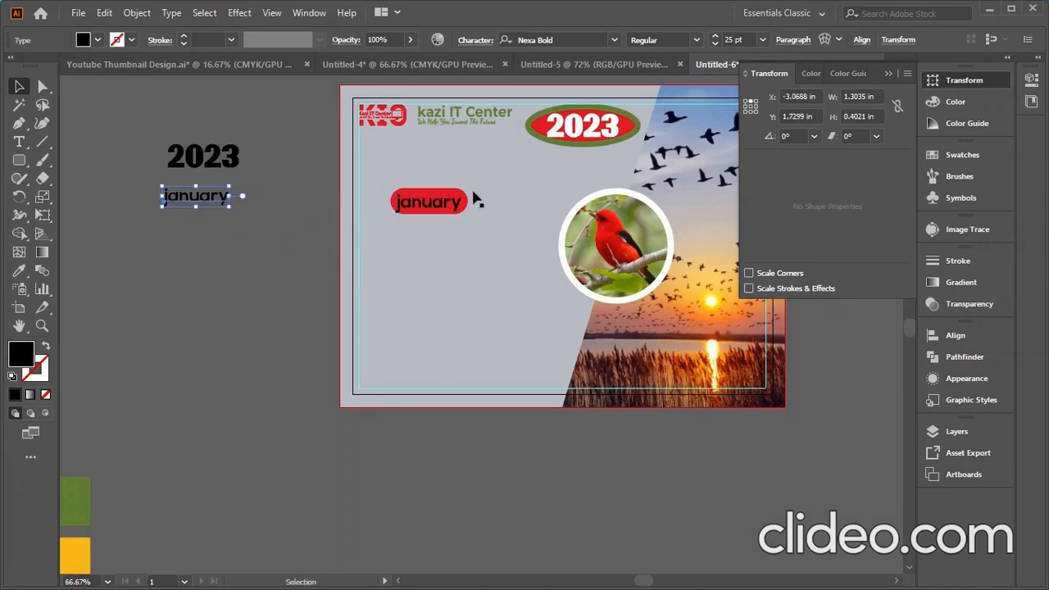
pyautogui.scroll(4, 432, 220)
# - Outline the january lettering and centre it vertically on the red pill
pyautogui.rightClick(425, 155)
pyautogui.click(462, 266)
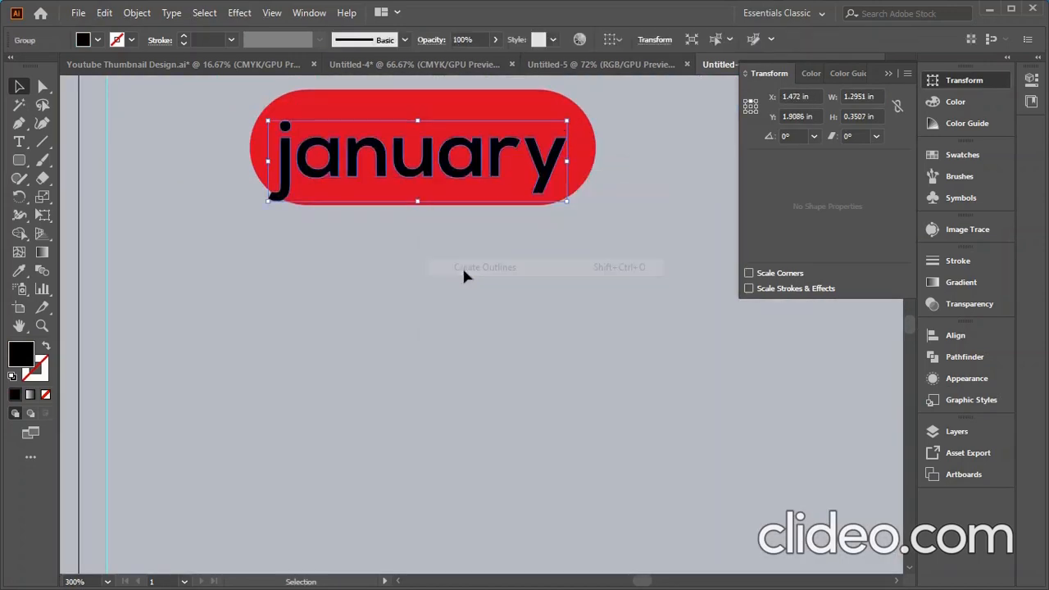
pyautogui.click(361, 291)
pyautogui.click(393, 181)
pyautogui.keyDown('shift'); pyautogui.click(427, 103); pyautogui.keyUp('shift')
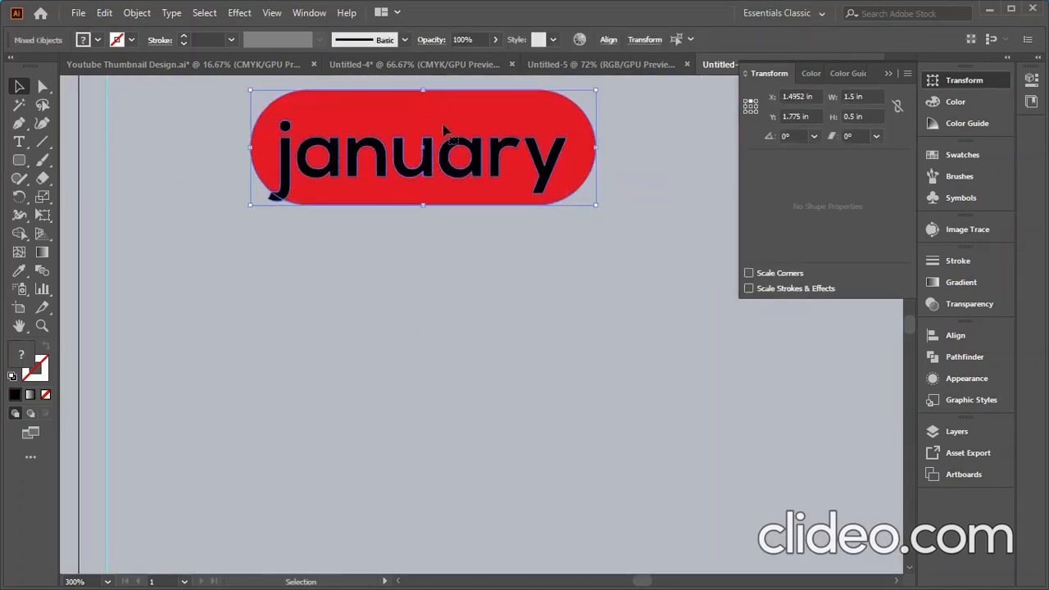
pyautogui.click(607, 39)
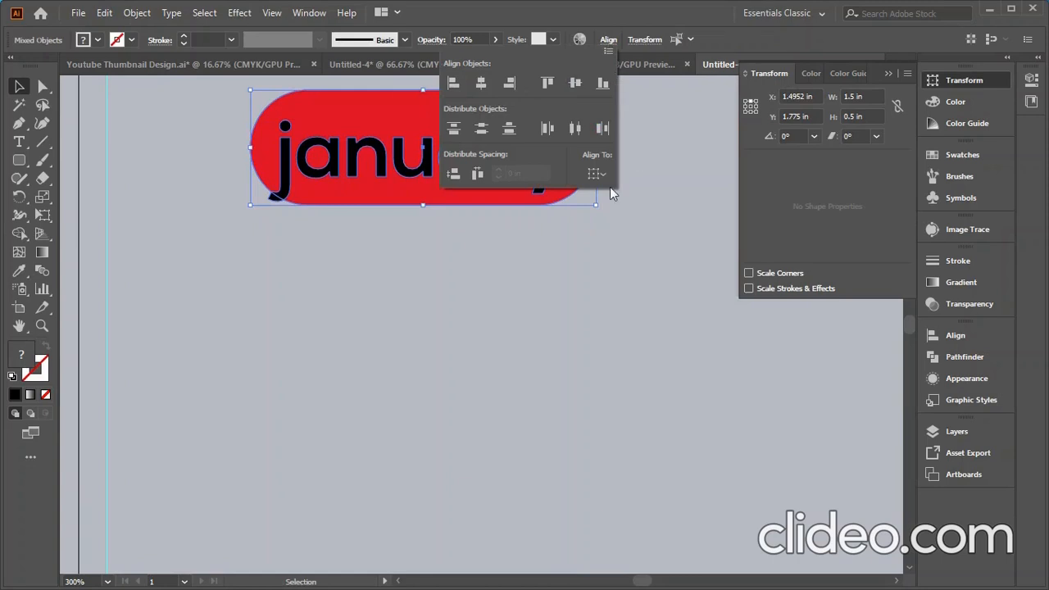
pyautogui.click(576, 82)
pyautogui.click(156, 280)
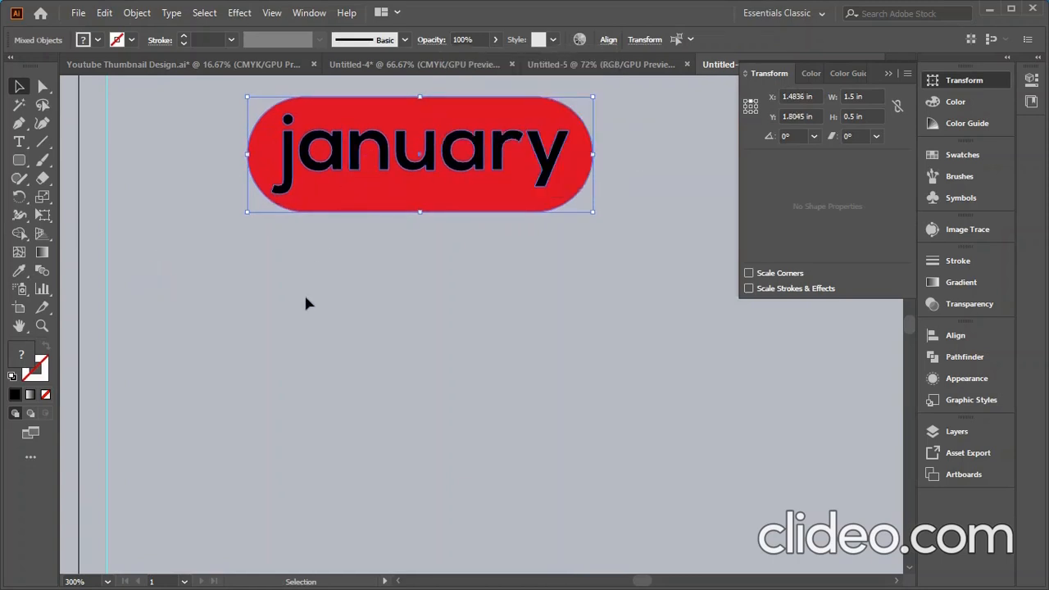
pyautogui.scroll(-3, 299, 300)
pyautogui.click(192, 320)
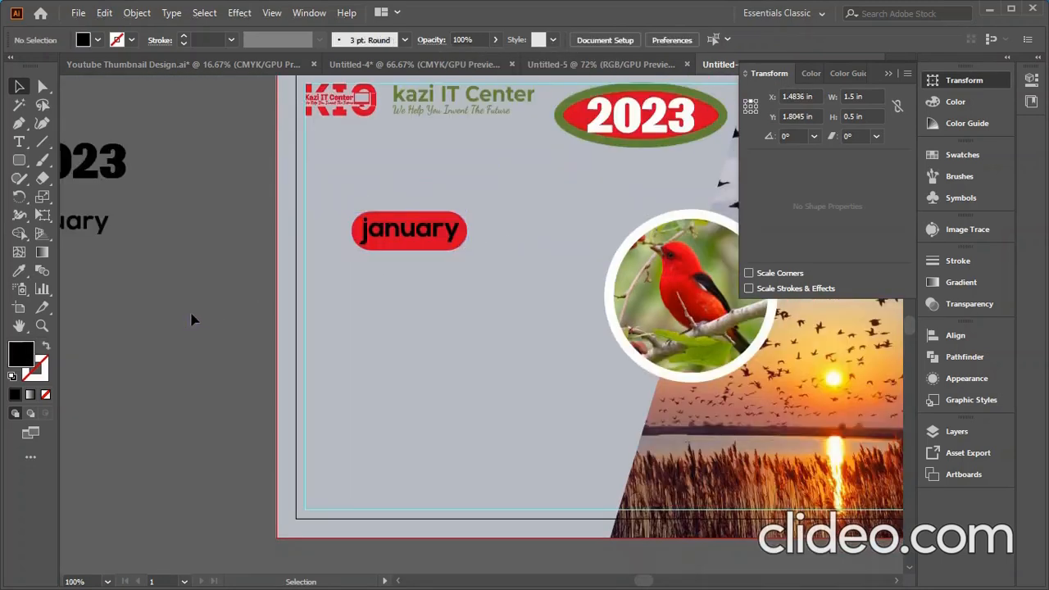
pyautogui.scroll(-1, 464, 300)
# - Change the spare january text beside the artboard to uppercase JANUARY
pyautogui.click(168, 249)
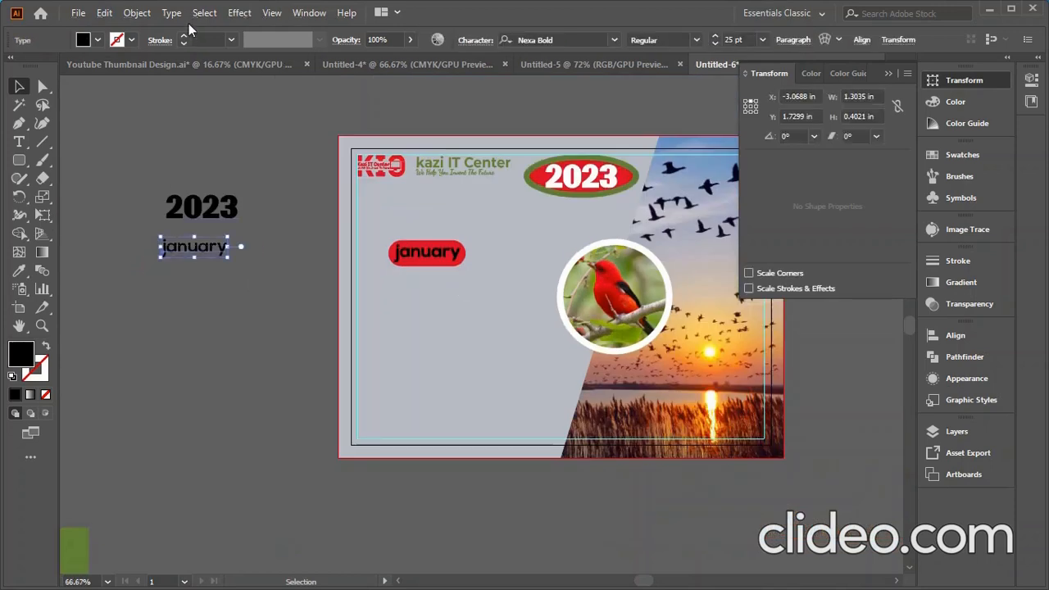
pyautogui.click(171, 13)
pyautogui.moveTo(215, 255)
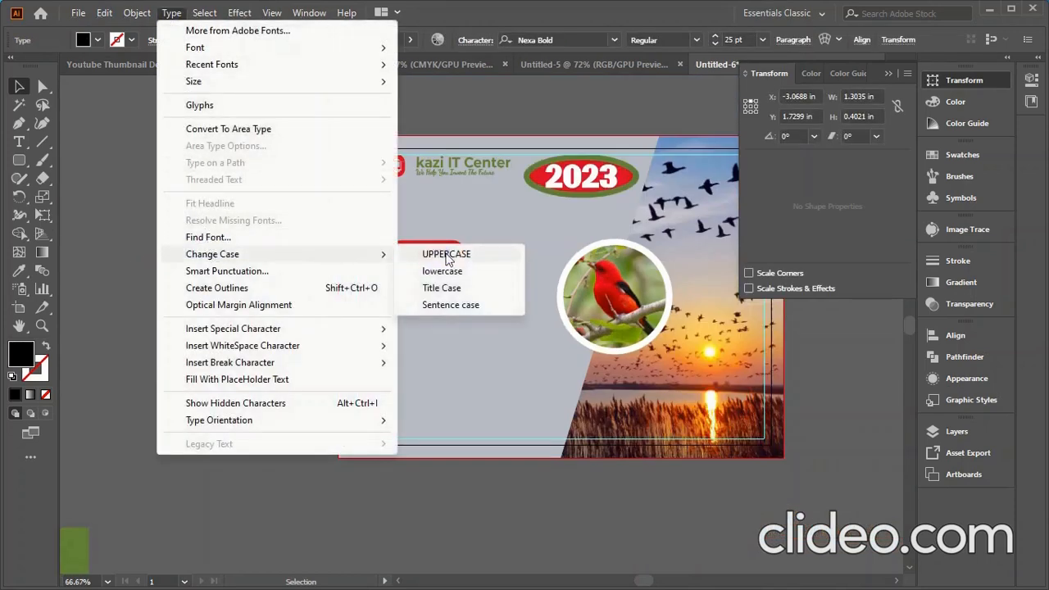
pyautogui.click(447, 254)
pyautogui.click(211, 336)
# - Move the lowercase outlined january off the pill and place uppercase JANUARY on it
pyautogui.scroll(3, 432, 261)
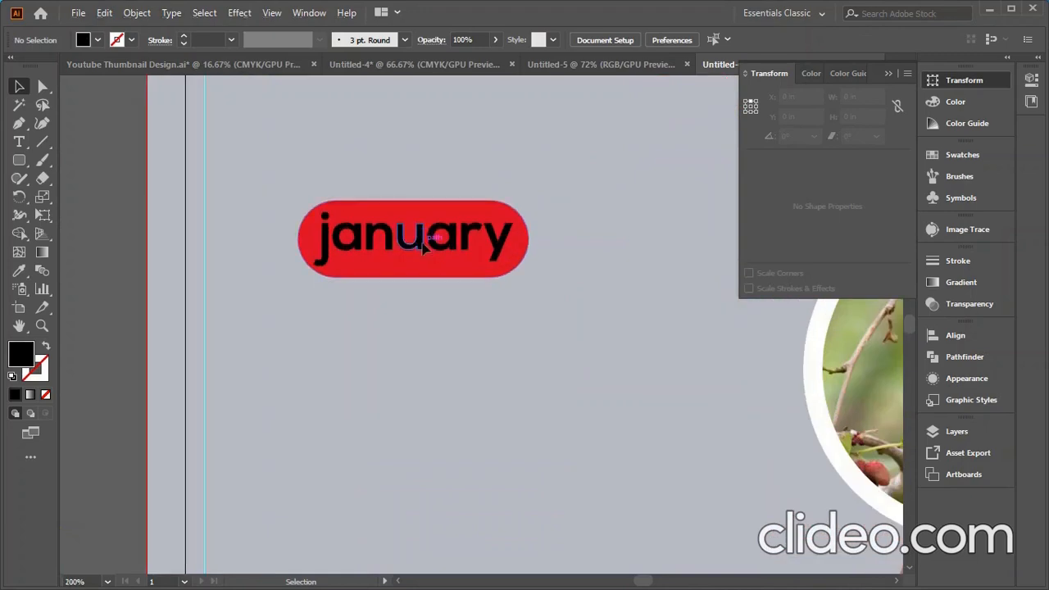
pyautogui.click(424, 249)
pyautogui.moveTo(419, 244); pyautogui.dragTo(131, 282)
pyautogui.scroll(-3, 484, 313)
pyautogui.click(244, 282)
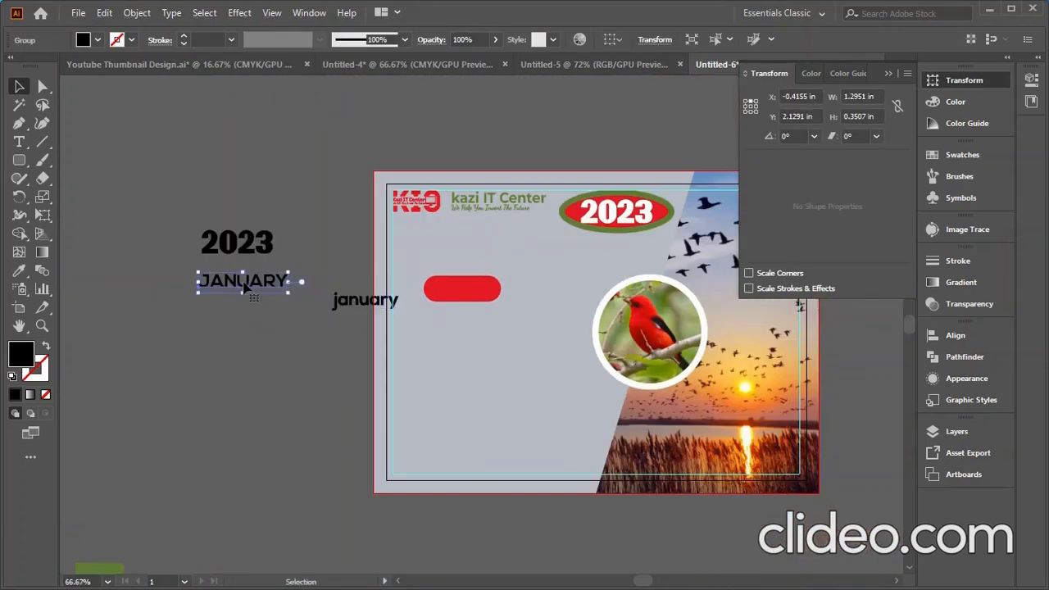
pyautogui.moveTo(245, 287); pyautogui.dragTo(470, 293)
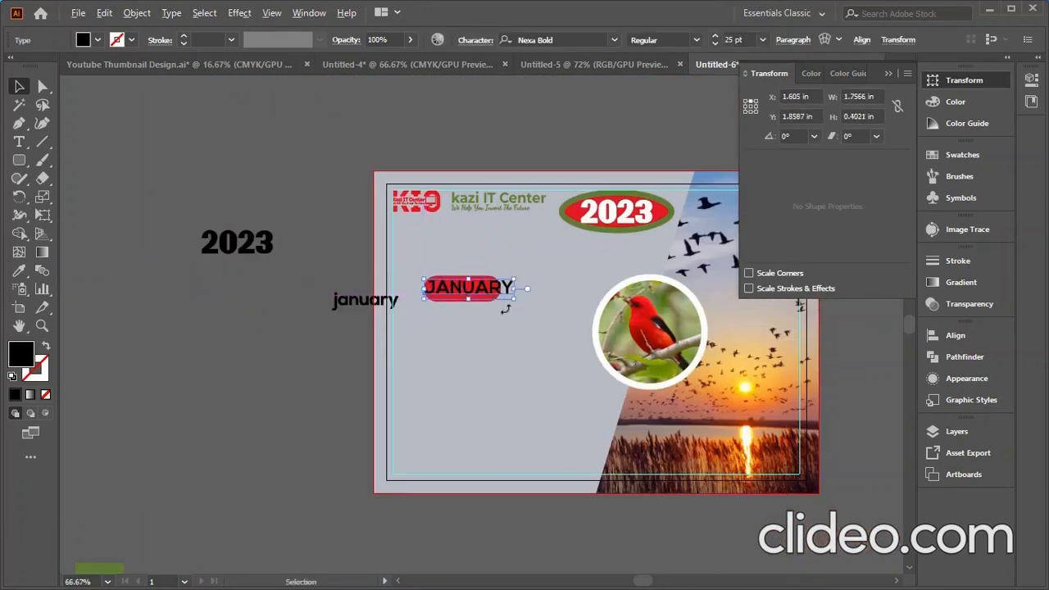
pyautogui.scroll(3, 496, 312)
pyautogui.scroll(-4, 728, 44)
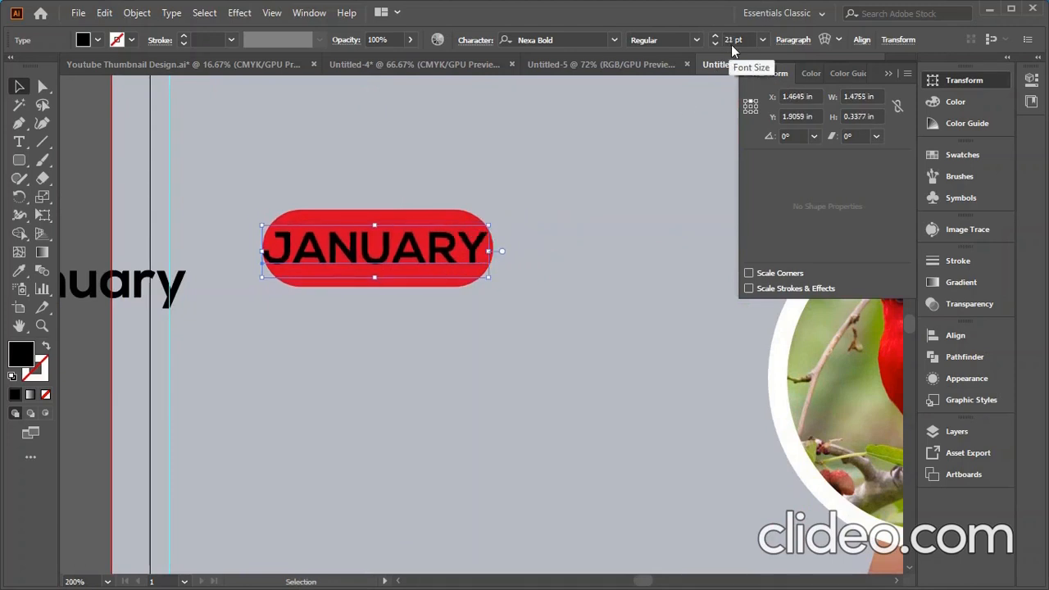
pyautogui.scroll(-1, 731, 44)
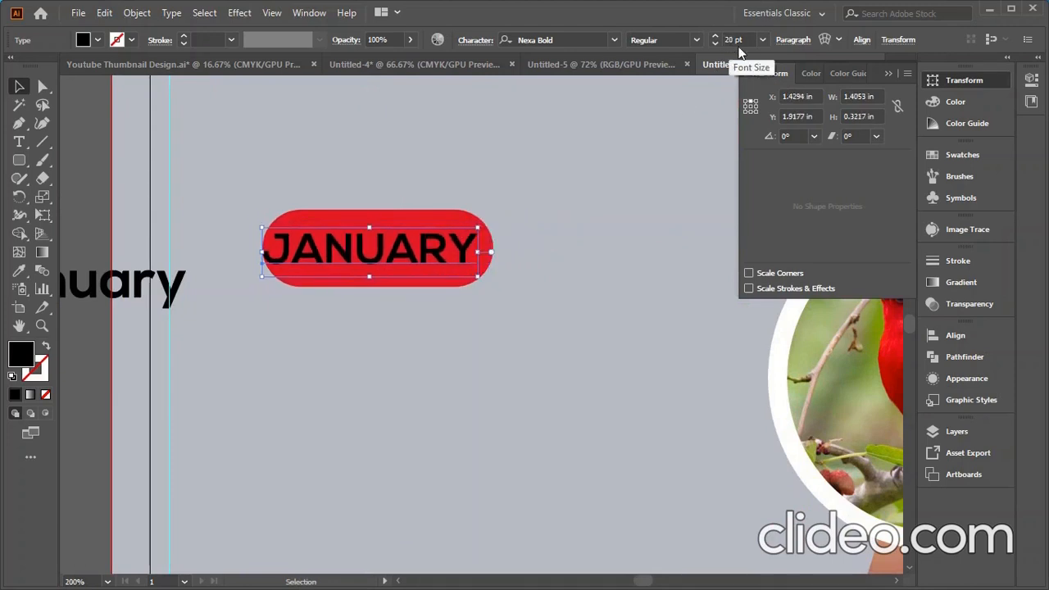
# - Place a copy of the JANUARY lettering under the 2023 text
pyautogui.rightClick(366, 264)
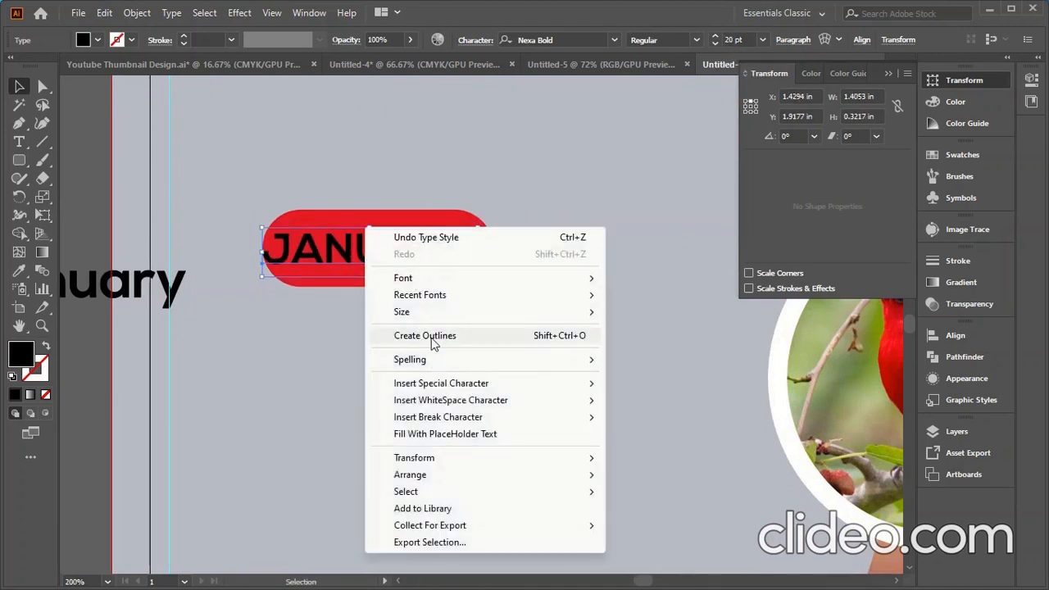
pyautogui.click(445, 173)
pyautogui.scroll(-3, 459, 181)
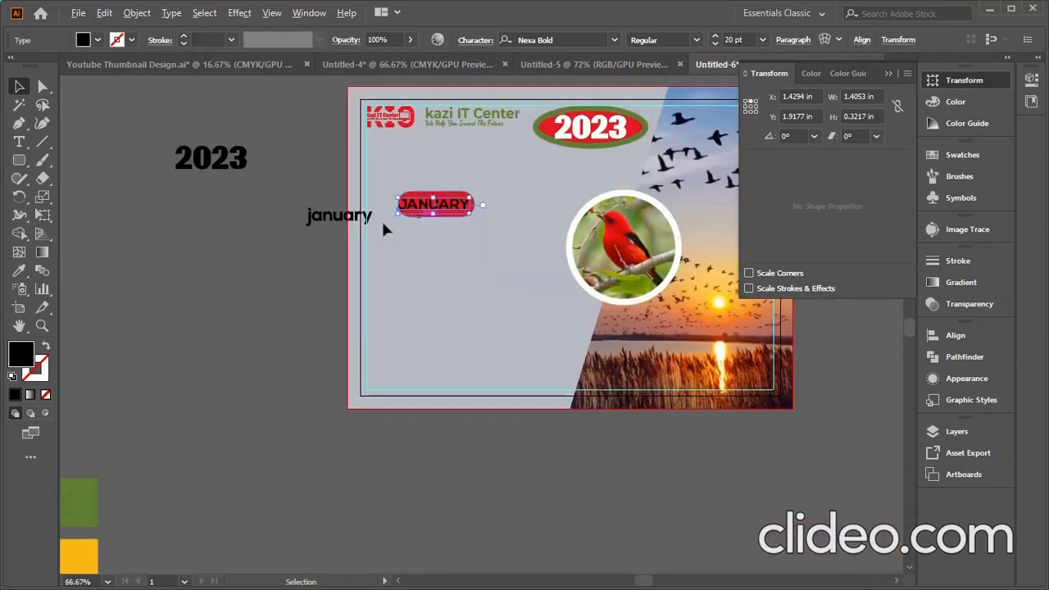
pyautogui.click(311, 226)
pyautogui.moveTo(311, 232); pyautogui.dragTo(200, 198)
# - Convert the JANUARY text on the pill to outlines
pyautogui.click(446, 206)
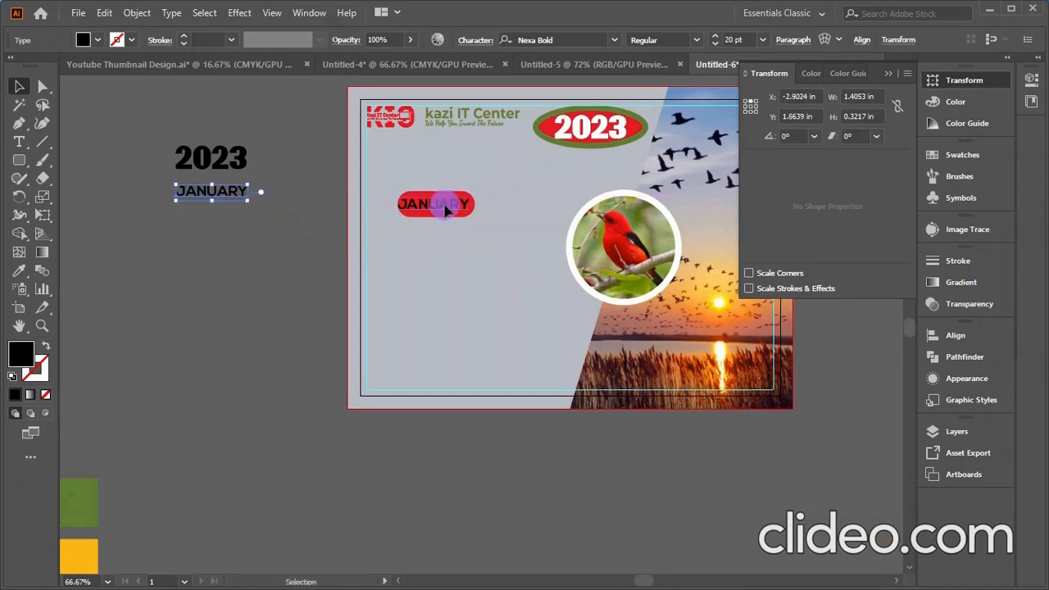
pyautogui.scroll(2, 446, 212)
pyautogui.rightClick(445, 206)
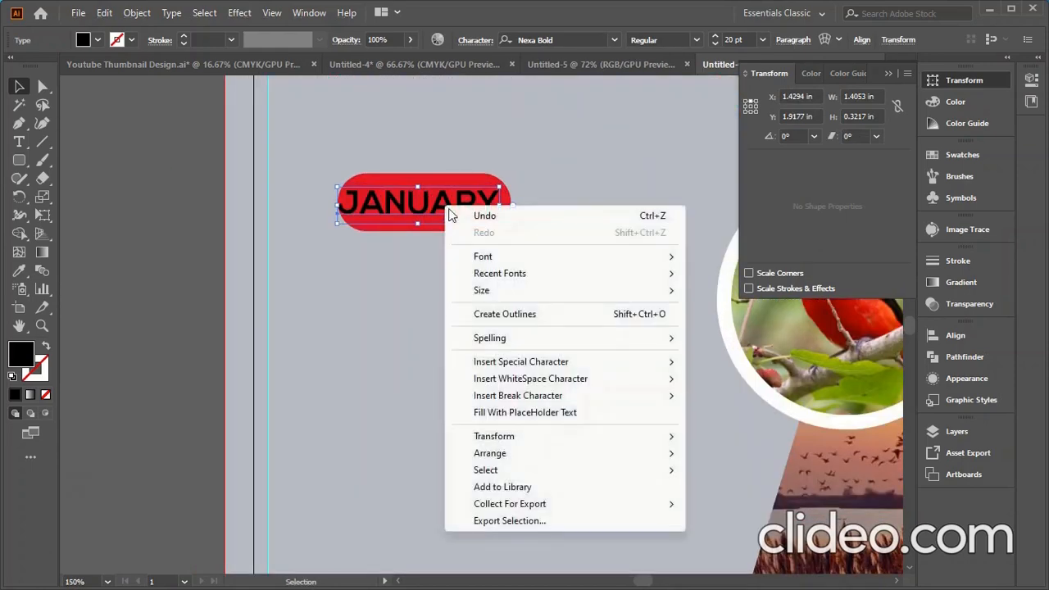
pyautogui.moveTo(492, 290)
pyautogui.click(502, 312)
pyautogui.click(166, 311)
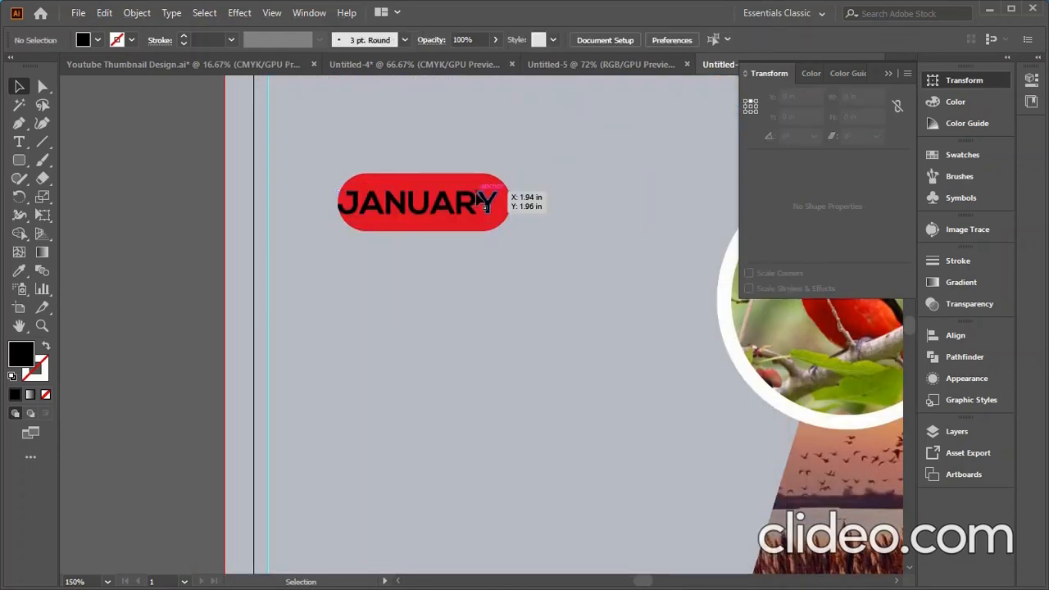
# - Centre the outlined JANUARY horizontally and vertically on the red pill
pyautogui.click(453, 203)
pyautogui.keyDown('shift'); pyautogui.click(413, 197); pyautogui.keyUp('shift')
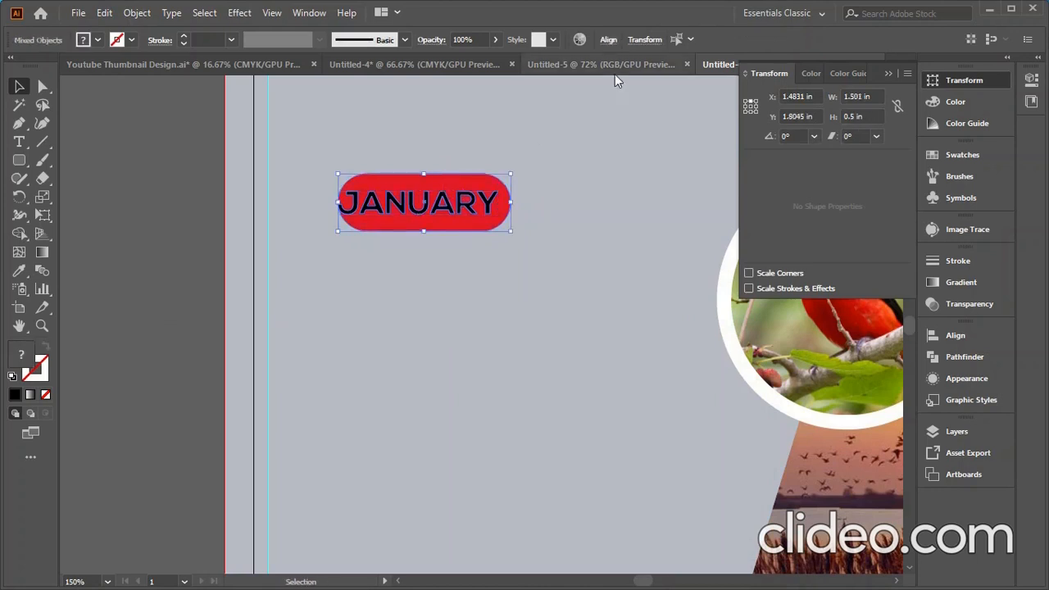
pyautogui.click(606, 40)
pyautogui.click(483, 84)
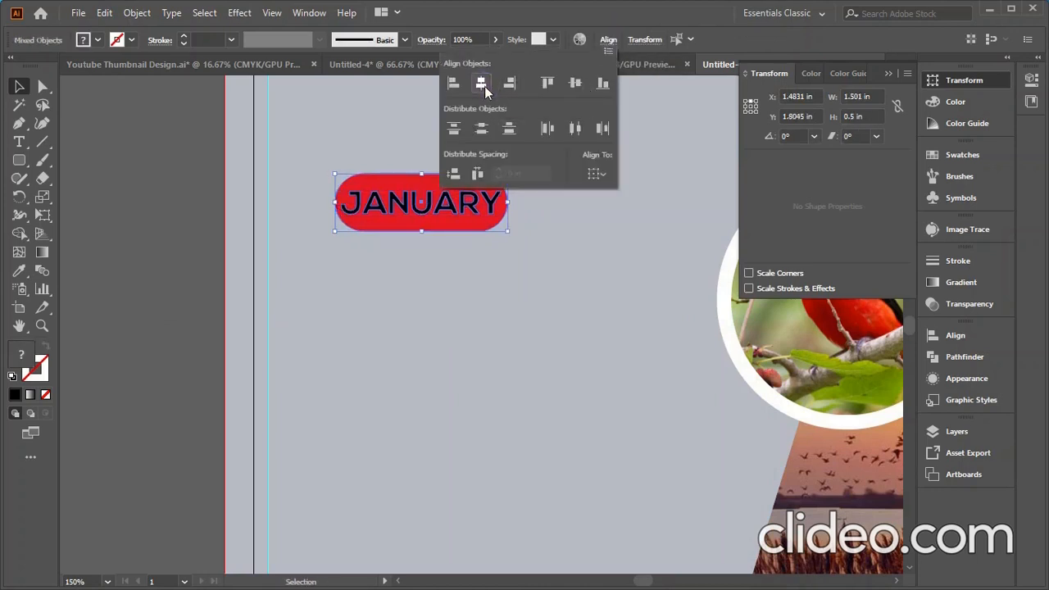
pyautogui.click(576, 83)
pyautogui.click(404, 320)
pyautogui.click(404, 319)
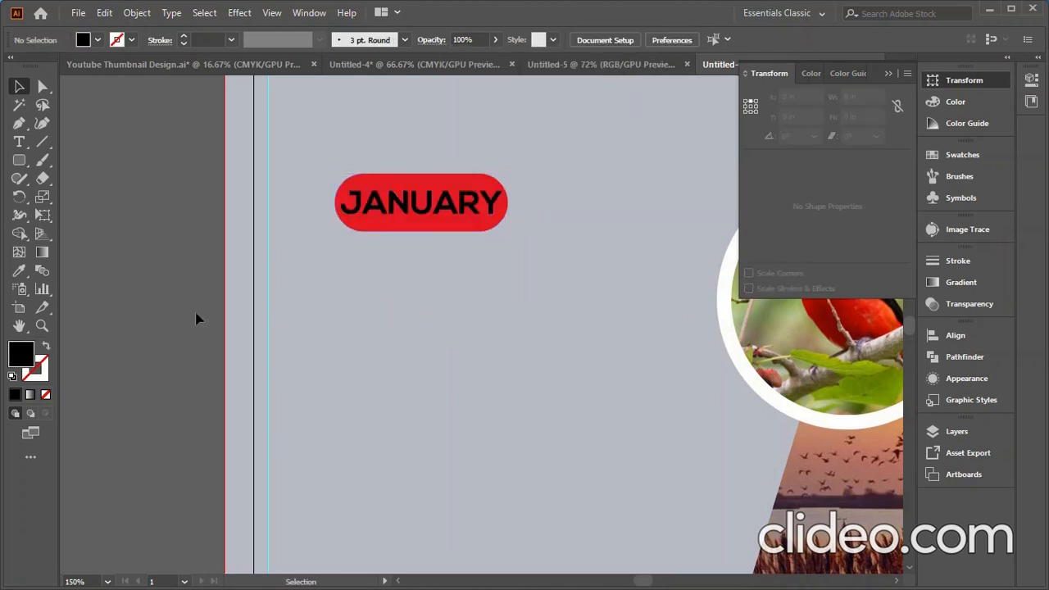
# - Fill the JANUARY lettering group with white
pyautogui.click(413, 200)
pyautogui.doubleClick(25, 361)
pyautogui.click(620, 207)
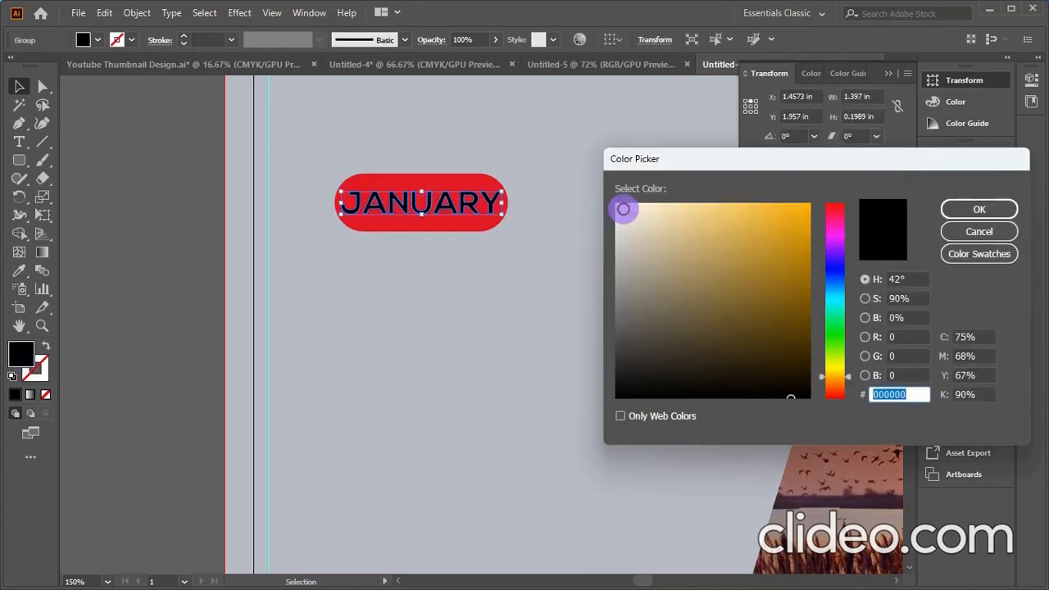
pyautogui.click(979, 209)
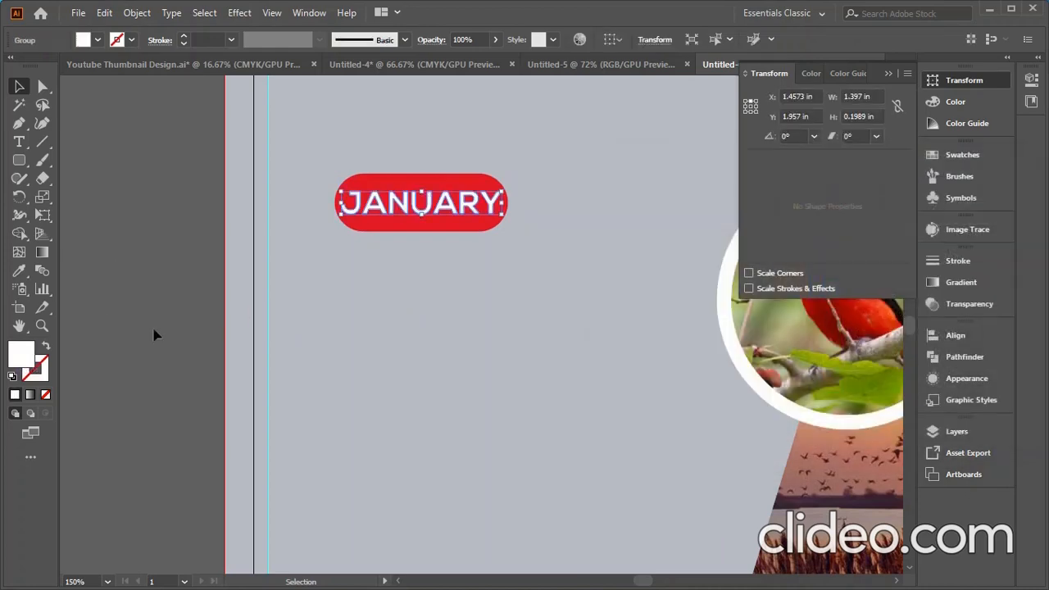
pyautogui.click(155, 330)
pyautogui.keyDown('alt'); pyautogui.scroll(-3, 412, 323); pyautogui.keyUp('alt')
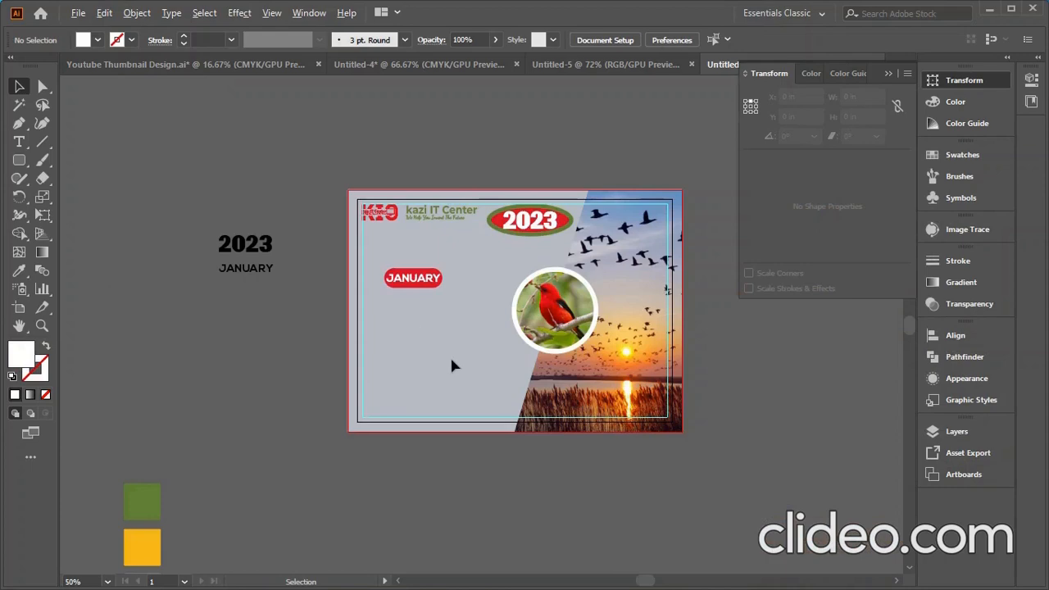
# - Drag the JANUARY pill higher on the card
pyautogui.keyDown('alt'); pyautogui.scroll(2, 413, 307); pyautogui.keyUp('alt')
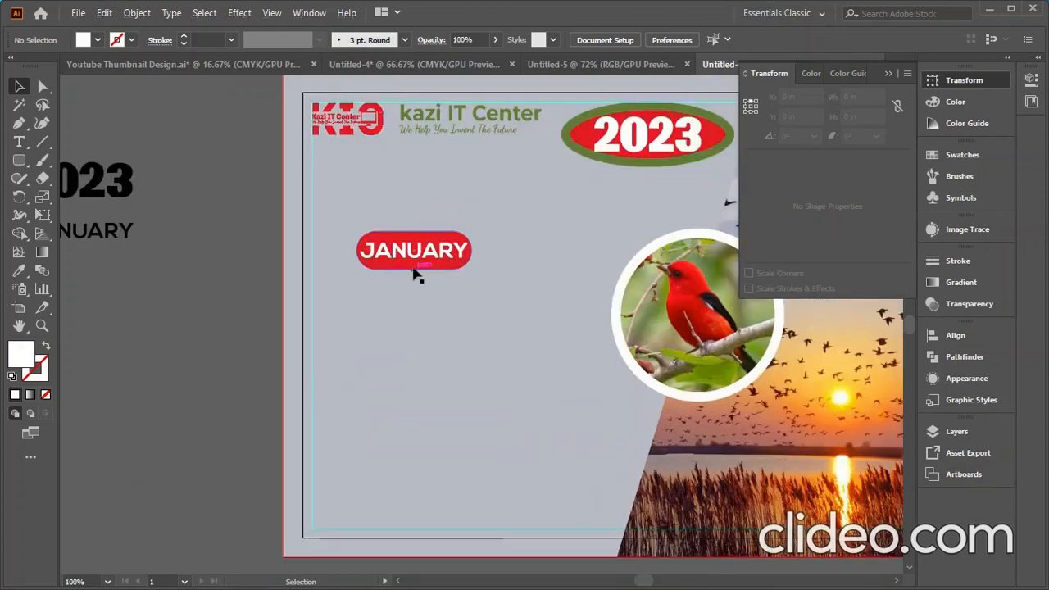
pyautogui.moveTo(427, 261); pyautogui.dragTo(414, 212)
pyautogui.click(432, 337)
pyautogui.keyDown('alt'); pyautogui.scroll(-2, 433, 337); pyautogui.keyUp('alt')
pyautogui.keyDown('alt'); pyautogui.scroll(1, 391, 314); pyautogui.keyUp('alt')
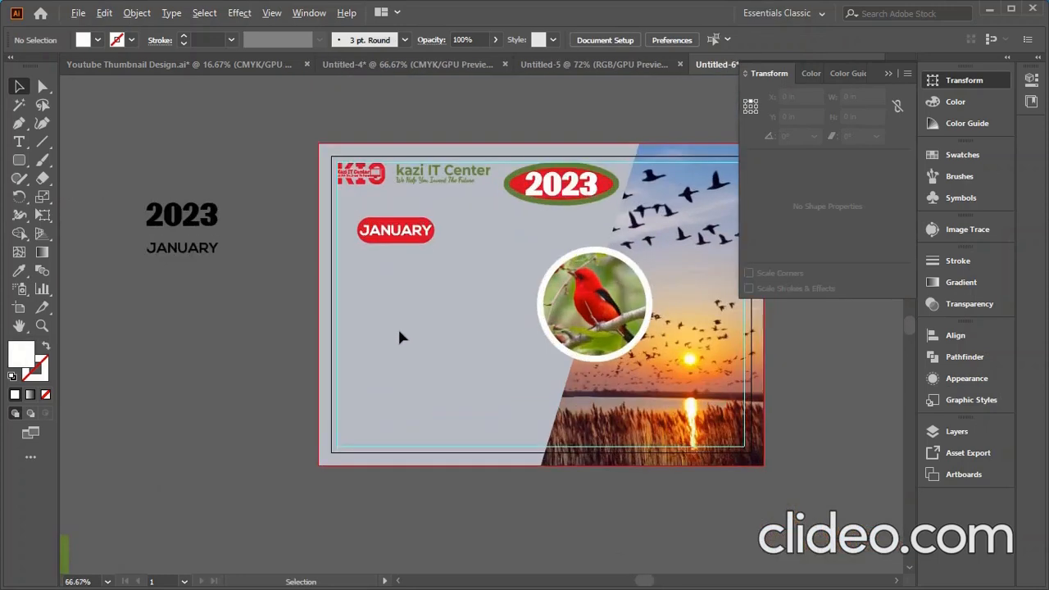
# - Type the SUN–SAT weekday names as a column below JANUARY
pyautogui.click(19, 142)
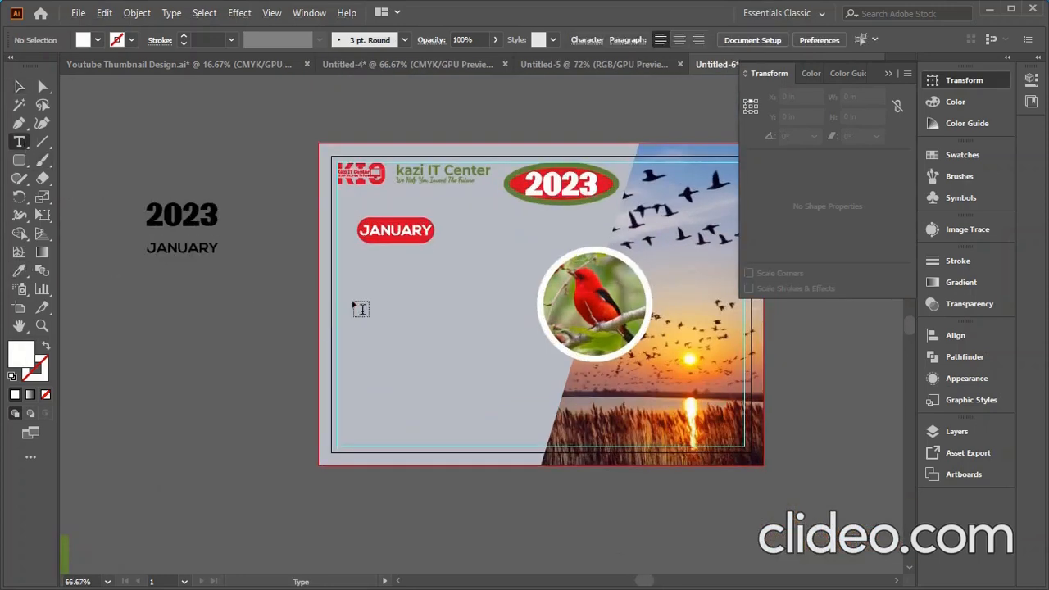
pyautogui.click(351, 274)
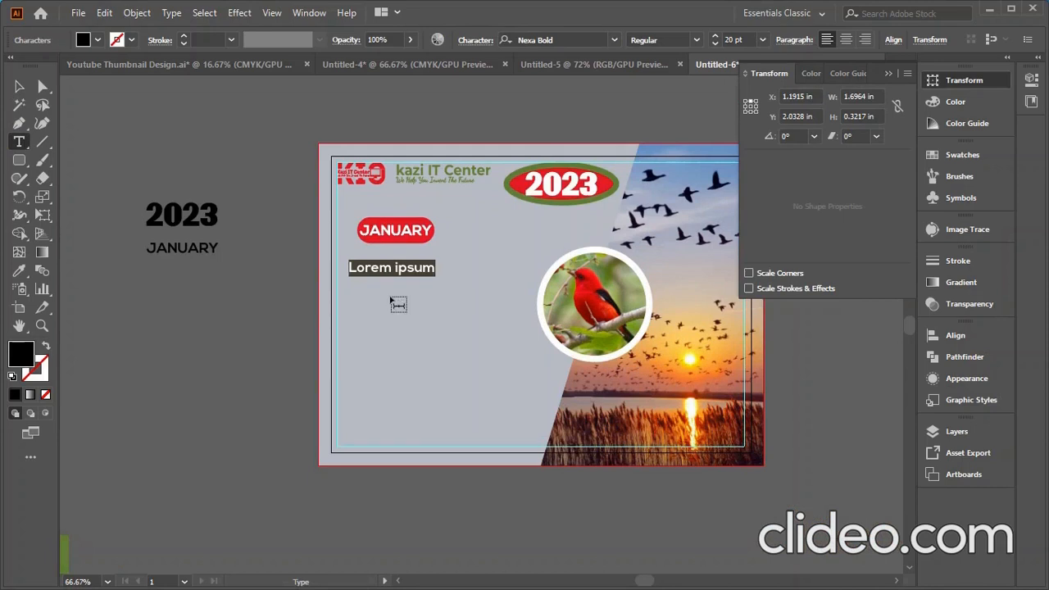
pyautogui.write('SUN')
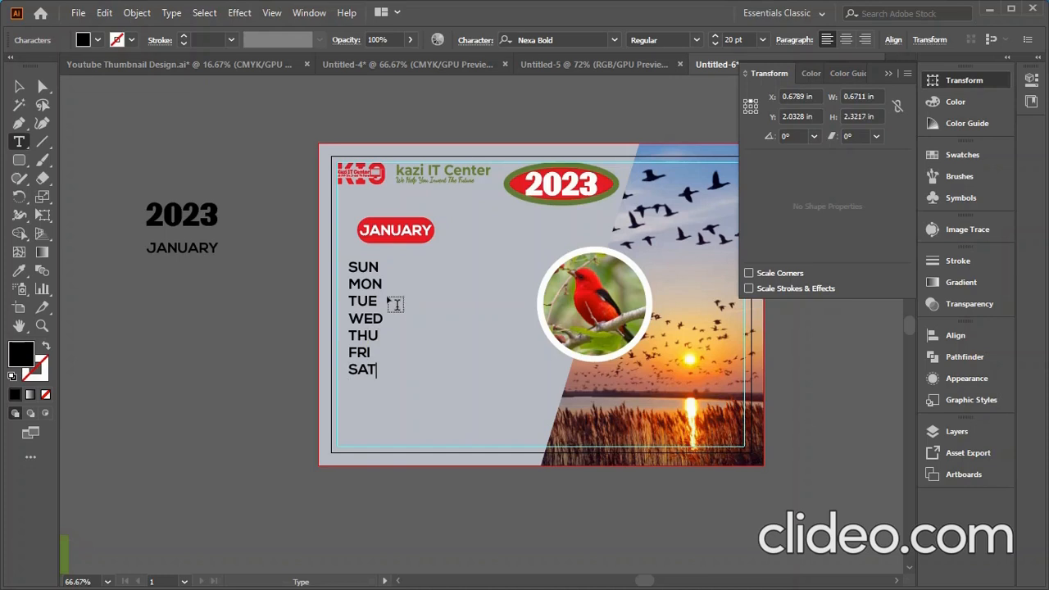
pyautogui.click(19, 87)
pyautogui.scroll(-6, 743, 40)
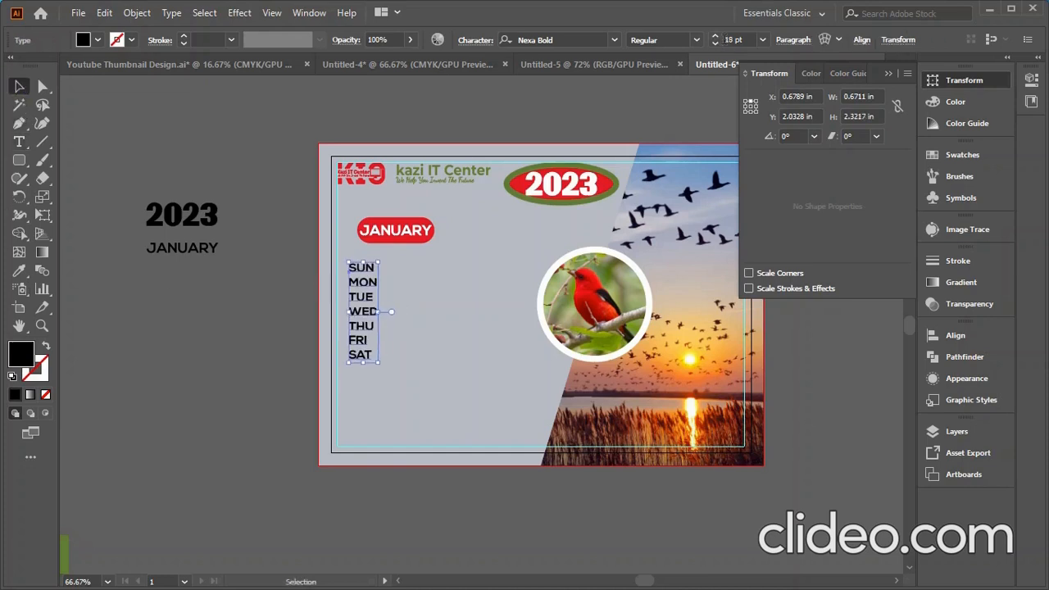
pyautogui.scroll(-1, 743, 40)
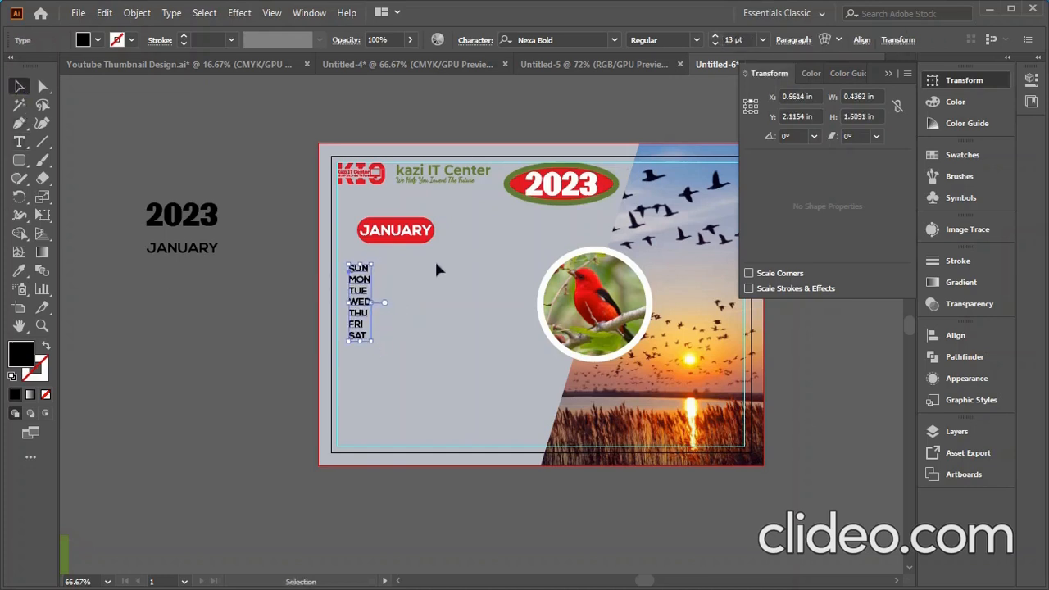
# - Convert the weekday text to area type and open Area Type Options
pyautogui.click(170, 13)
pyautogui.click(210, 129)
pyautogui.click(172, 13)
pyautogui.click(227, 146)
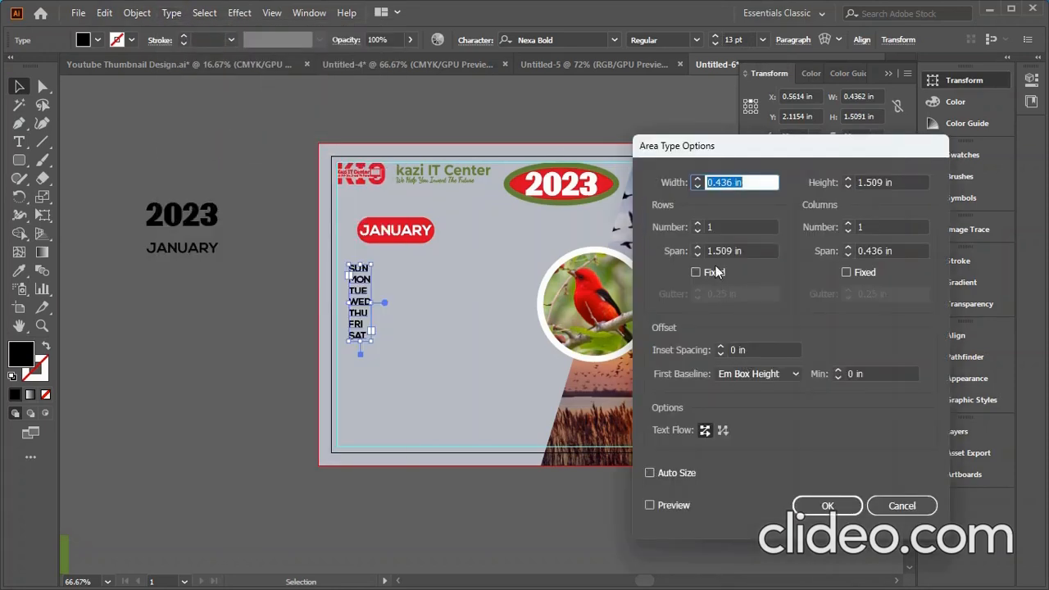
# - Split the weekday area into 6 rows and 7 columns, previewing the grid
pyautogui.click(698, 226)
pyautogui.click(697, 227)
pyautogui.click(697, 226)
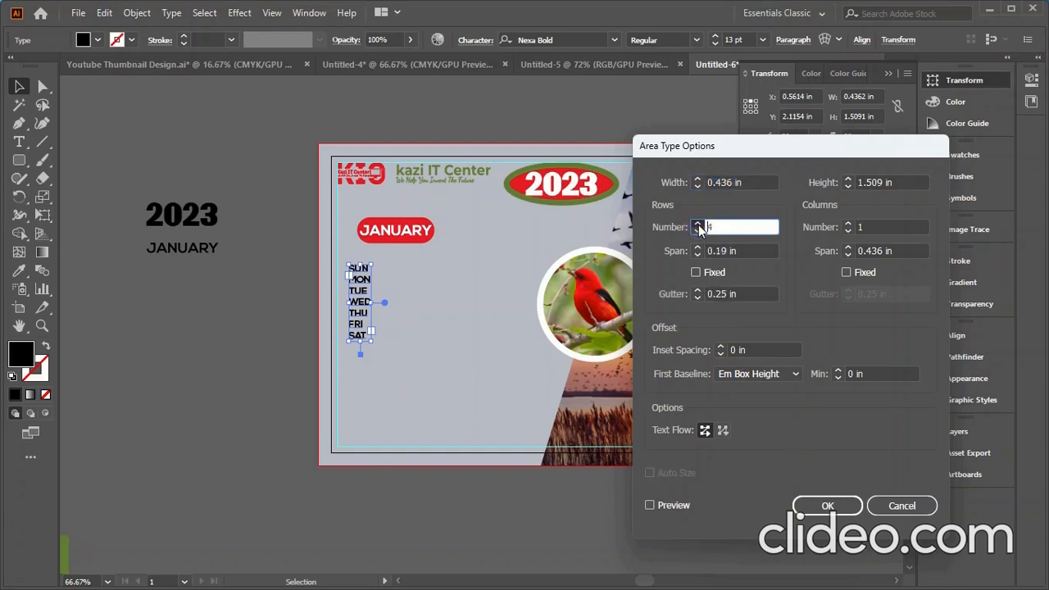
pyautogui.click(849, 224)
pyautogui.click(849, 223)
pyautogui.click(849, 230)
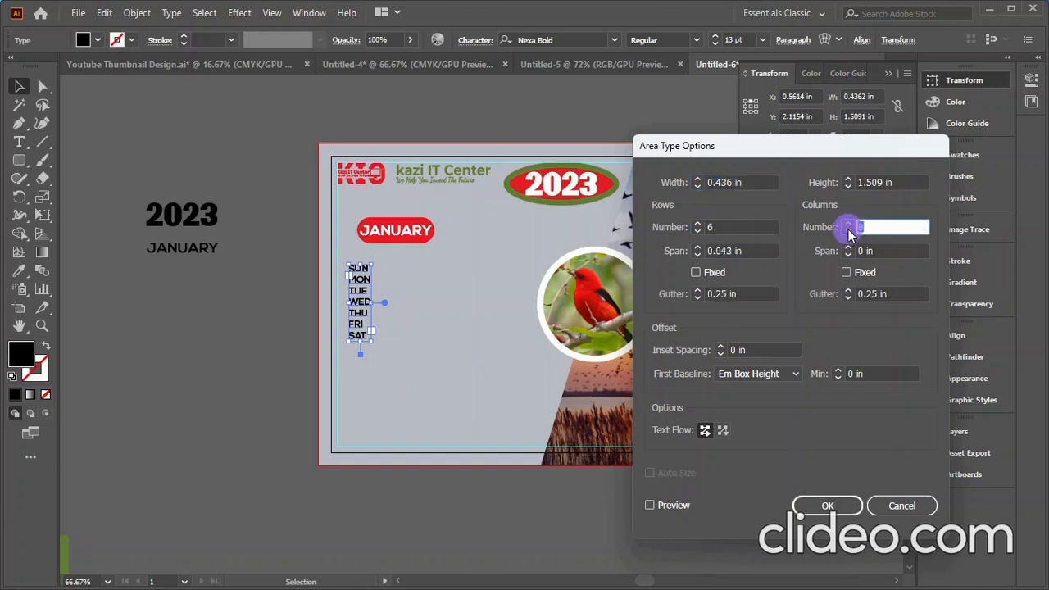
pyautogui.click(848, 248)
pyautogui.click(850, 249)
pyautogui.click(850, 249)
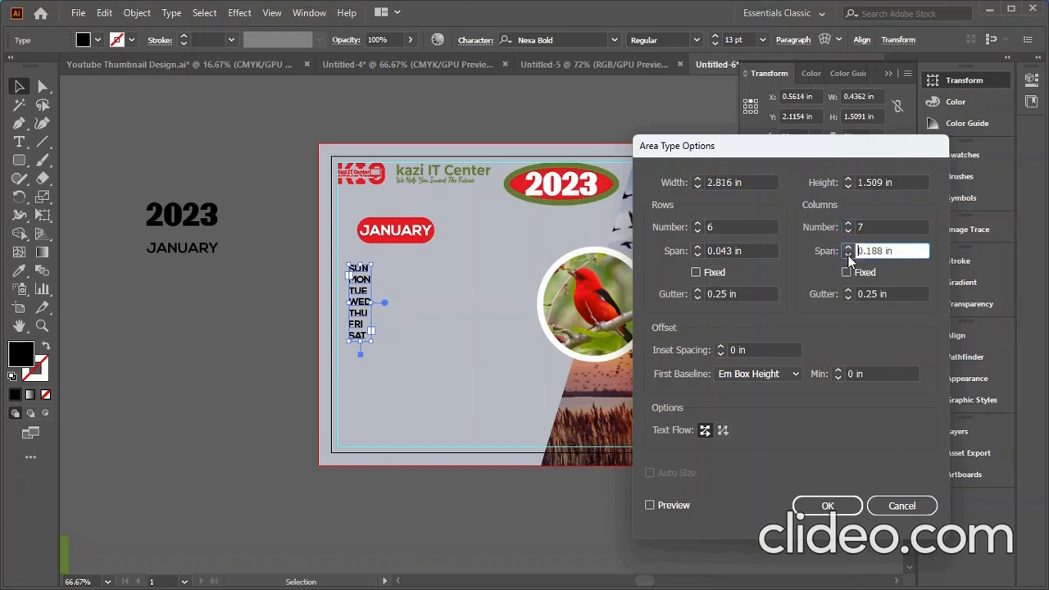
pyautogui.click(650, 505)
pyautogui.click(849, 249)
pyautogui.click(849, 249)
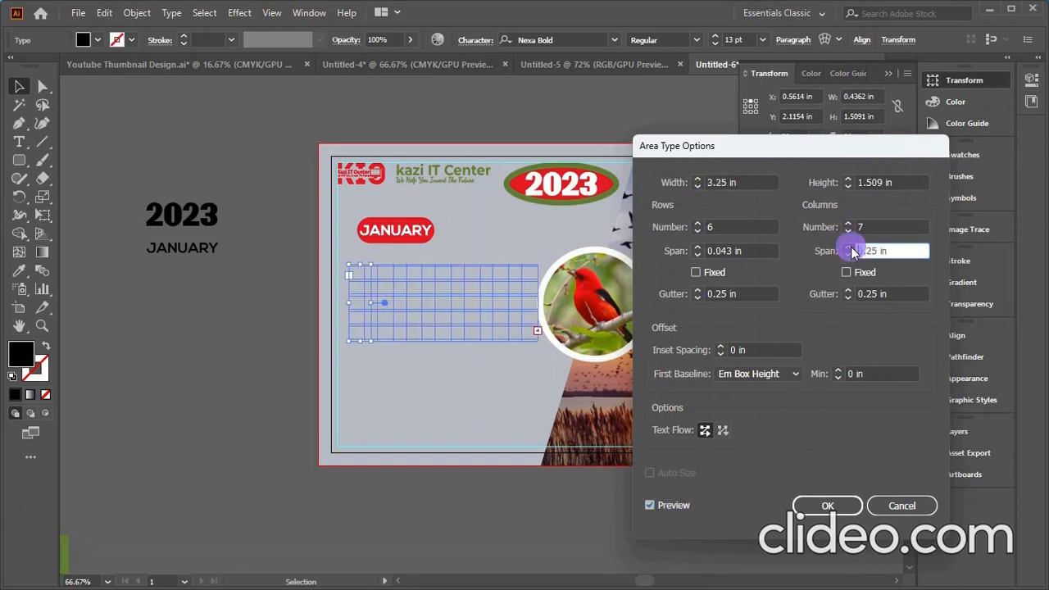
pyautogui.click(850, 249)
pyautogui.click(849, 256)
# - Set rows 0.25 in, columns 0.438 in, 0.1 in gutters, with Fixed on
pyautogui.click(697, 247)
pyautogui.click(698, 247)
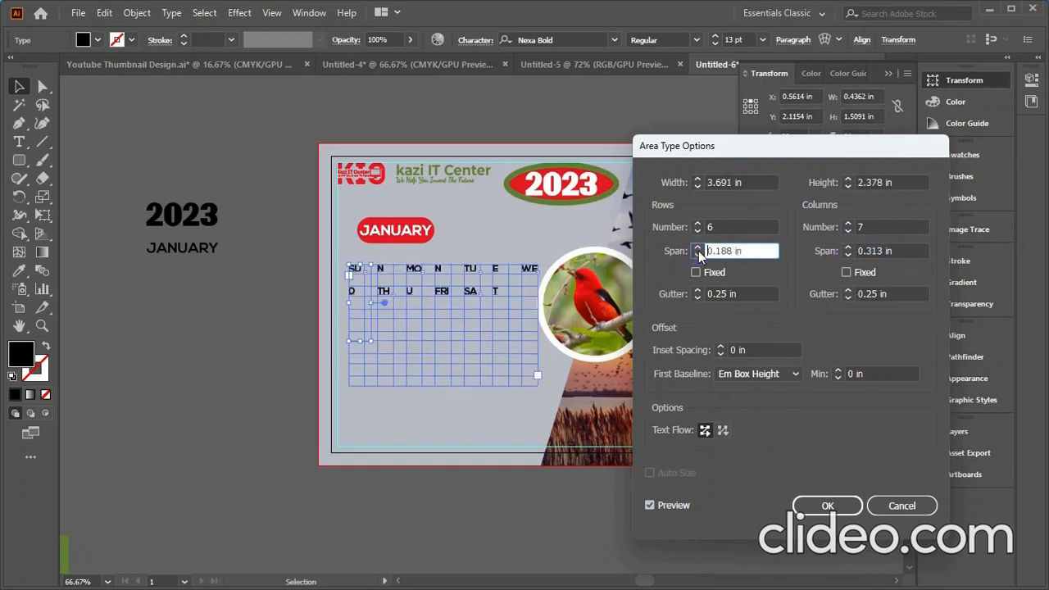
pyautogui.click(697, 247)
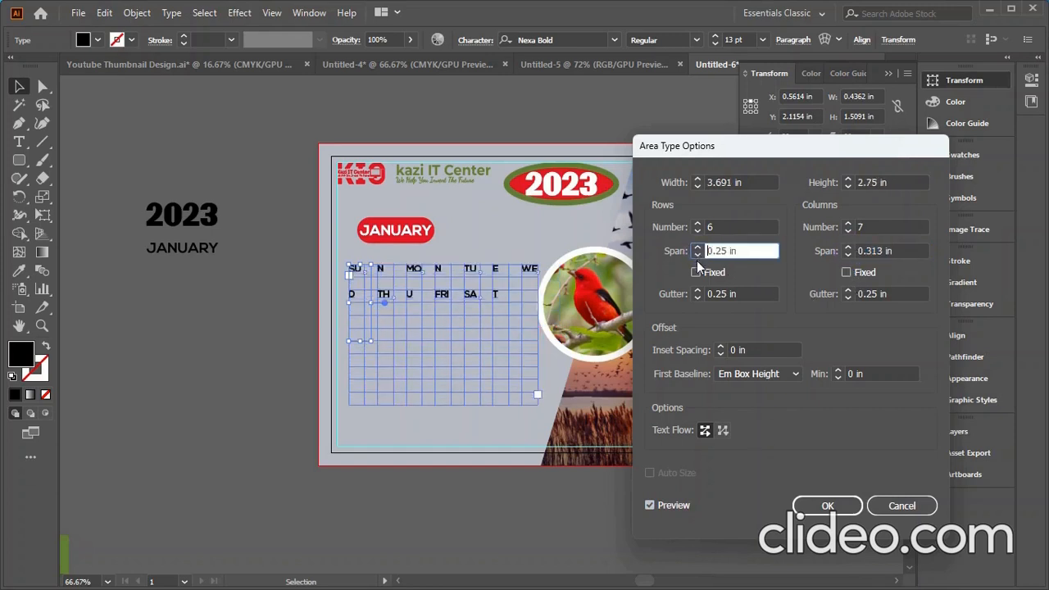
pyautogui.click(848, 247)
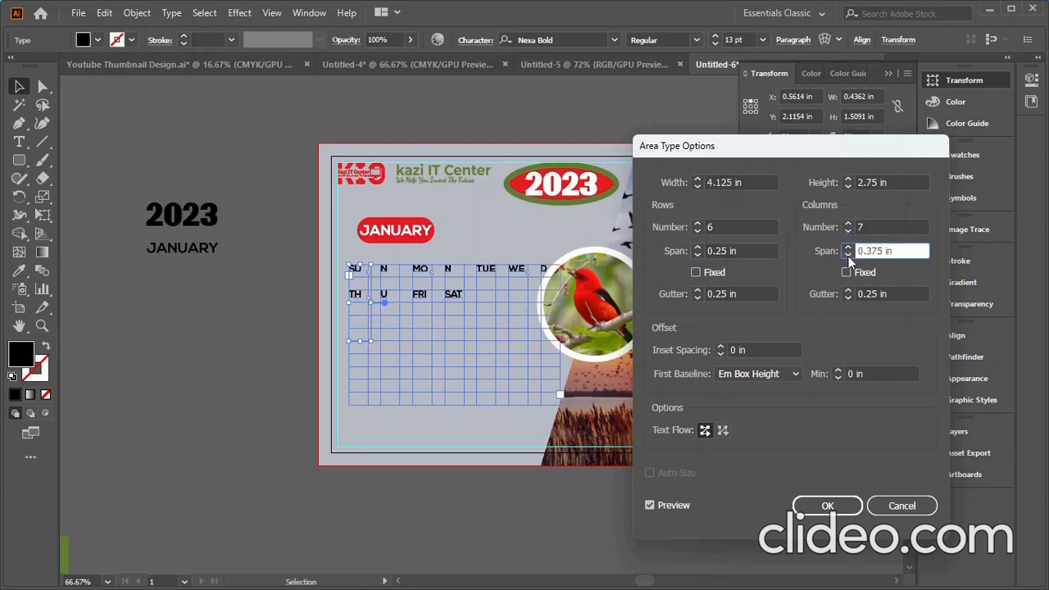
pyautogui.click(848, 247)
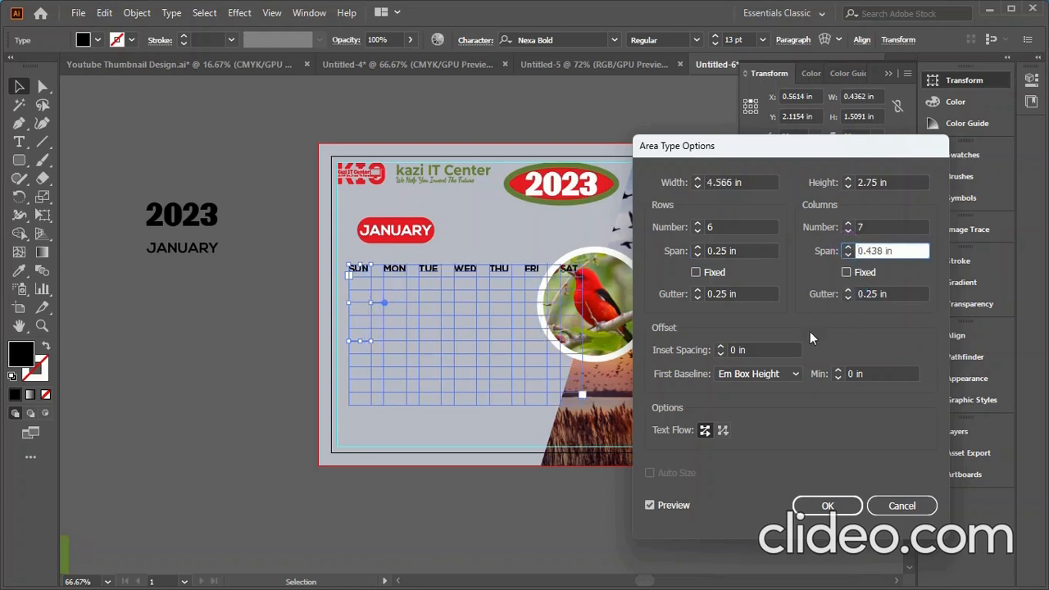
pyautogui.click(849, 298)
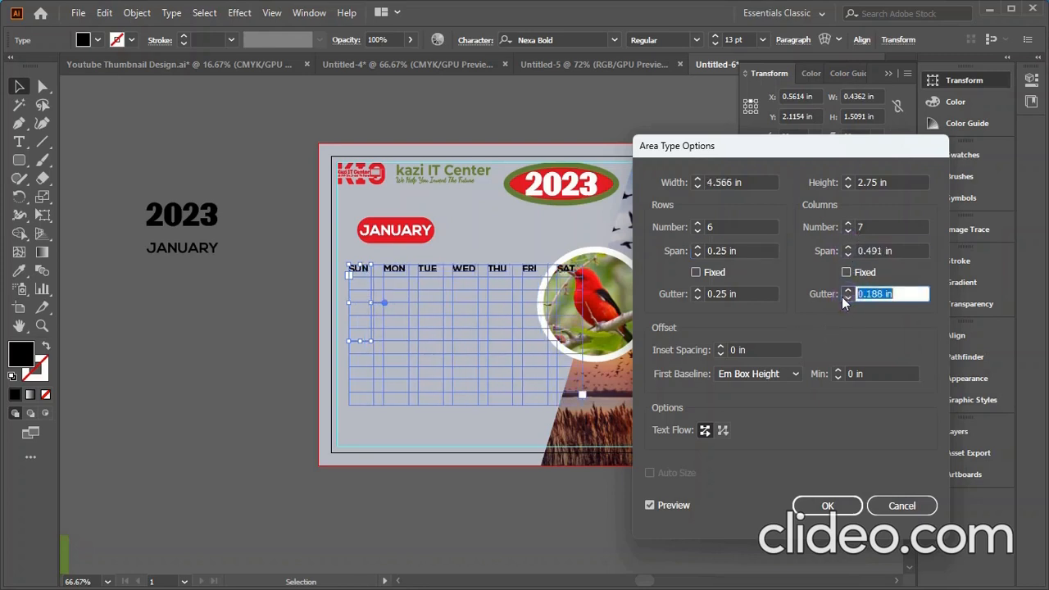
pyautogui.click(698, 298)
pyautogui.moveTo(732, 295); pyautogui.dragTo(721, 297)
pyautogui.press('BackSpace')
pyautogui.click(696, 272)
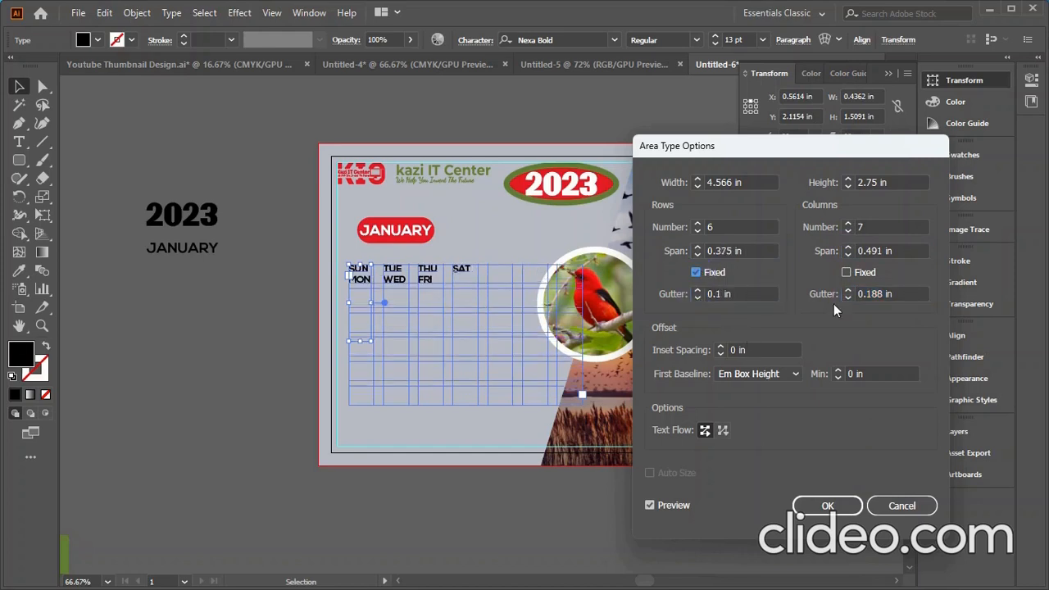
pyautogui.click(873, 293)
pyautogui.write('0.1')
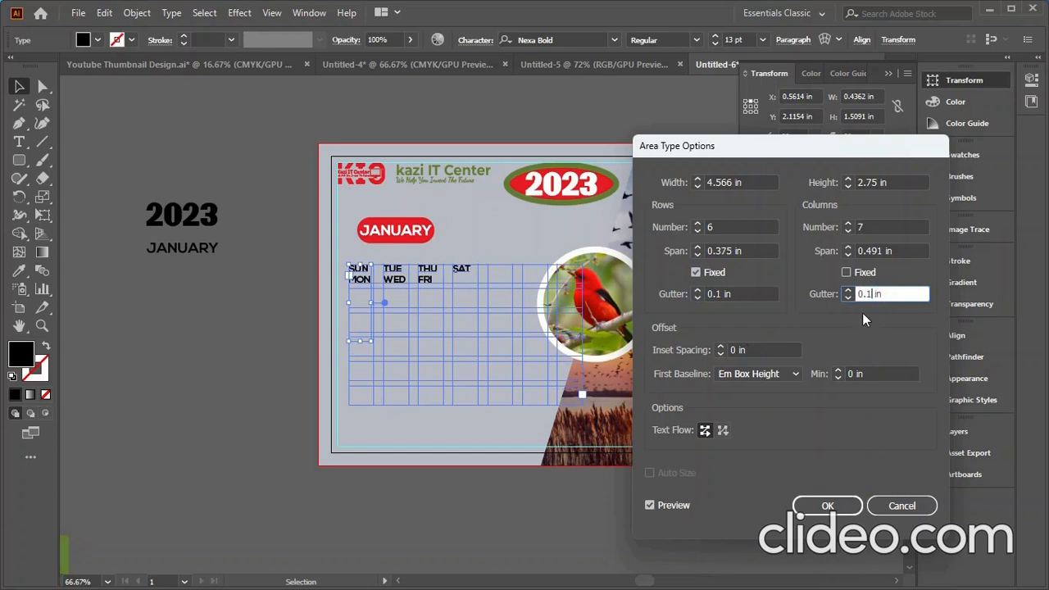
pyautogui.click(847, 272)
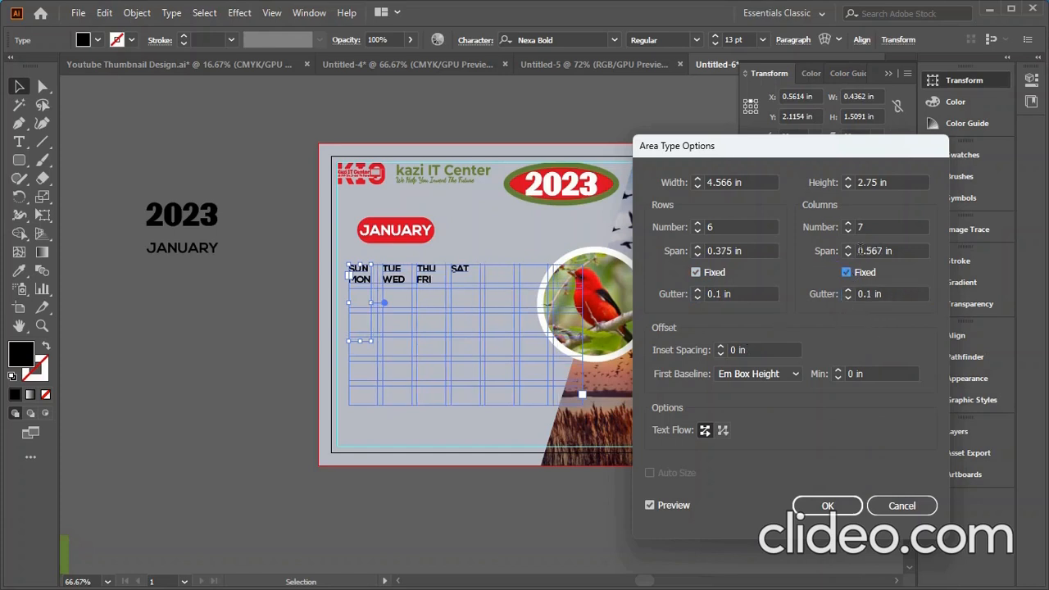
# - Try 0.5 in then 0.438 in rows, and 0.688 in columns back to 0.438 in
pyautogui.click(849, 248)
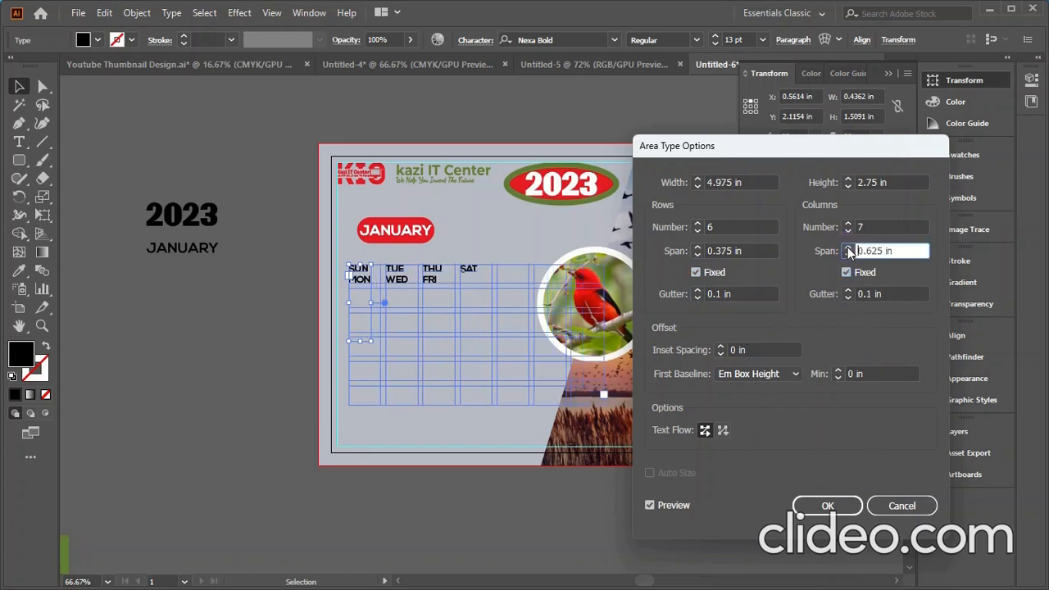
pyautogui.click(848, 248)
pyautogui.click(848, 254)
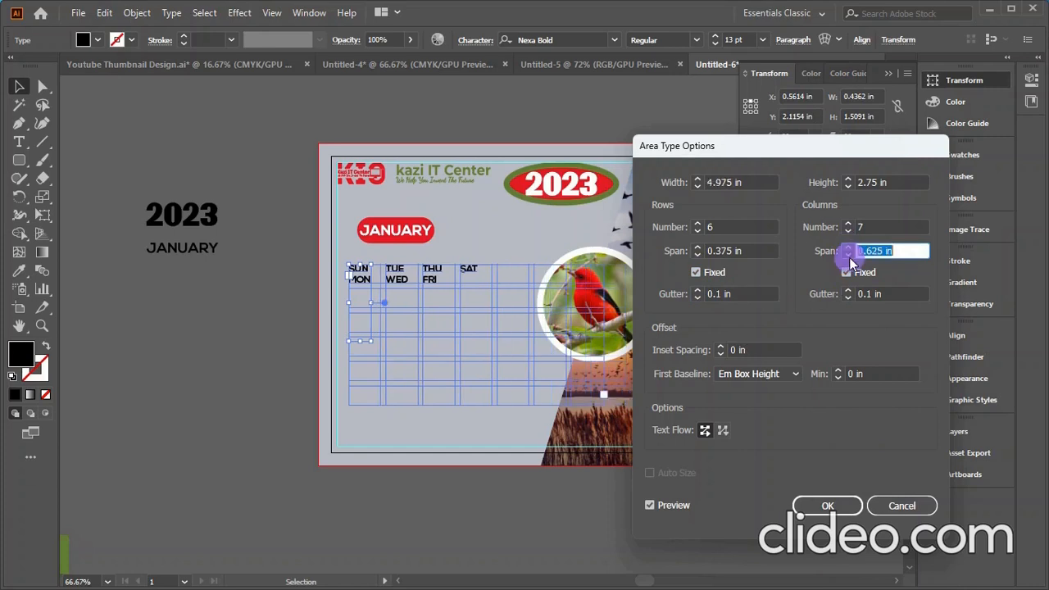
pyautogui.click(849, 254)
pyautogui.click(849, 254)
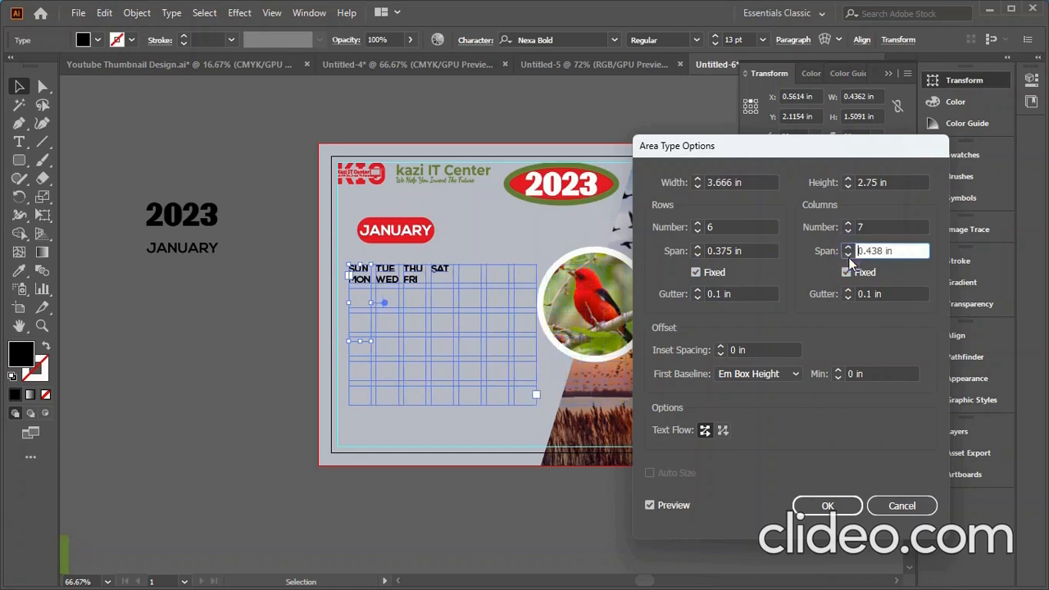
pyautogui.click(697, 247)
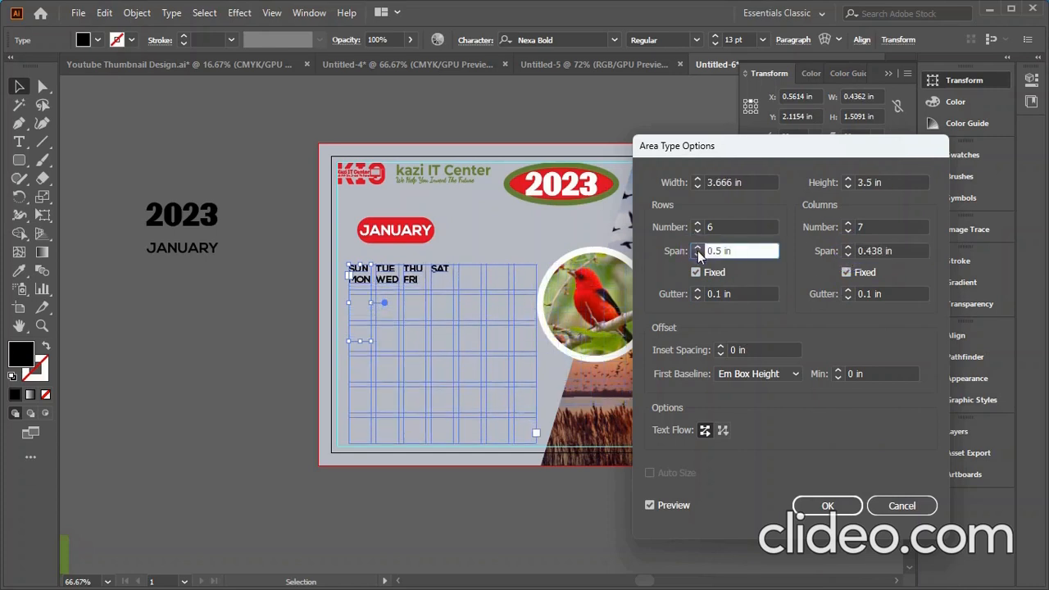
pyautogui.click(697, 255)
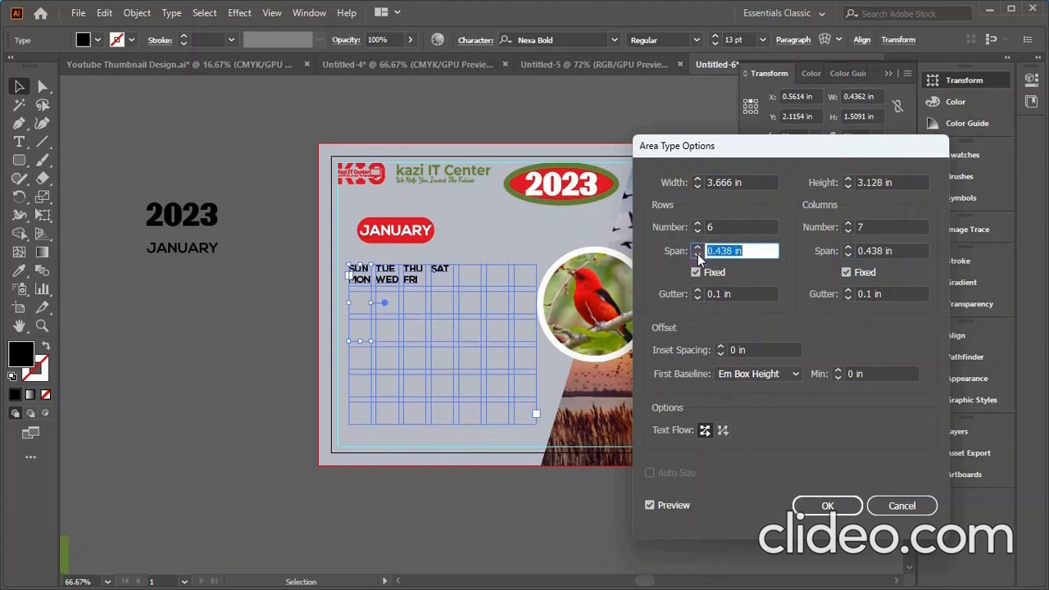
pyautogui.click(850, 248)
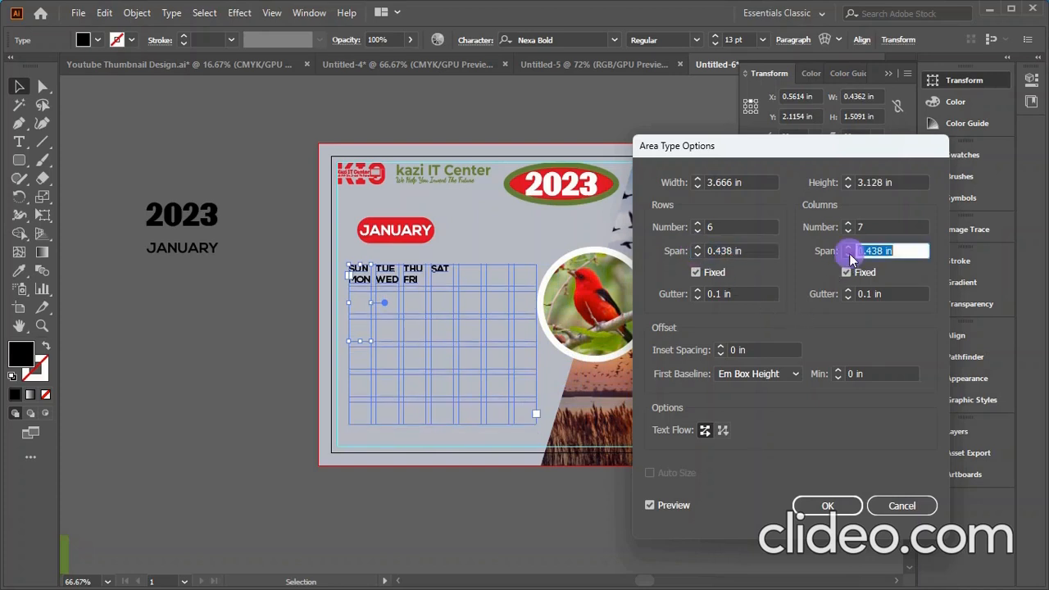
pyautogui.click(849, 247)
pyautogui.click(850, 247)
pyautogui.click(849, 247)
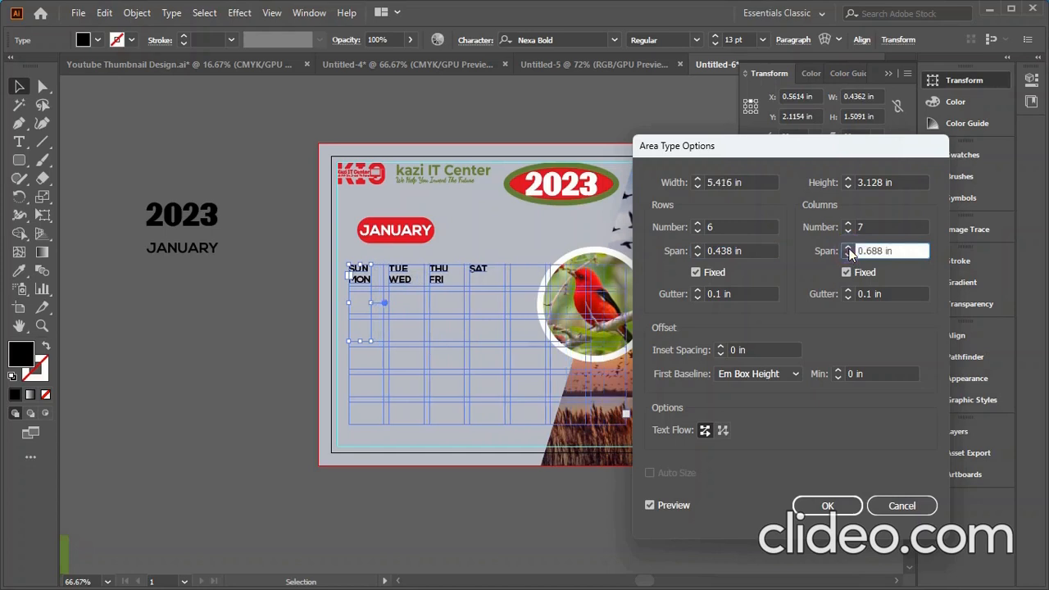
pyautogui.click(848, 255)
pyautogui.click(848, 255)
pyautogui.click(848, 255)
pyautogui.click(849, 255)
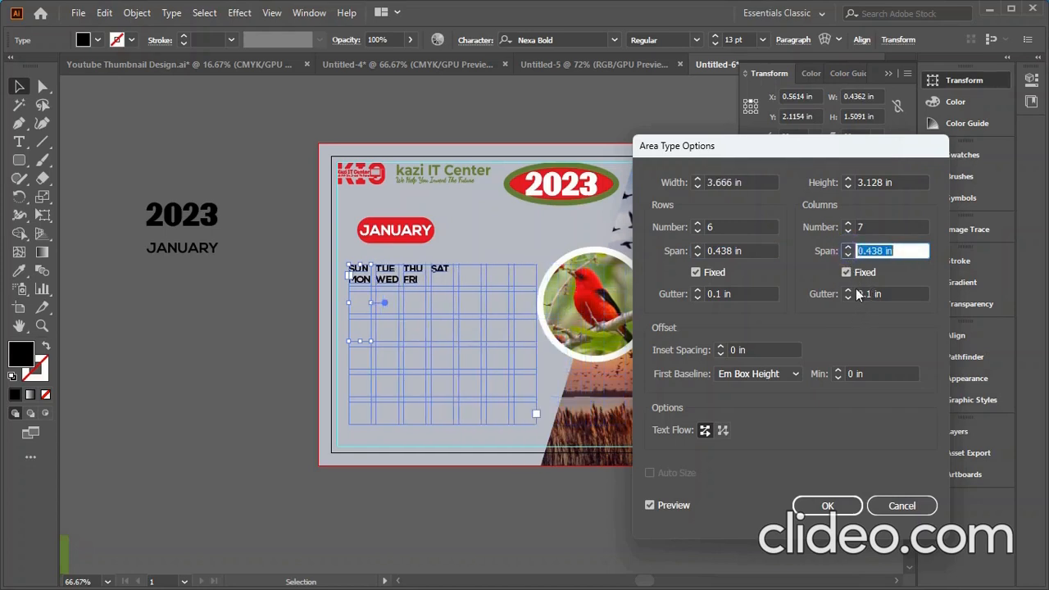
# - Turn Fixed off, use 0.125 in gutters, 0.313 in rows and 0.438 in columns
pyautogui.click(846, 272)
pyautogui.click(697, 272)
pyautogui.click(699, 293)
pyautogui.click(698, 290)
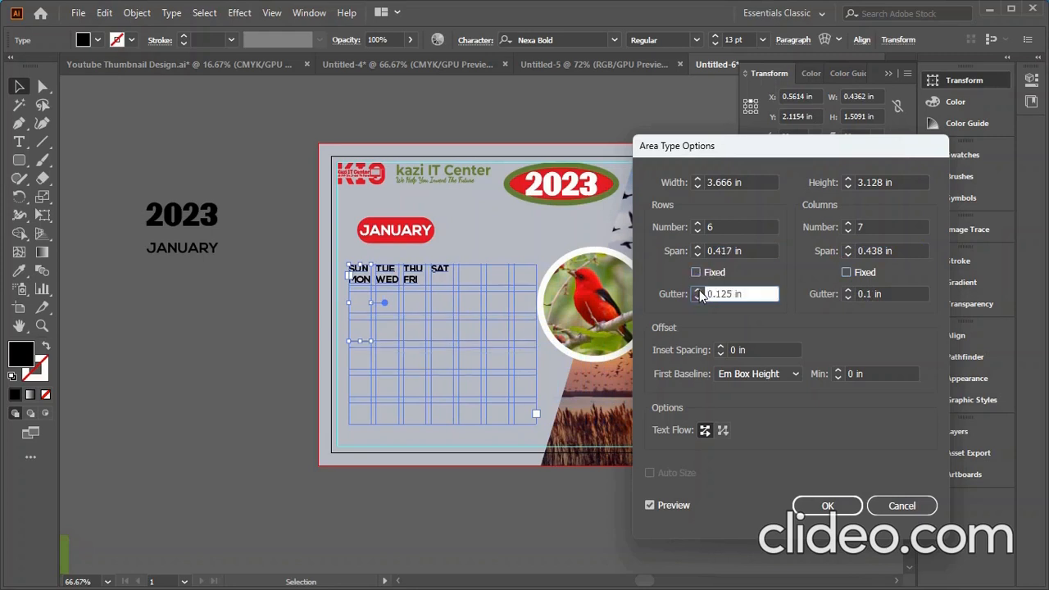
pyautogui.click(847, 291)
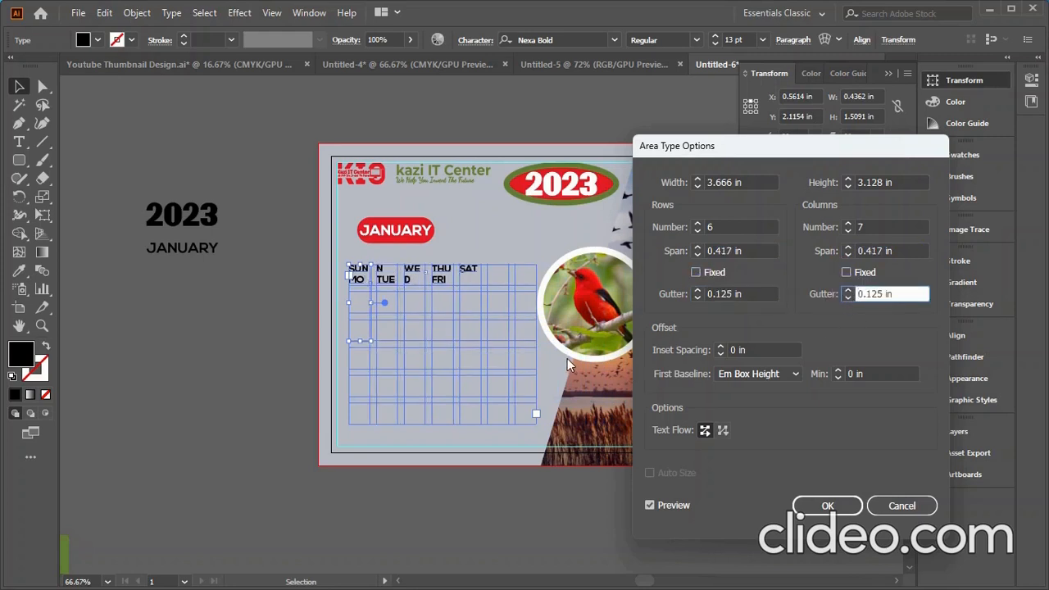
pyautogui.click(849, 250)
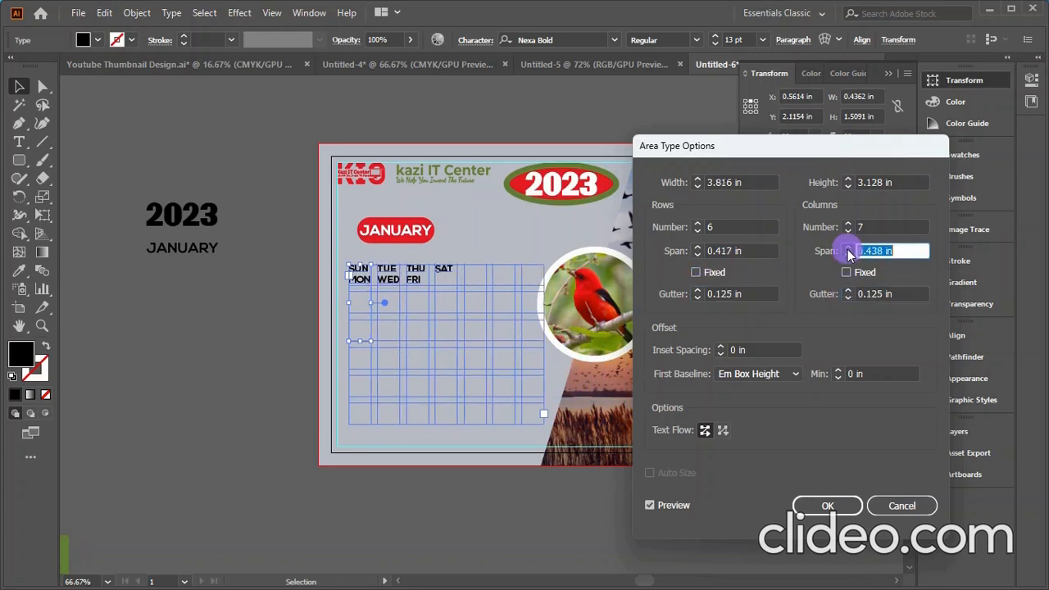
pyautogui.click(849, 250)
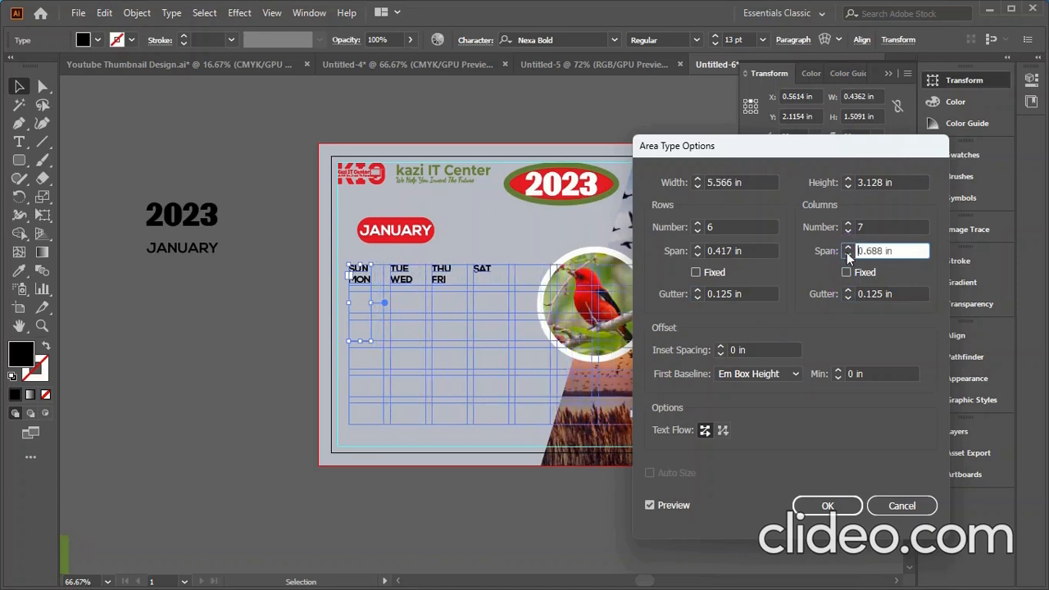
pyautogui.click(848, 255)
pyautogui.click(848, 255)
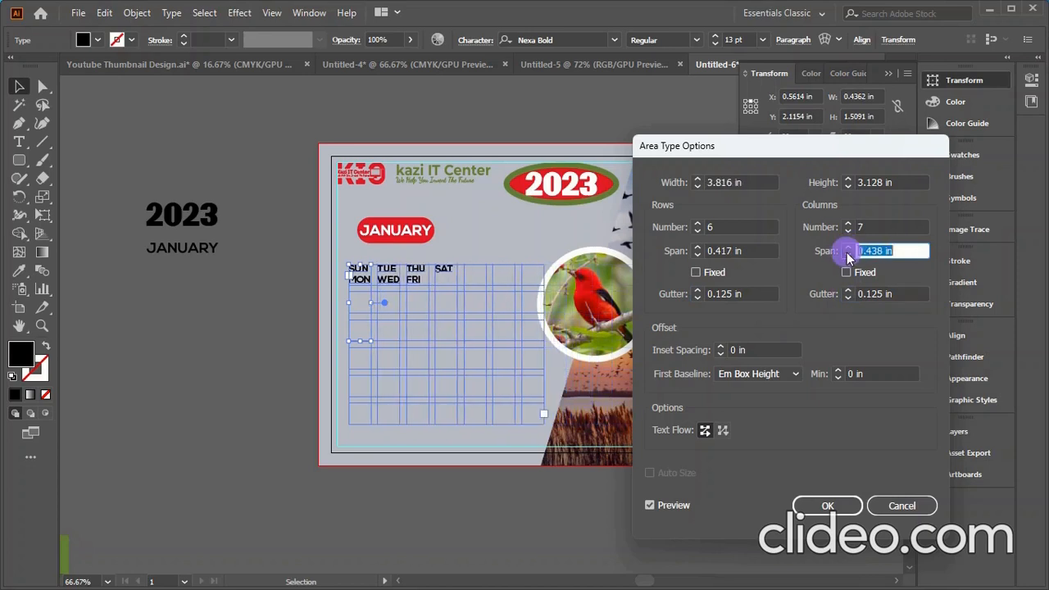
pyautogui.click(697, 179)
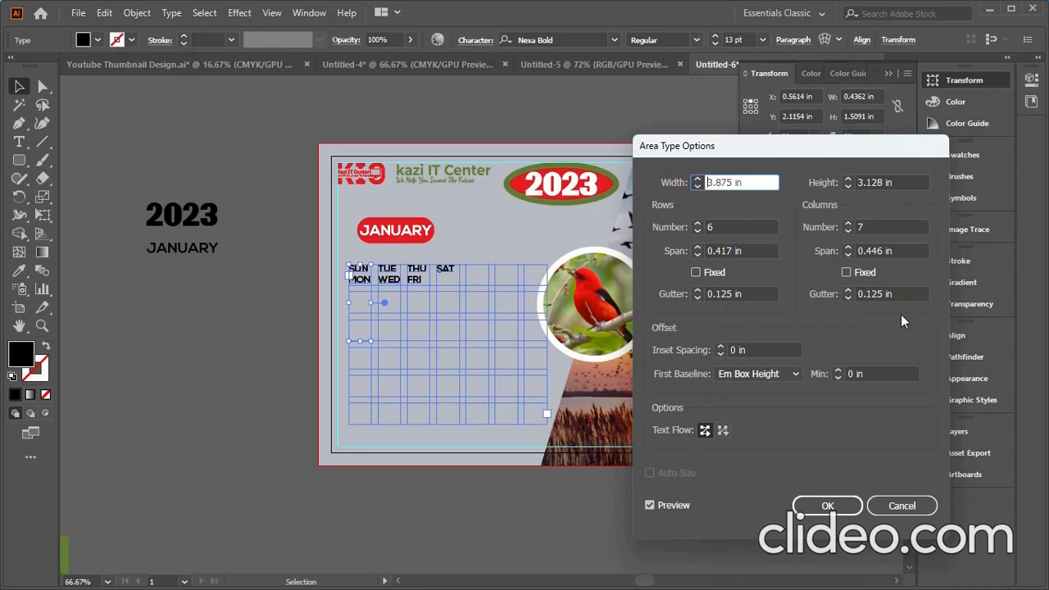
pyautogui.click(697, 255)
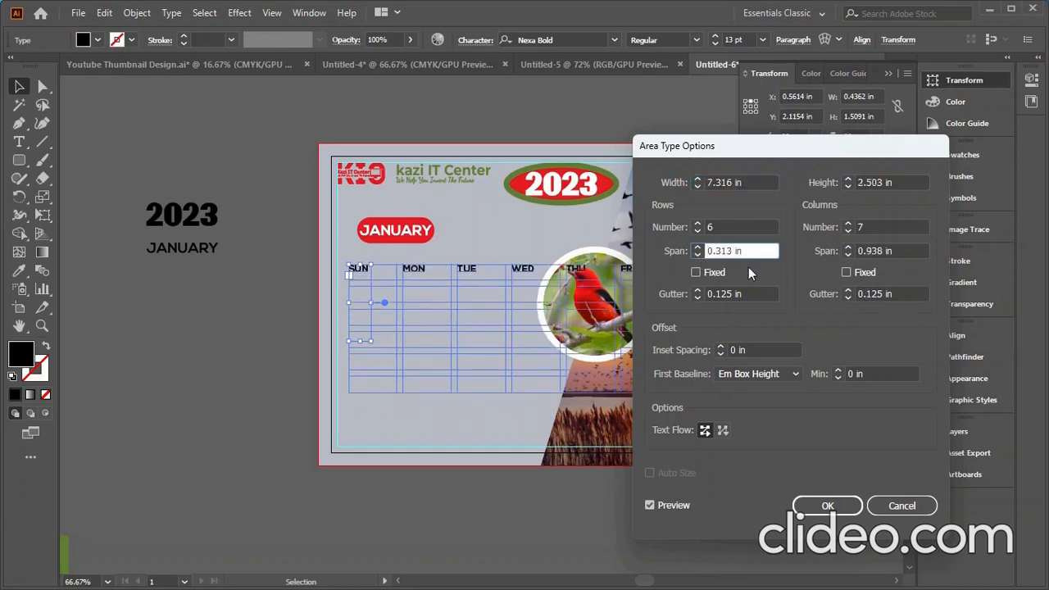
pyautogui.click(848, 255)
pyautogui.click(848, 255)
pyautogui.click(848, 255)
pyautogui.click(848, 255)
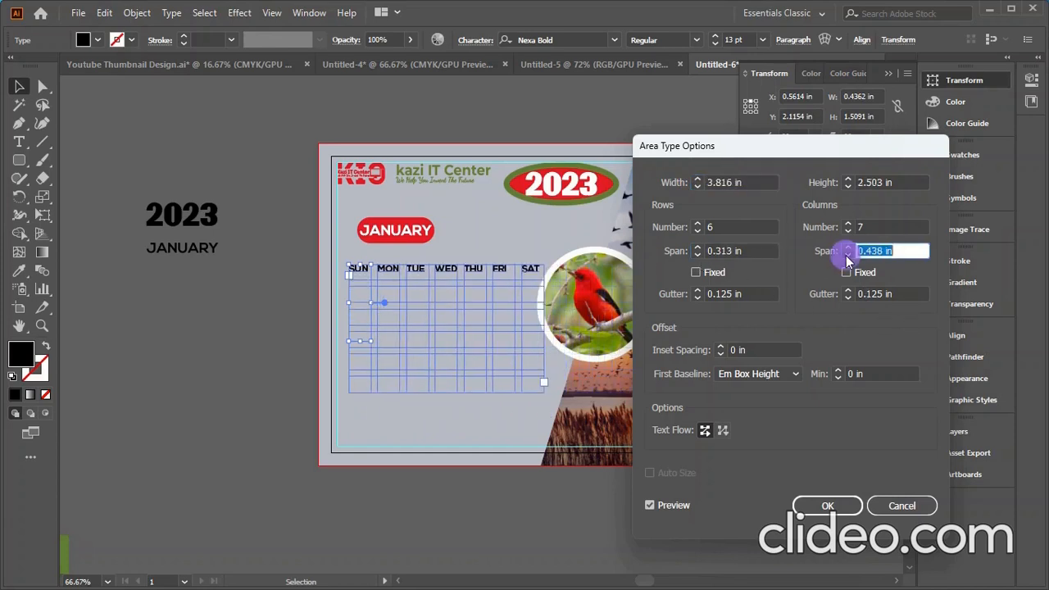
# - Widen the column gutter to 0.25 in, columns to 0.438 in, and re-lock Fixed sizes
pyautogui.click(697, 252)
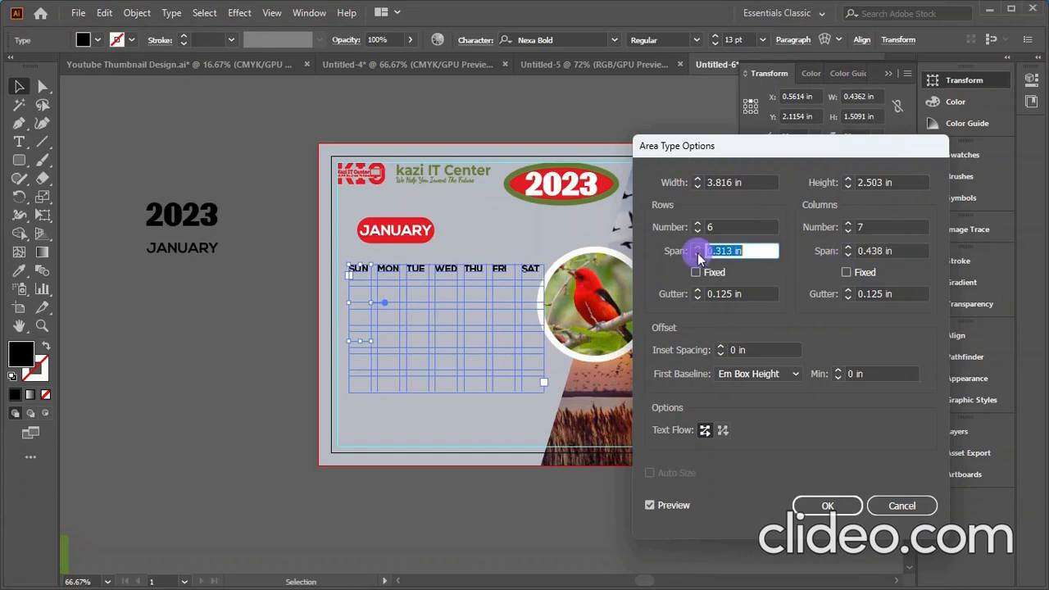
pyautogui.click(699, 297)
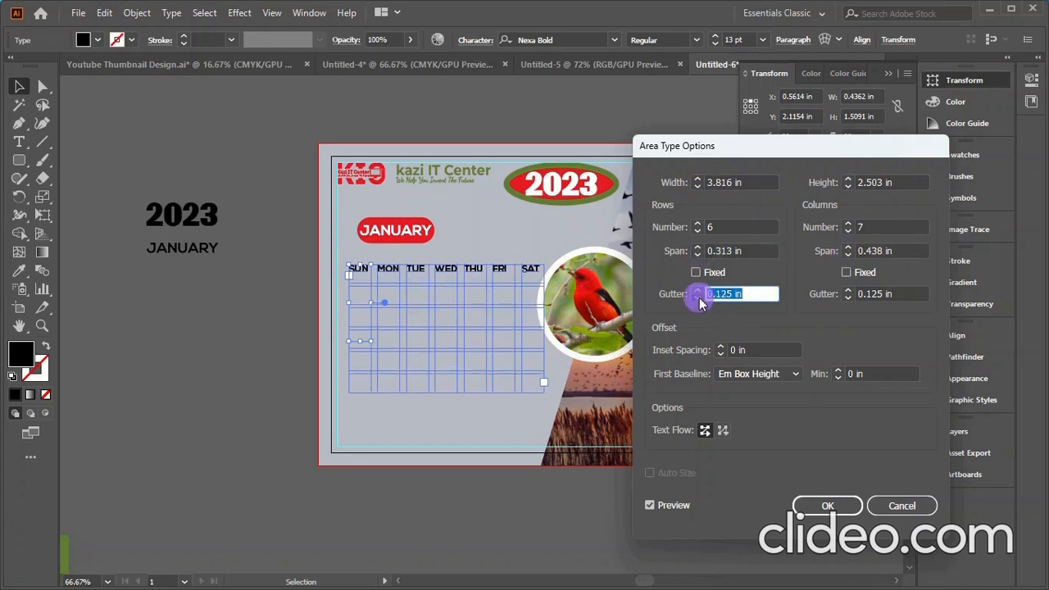
pyautogui.click(848, 294)
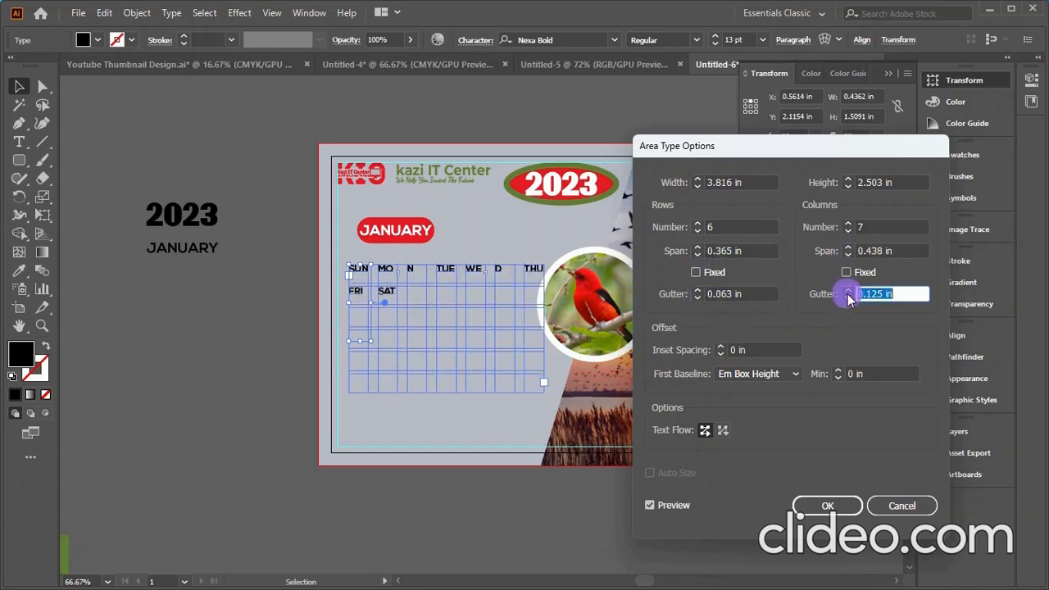
pyautogui.click(848, 293)
pyautogui.click(848, 300)
pyautogui.click(849, 291)
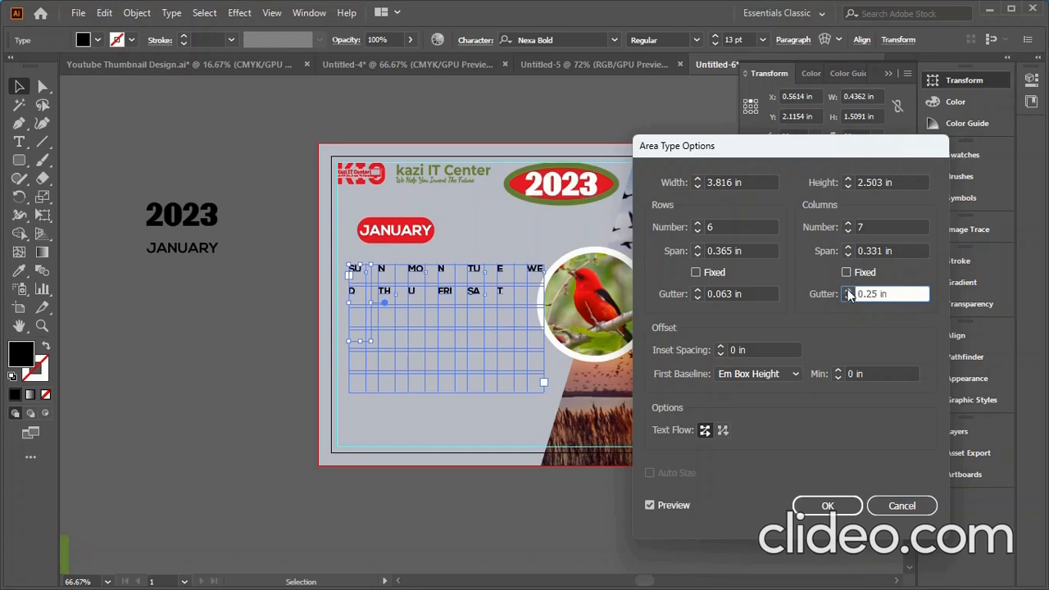
pyautogui.click(848, 248)
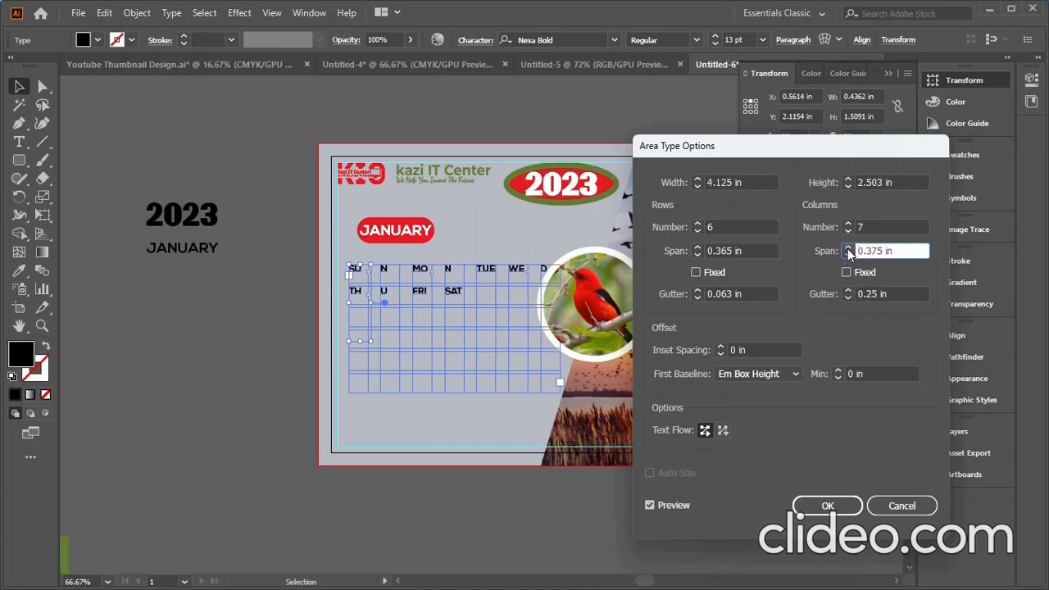
pyautogui.click(849, 248)
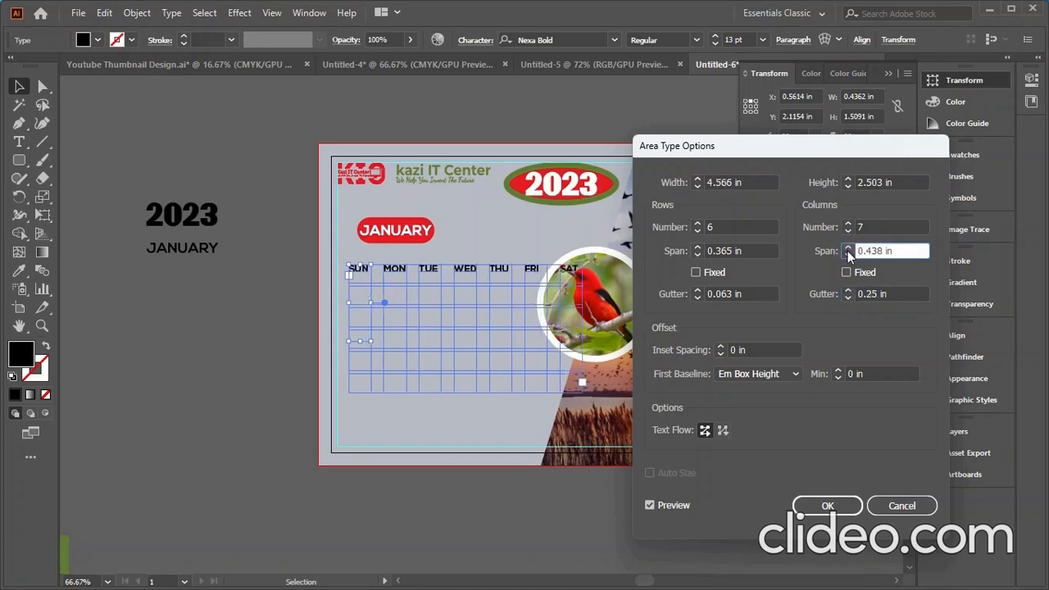
pyautogui.click(847, 272)
pyautogui.click(696, 272)
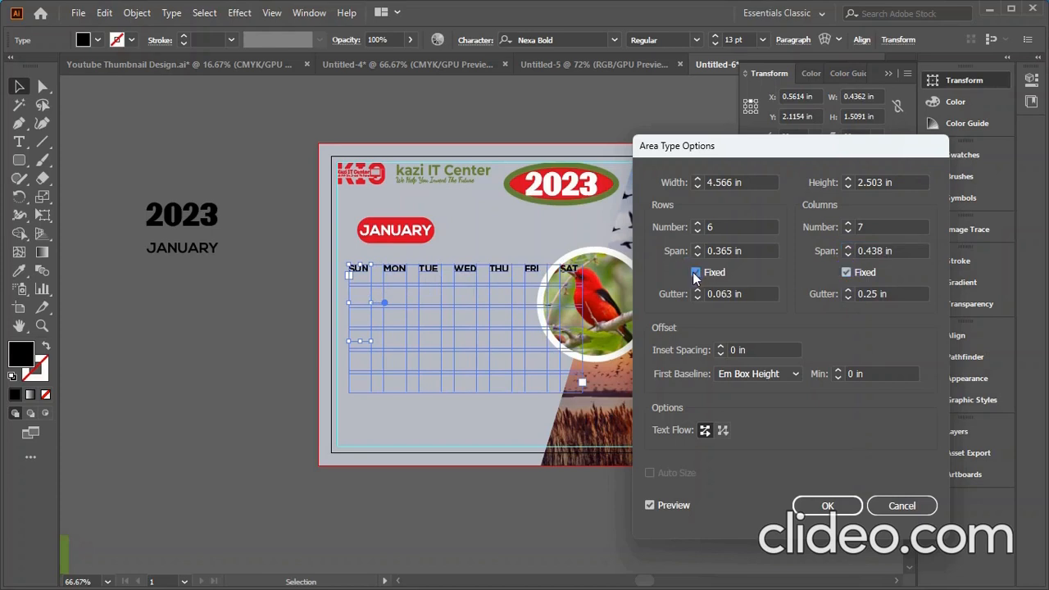
# - Settle on 0.313 in rows and 0.1 in gutters, then apply the grid
pyautogui.click(696, 255)
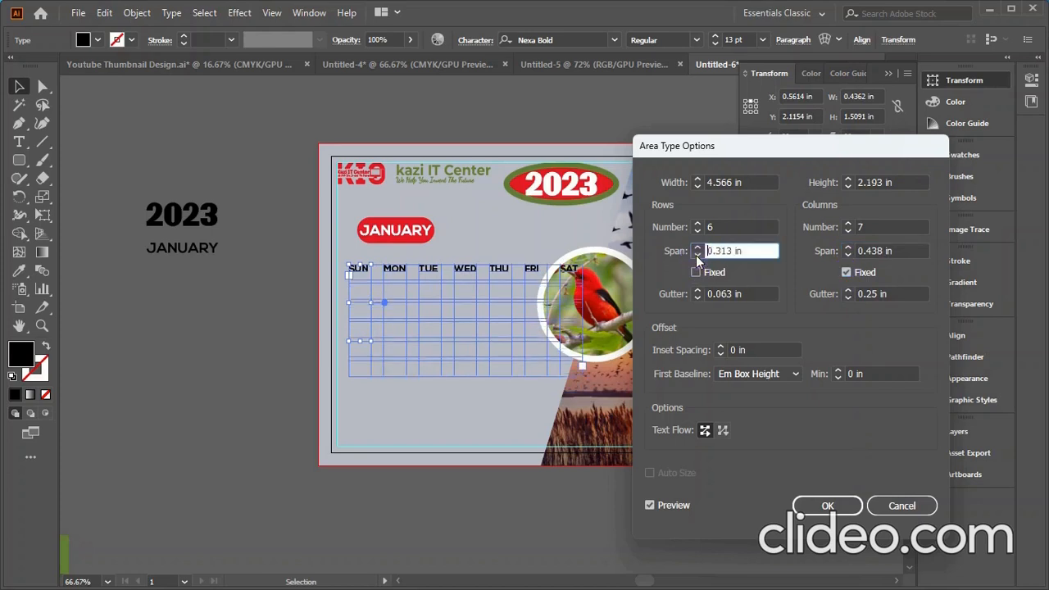
pyautogui.click(697, 257)
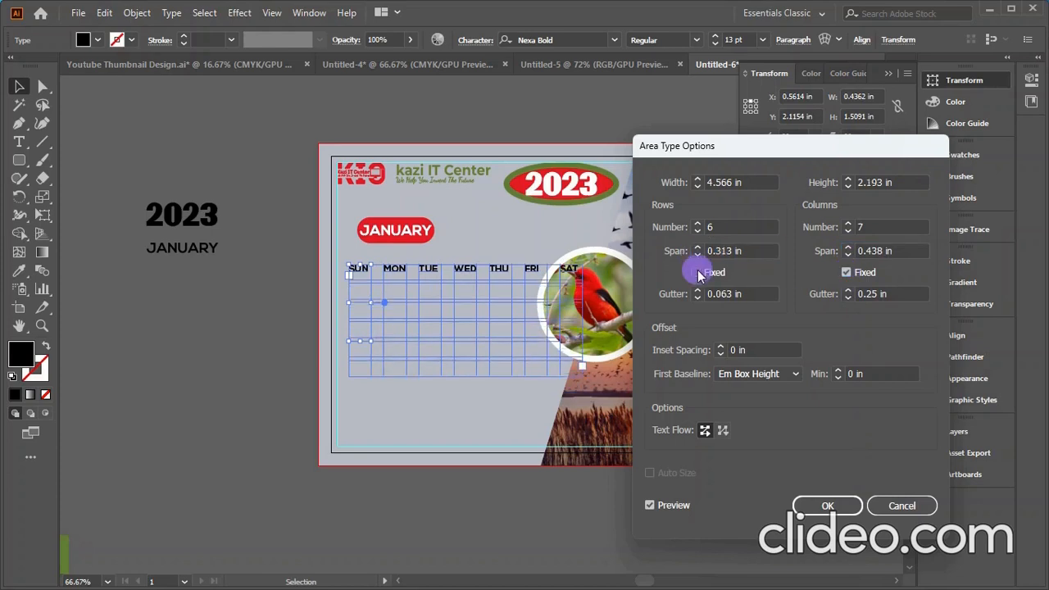
pyautogui.click(696, 272)
pyautogui.click(871, 294)
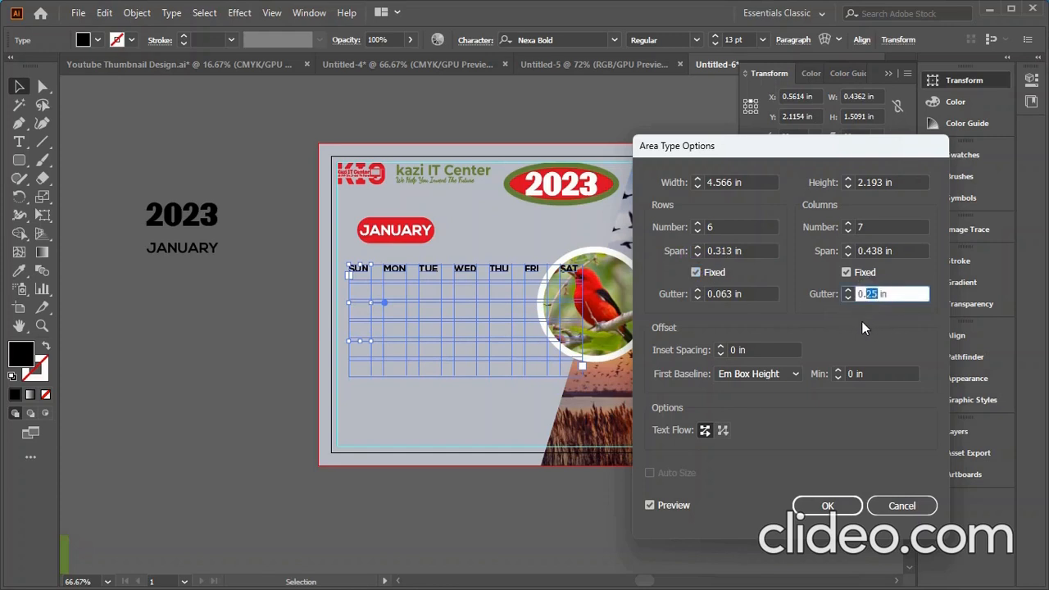
pyautogui.click(727, 295)
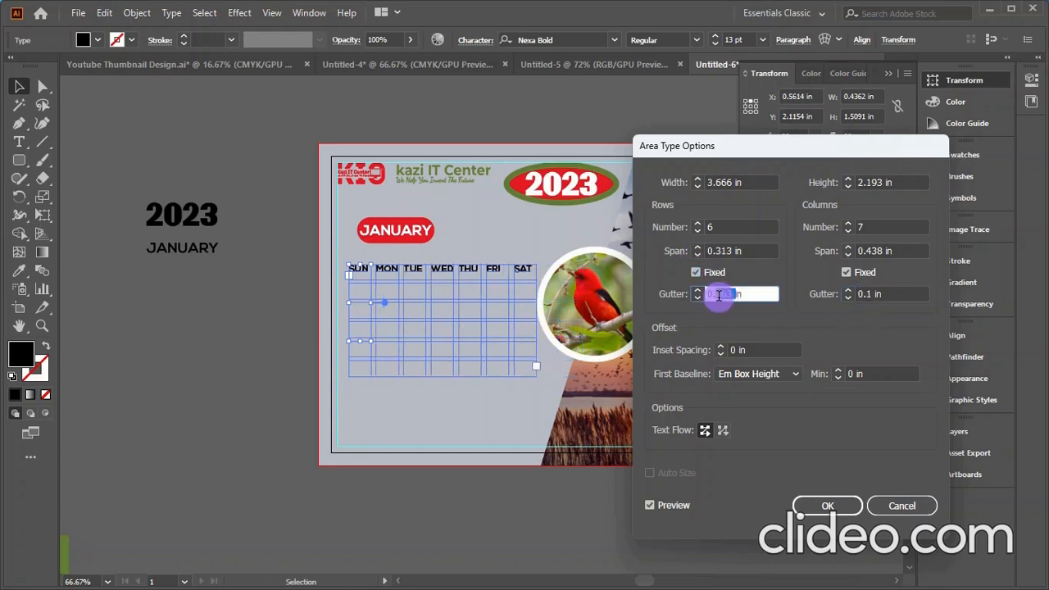
pyautogui.write('1')
pyautogui.click(772, 321)
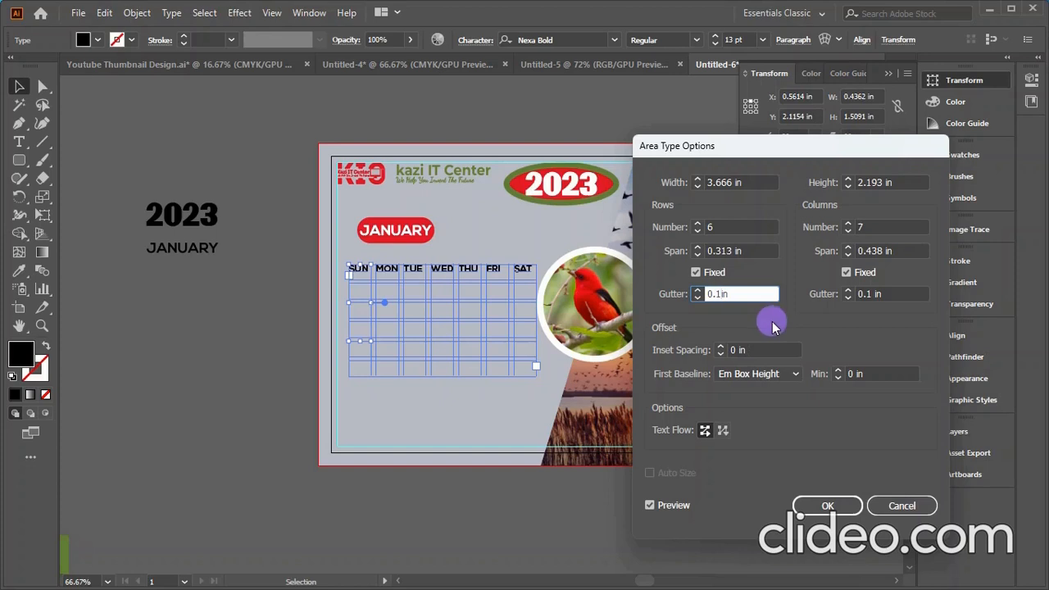
pyautogui.click(677, 506)
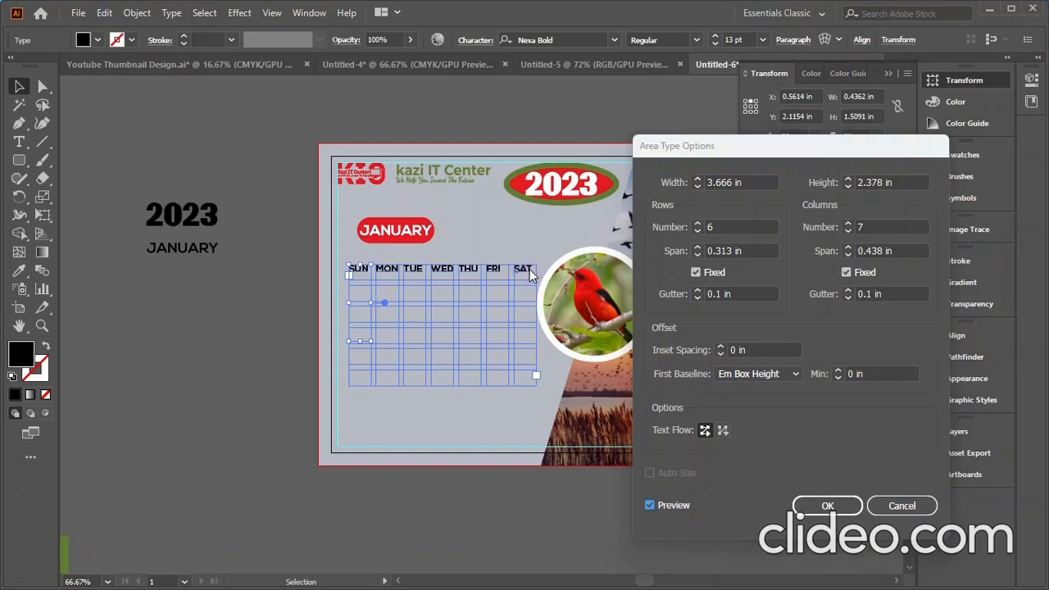
pyautogui.press('Return')
# - Centre the SUN–SAT header line in its columns and zoom the card to 100%
pyautogui.press('t')
pyautogui.moveTo(535, 270); pyautogui.dragTo(339, 251)
pyautogui.click(844, 41)
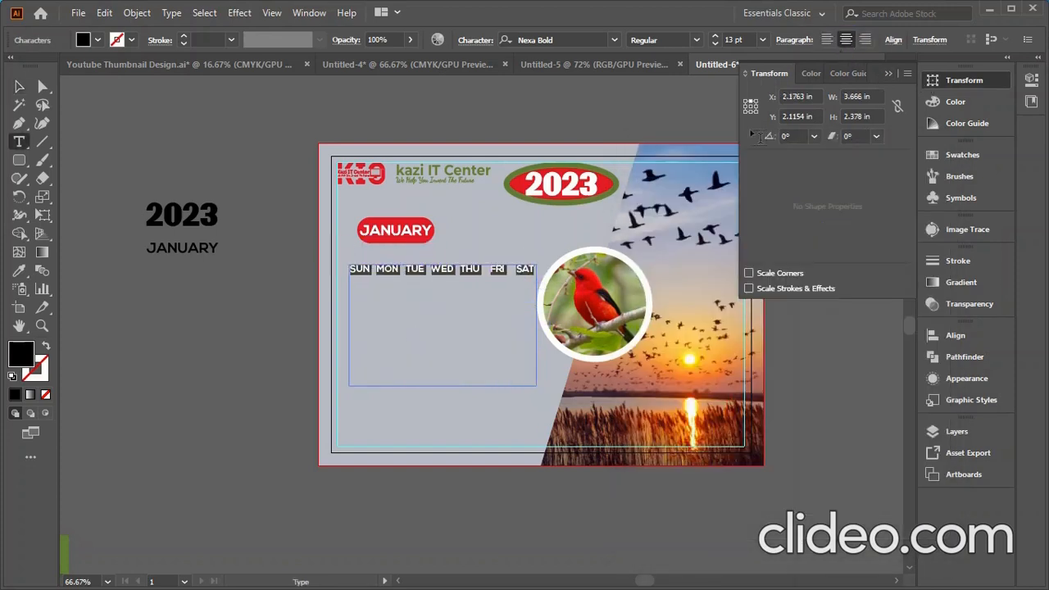
pyautogui.hotkey('ctrl', '+')
pyautogui.press('Escape')
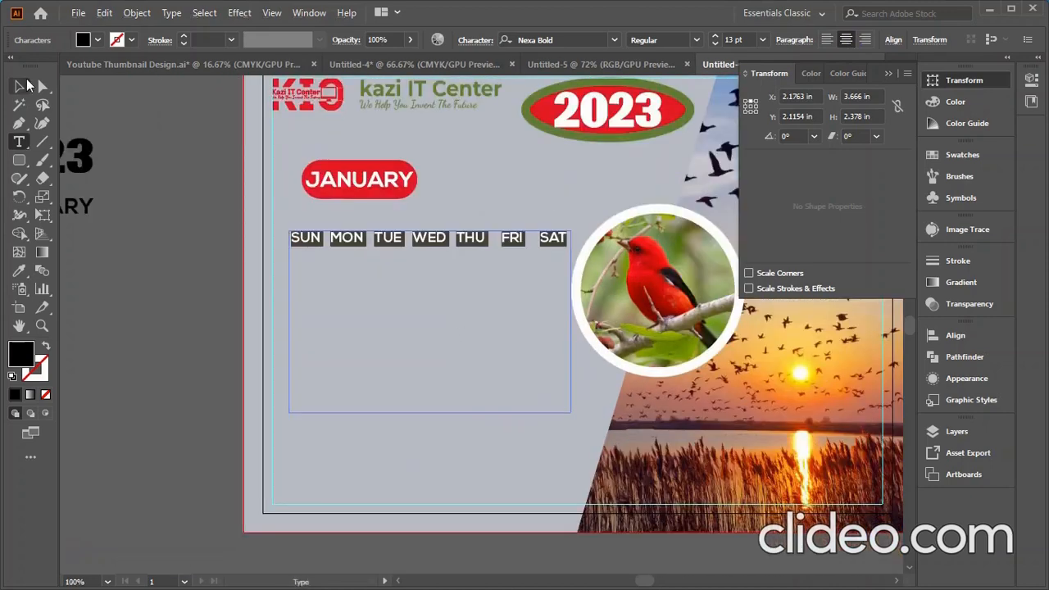
pyautogui.click(321, 297)
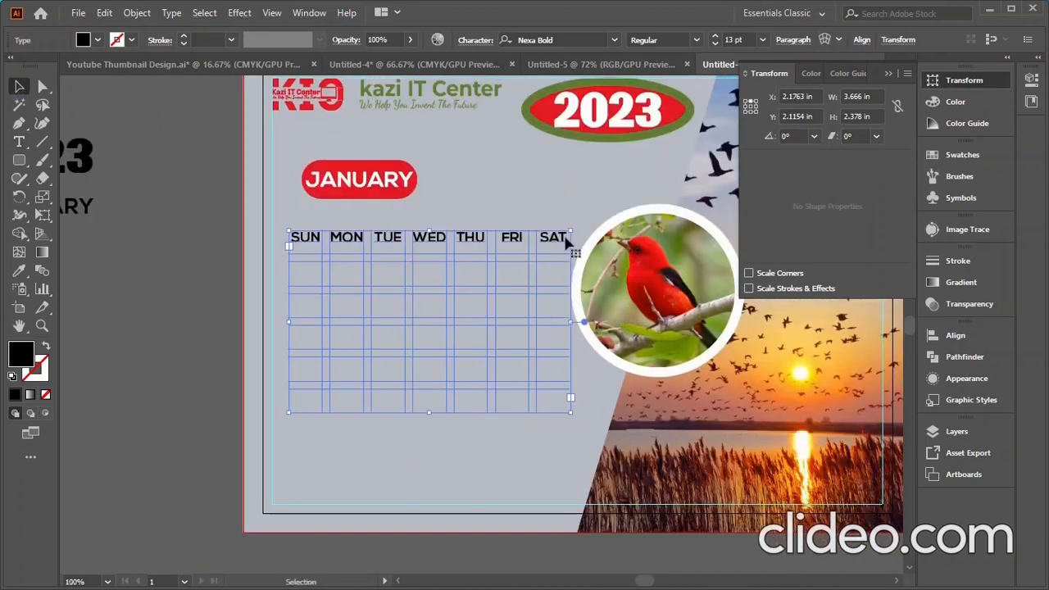
pyautogui.press('t')
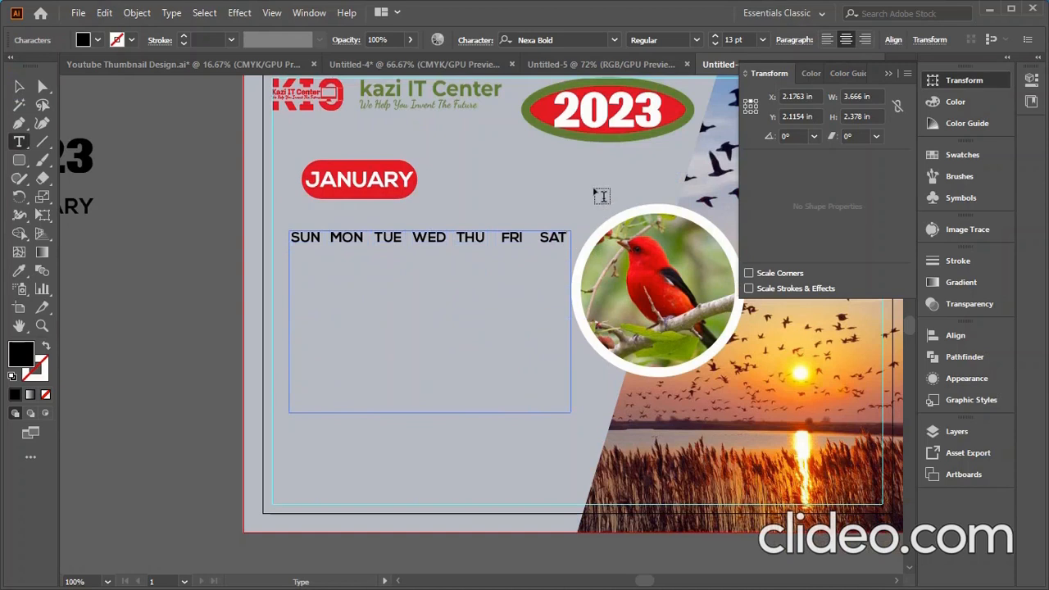
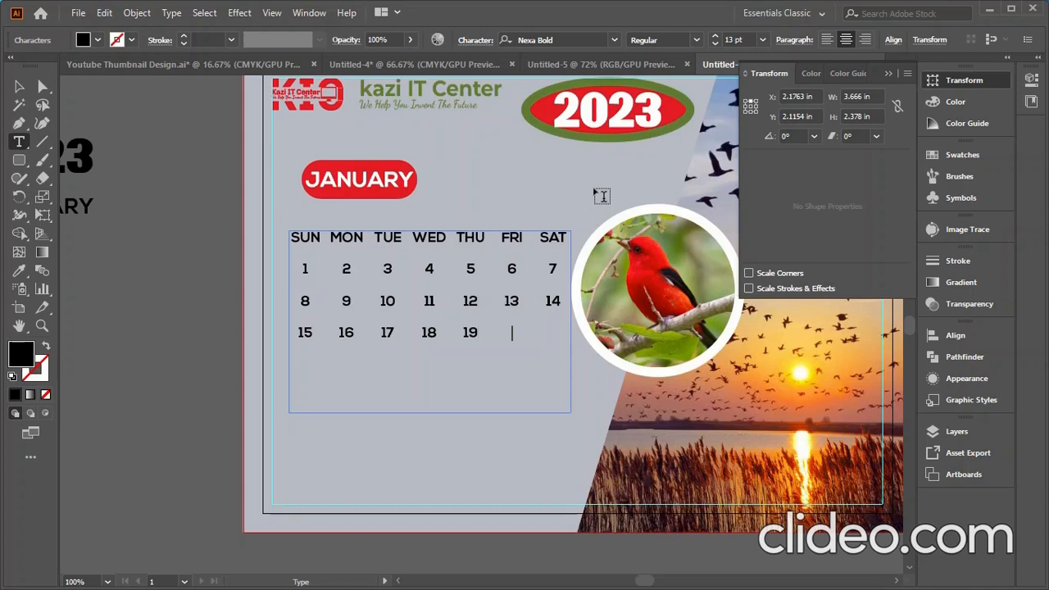
# - Type the remaining dates from 20 onward, ending the final row with 29, 30, 31, 1, 2, 3, 4
pyautogui.write('20 21 2')
pyautogui.press('Tab')
pyautogui.write('23')
pyautogui.press('Tab')
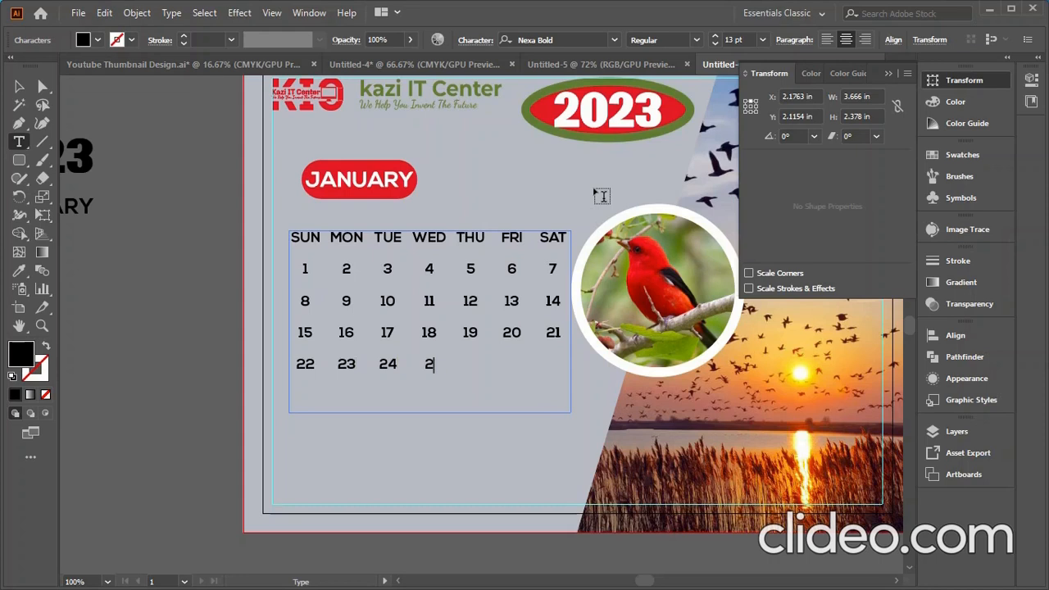
pyautogui.write('26\t27\t28 ')
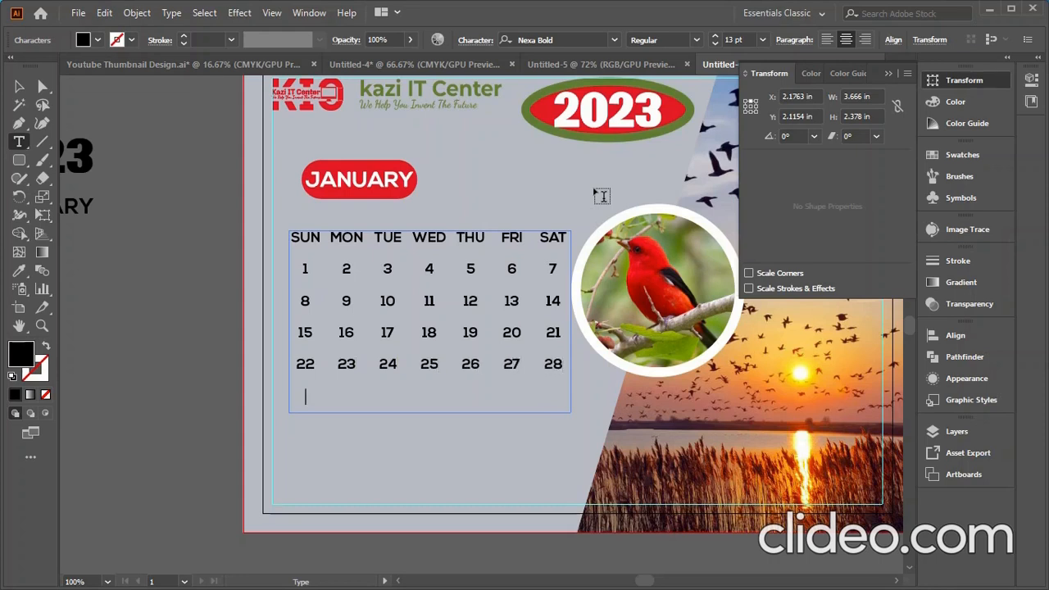
pyautogui.write('29')
pyautogui.press('Tab')
pyautogui.write('30')
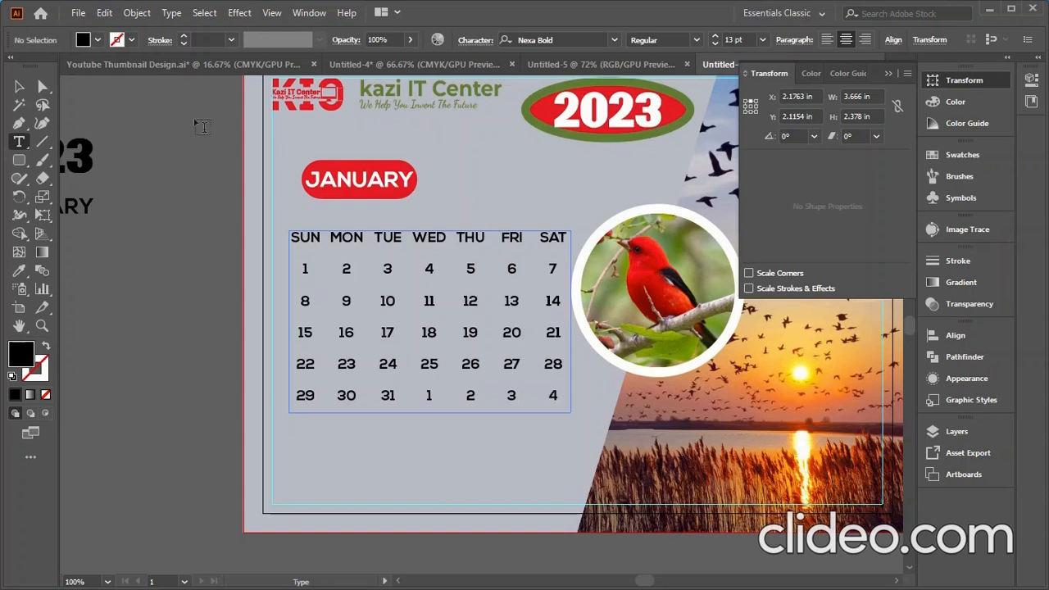
# - Fade the next-month dates 1, 2, 3 and 4 in the last row to 20% opacity
pyautogui.click(19, 86)
pyautogui.click(557, 398)
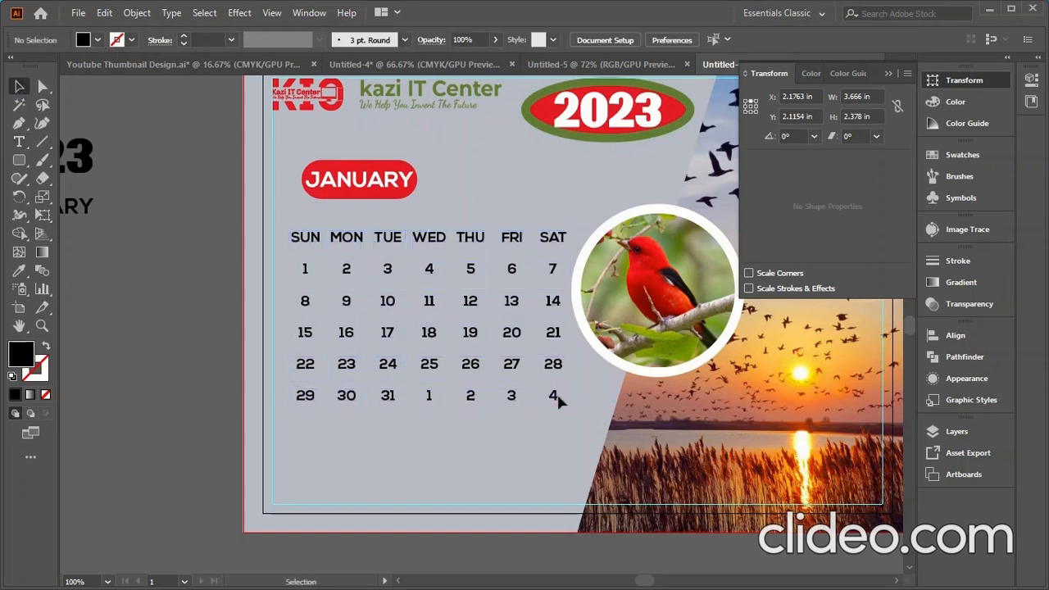
pyautogui.moveTo(555, 398); pyautogui.dragTo(471, 403)
pyautogui.click(560, 395)
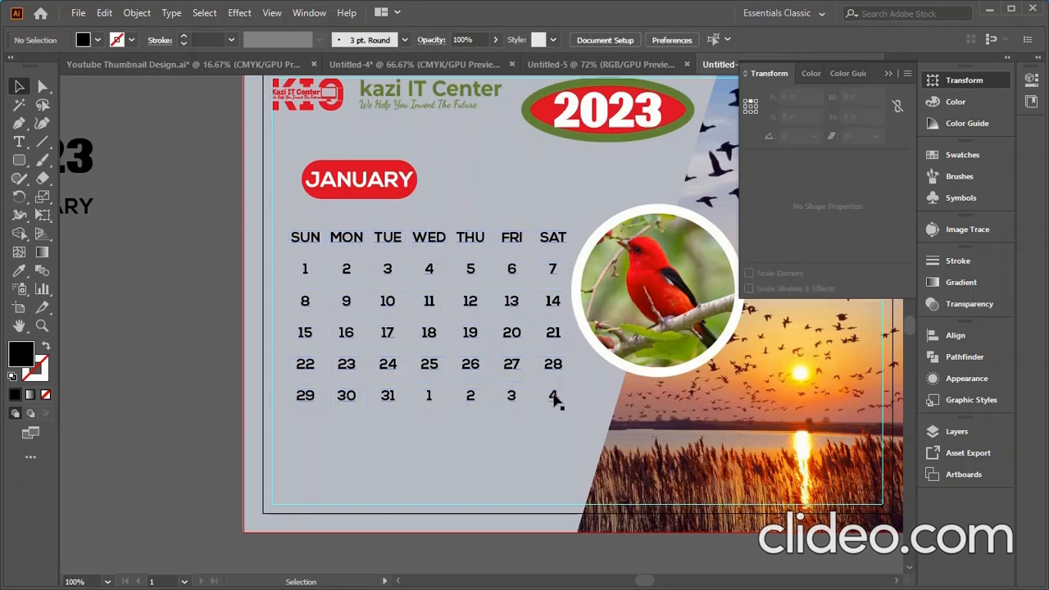
pyautogui.doubleClick(557, 395)
pyautogui.click(551, 397)
pyautogui.moveTo(551, 396); pyautogui.dragTo(425, 393)
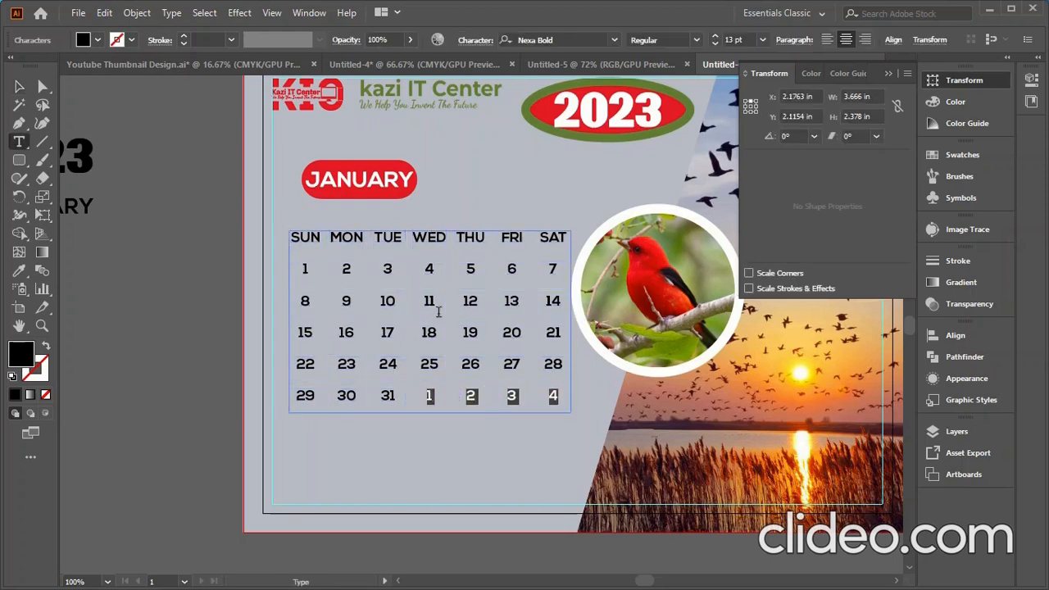
pyautogui.click(392, 38)
pyautogui.write('20')
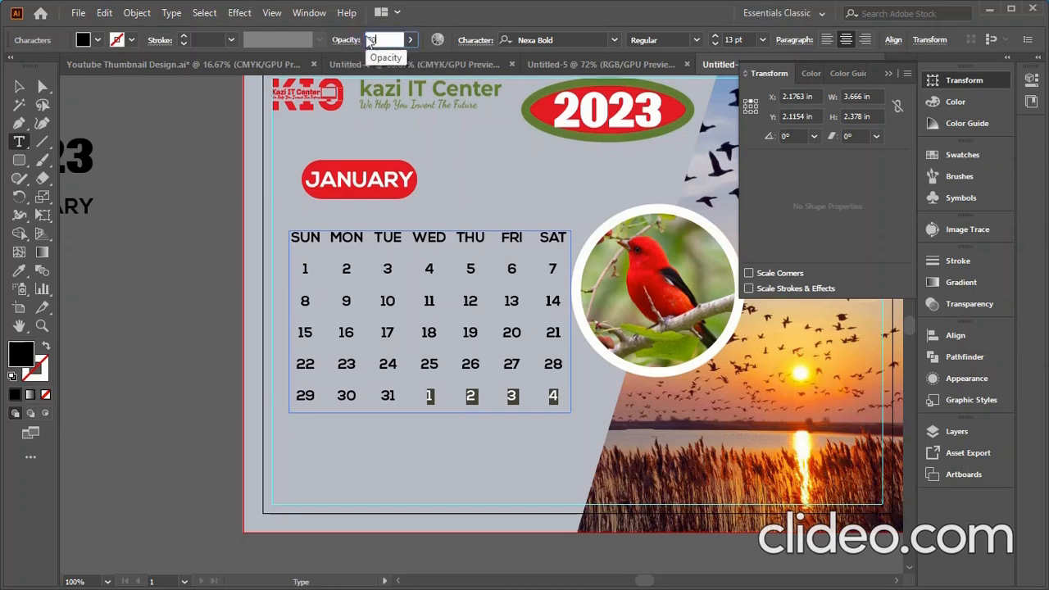
pyautogui.click(23, 86)
pyautogui.click(134, 260)
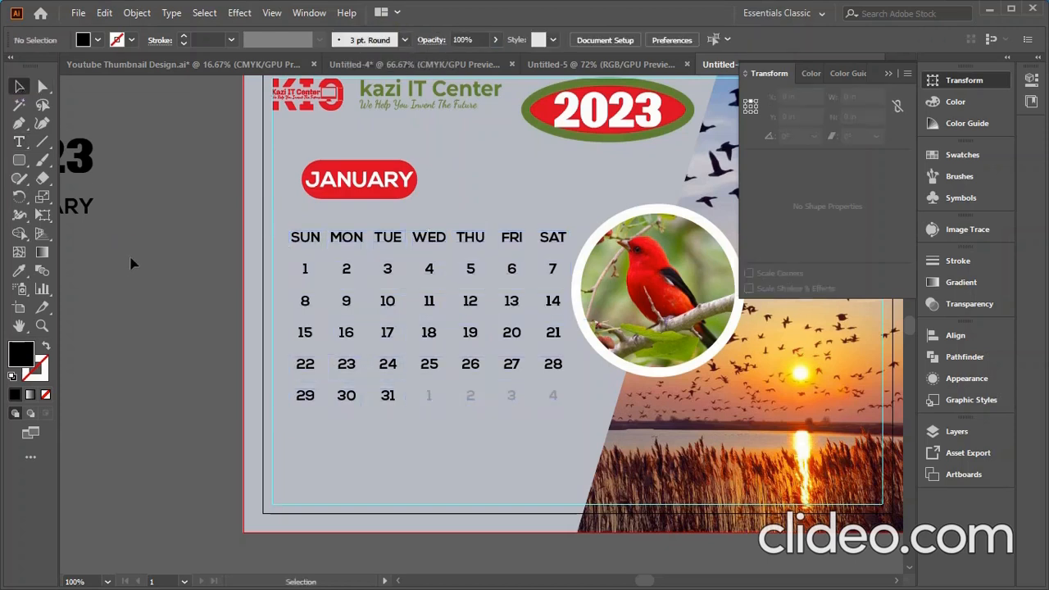
# - Colour the FRI and SAT headings red using the Eyedropper on the red swatch
pyautogui.doubleClick(558, 238)
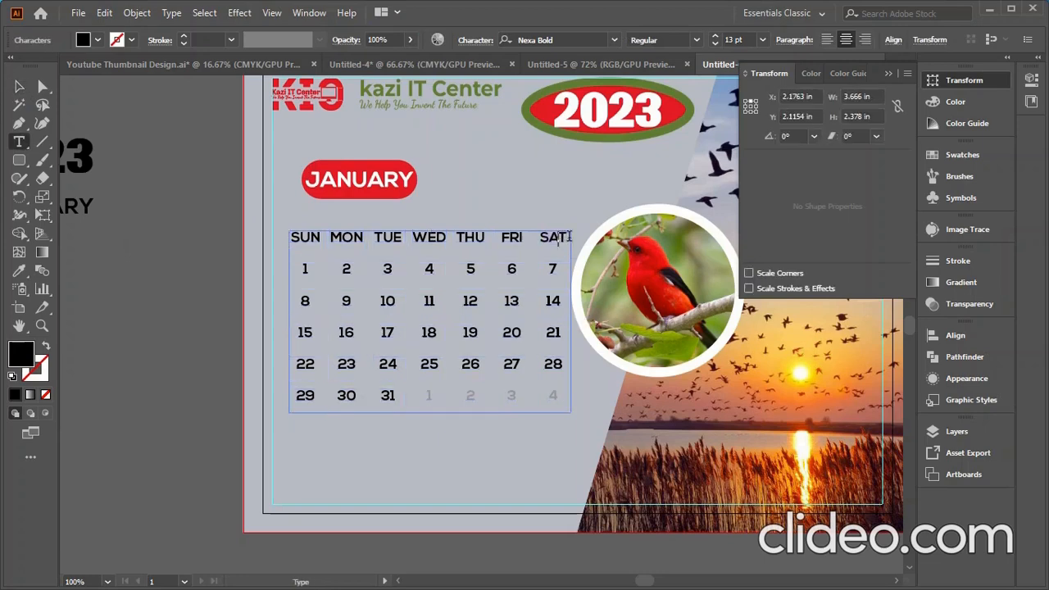
pyautogui.moveTo(567, 237); pyautogui.dragTo(490, 238)
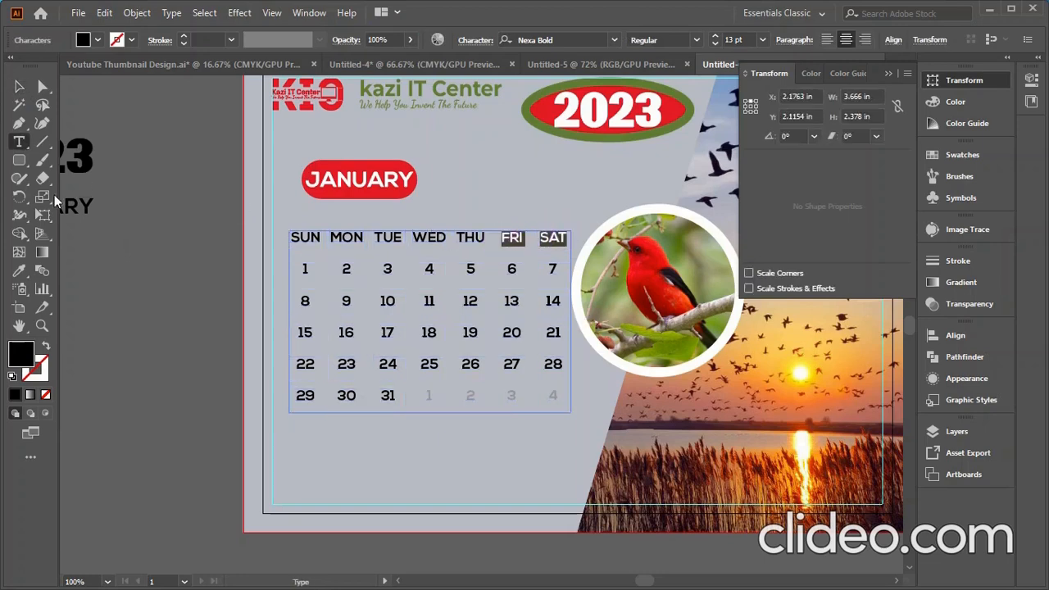
pyautogui.click(19, 270)
pyautogui.scroll(-2, 377, 193)
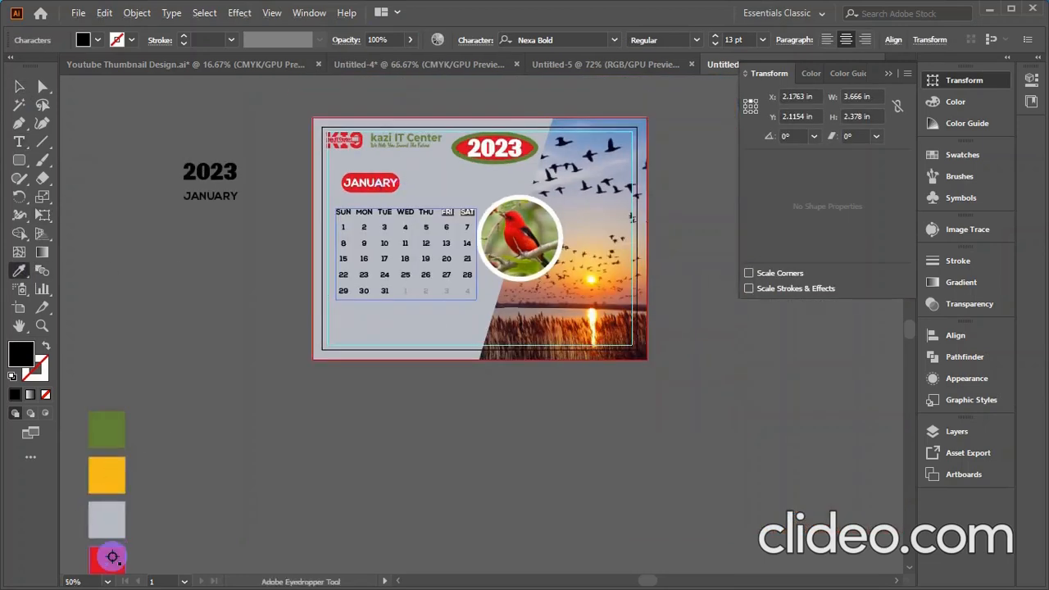
pyautogui.click(112, 557)
pyautogui.click(19, 86)
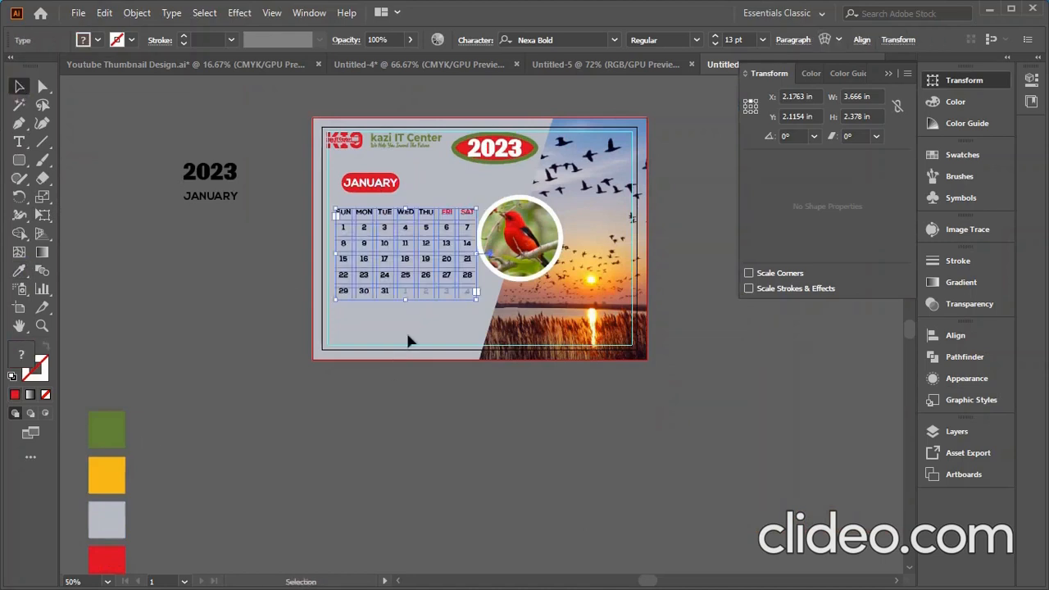
pyautogui.scroll(1, 459, 238)
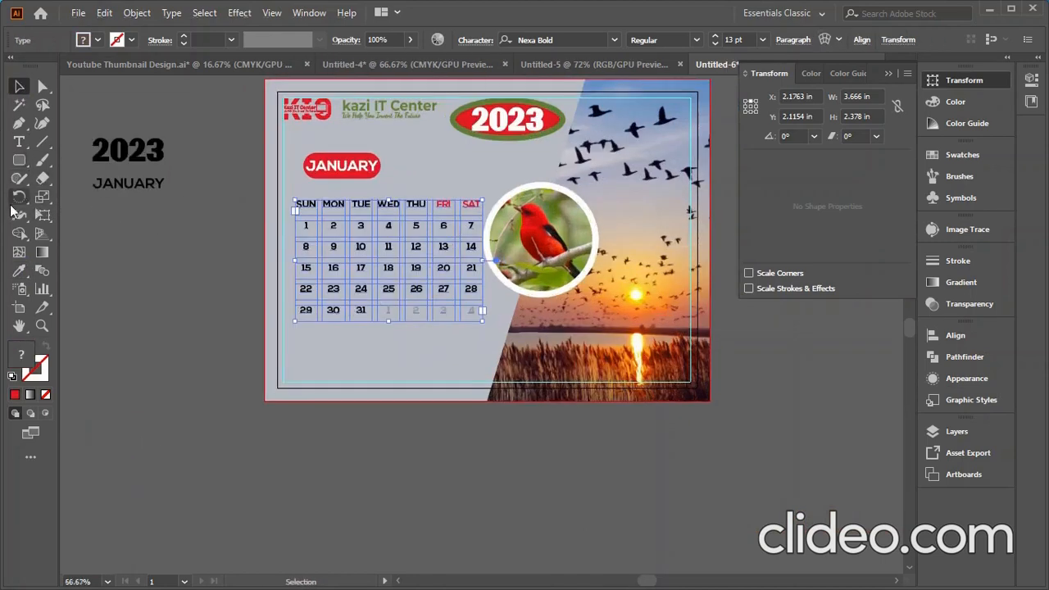
# - Colour the weekend dates 6 and 7 red from the red swatch
pyautogui.doubleClick(472, 227)
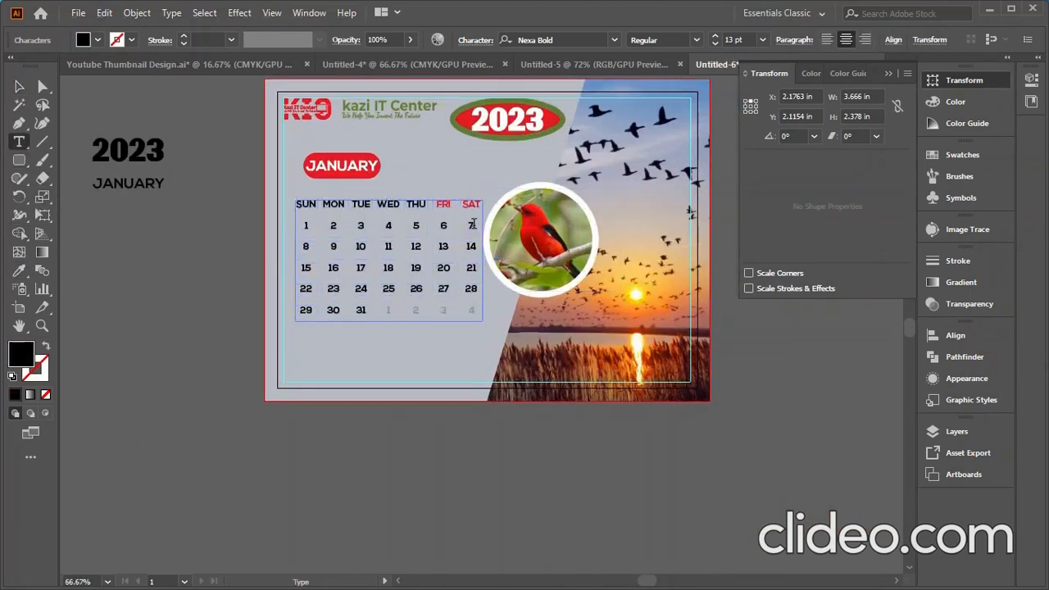
pyautogui.moveTo(472, 227); pyautogui.dragTo(437, 224)
pyautogui.click(20, 272)
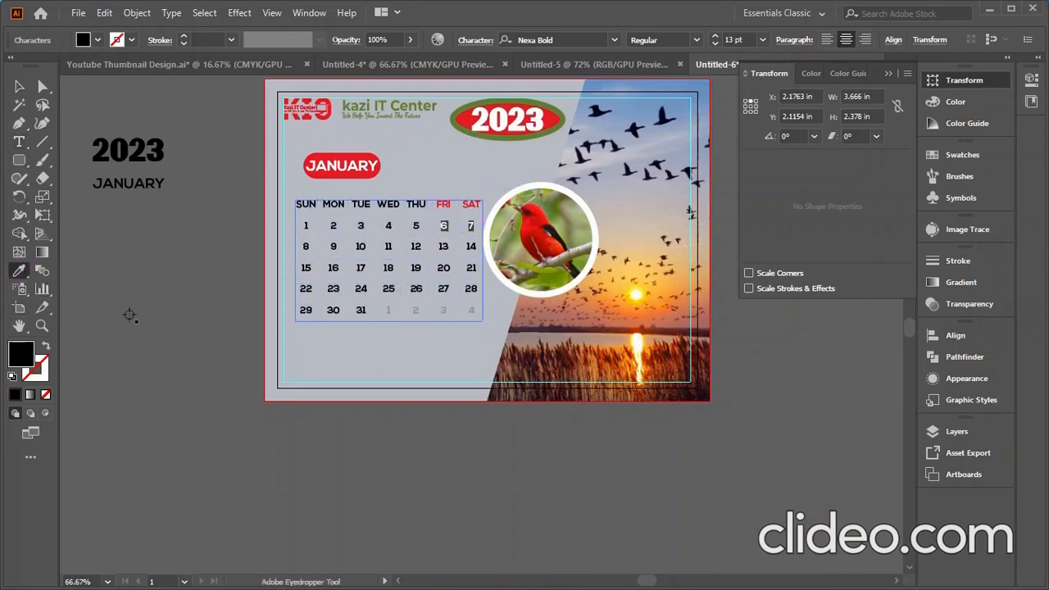
pyautogui.scroll(-5, 176, 302)
pyautogui.scroll(1, 131, 375)
pyautogui.scroll(4, 131, 374)
pyautogui.click(204, 345)
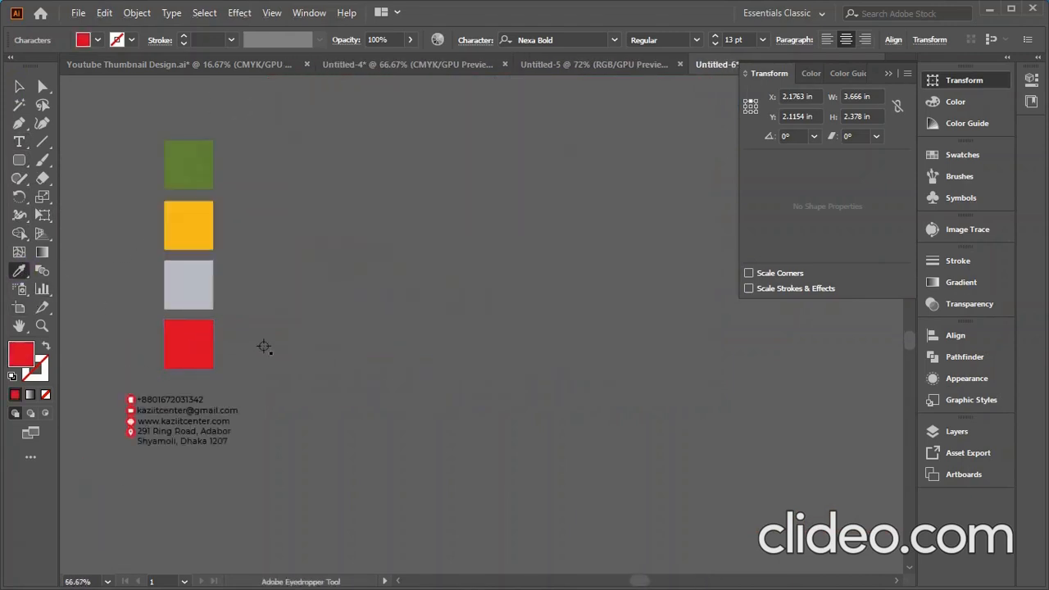
pyautogui.scroll(-2, 259, 347)
# - Move the colour swatches and contact details up beside the calendar
pyautogui.click(17, 88)
pyautogui.moveTo(265, 254); pyautogui.dragTo(220, 415)
pyautogui.moveTo(232, 279); pyautogui.dragTo(279, 200)
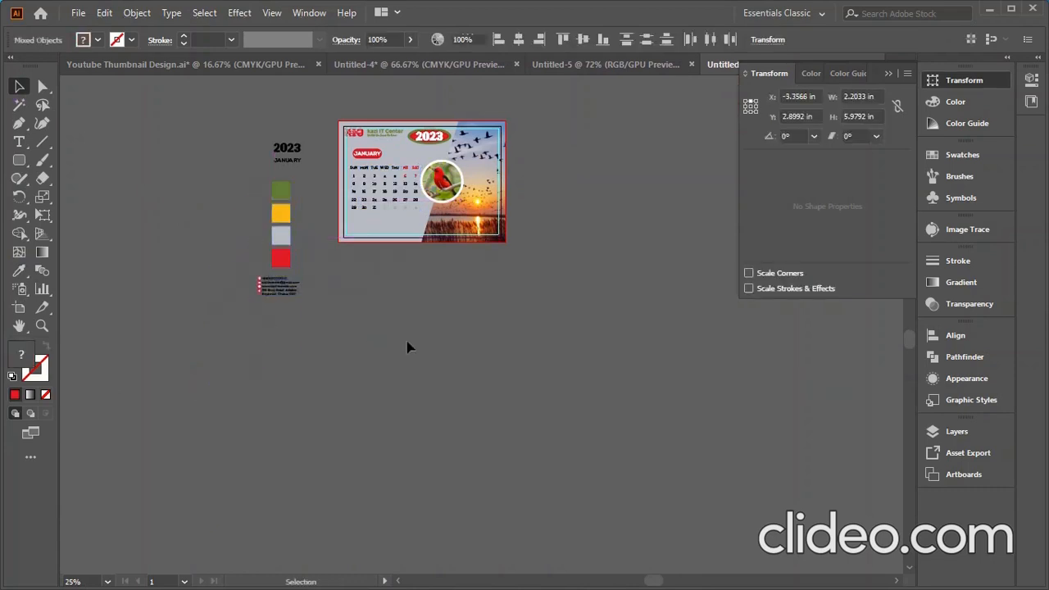
pyautogui.click(407, 347)
pyautogui.scroll(-1, 325, 335)
pyautogui.scroll(3, 425, 218)
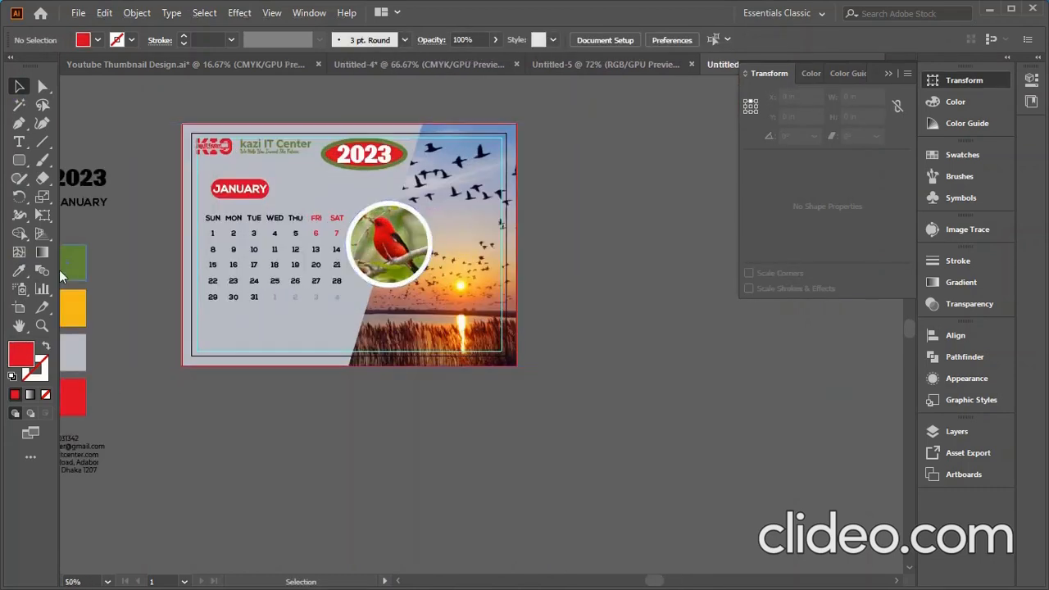
pyautogui.scroll(1, 306, 264)
# - Colour the weekend dates 13–14 and 20–21 red with the Eyedropper
pyautogui.doubleClick(351, 246)
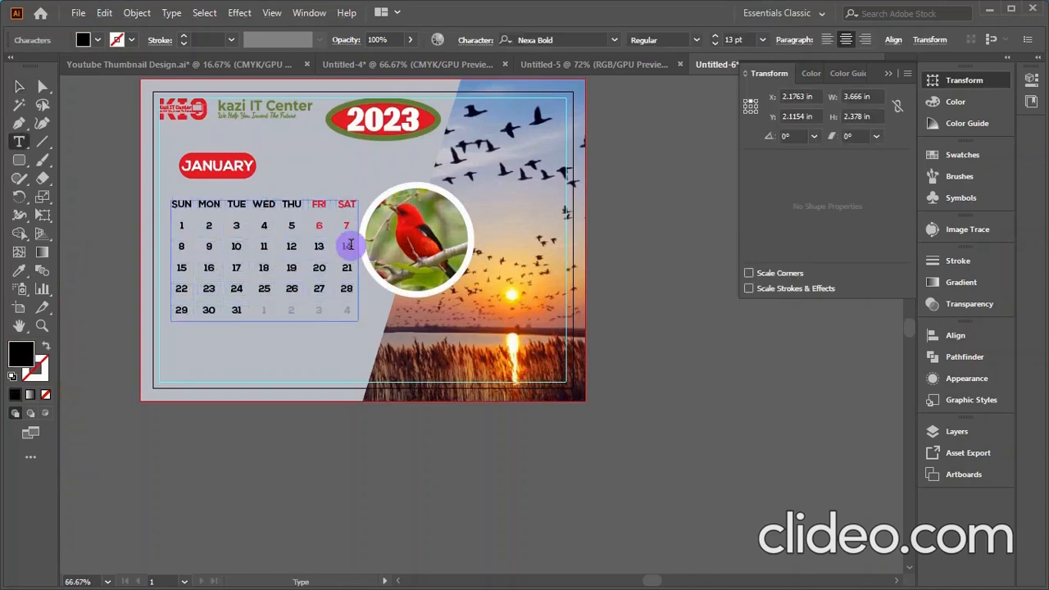
pyautogui.moveTo(350, 245); pyautogui.dragTo(306, 245)
pyautogui.click(19, 270)
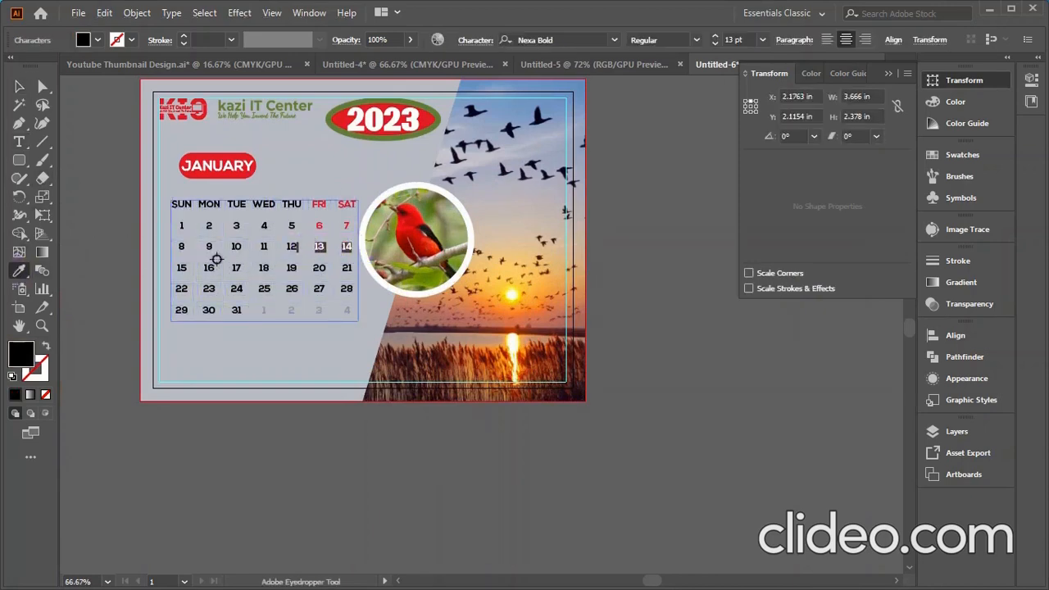
pyautogui.scroll(-1, 389, 240)
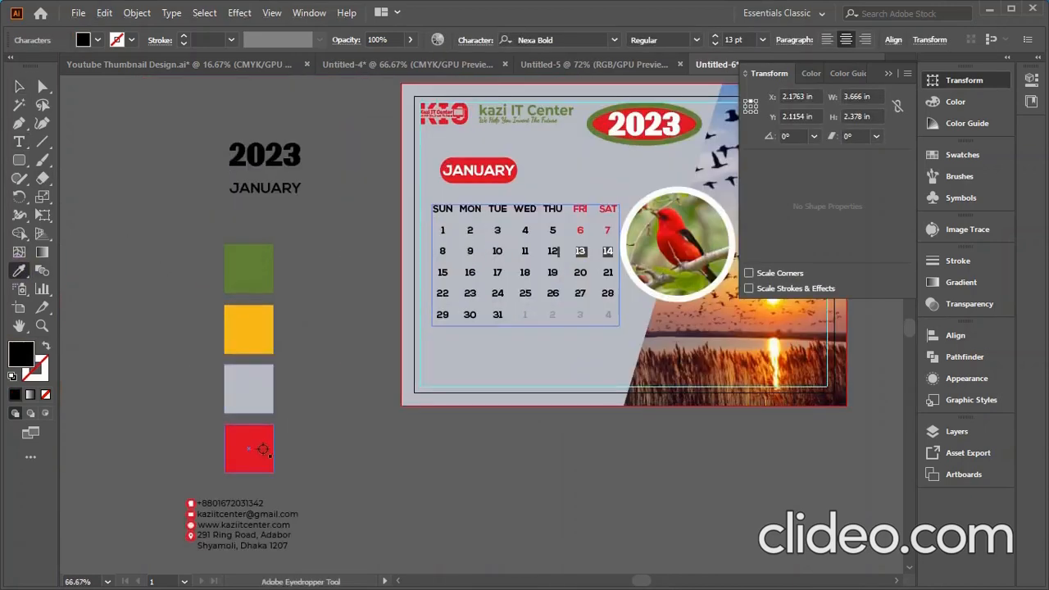
pyautogui.click(249, 448)
pyautogui.click(21, 87)
pyautogui.click(525, 455)
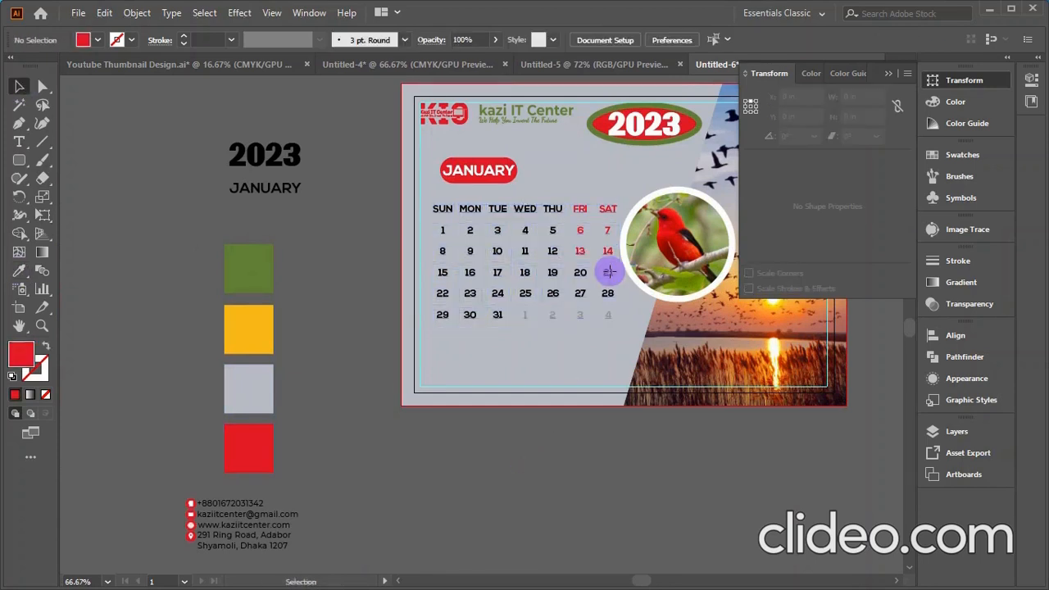
pyautogui.doubleClick(610, 271)
pyautogui.moveTo(610, 271); pyautogui.dragTo(569, 272)
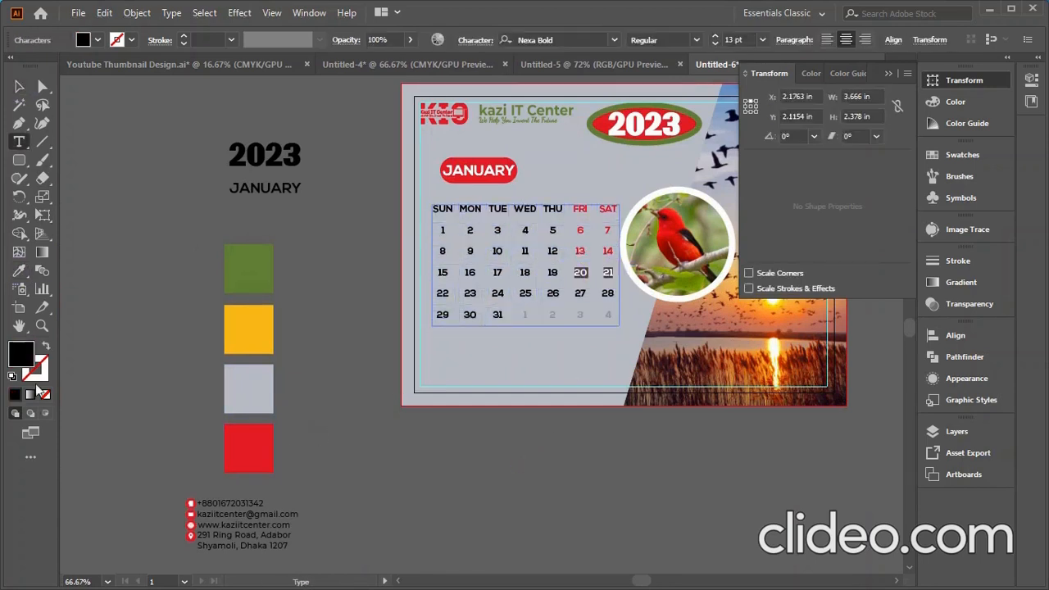
pyautogui.click(14, 273)
pyautogui.click(249, 449)
pyautogui.click(21, 88)
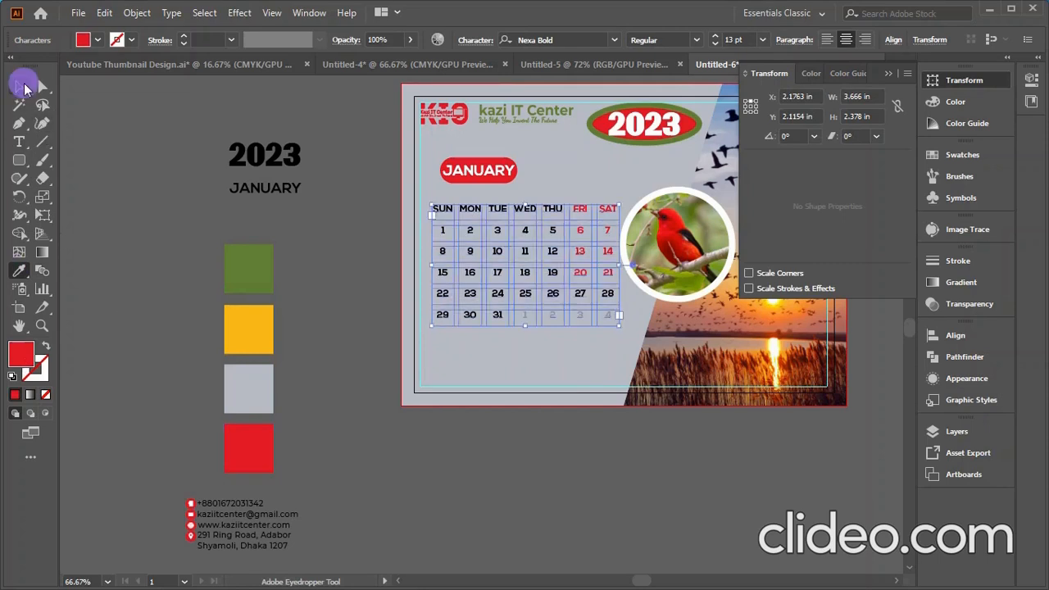
pyautogui.click(483, 527)
# - Colour the weekend dates 27 and 28 red from the red swatch
pyautogui.doubleClick(611, 292)
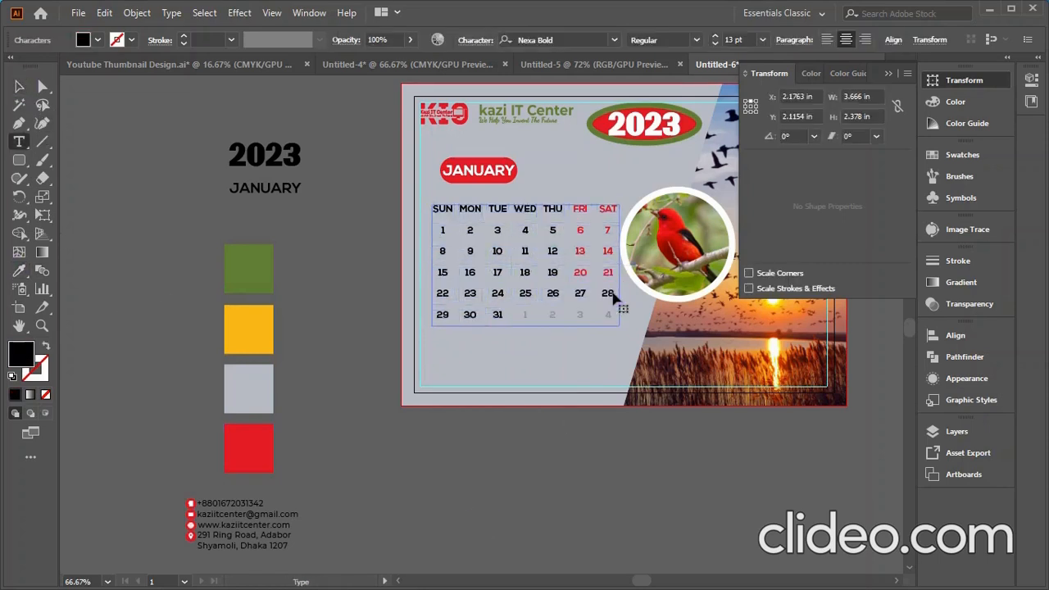
pyautogui.moveTo(613, 292); pyautogui.dragTo(576, 292)
pyautogui.click(19, 271)
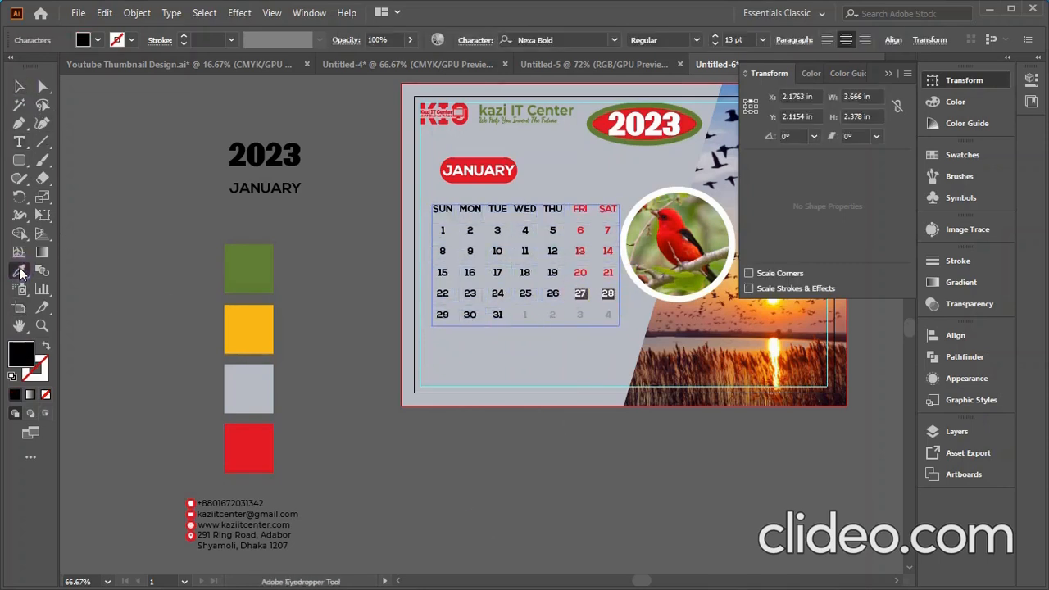
pyautogui.click(261, 460)
pyautogui.click(19, 84)
pyautogui.click(316, 568)
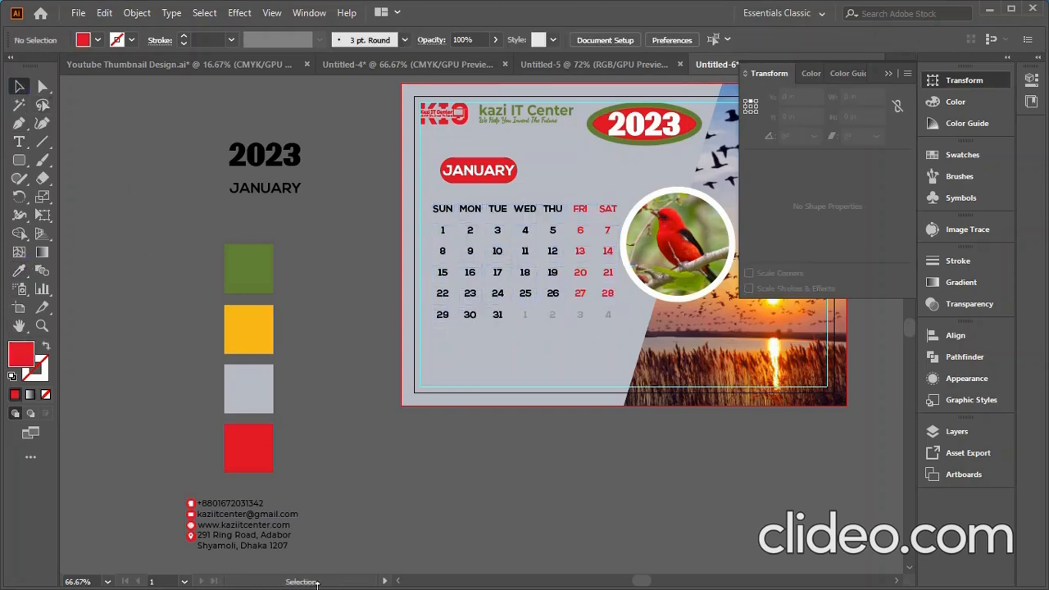
pyautogui.scroll(-2, 323, 474)
pyautogui.scroll(3, 426, 356)
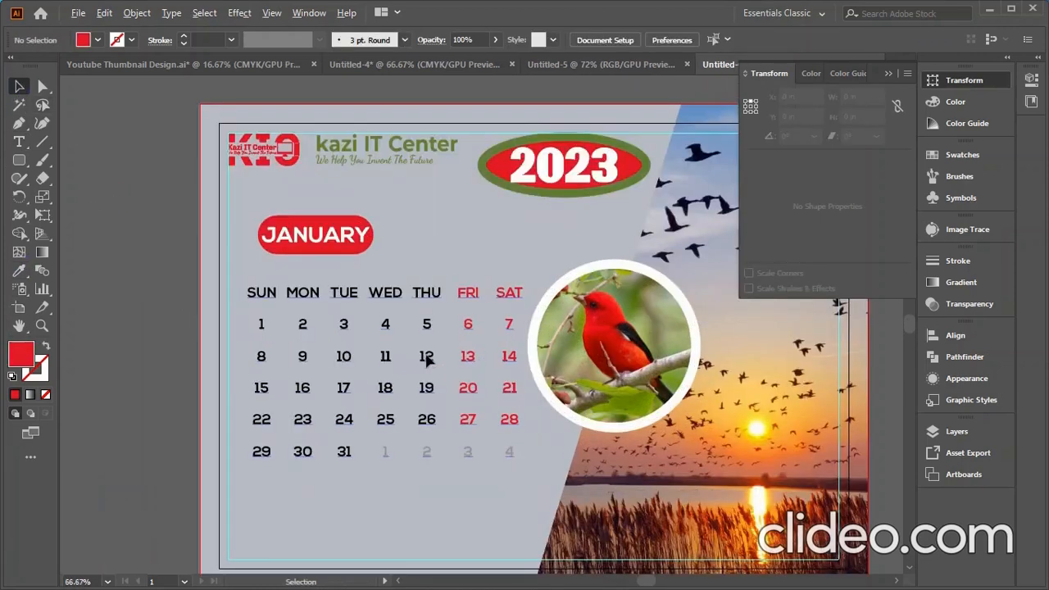
# - Draw a red rectangle bar, 0.25 in tall, across the weekday header row
pyautogui.rightClick(19, 162)
pyautogui.click(95, 160)
pyautogui.moveTo(240, 285)
pyautogui.mouseDown()
pyautogui.moveTo(426, 306)
pyautogui.moveTo(546, 284)
pyautogui.moveTo(523, 306)
pyautogui.mouseUp()
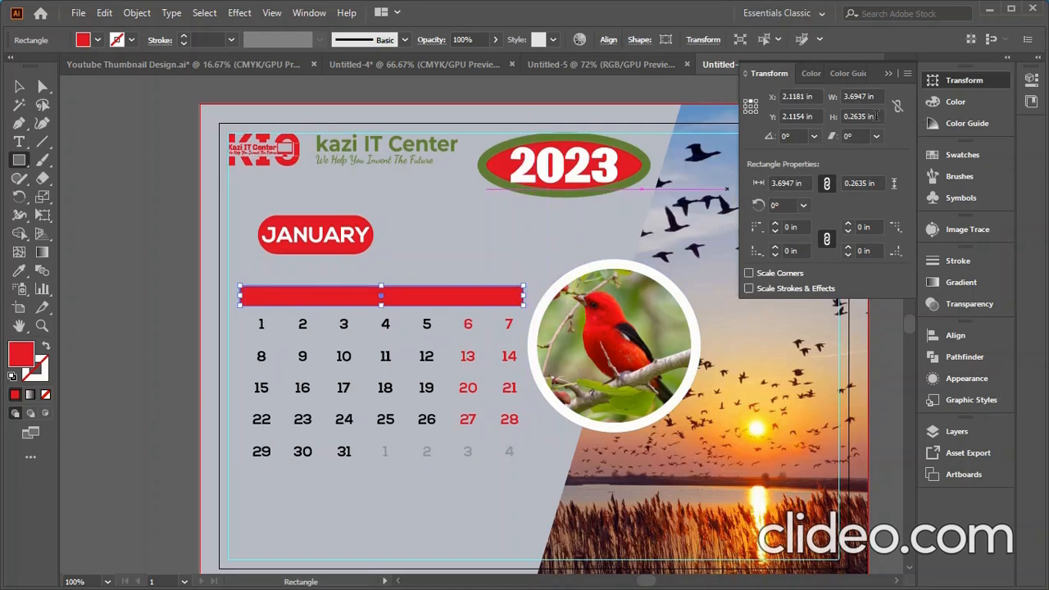
pyautogui.click(19, 86)
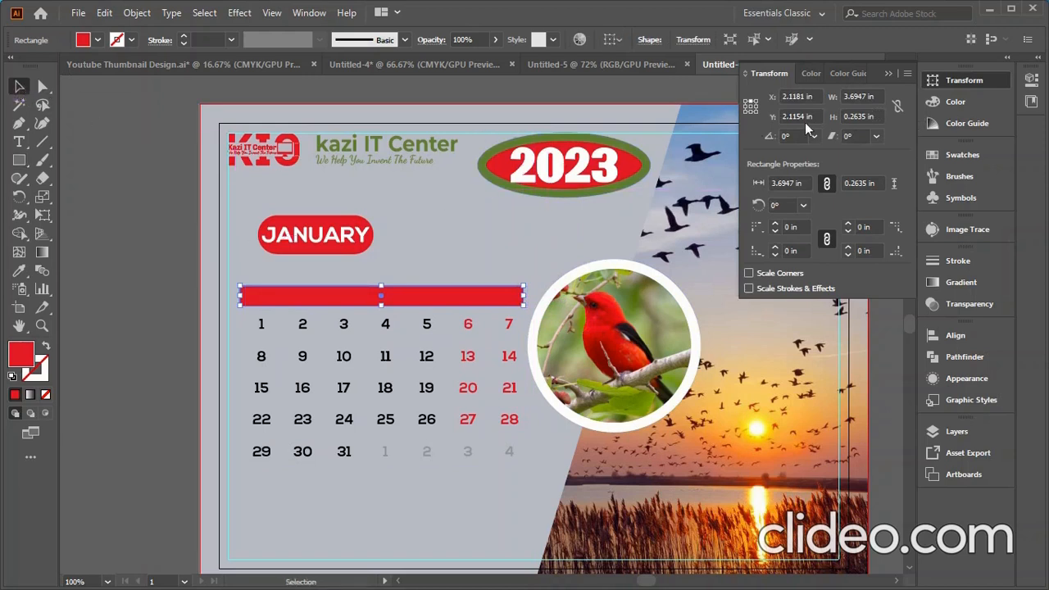
pyautogui.scroll(-1, 864, 117)
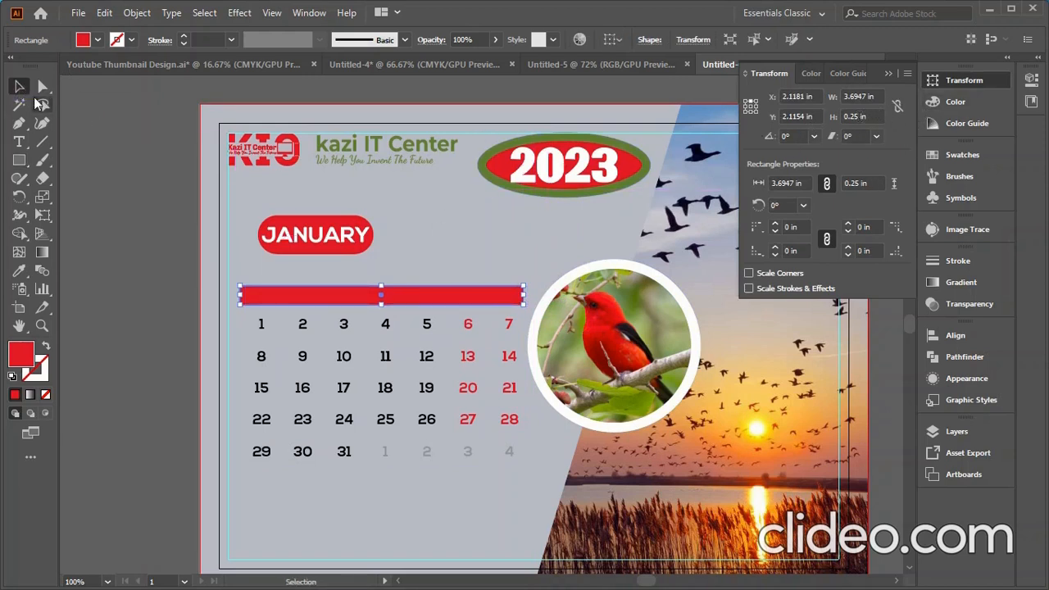
pyautogui.moveTo(402, 295); pyautogui.dragTo(410, 311)
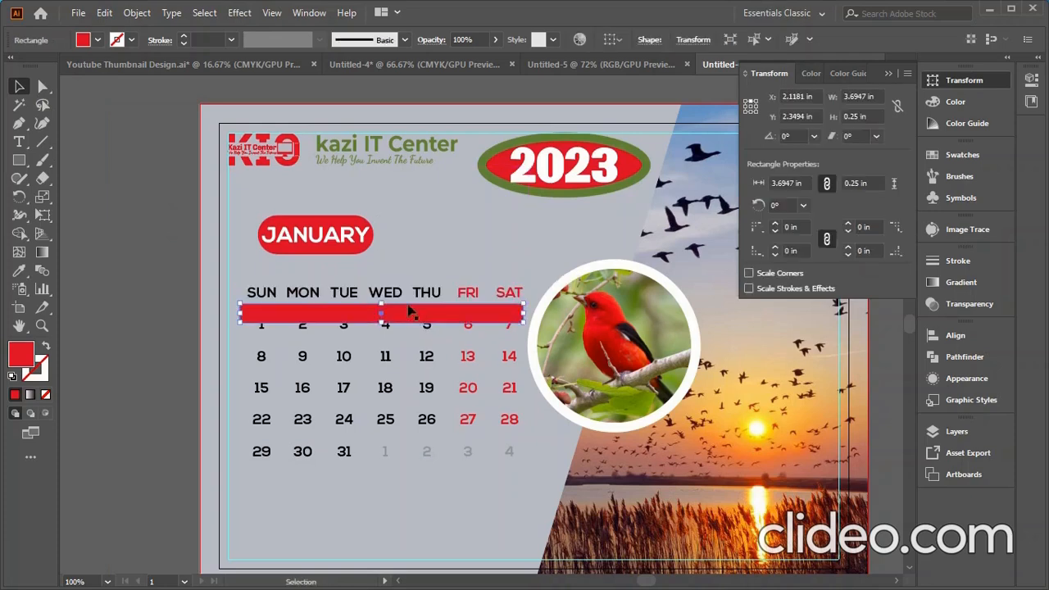
# - Bring the calendar text to the front and slide the bar up behind the weekday names
pyautogui.click(387, 298)
pyautogui.rightClick(389, 299)
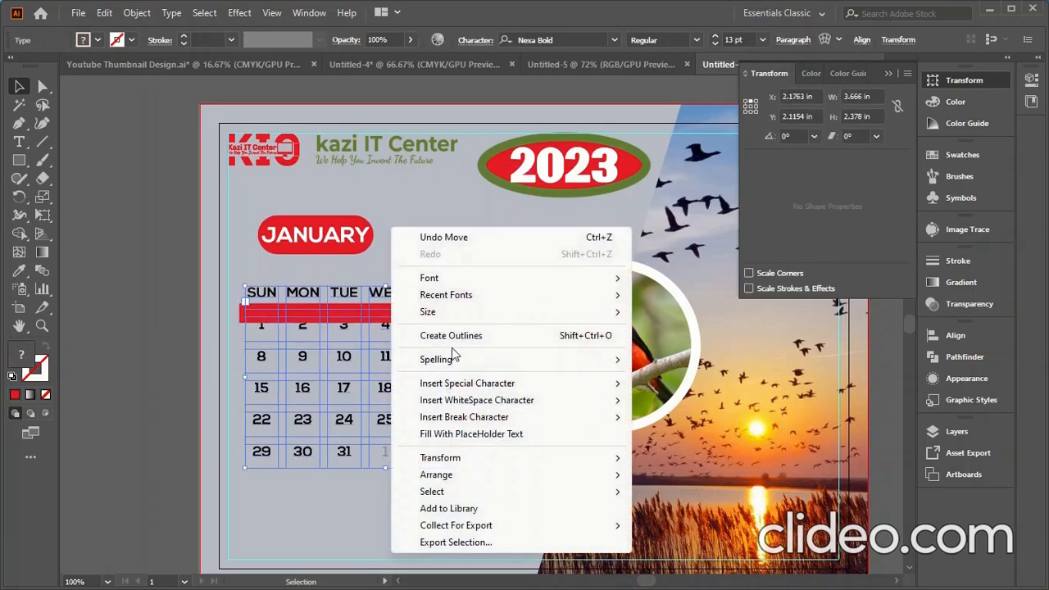
pyautogui.moveTo(447, 474)
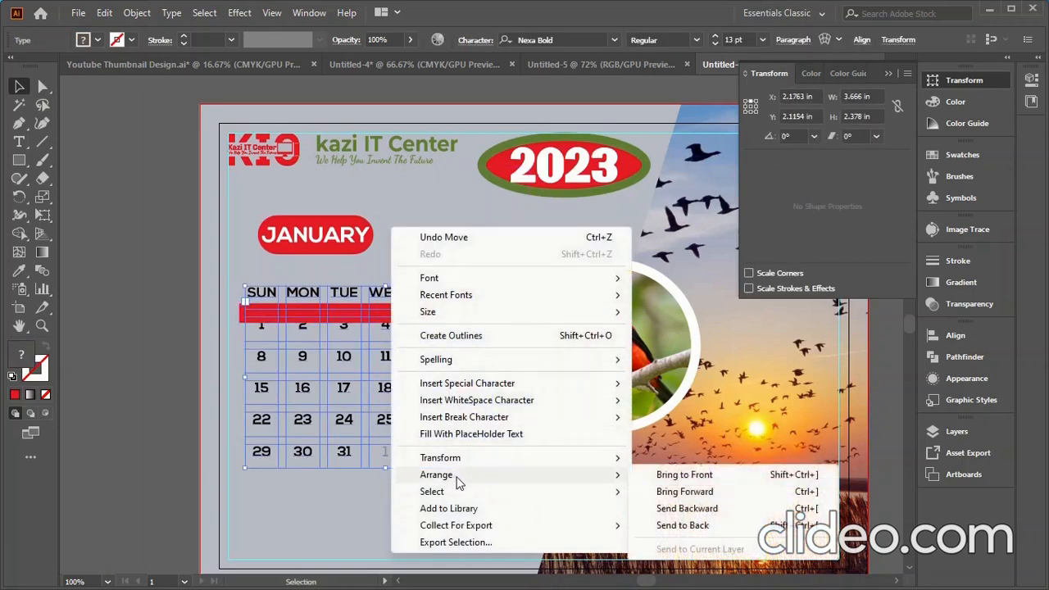
pyautogui.click(658, 477)
pyautogui.click(164, 320)
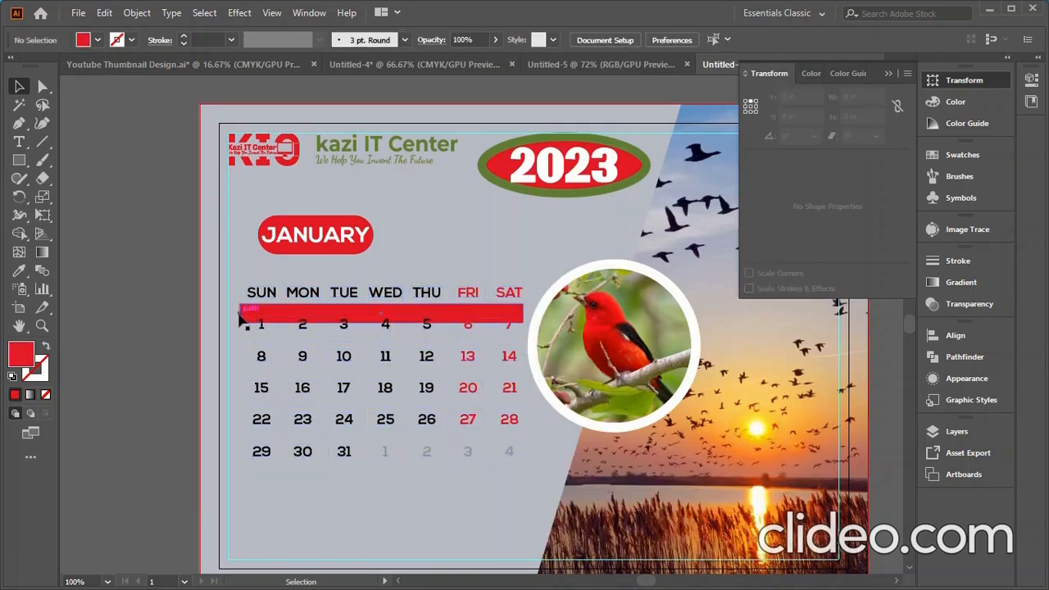
pyautogui.scroll(2, 243, 317)
pyautogui.moveTo(228, 291); pyautogui.dragTo(231, 253)
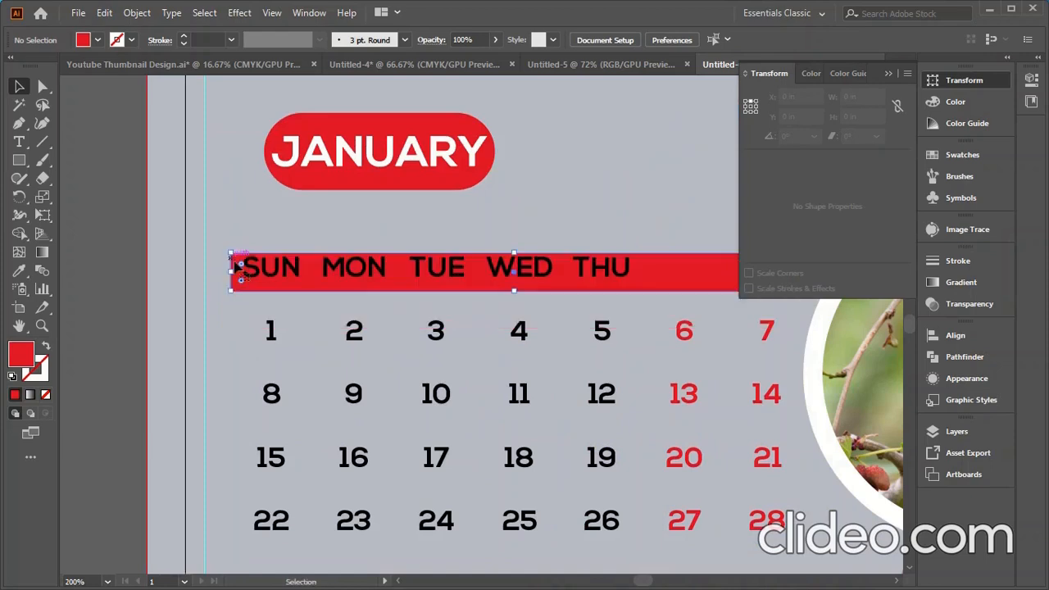
pyautogui.scroll(-1, 279, 414)
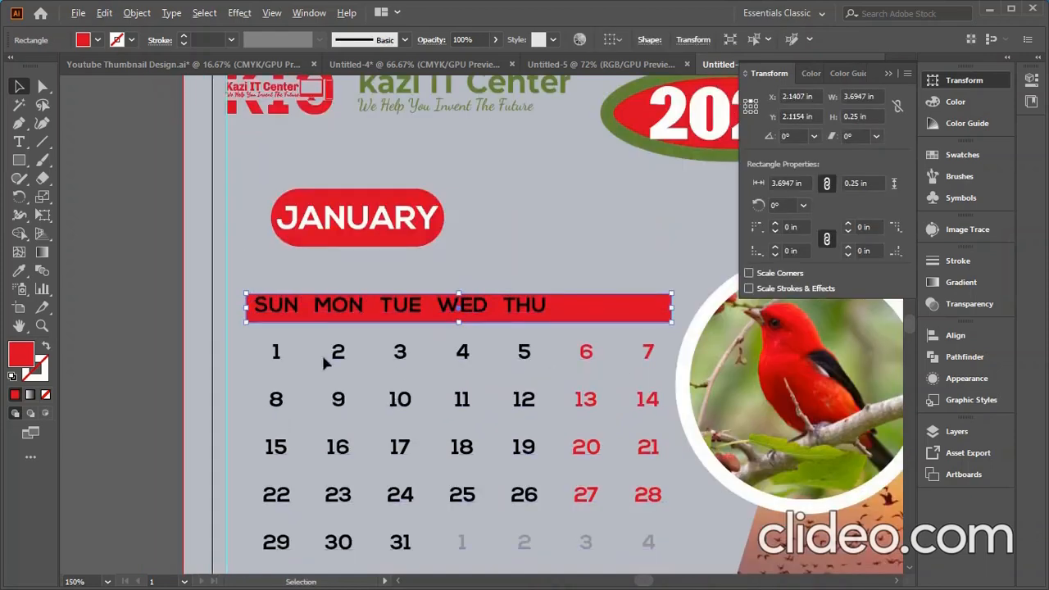
# - Recolour the header bar with the yellow swatch using the Eyedropper
pyautogui.scroll(-2, 321, 356)
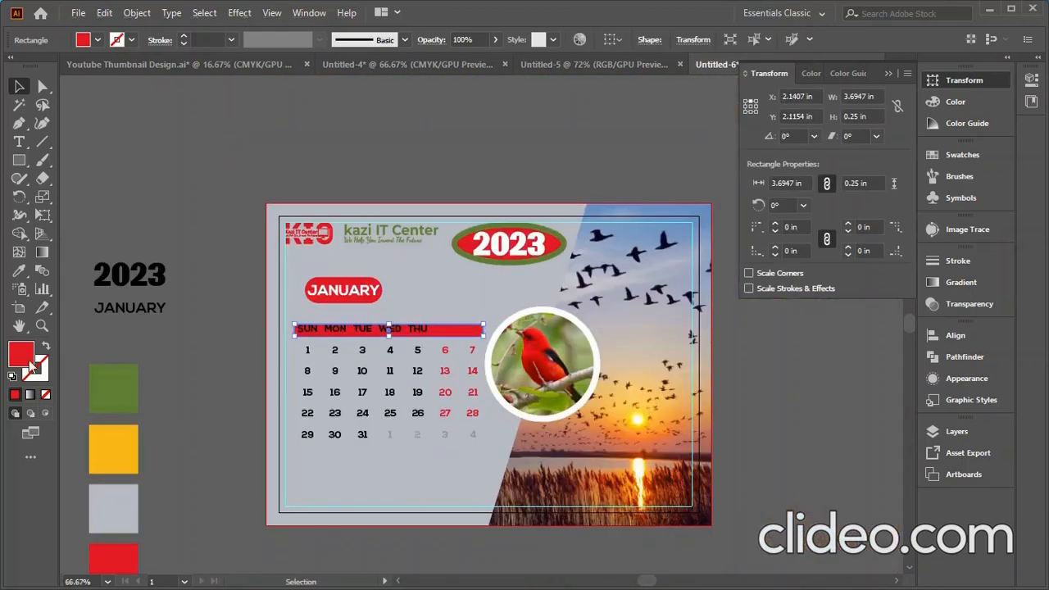
pyautogui.click(20, 272)
pyautogui.click(107, 454)
pyautogui.click(19, 86)
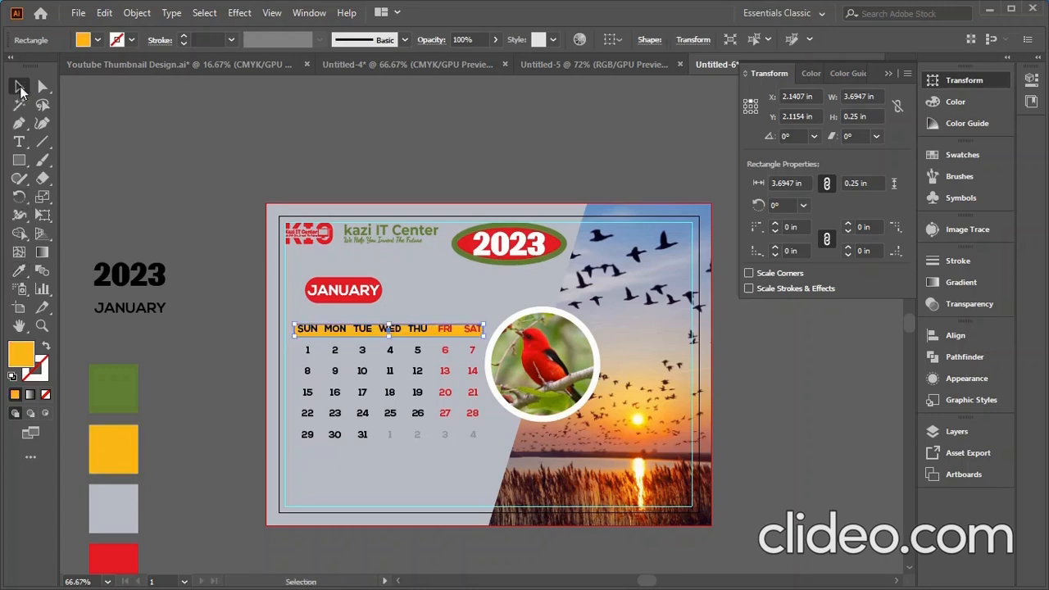
pyautogui.click(227, 428)
pyautogui.scroll(3, 410, 328)
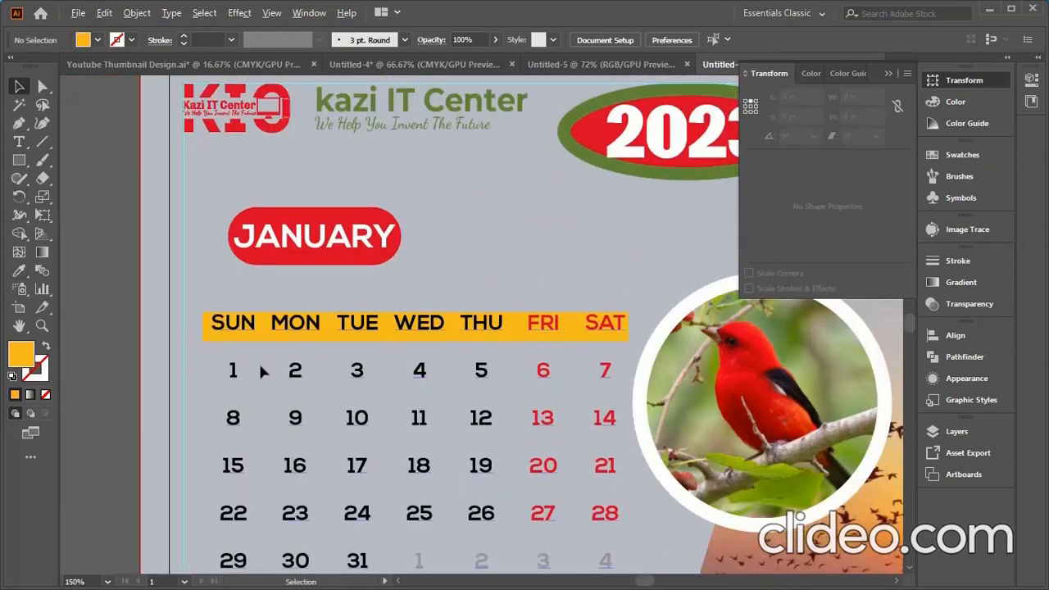
pyautogui.scroll(2, 218, 363)
# - Align the yellow bar behind the SUN–SAT names so it spans the full row
pyautogui.click(207, 328)
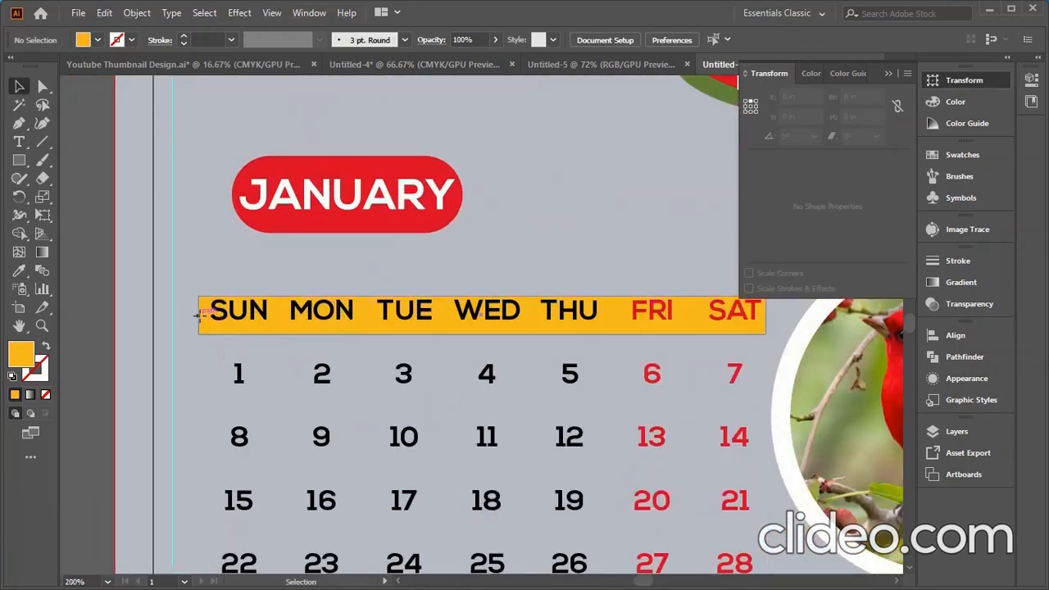
pyautogui.moveTo(207, 328); pyautogui.dragTo(201, 307)
pyautogui.scroll(-1, 372, 366)
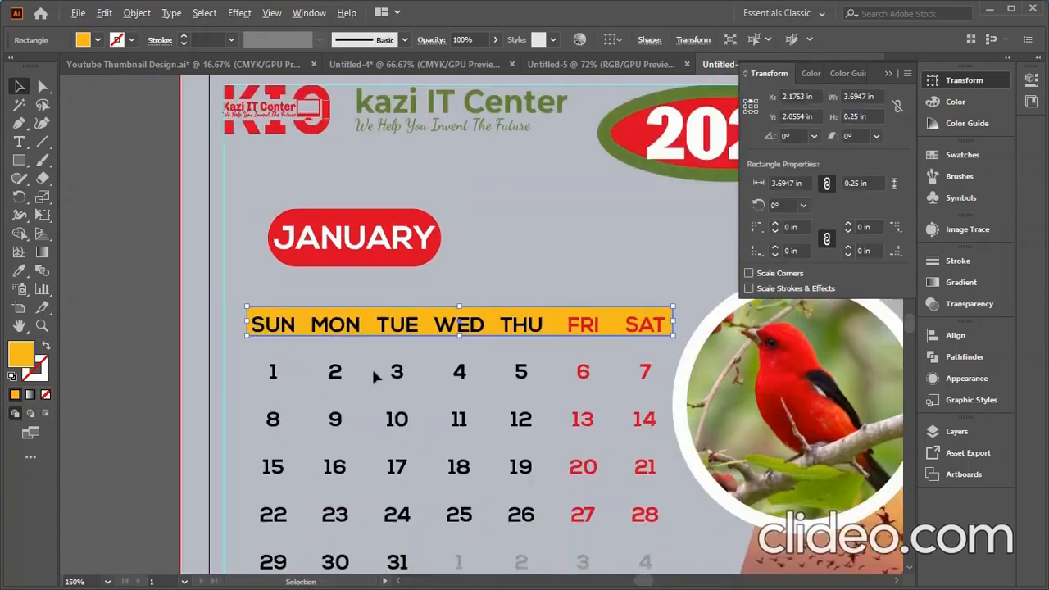
pyautogui.click(670, 360)
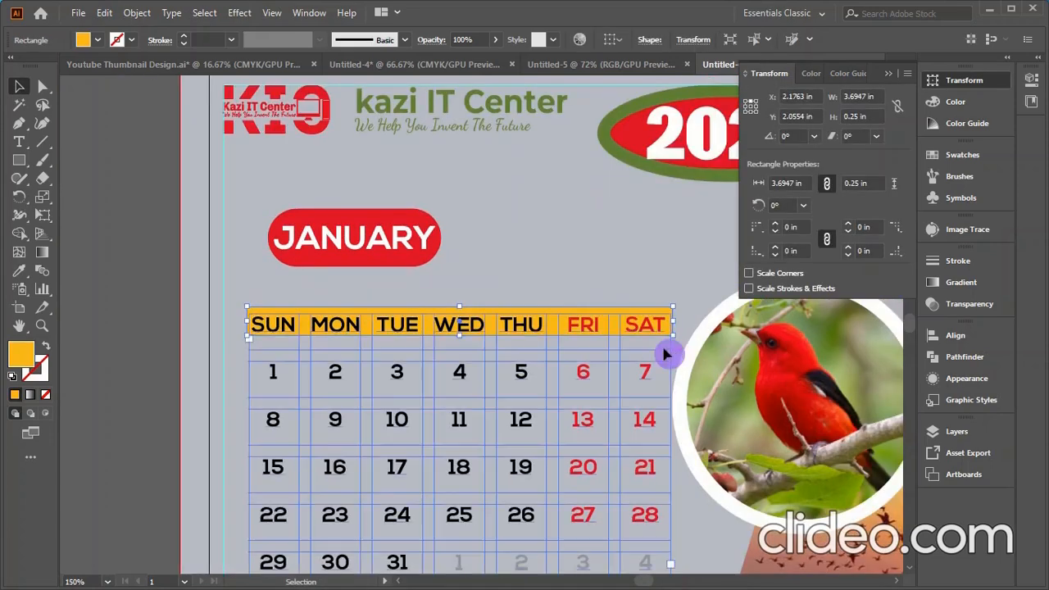
pyautogui.scroll(1, 633, 343)
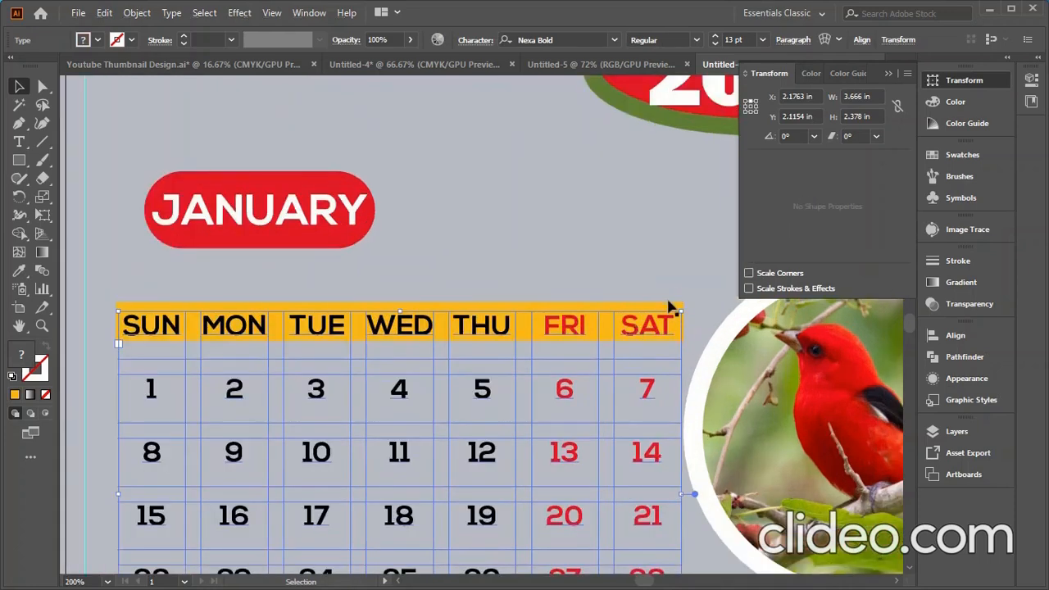
pyautogui.click(664, 305)
pyautogui.moveTo(664, 305); pyautogui.dragTo(685, 324)
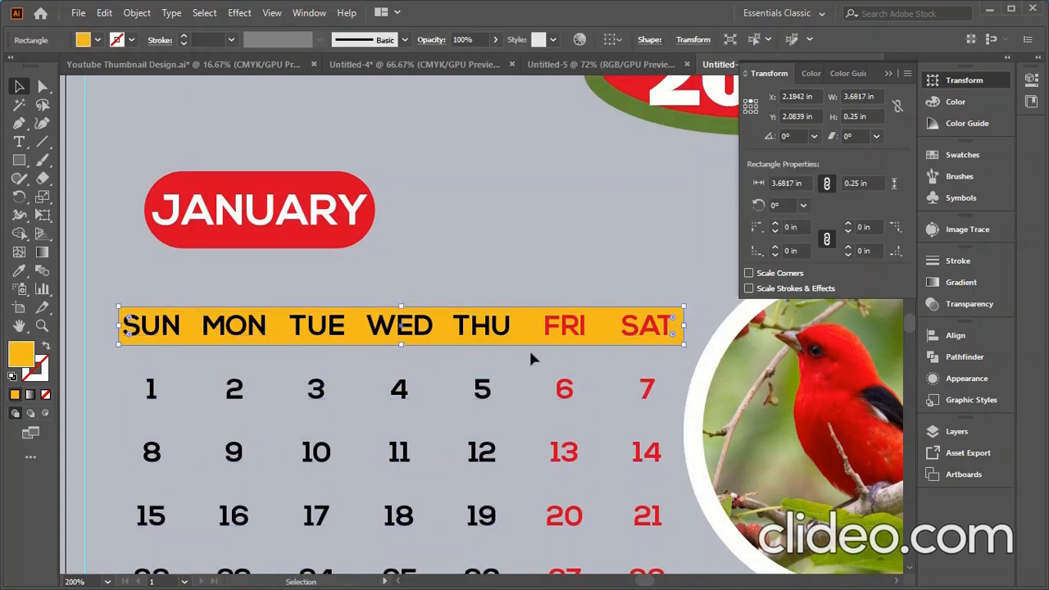
pyautogui.hotkey('ctrl', '-')
pyautogui.hotkey('ctrl', '-')
pyautogui.click(137, 352)
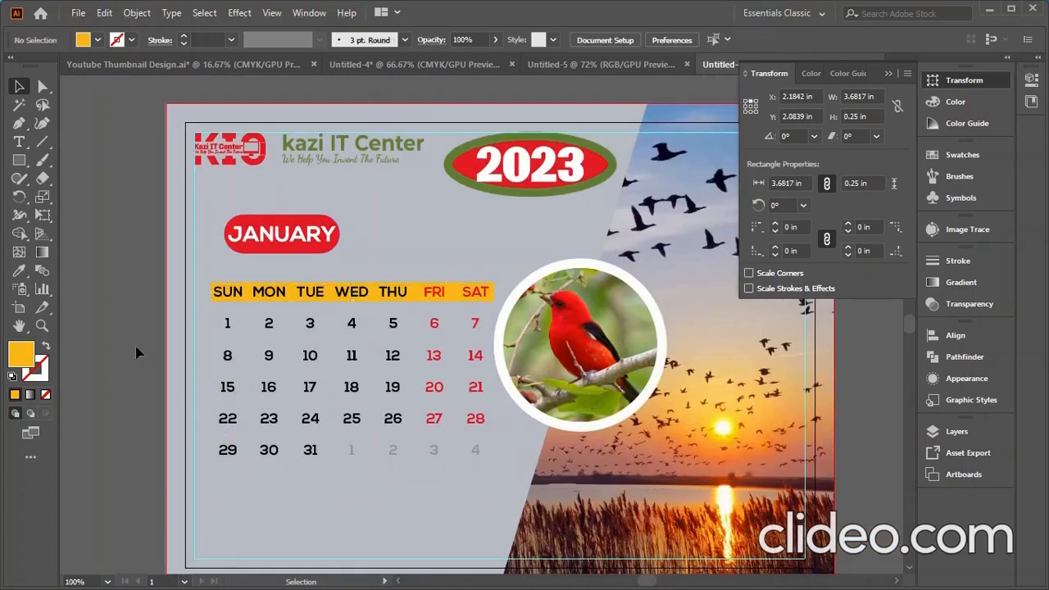
pyautogui.scroll(-3, 359, 429)
pyautogui.scroll(2, 366, 504)
pyautogui.scroll(-2, 359, 447)
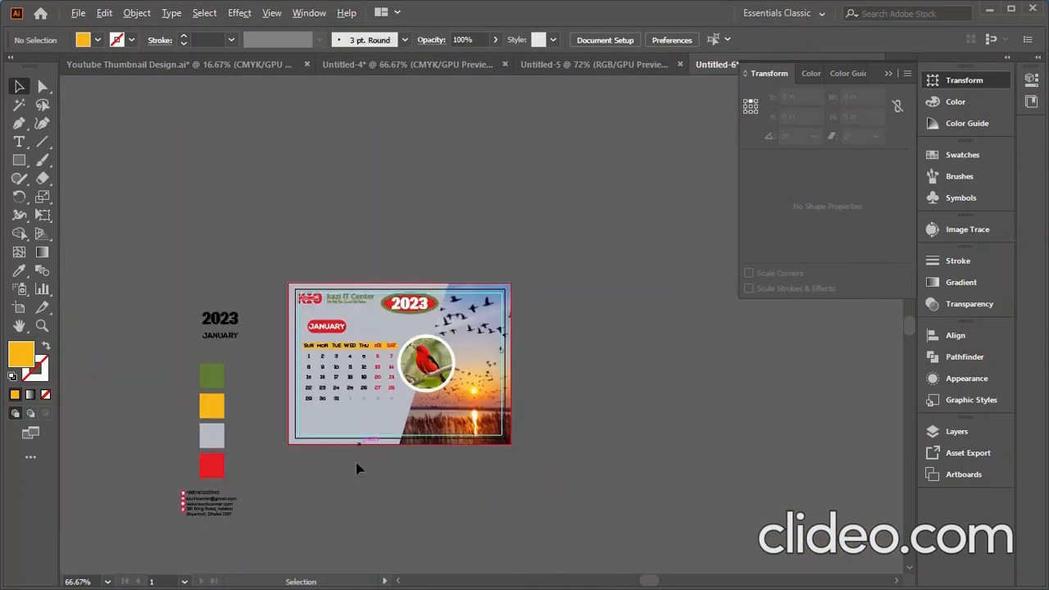
# - Place the contact details below the dates and a duplicate beside the colour swatches
pyautogui.moveTo(205, 505); pyautogui.dragTo(328, 426)
pyautogui.scroll(4, 327, 431)
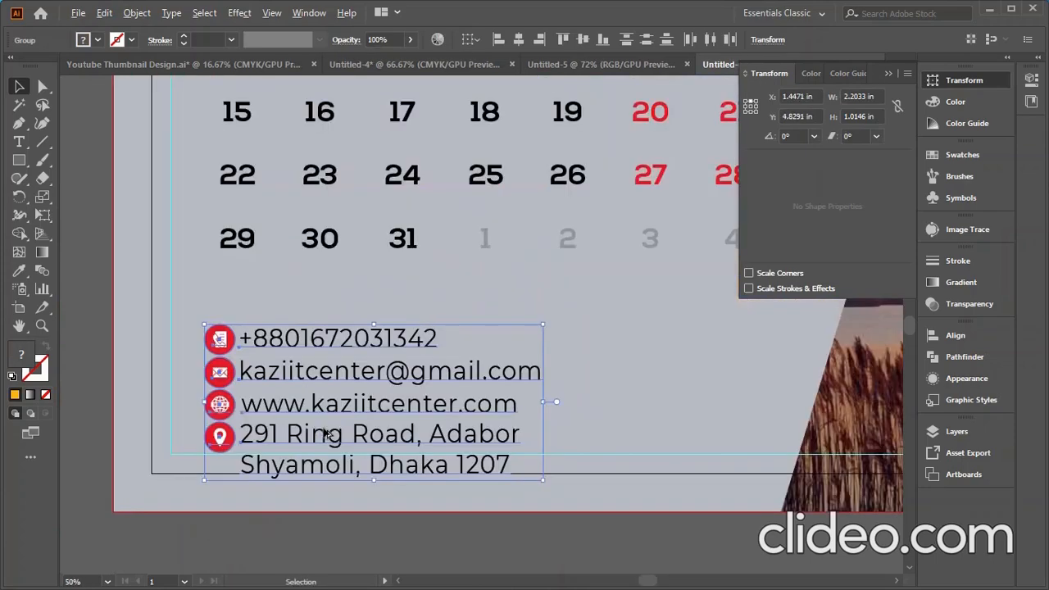
pyautogui.moveTo(273, 339); pyautogui.dragTo(246, 317)
pyautogui.scroll(-5, 267, 424)
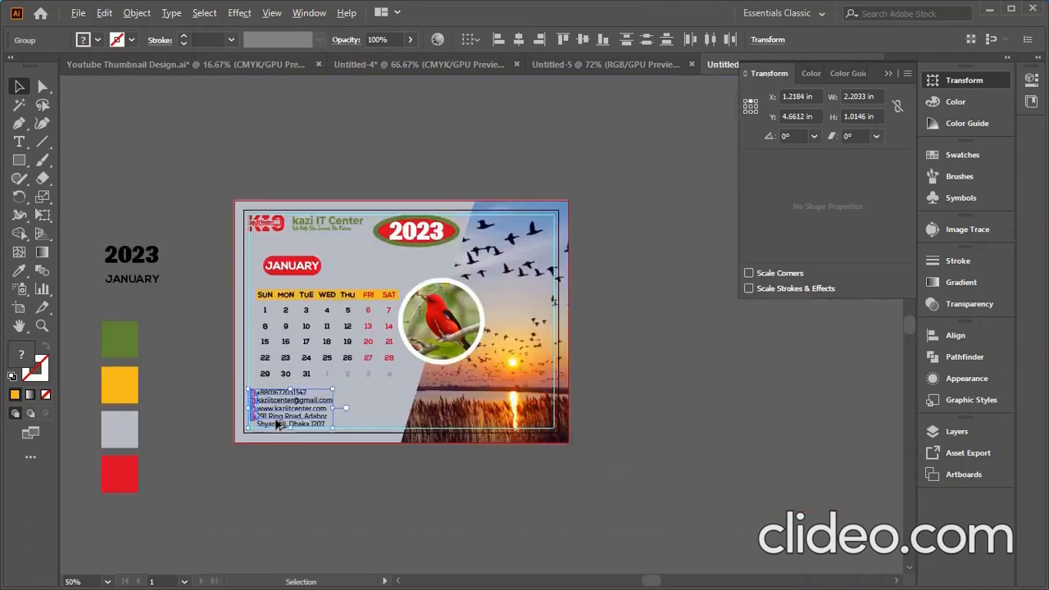
pyautogui.scroll(4, 309, 441)
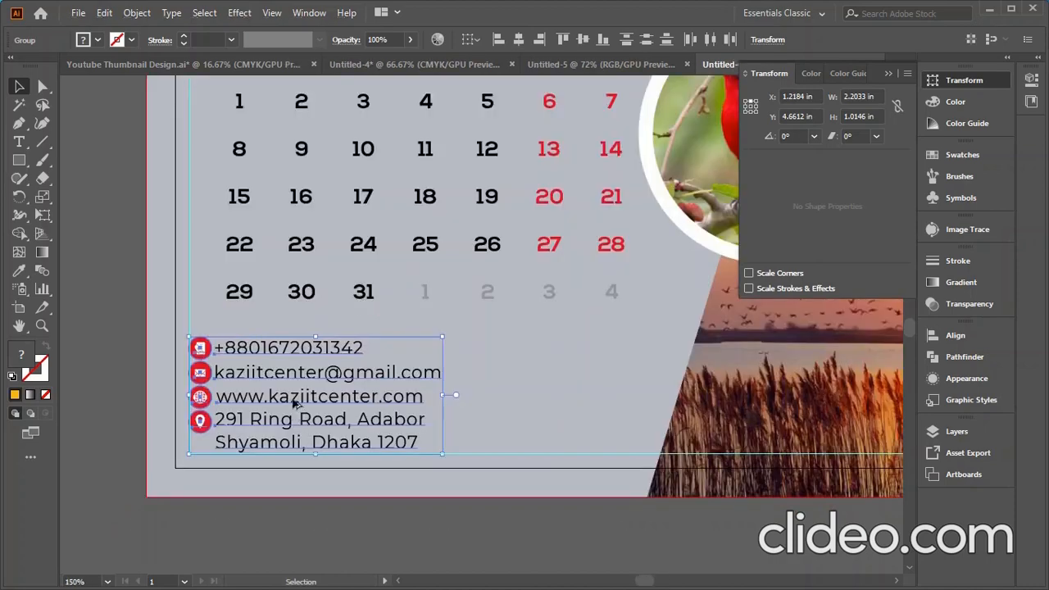
pyautogui.scroll(-2, 296, 400)
pyautogui.scroll(-1, 344, 385)
pyautogui.moveTo(322, 377); pyautogui.dragTo(120, 483)
pyautogui.scroll(-2, 405, 484)
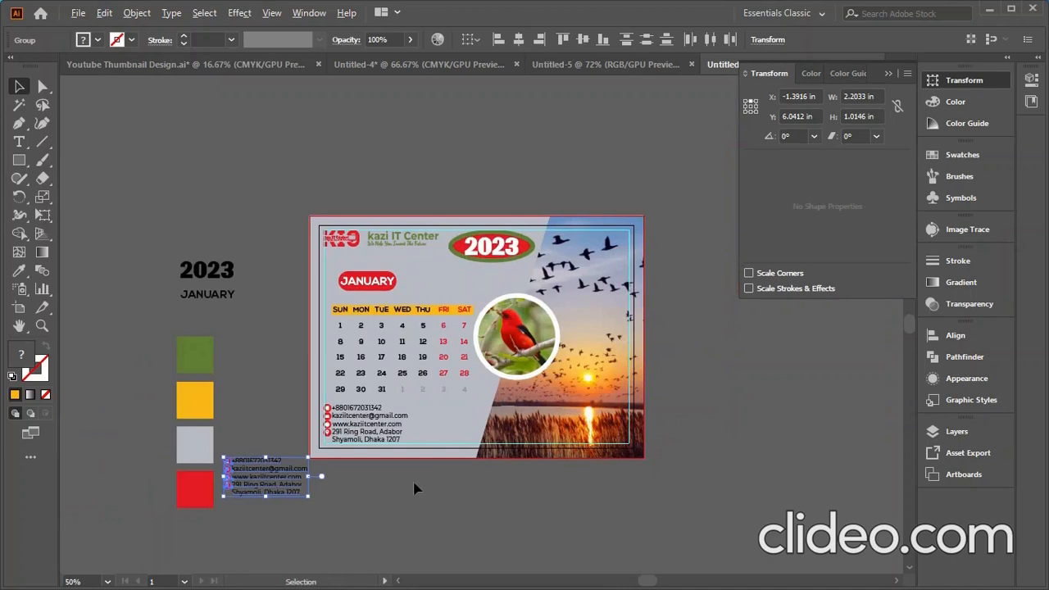
pyautogui.scroll(1, 414, 489)
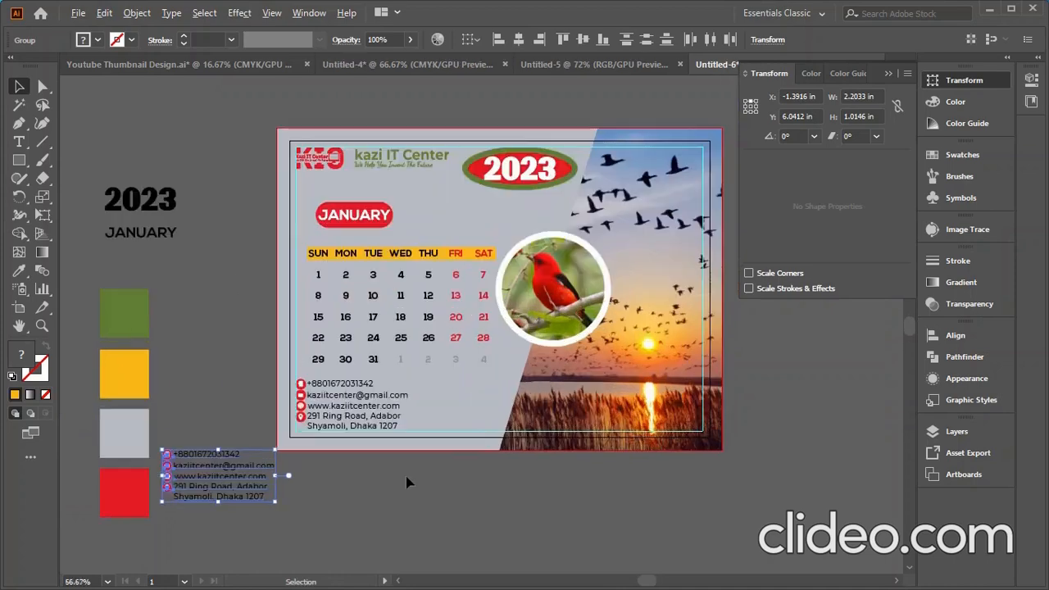
# - Group the JANUARY pill with its text and shift the label slightly lower
pyautogui.scroll(2, 369, 238)
pyautogui.click(364, 210)
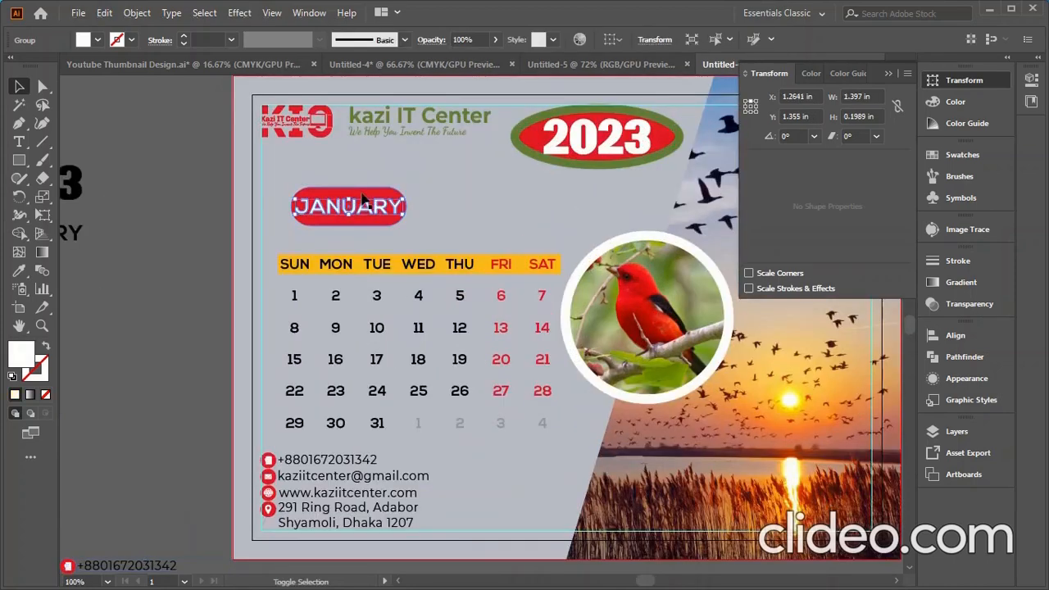
pyautogui.rightClick(351, 199)
pyautogui.click(406, 315)
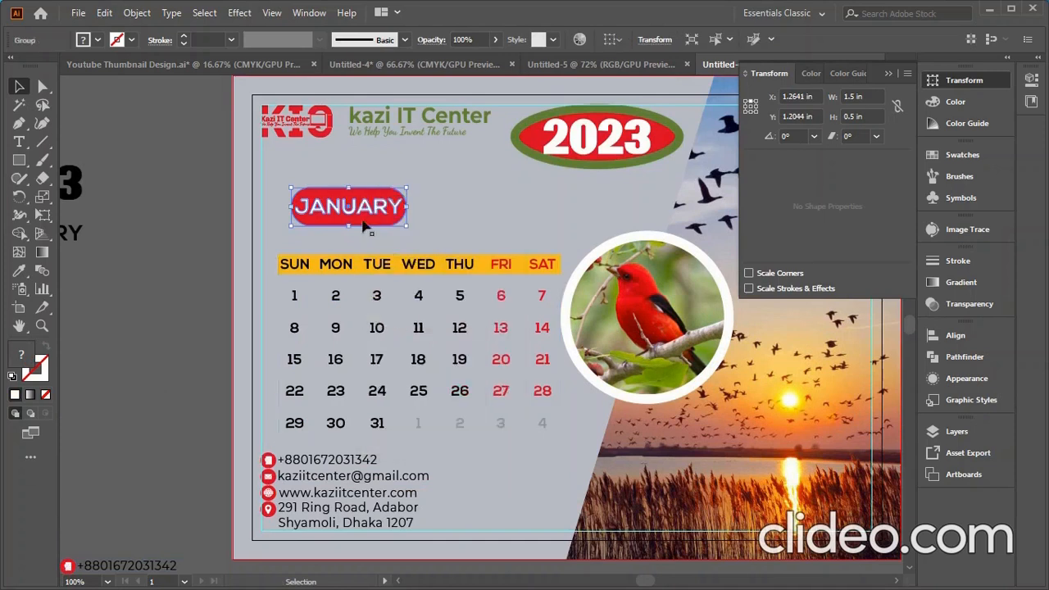
pyautogui.moveTo(363, 227); pyautogui.dragTo(337, 224)
# - Group the yellow weekday bar with the date grid and select it with the JANUARY label
pyautogui.keyDown('shift'); pyautogui.click(315, 268); pyautogui.keyUp('shift')
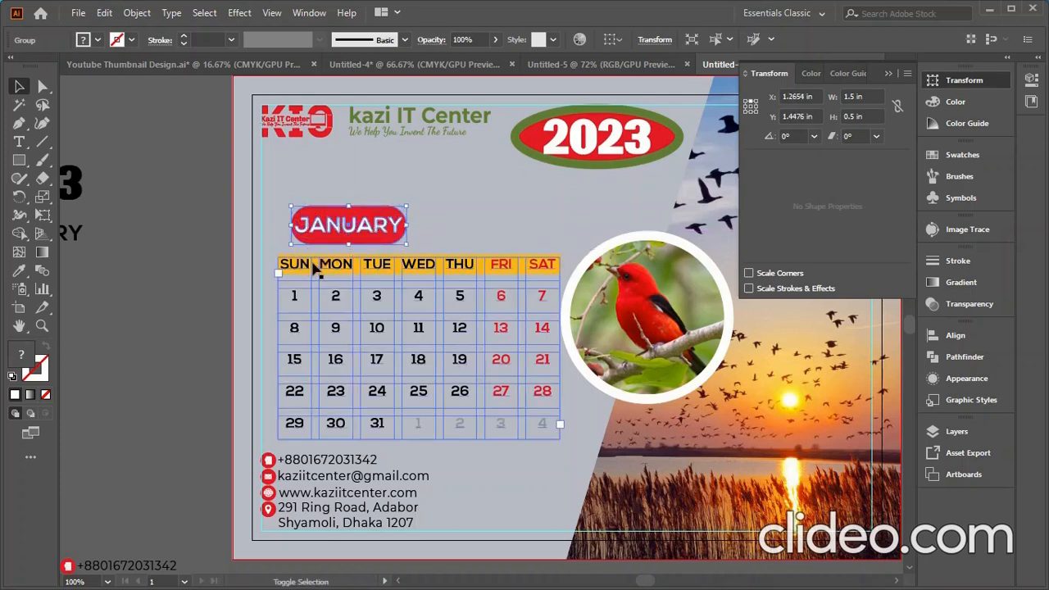
pyautogui.scroll(3, 322, 285)
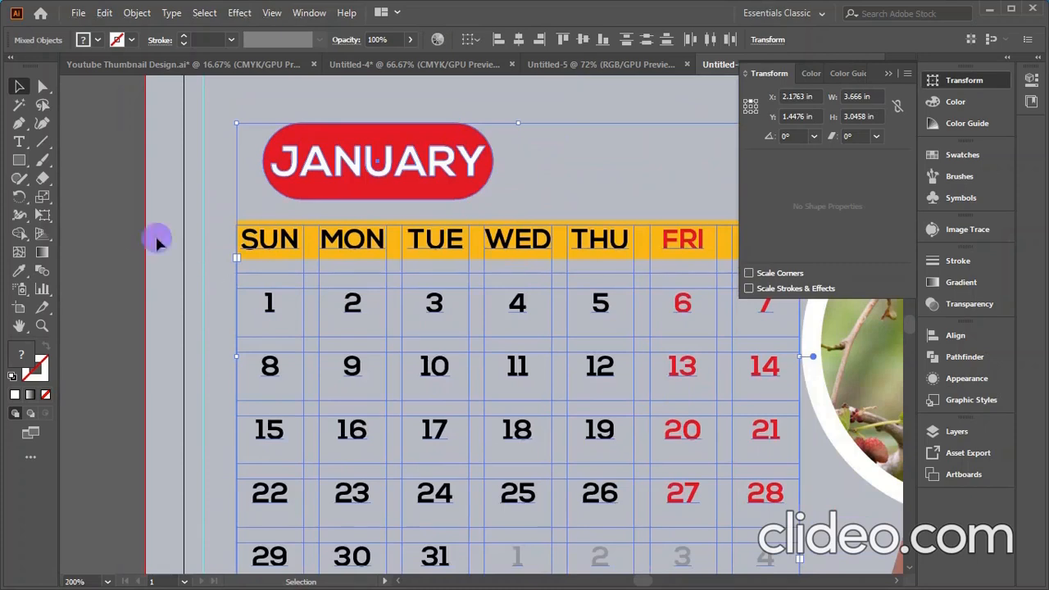
pyautogui.click(159, 242)
pyautogui.click(304, 230)
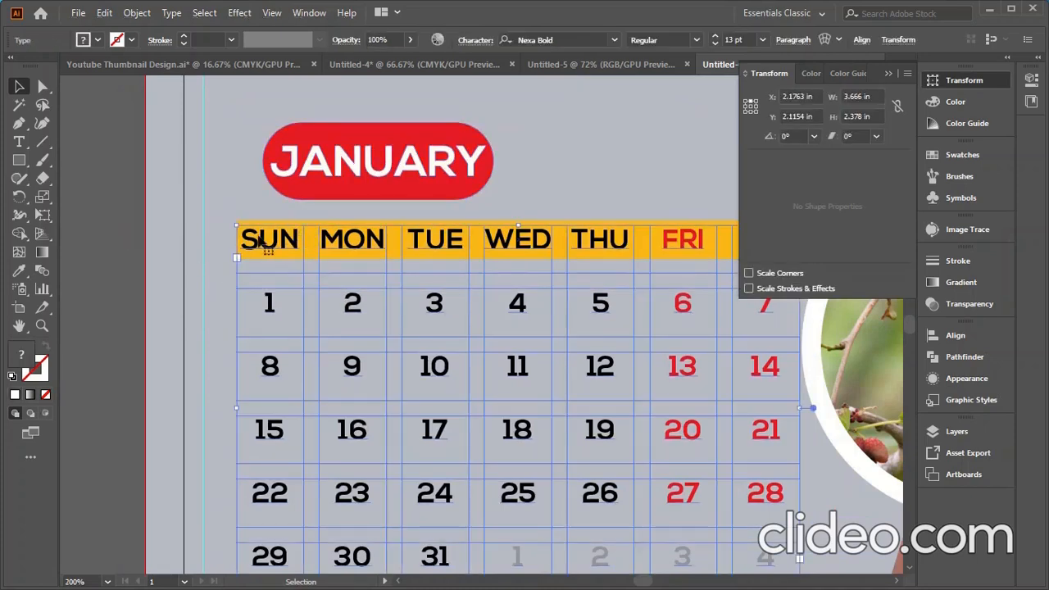
pyautogui.scroll(2, 263, 244)
pyautogui.click(259, 204)
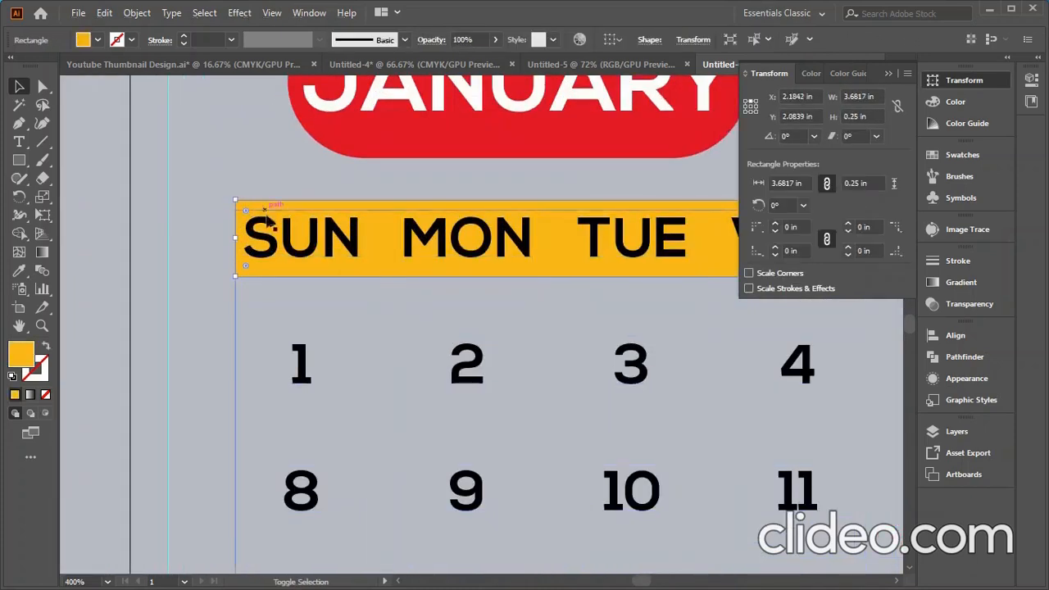
pyautogui.keyDown('shift'); pyautogui.click(302, 358); pyautogui.keyUp('shift')
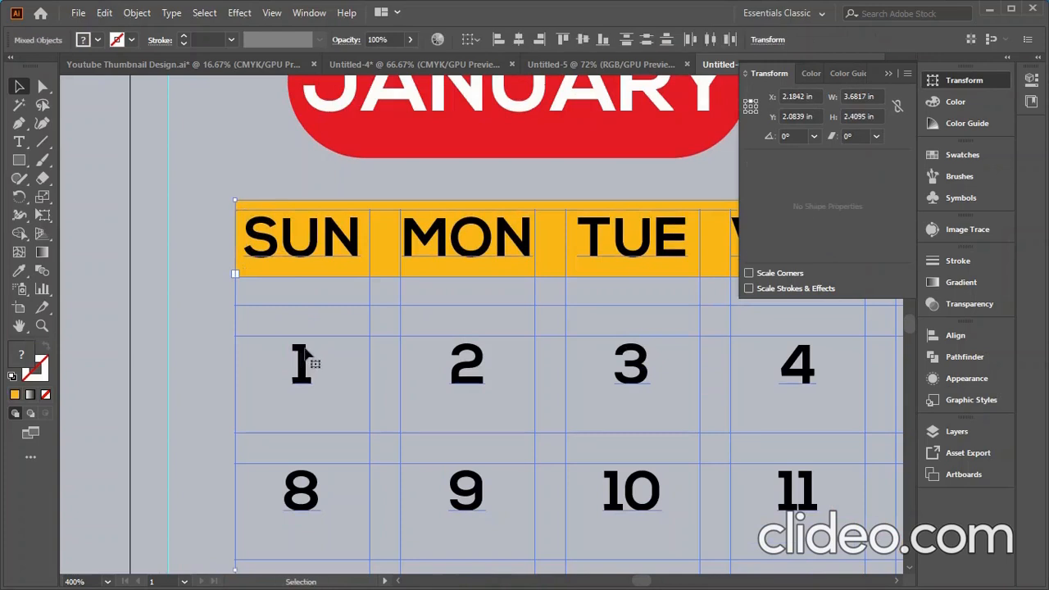
pyautogui.rightClick(305, 347)
pyautogui.click(352, 215)
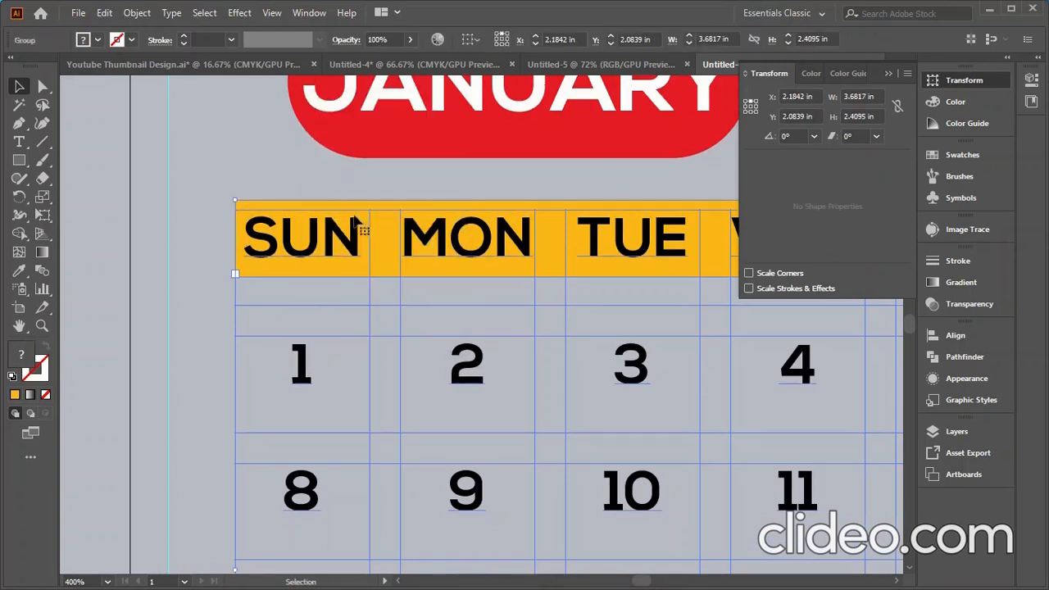
pyautogui.keyDown('shift'); pyautogui.click(413, 137); pyautogui.keyUp('shift')
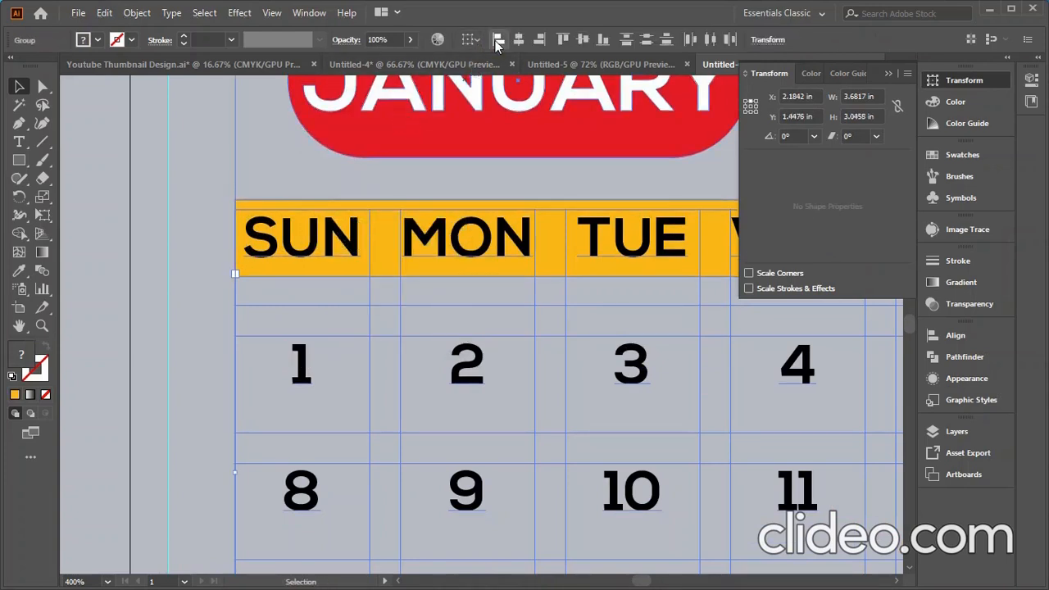
pyautogui.click(111, 236)
pyautogui.hotkey('ctrl', '-')
pyautogui.hotkey('ctrl', '-')
pyautogui.hotkey('ctrl', '-')
pyautogui.hotkey('ctrl', '-')
pyautogui.hotkey('ctrl', '-')
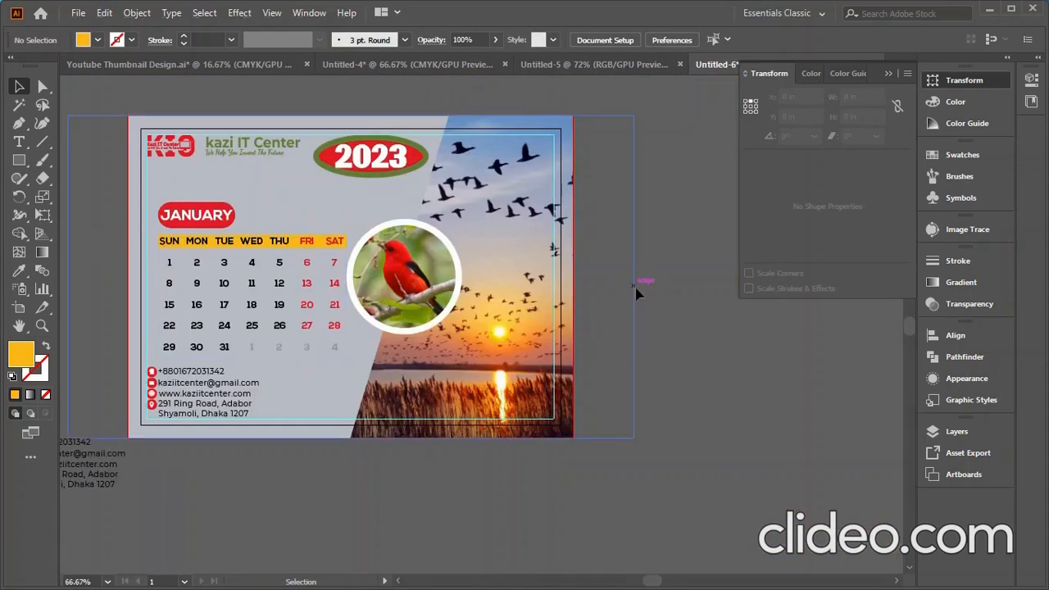
# - Unlock all objects and marquee-select everything on the calendar artboard
pyautogui.hotkey('ctrl', '0')
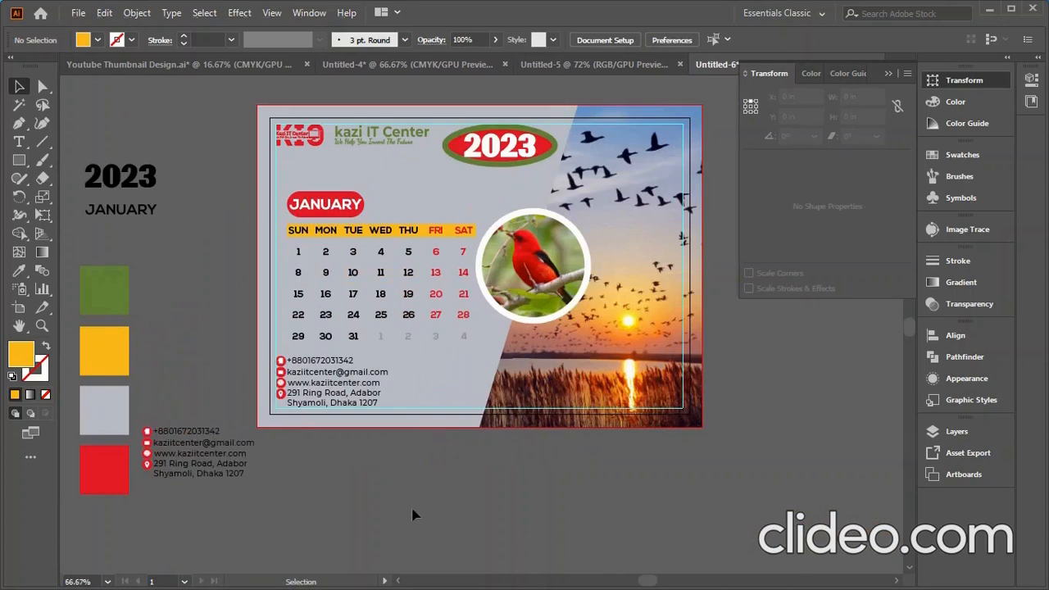
pyautogui.click(152, 14)
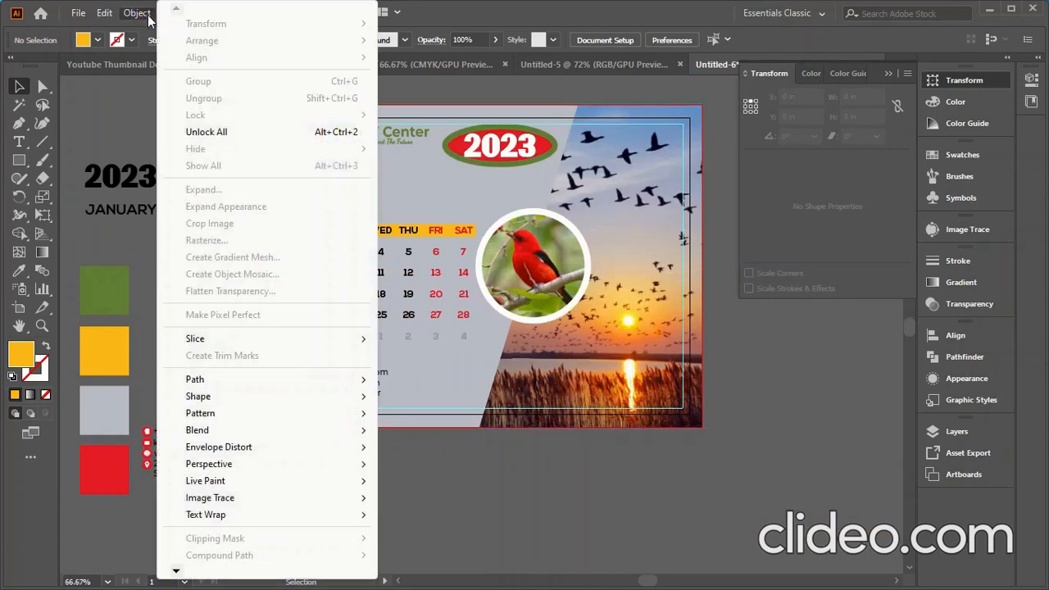
pyautogui.click(218, 133)
pyautogui.click(807, 408)
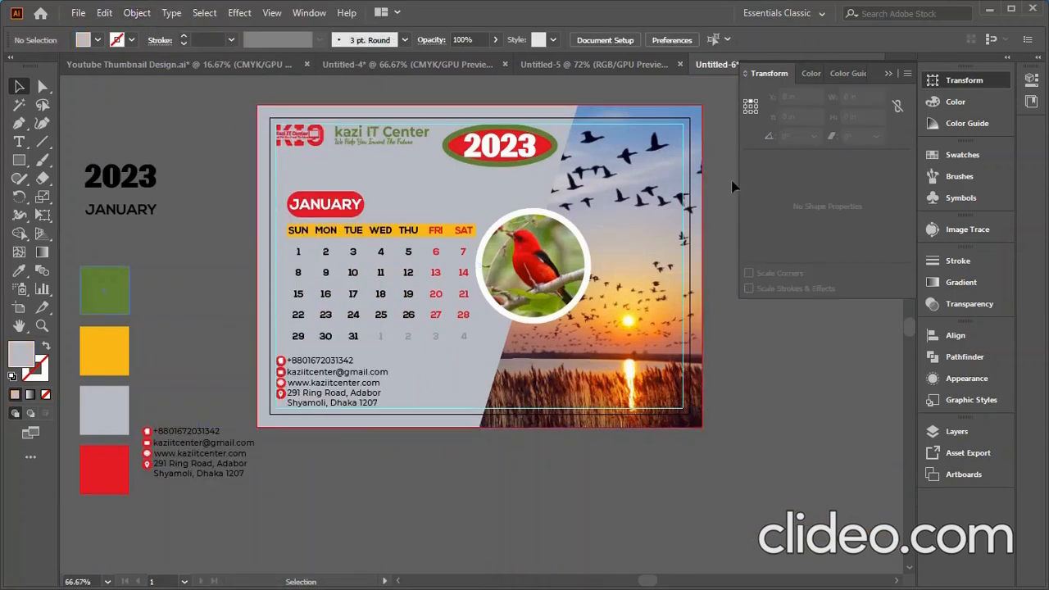
pyautogui.click(899, 74)
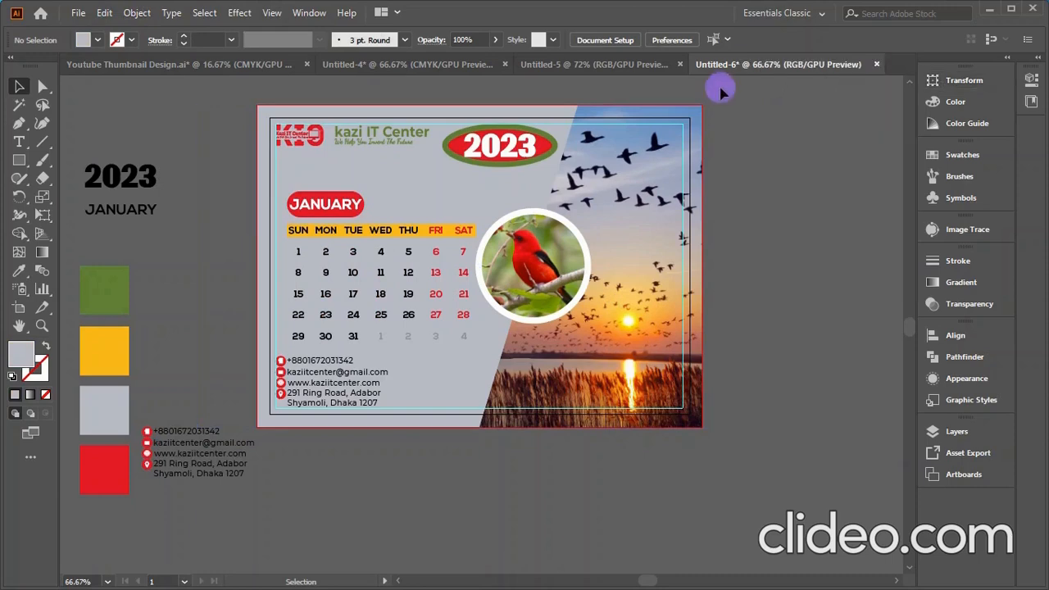
pyautogui.moveTo(269, 427); pyautogui.dragTo(254, 428)
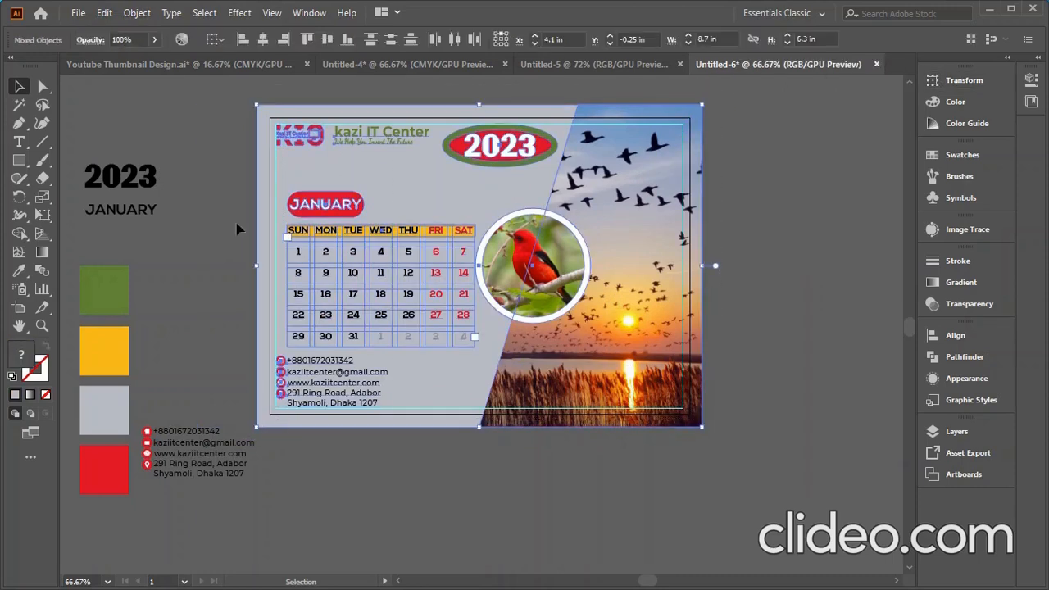
# - Expand the selected calendar artwork and combine it all into a single group
pyautogui.click(170, 13)
pyautogui.moveTo(138, 14)
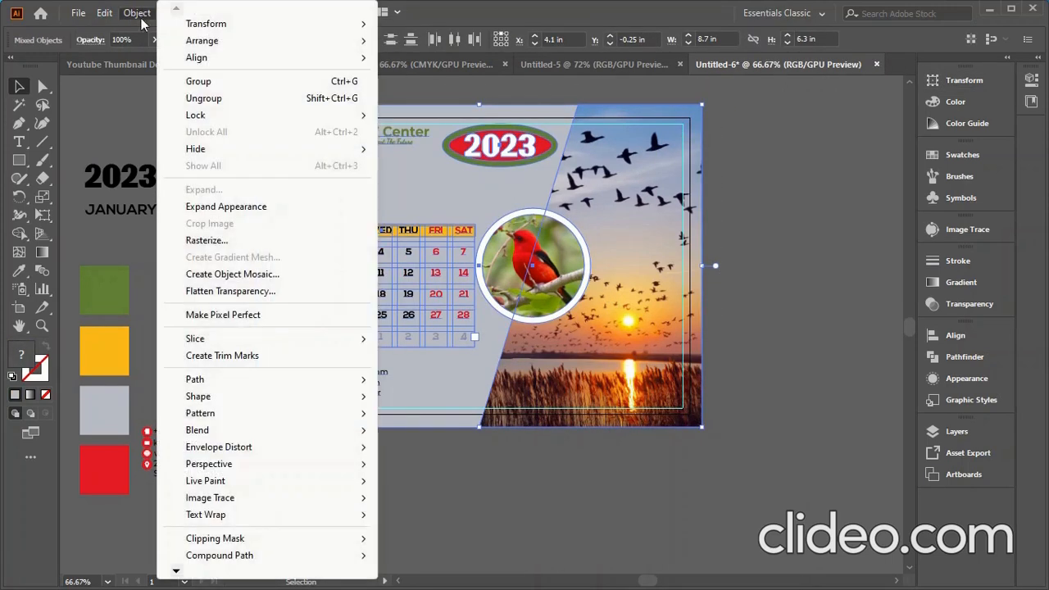
pyautogui.click(219, 211)
pyautogui.click(137, 13)
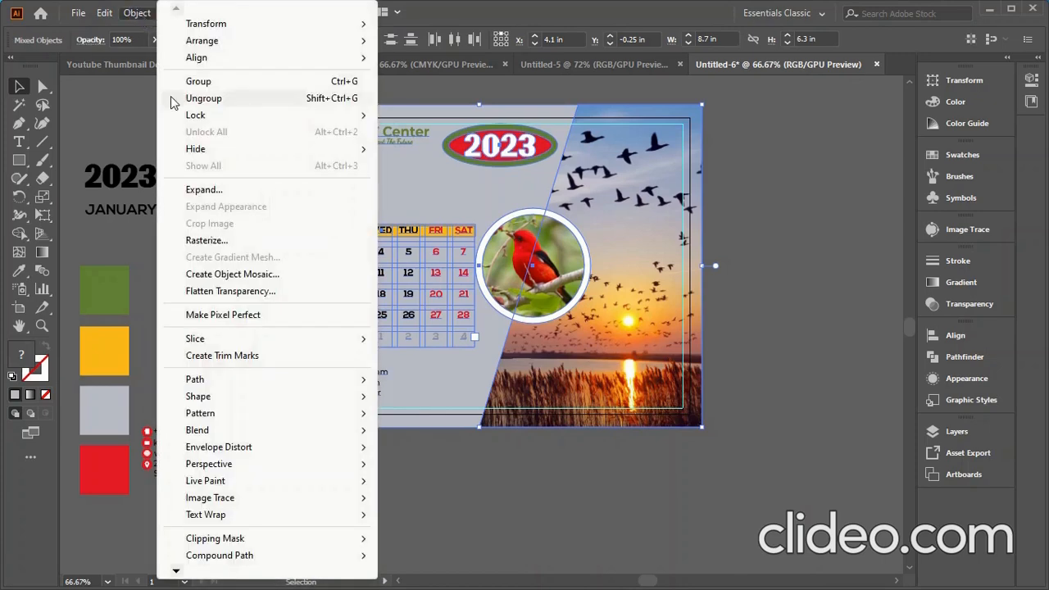
pyautogui.click(201, 188)
pyautogui.click(490, 364)
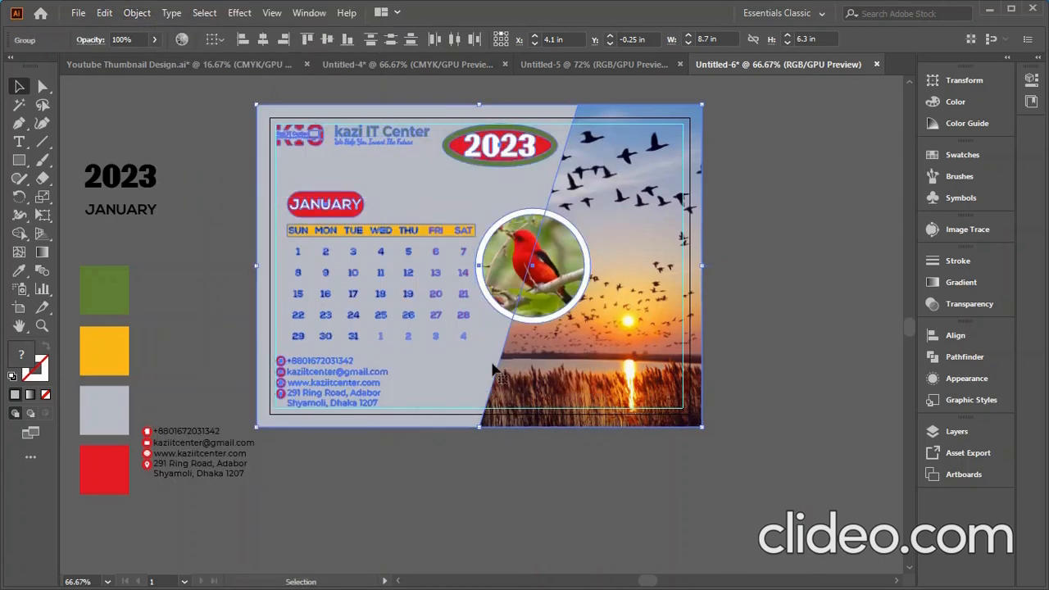
pyautogui.click(810, 306)
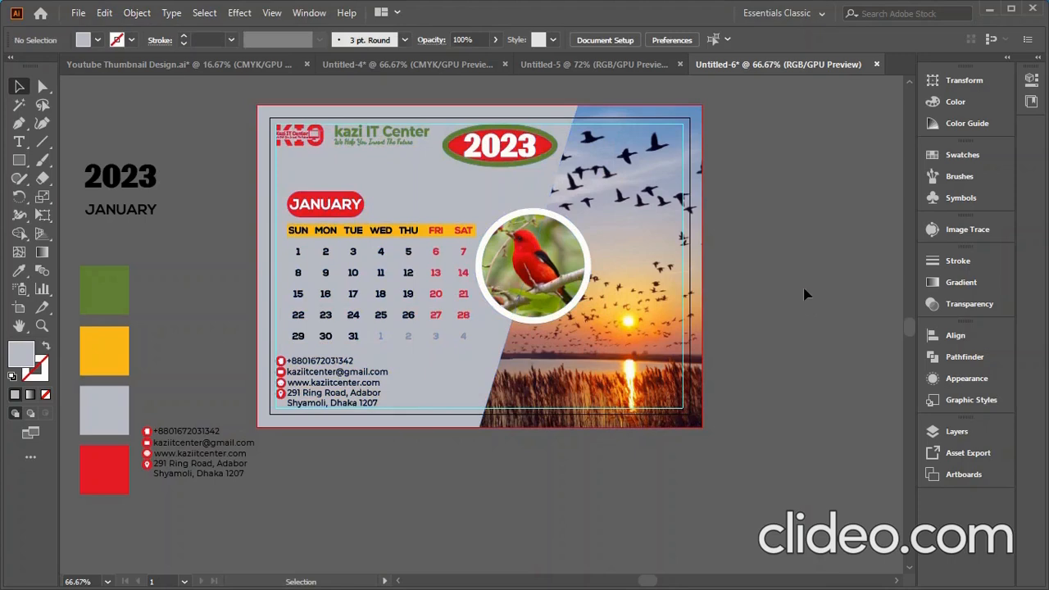
pyautogui.click(259, 420)
pyautogui.rightClick(439, 279)
pyautogui.click(494, 415)
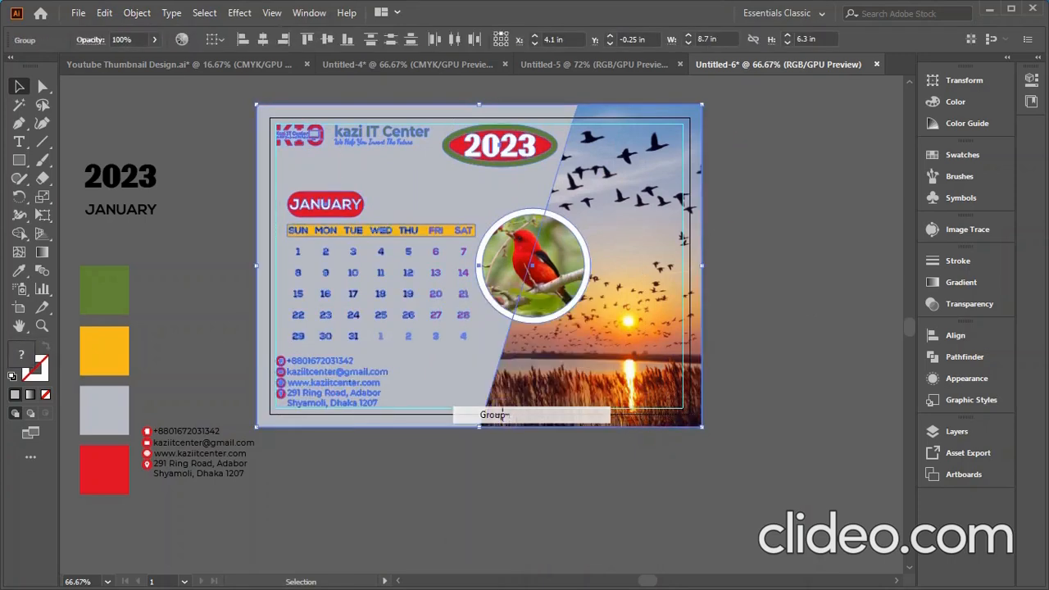
pyautogui.click(773, 279)
pyautogui.scroll(-1, 773, 283)
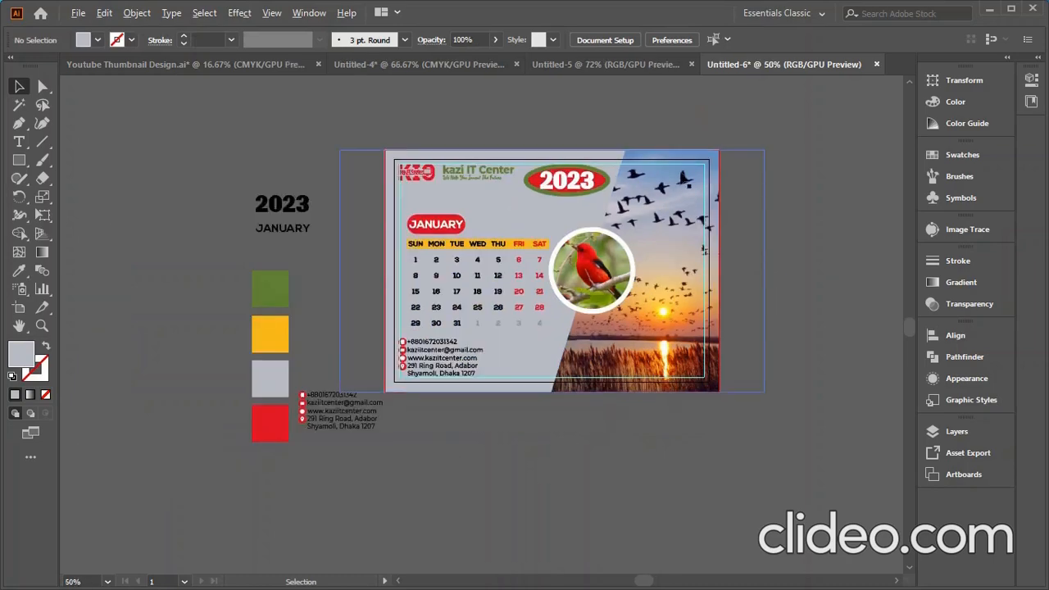